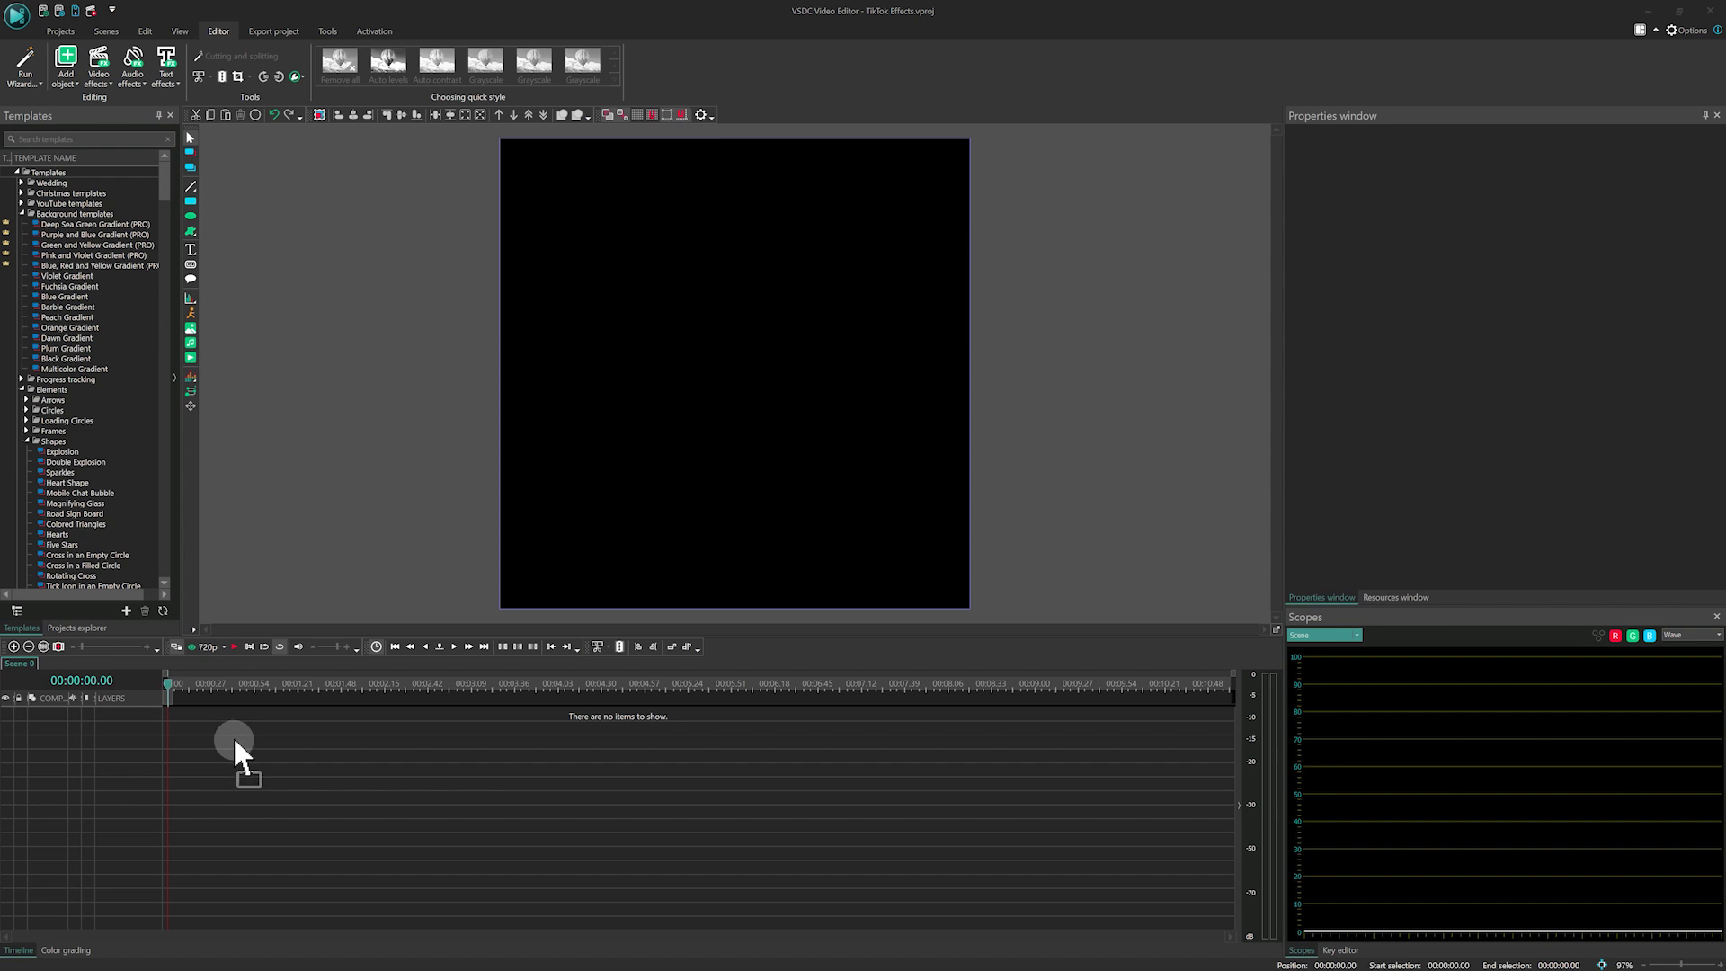
- Place the video and stretch the first Joker clip to 2480×2220 to fill the square frame
click(636, 529)
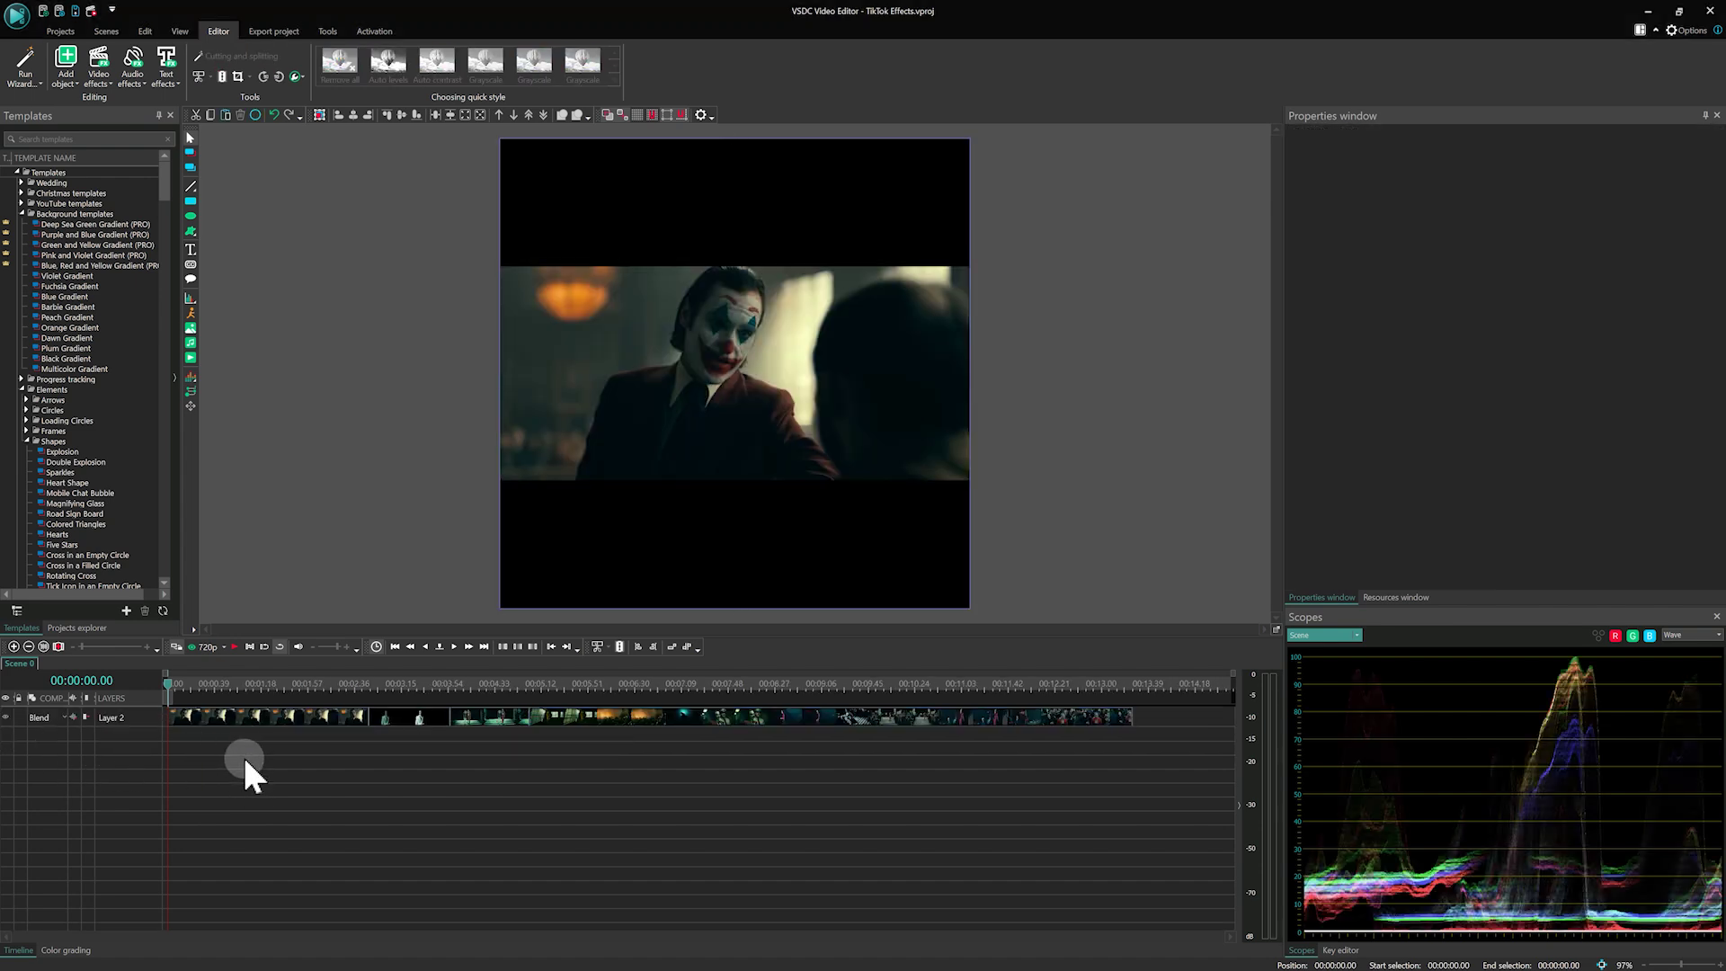
click(232, 717)
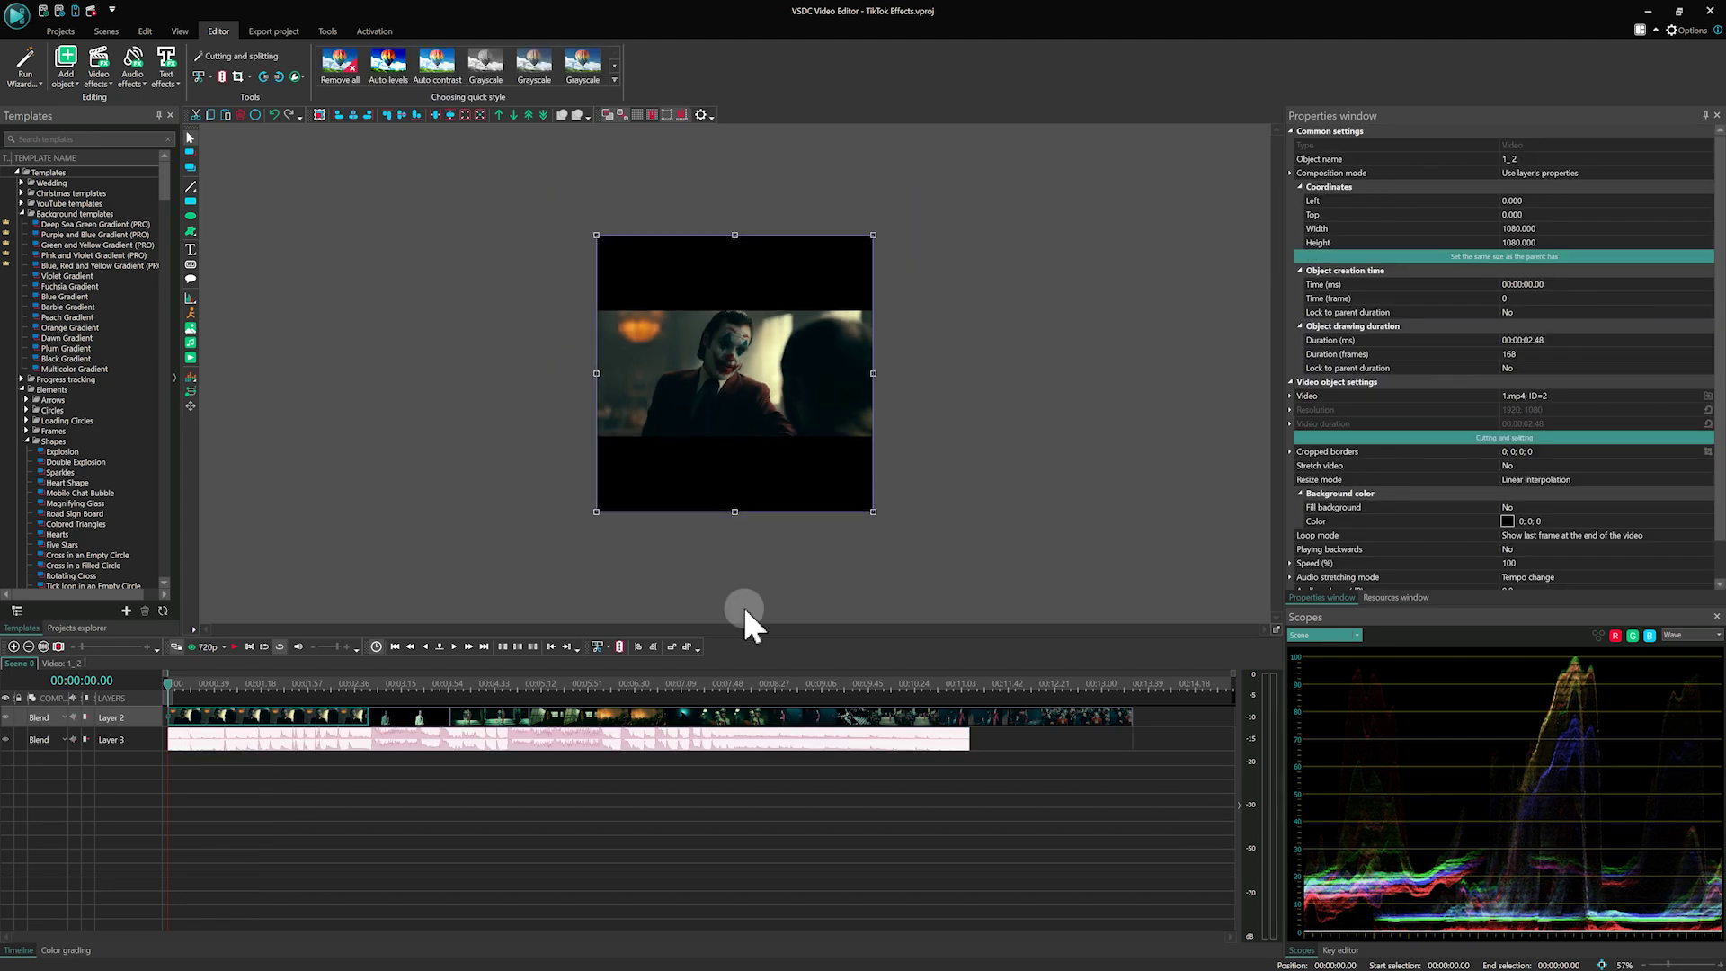
drag(595, 509, 419, 618)
drag(874, 235, 1056, 124)
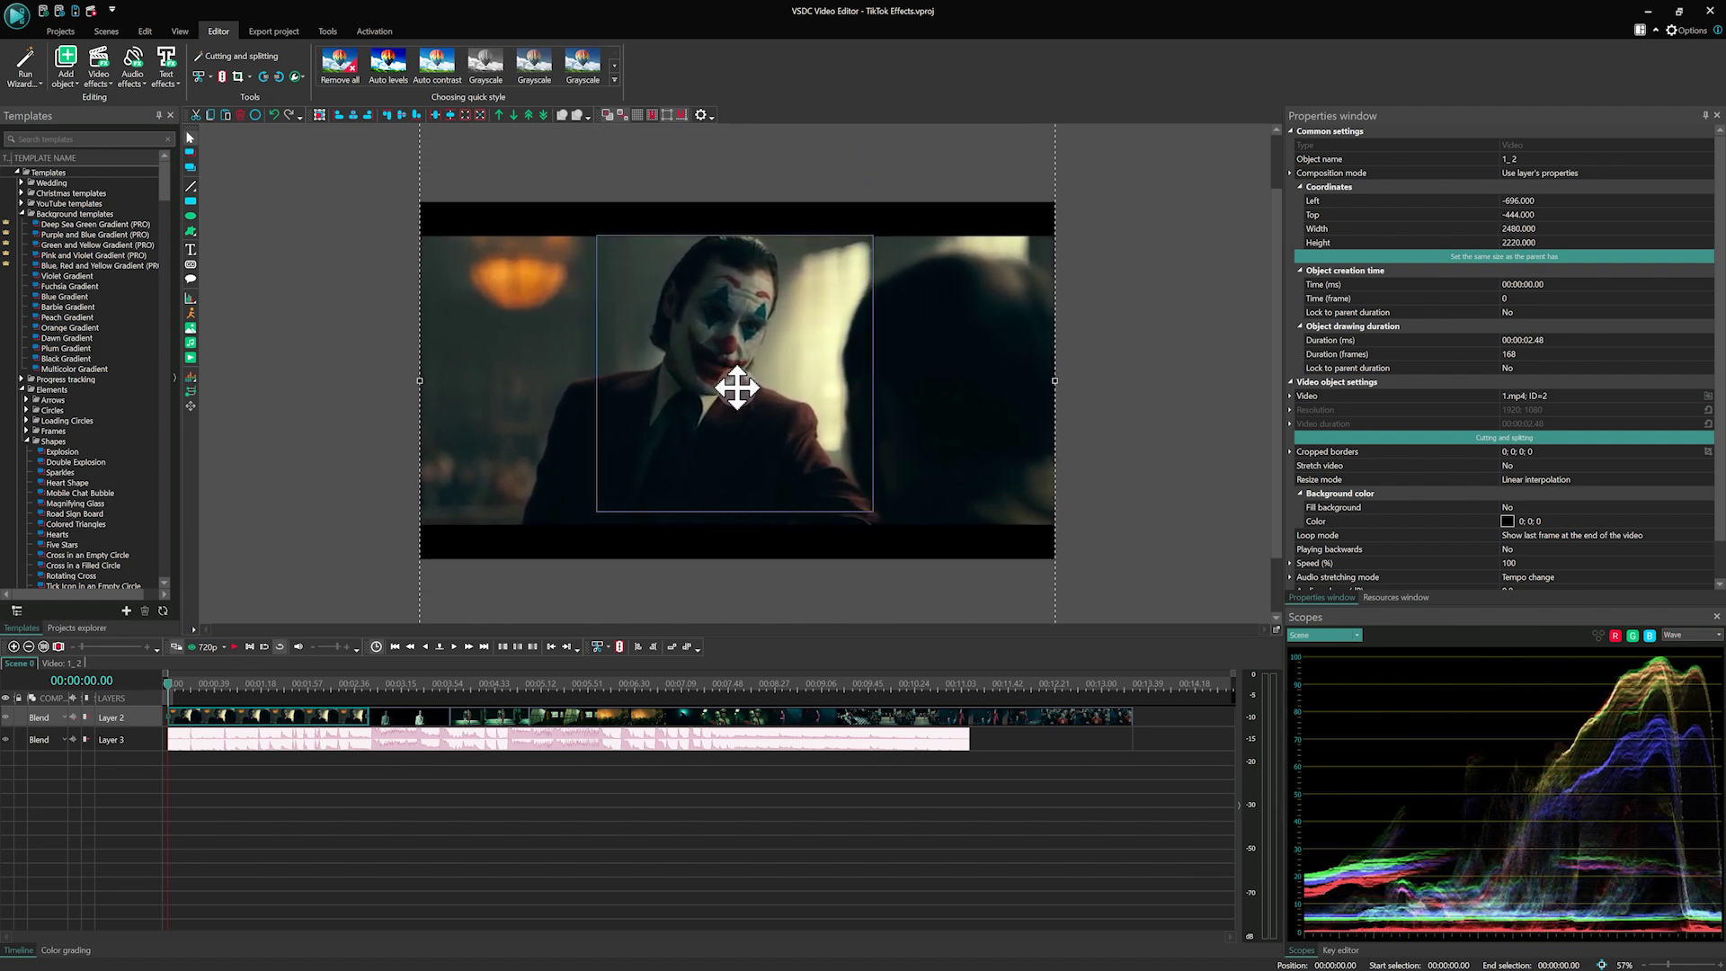
- Select all Layer 2 clips and set their Resize mode to Supersampling interpolation
drag(411, 687, 448, 721)
click(448, 719)
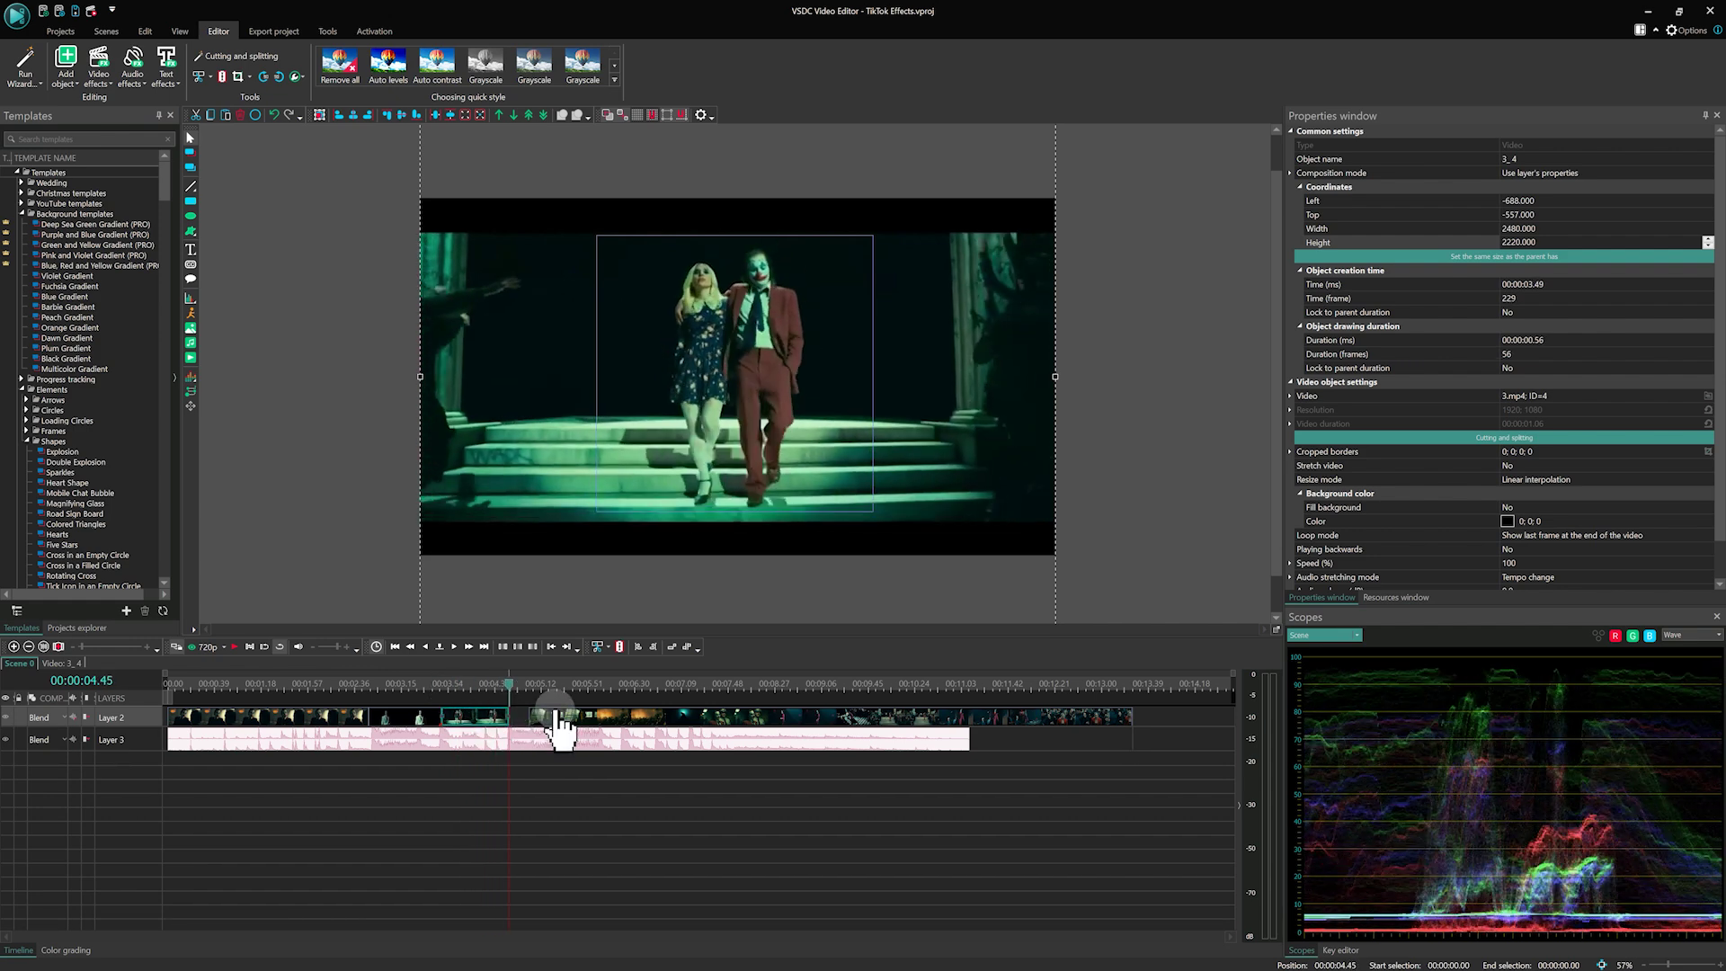
click(518, 716)
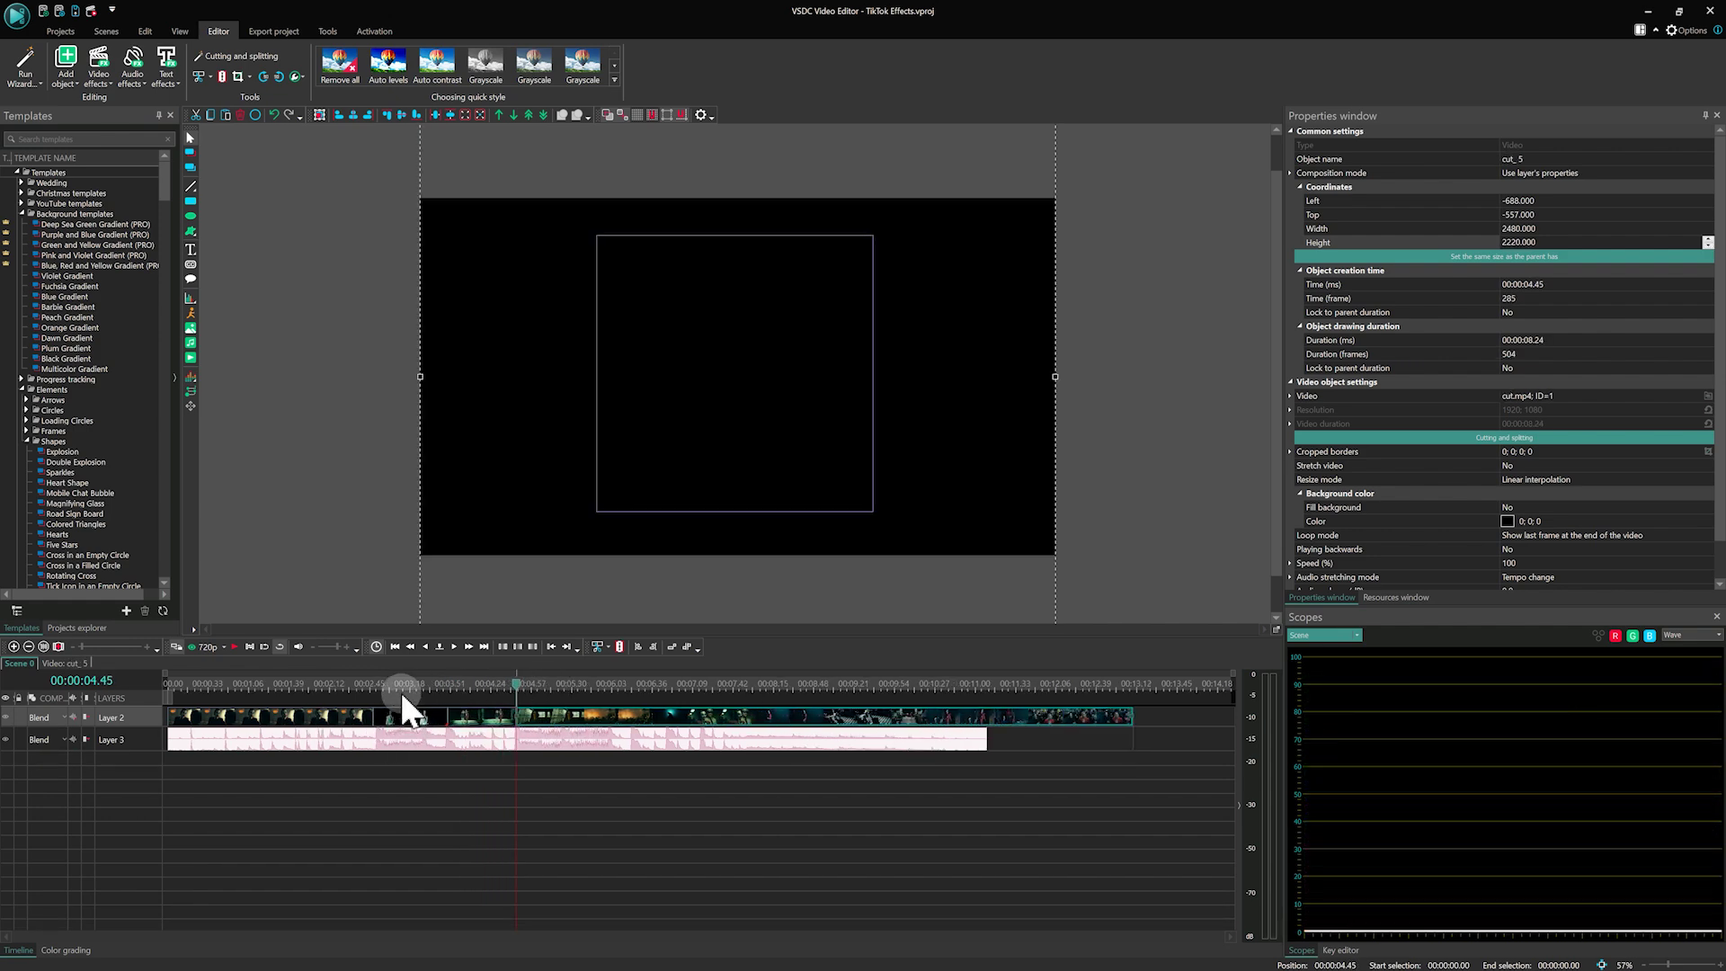
click(325, 692)
drag(1162, 709, 301, 737)
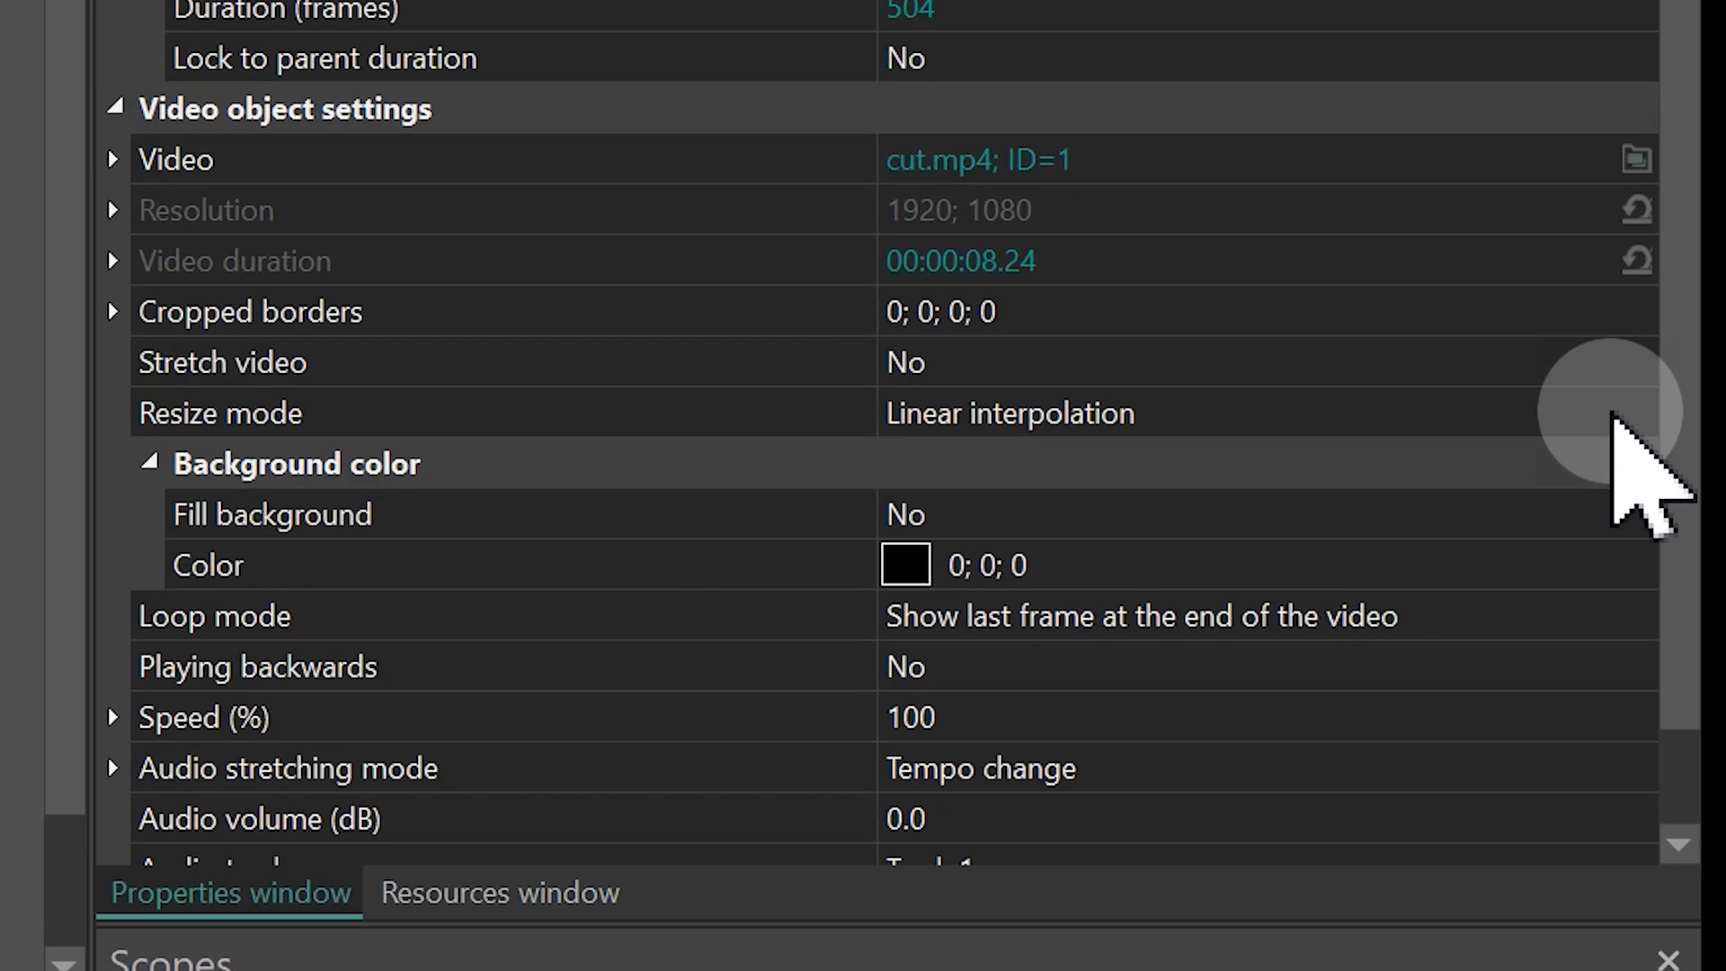
click(1711, 466)
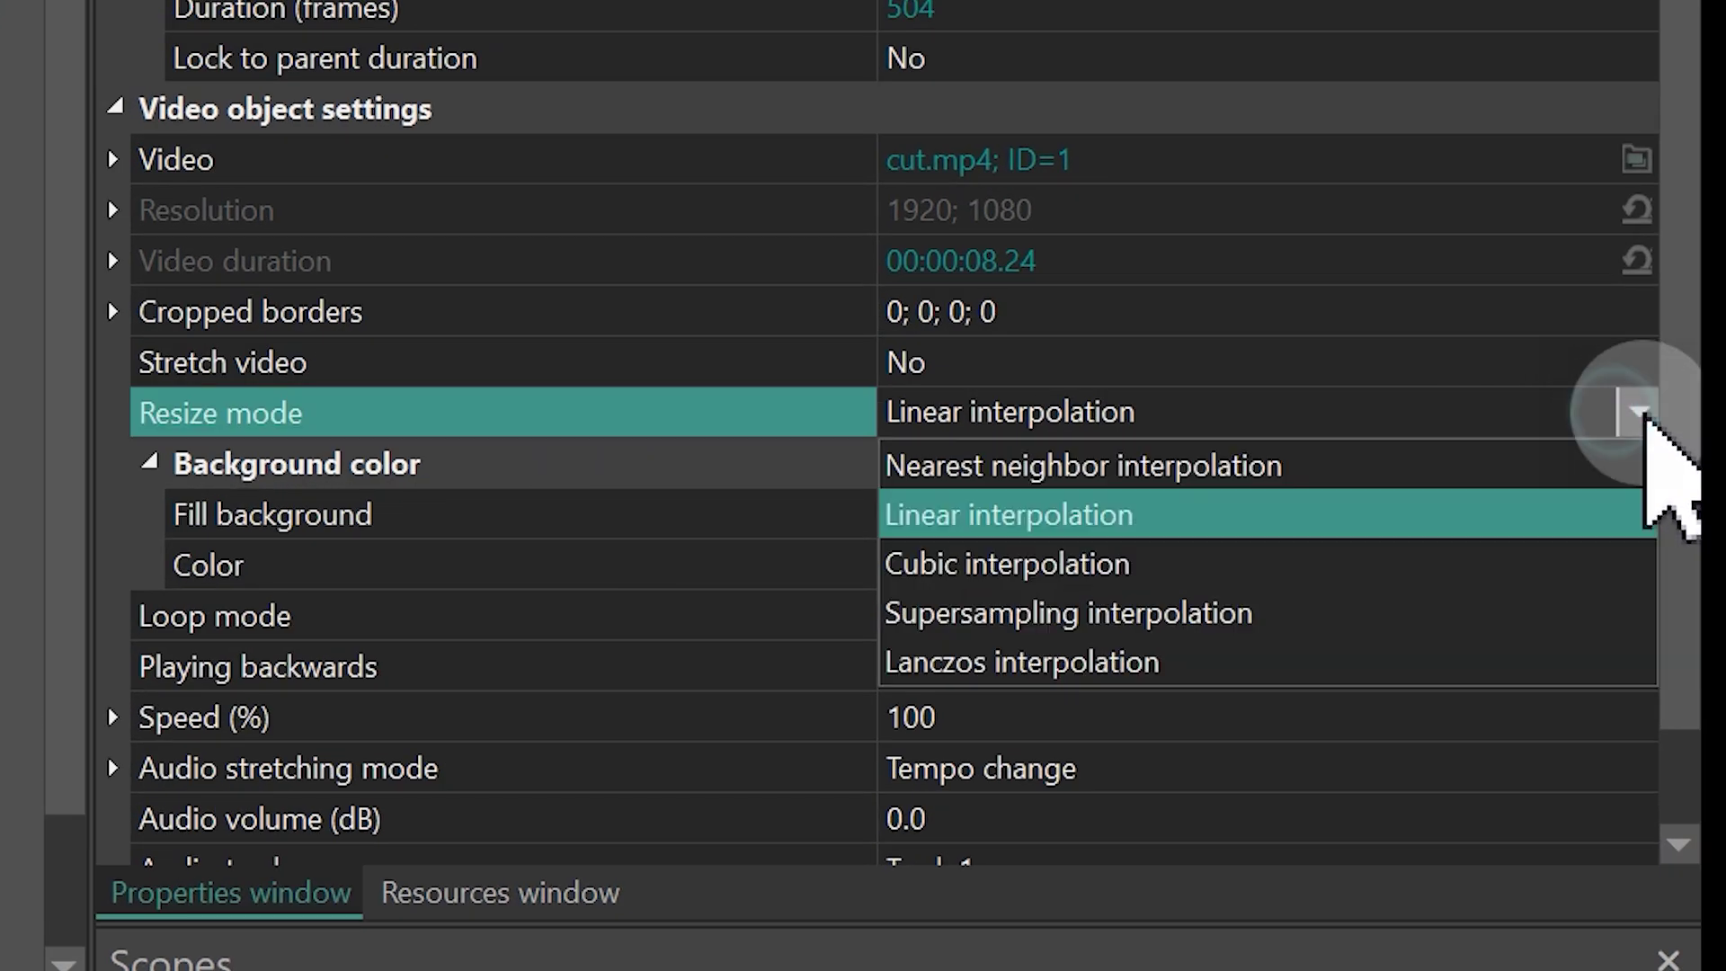
click(1645, 418)
click(1648, 422)
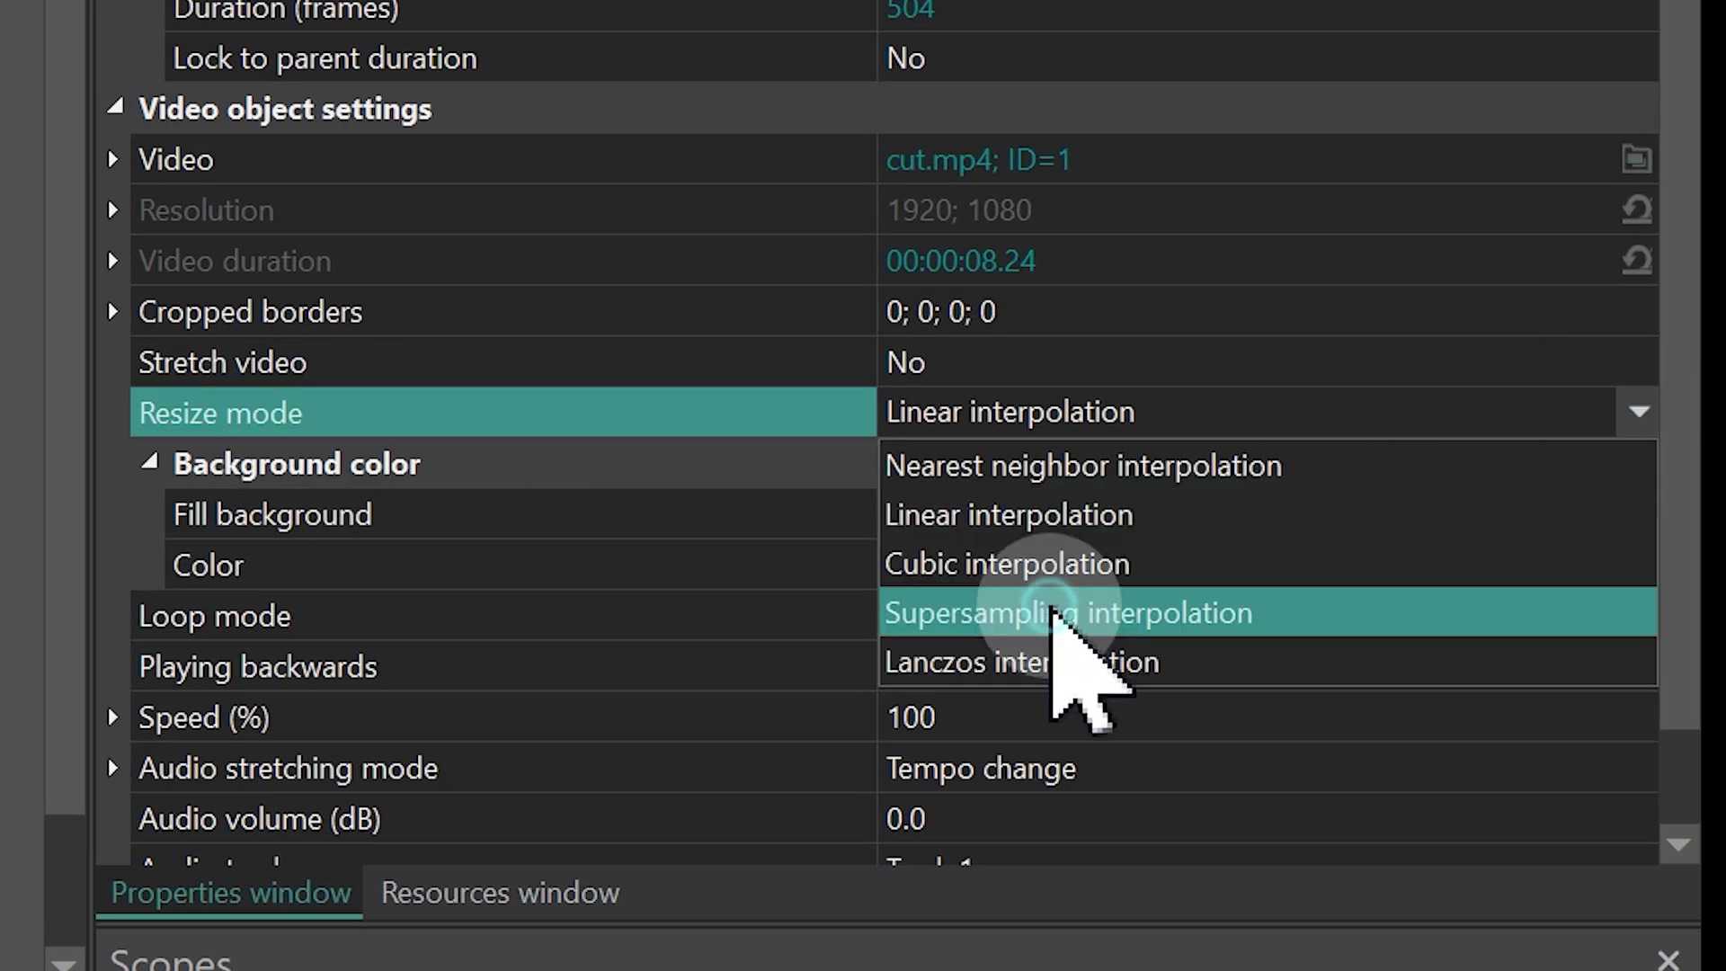
click(1052, 613)
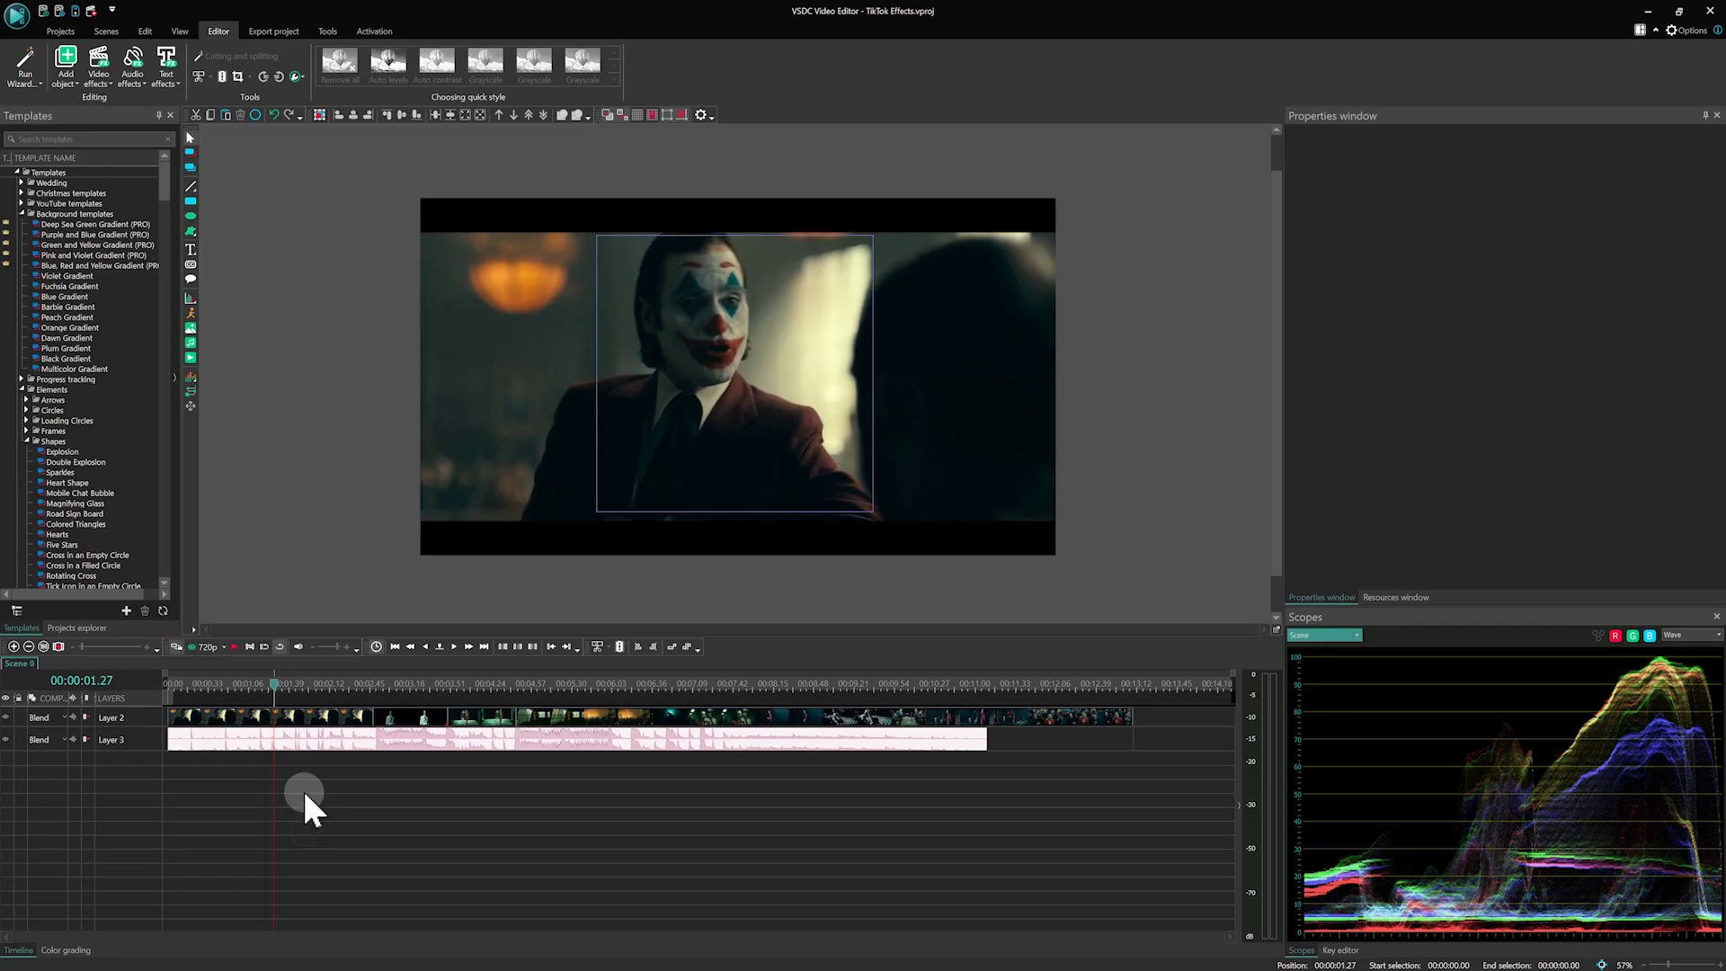
click(290, 719)
- Create a movement map saved as 1.mproj with a small tracking box on the Joker's face
right_click(290, 719)
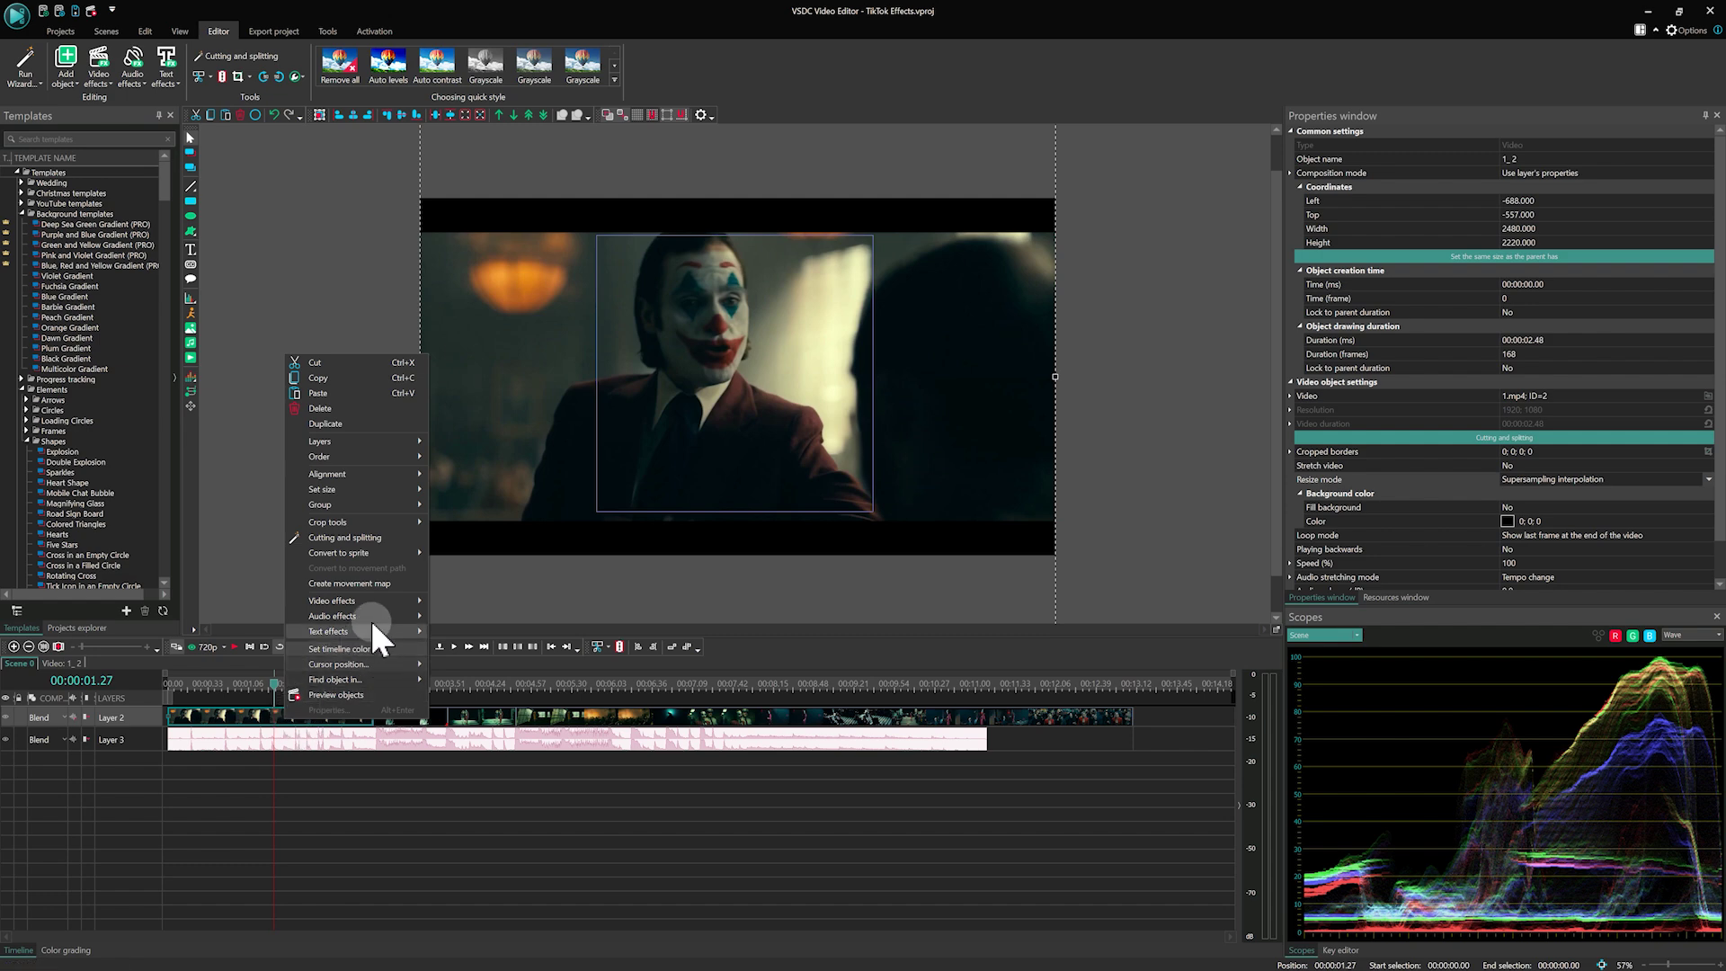
click(387, 584)
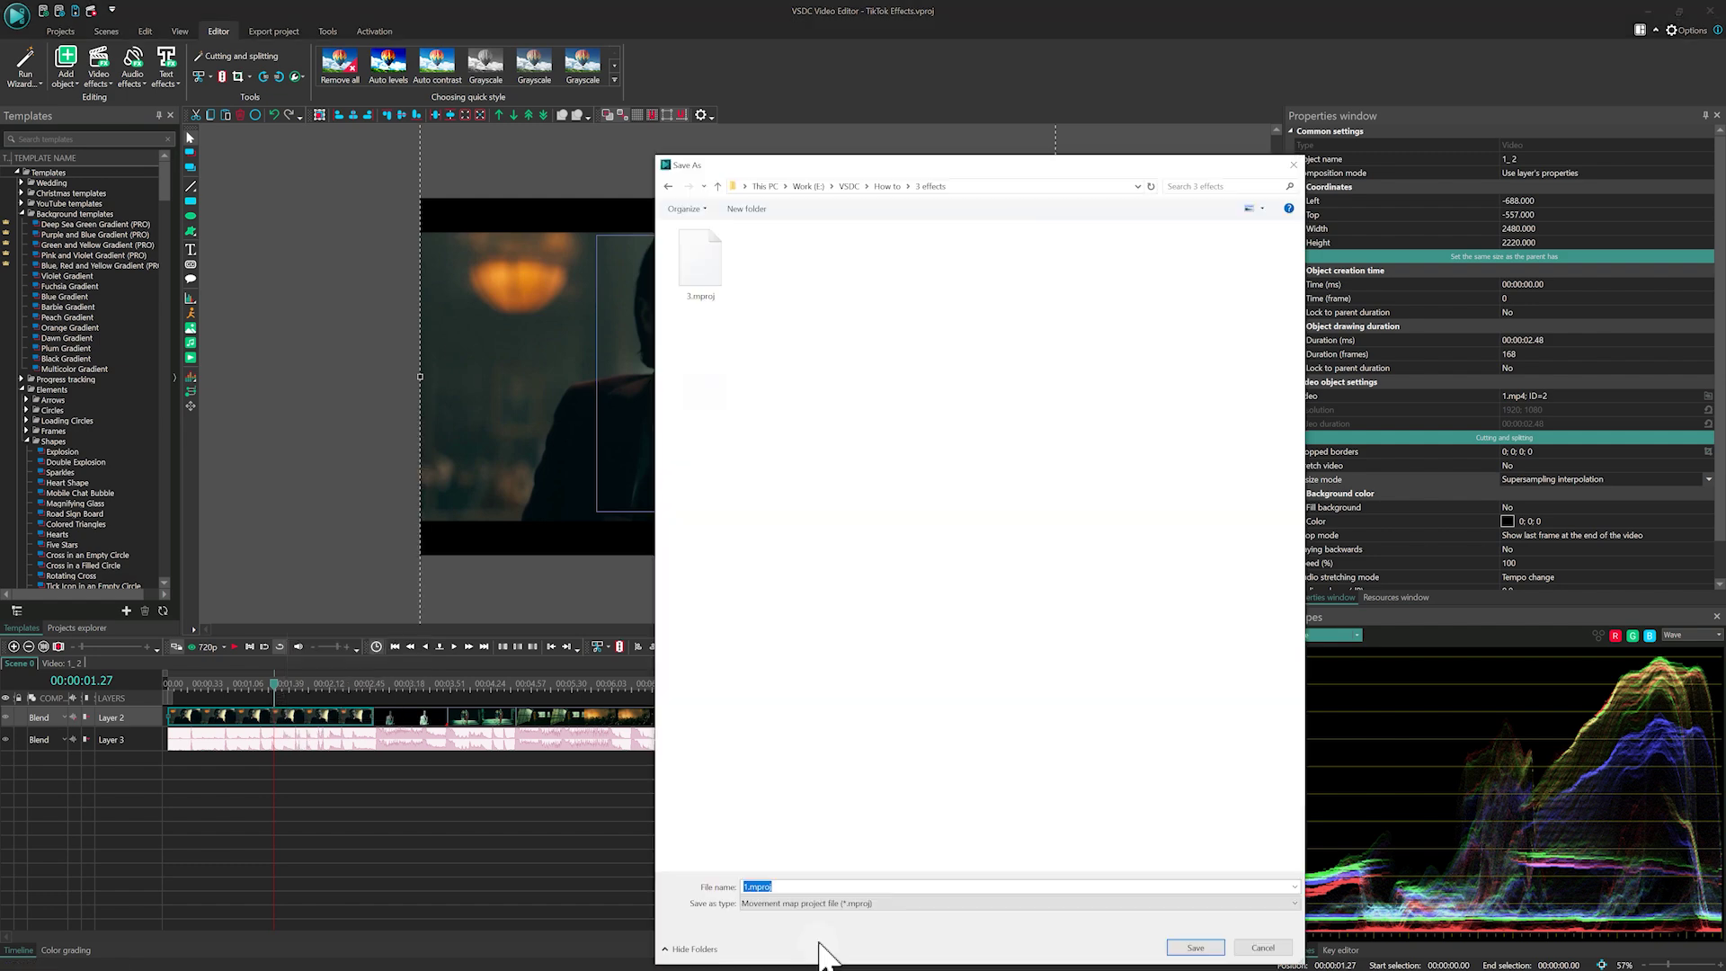
click(1194, 950)
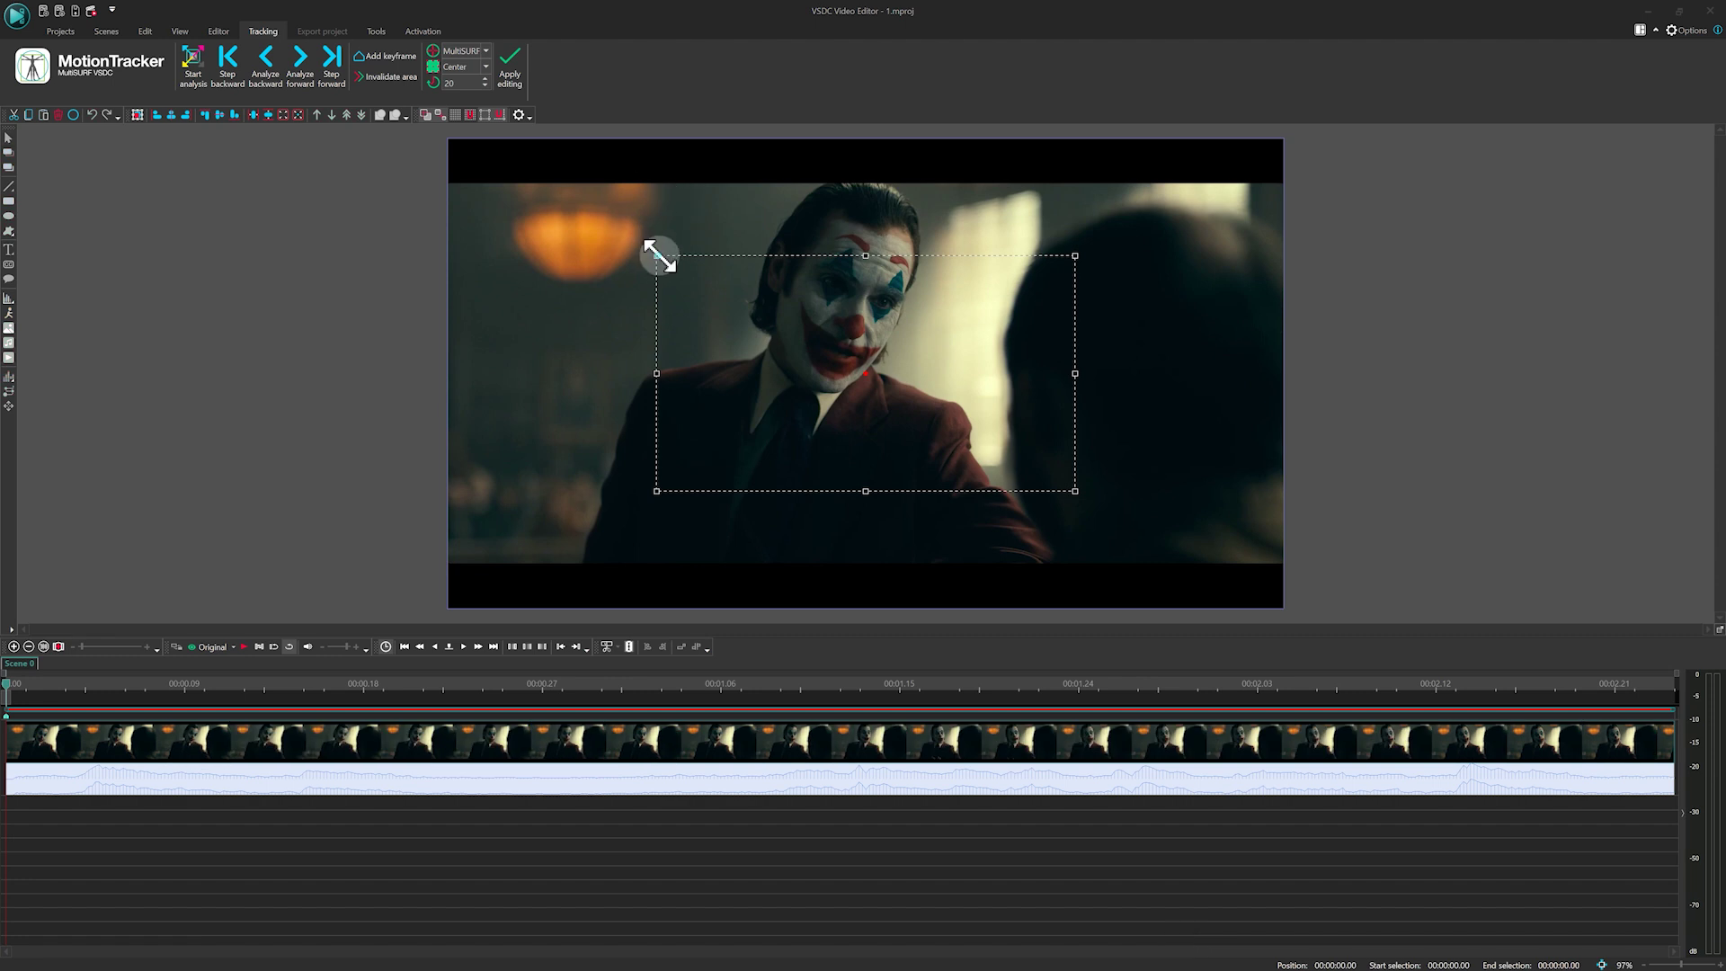
drag(656, 256, 1028, 463)
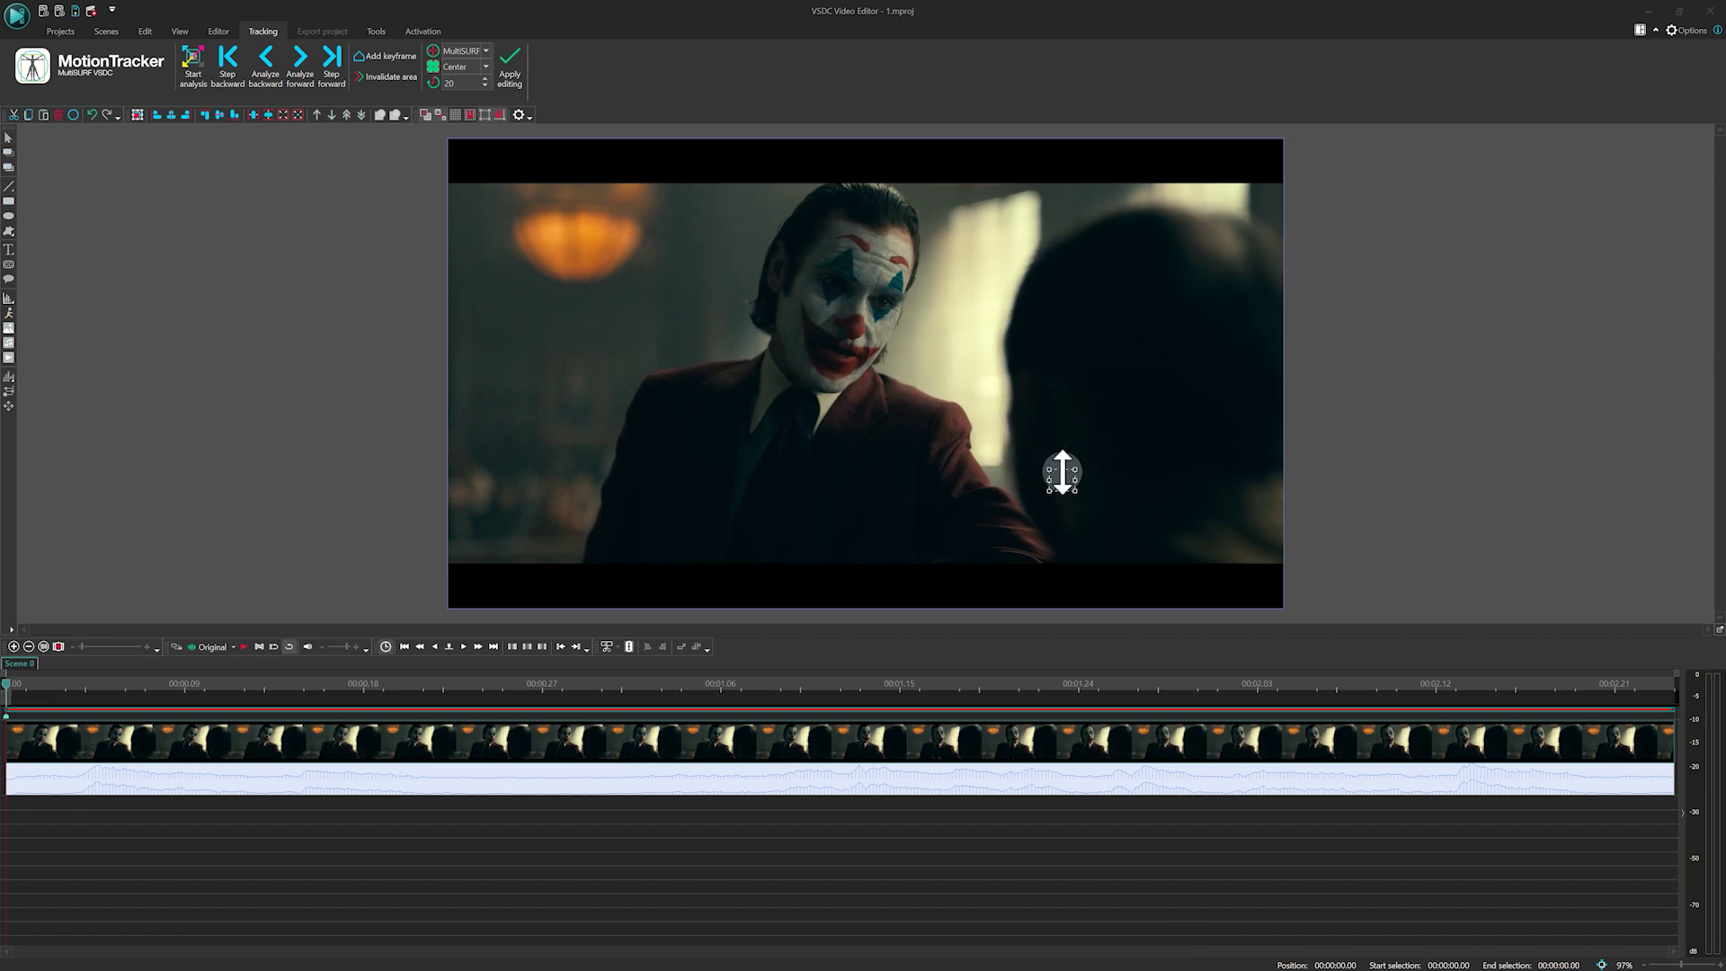
drag(898, 294, 896, 298)
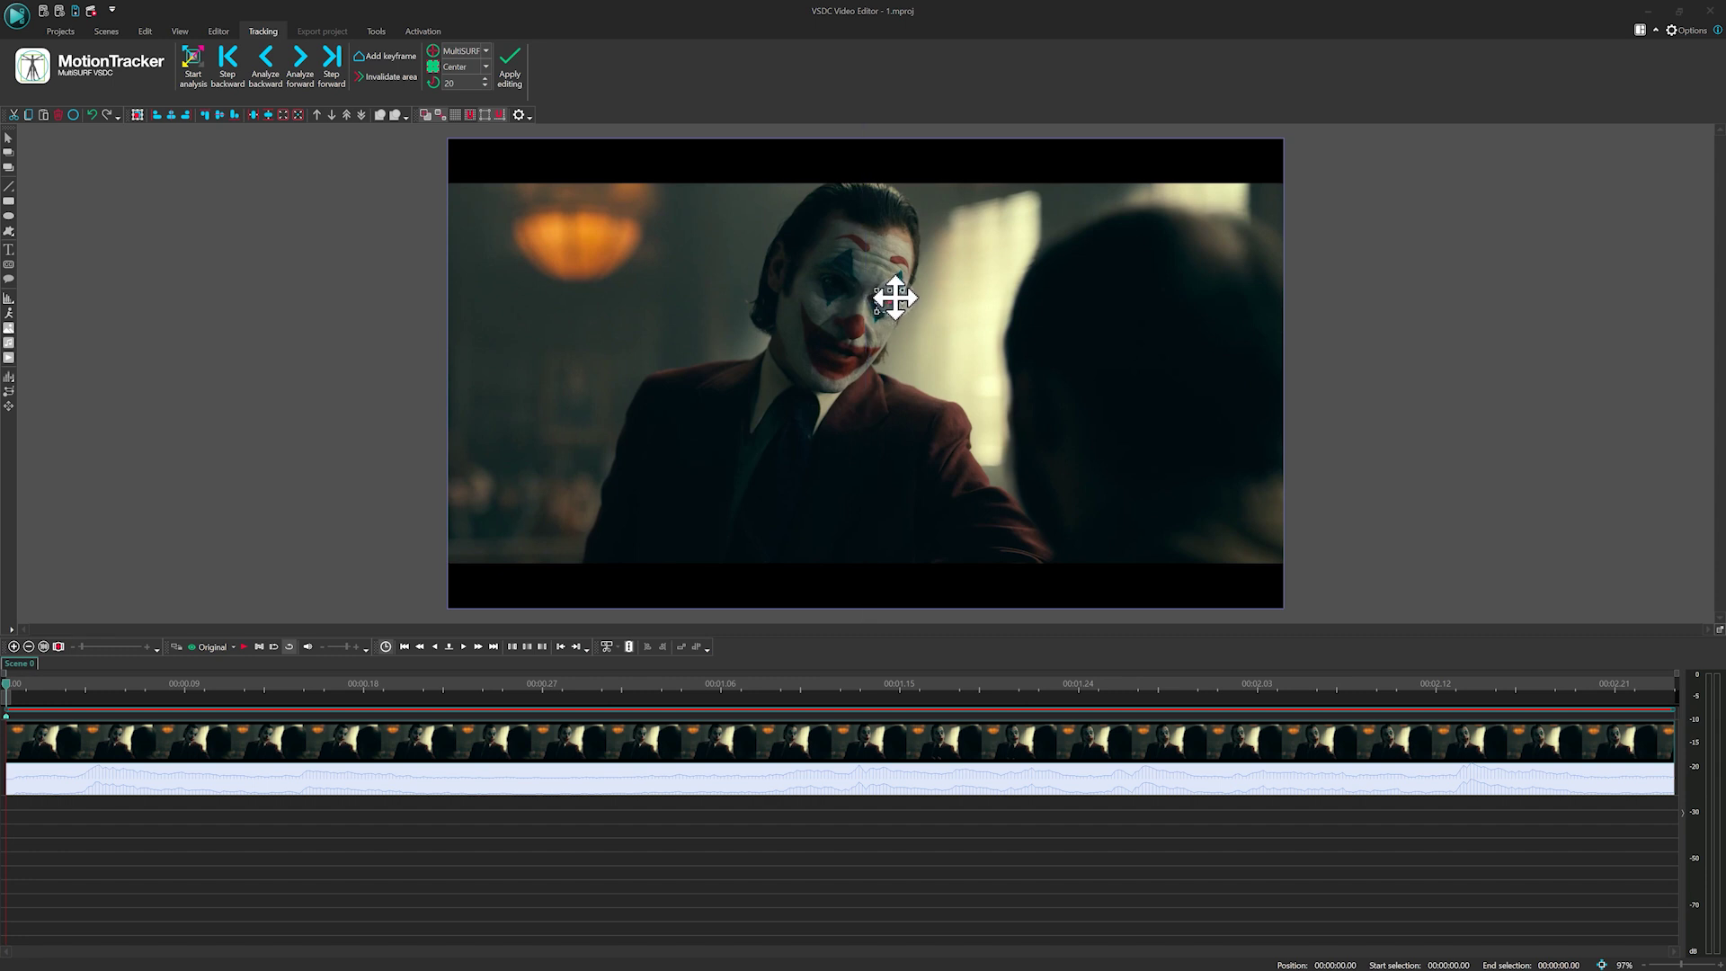
- Analyze the face motion forward with DCF-CSR, then apply and save the tracking result
click(303, 59)
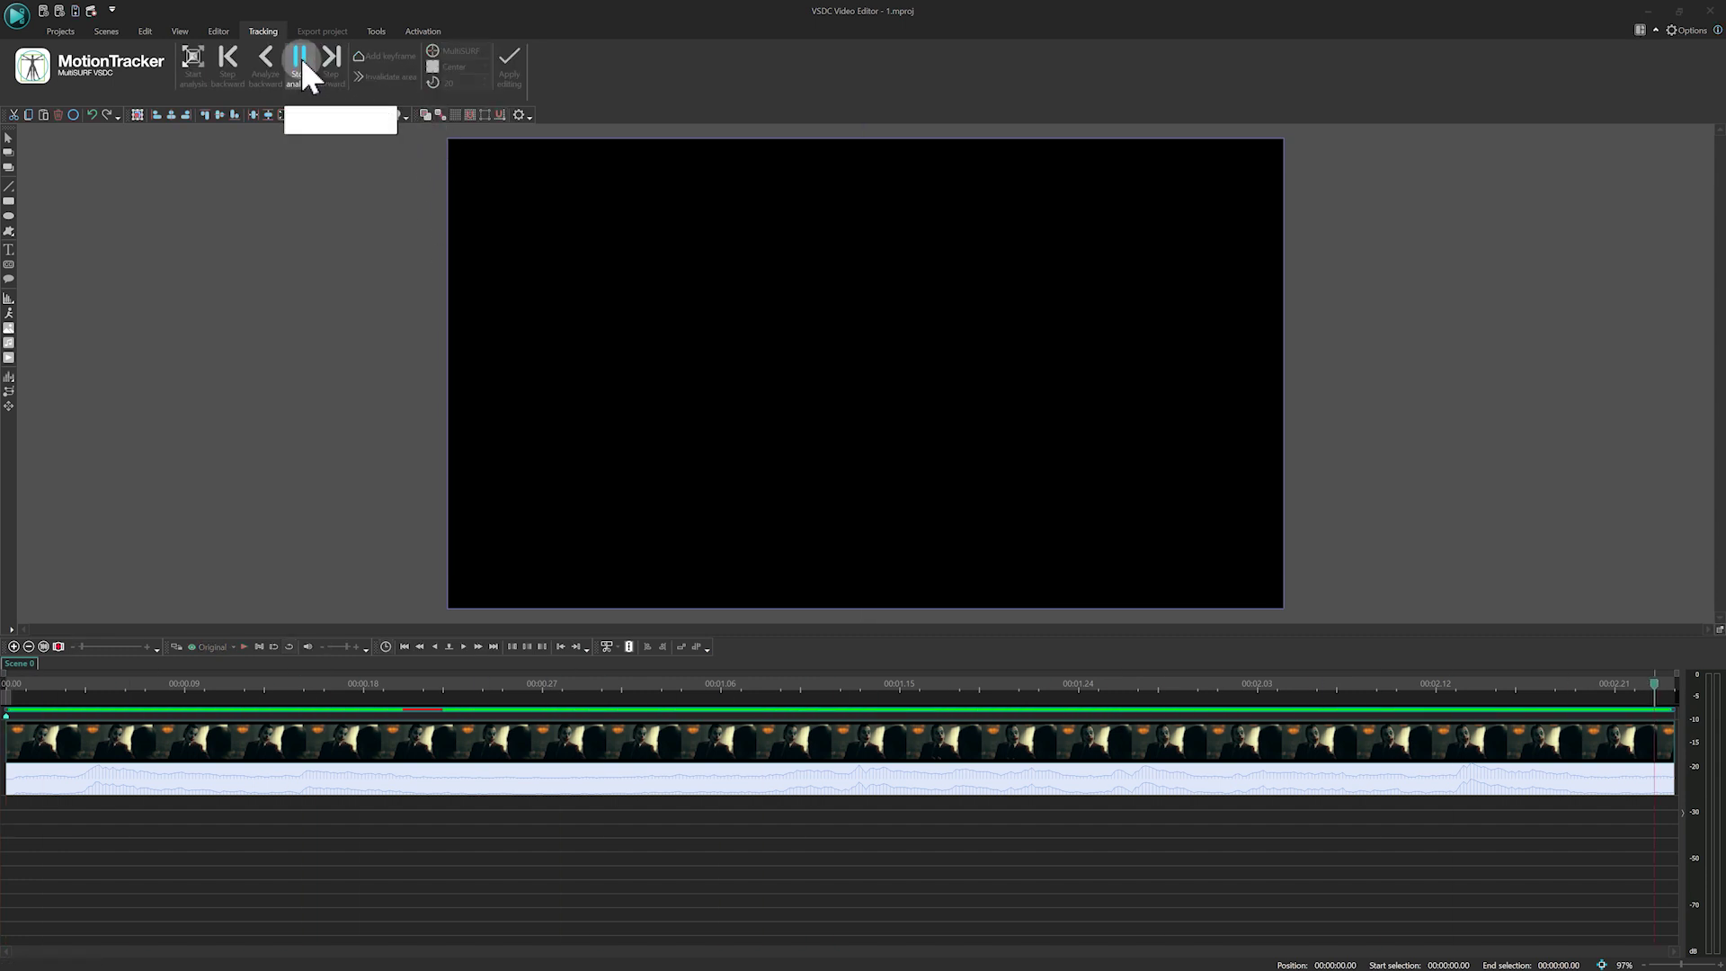
click(14, 686)
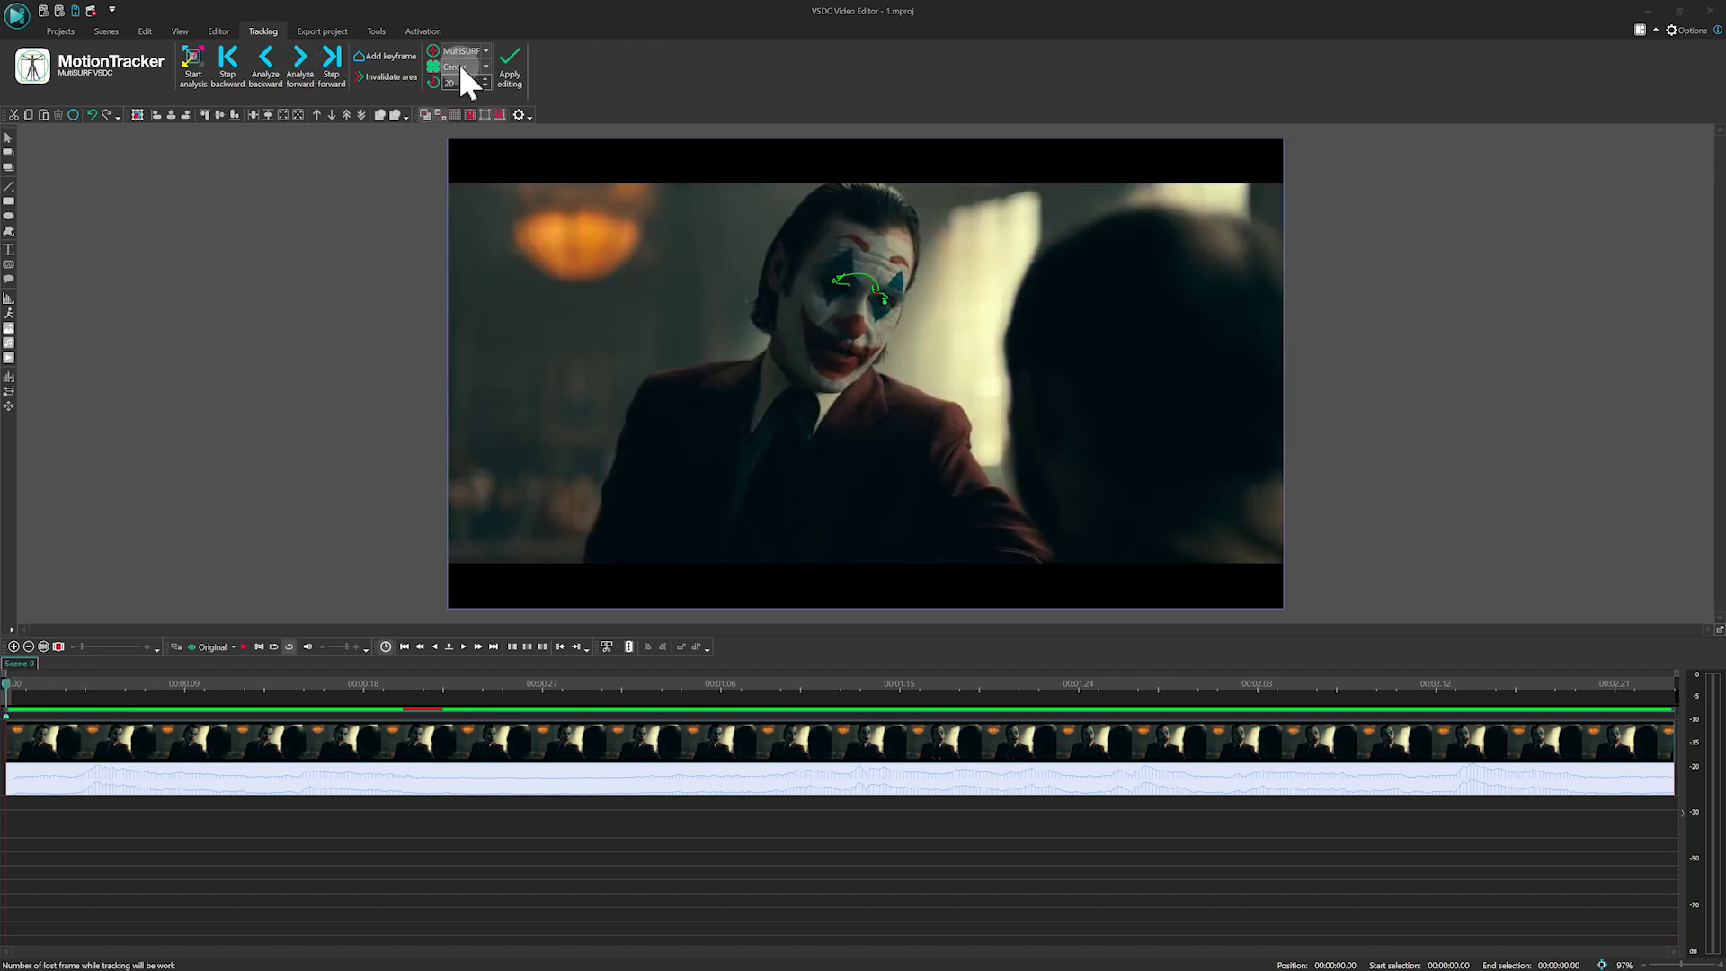
click(485, 50)
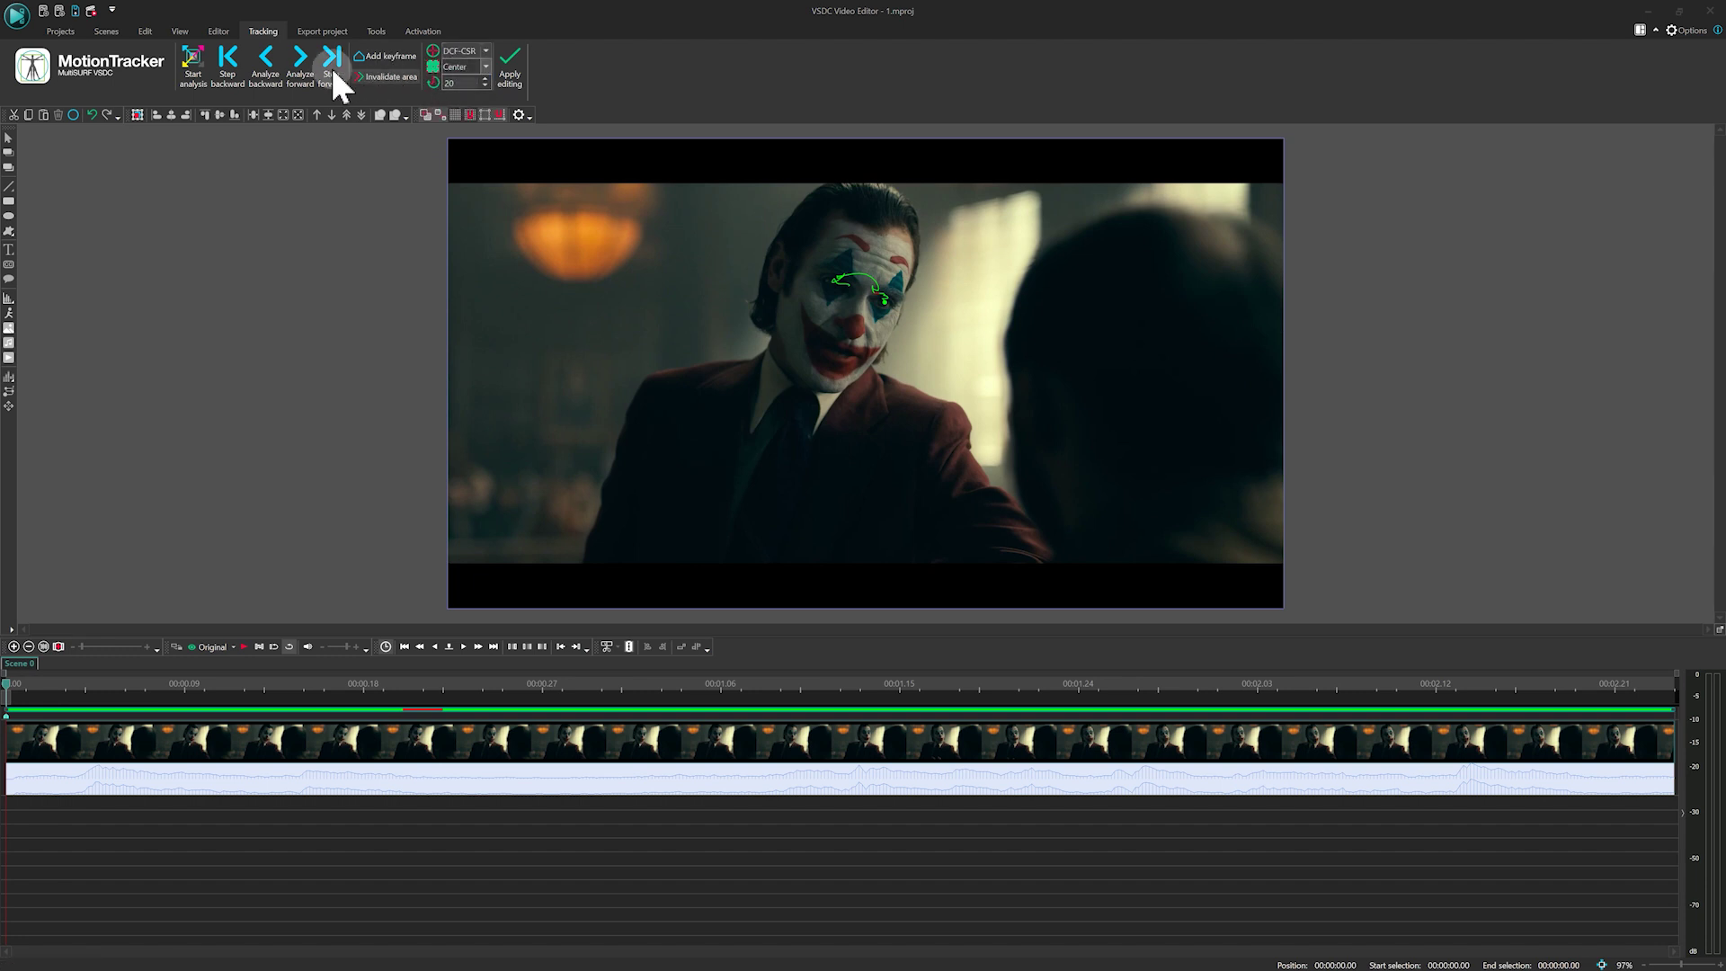
click(301, 63)
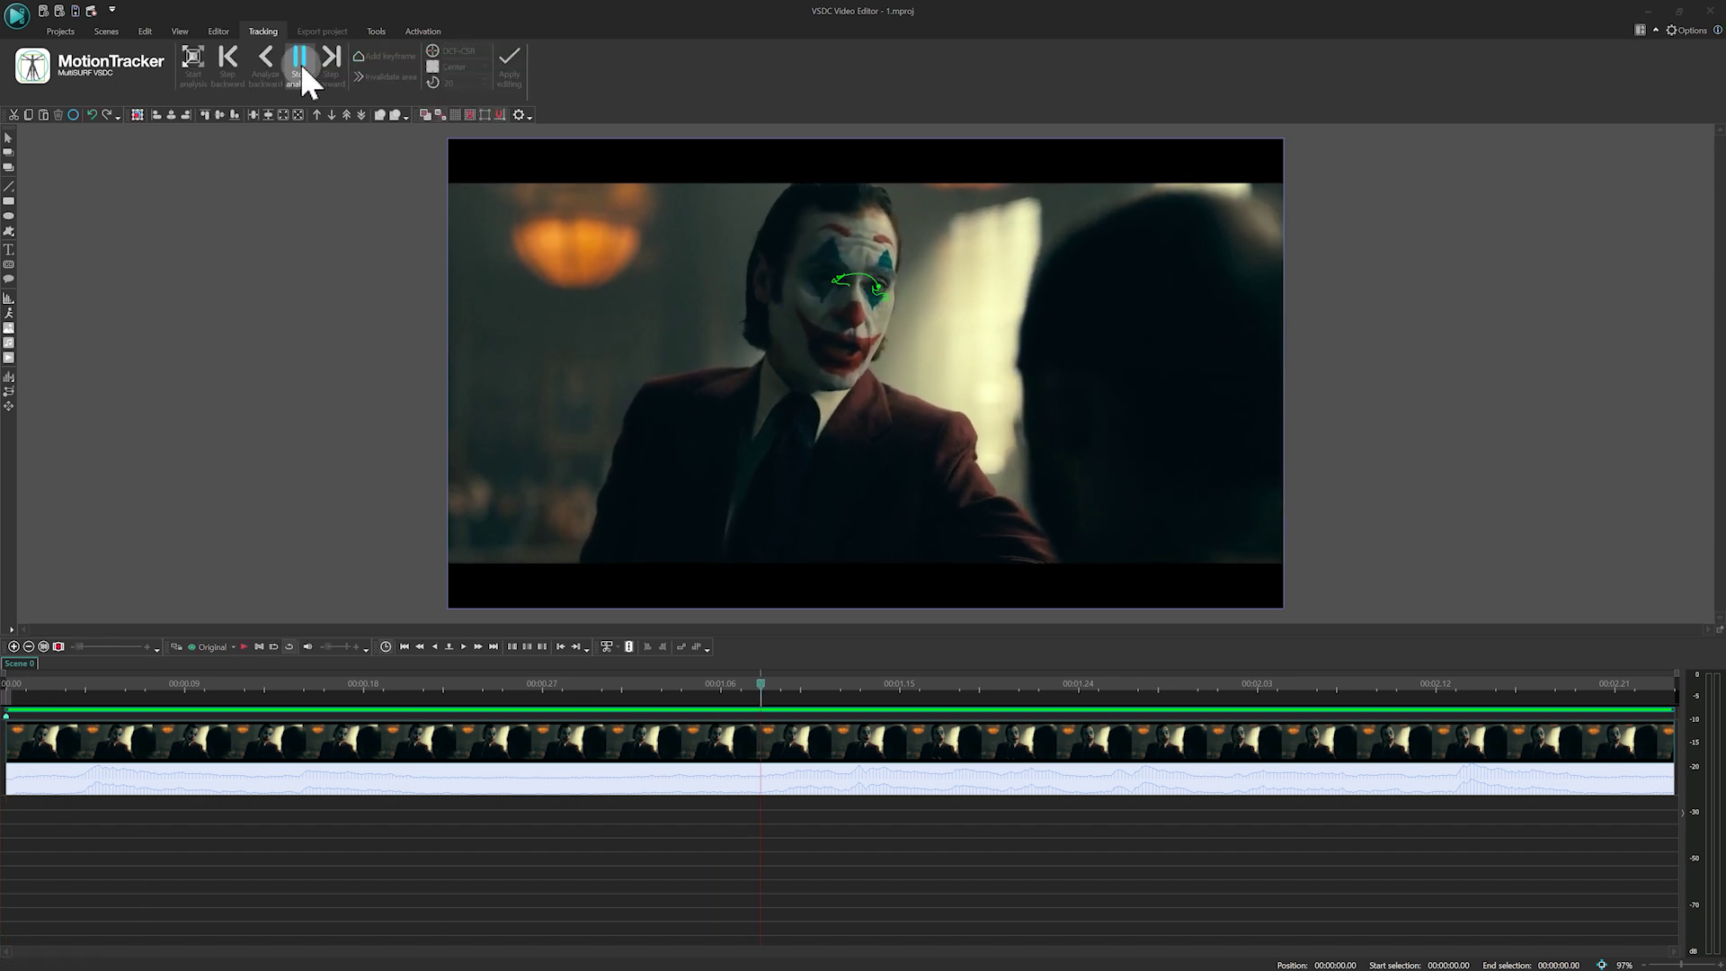
click(300, 63)
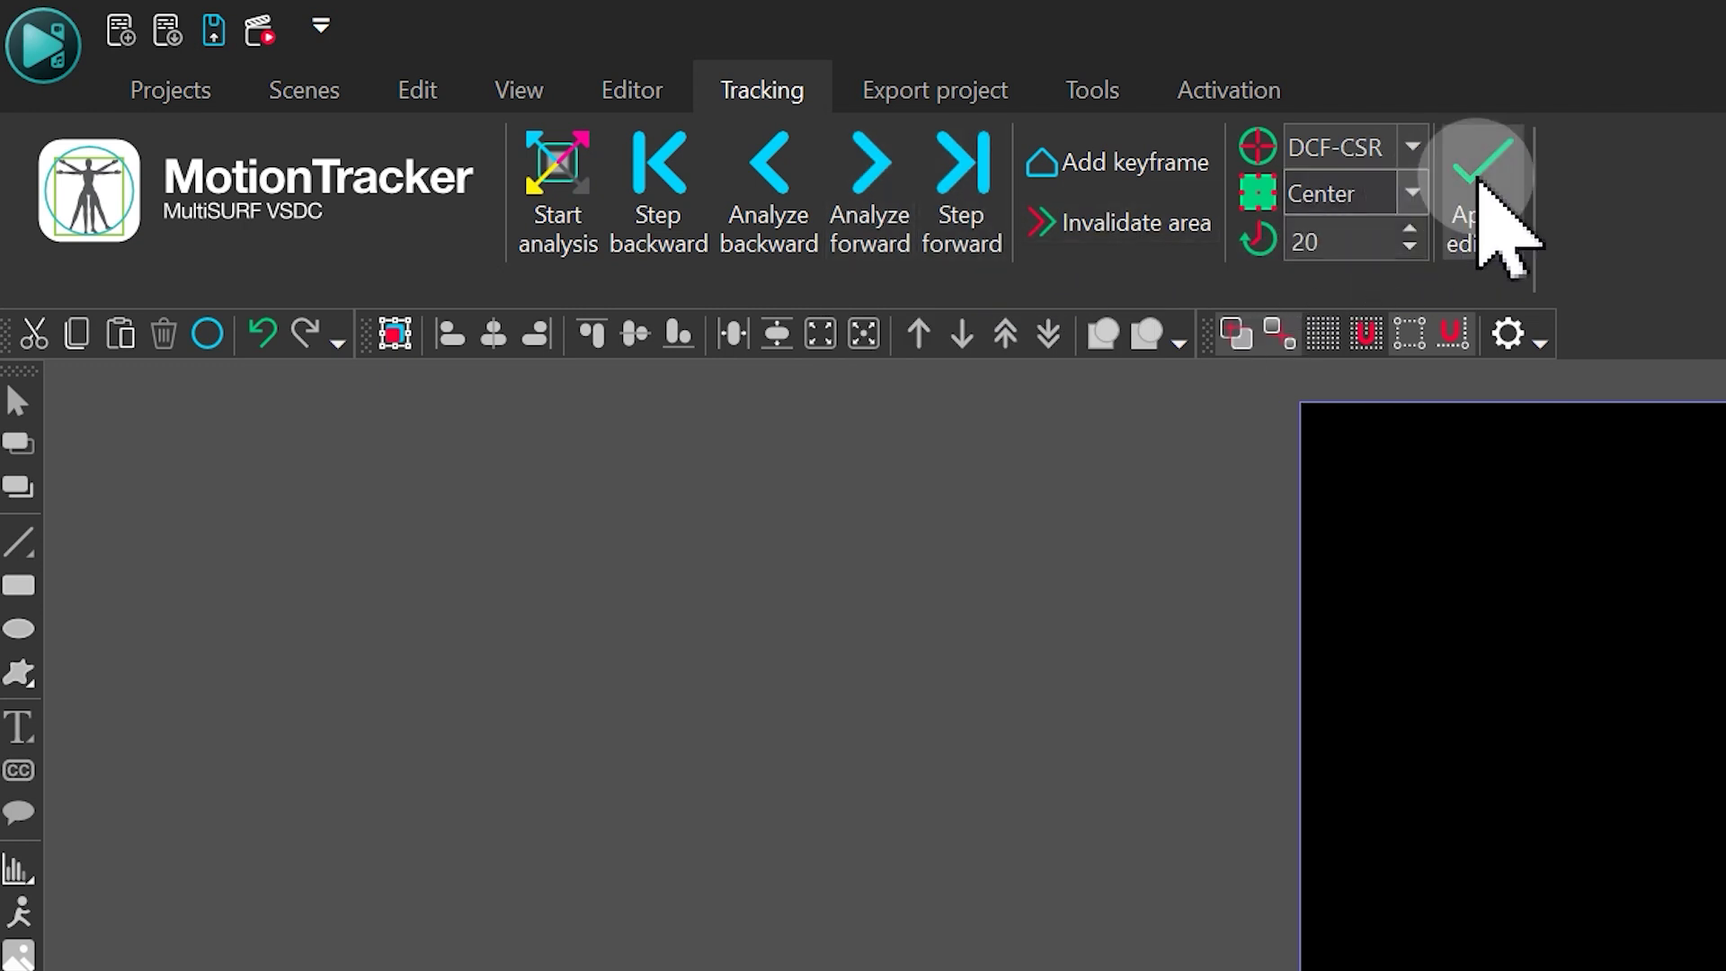
click(1479, 183)
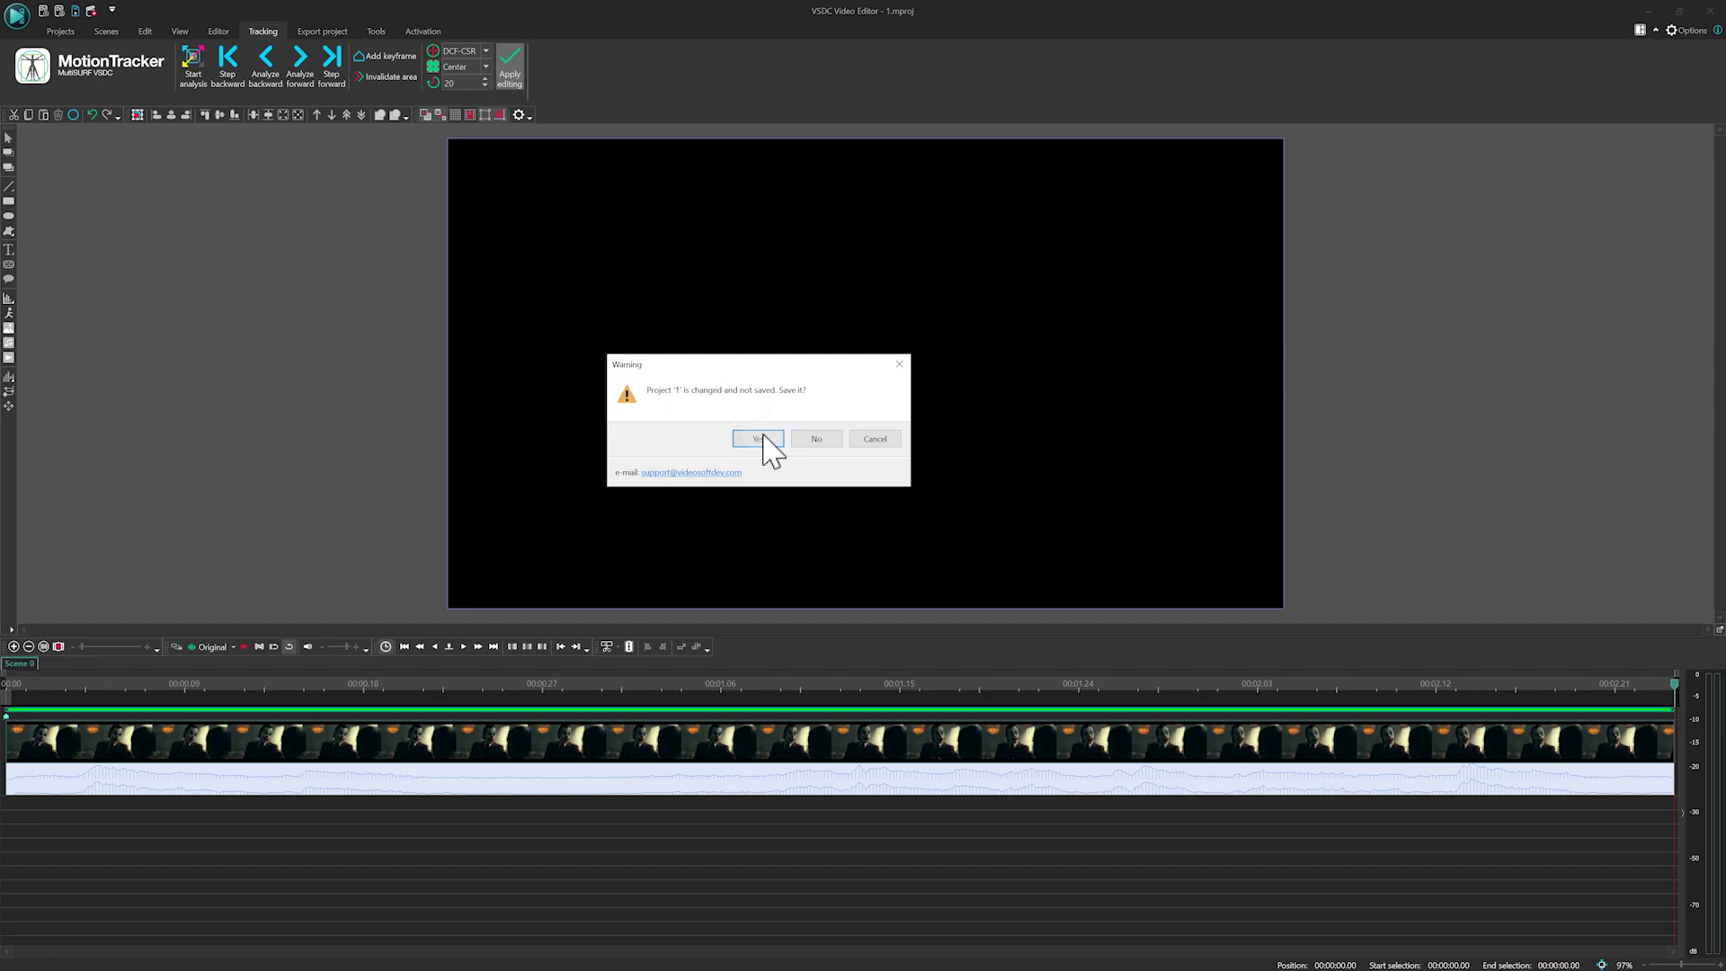
click(763, 440)
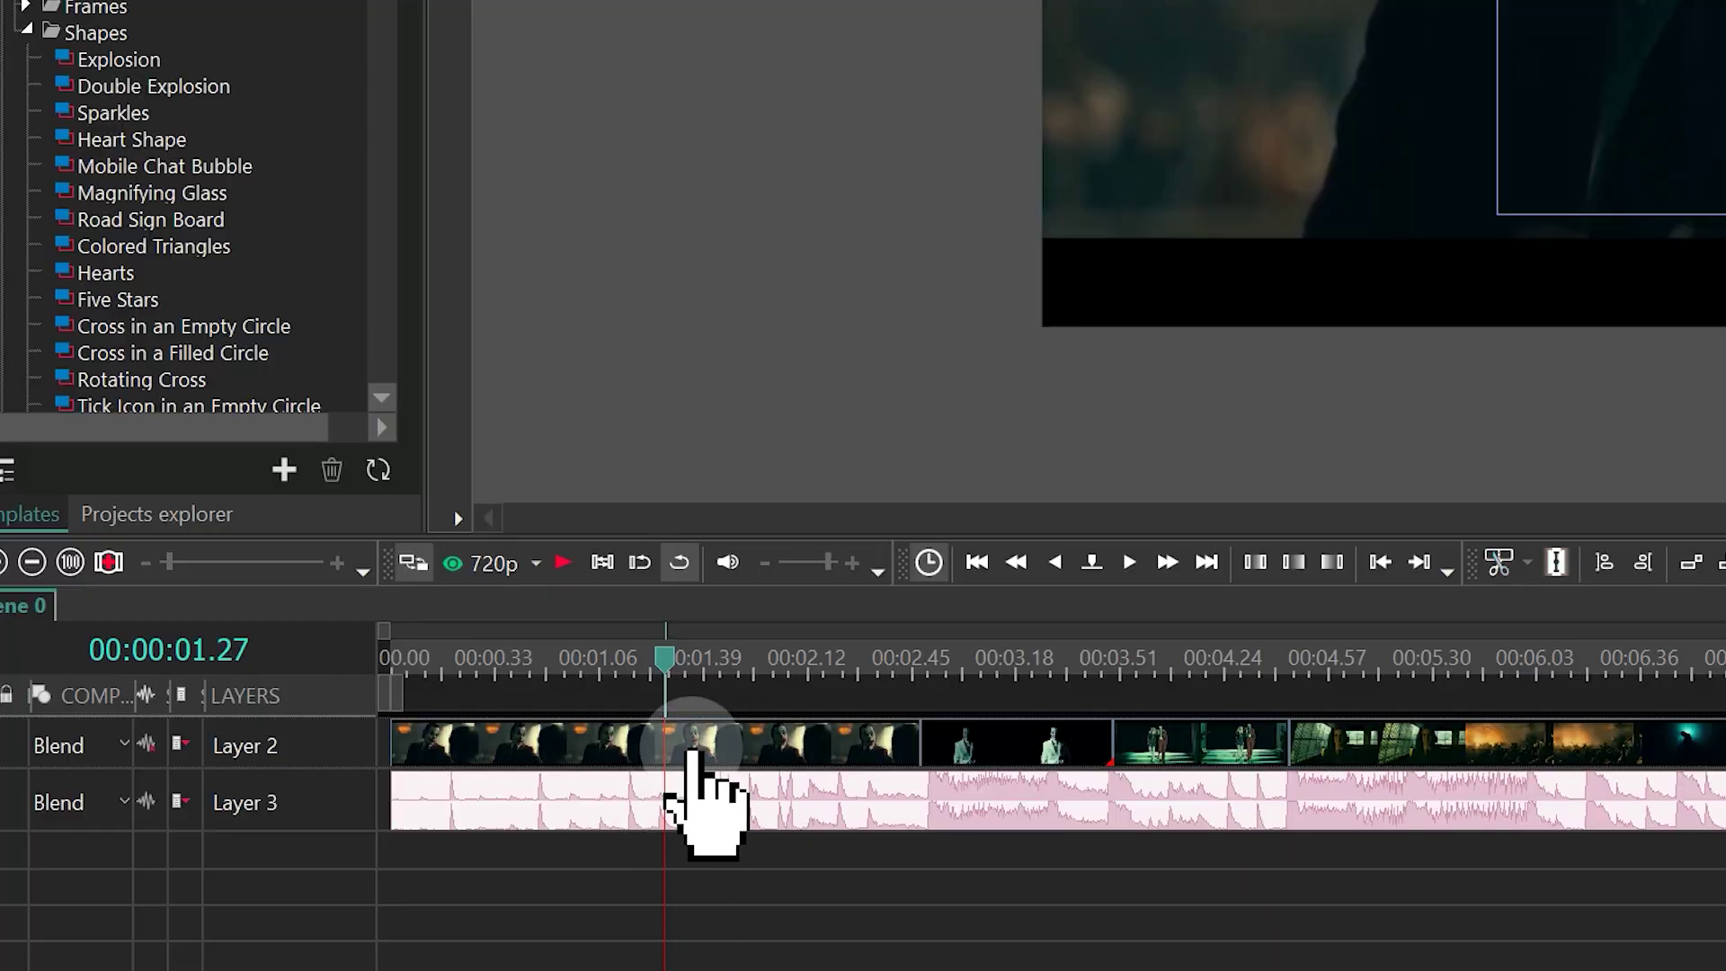
- Convert the first Joker clip to a scene-resolution sprite with Use as container No and Show effects Yes
click(291, 720)
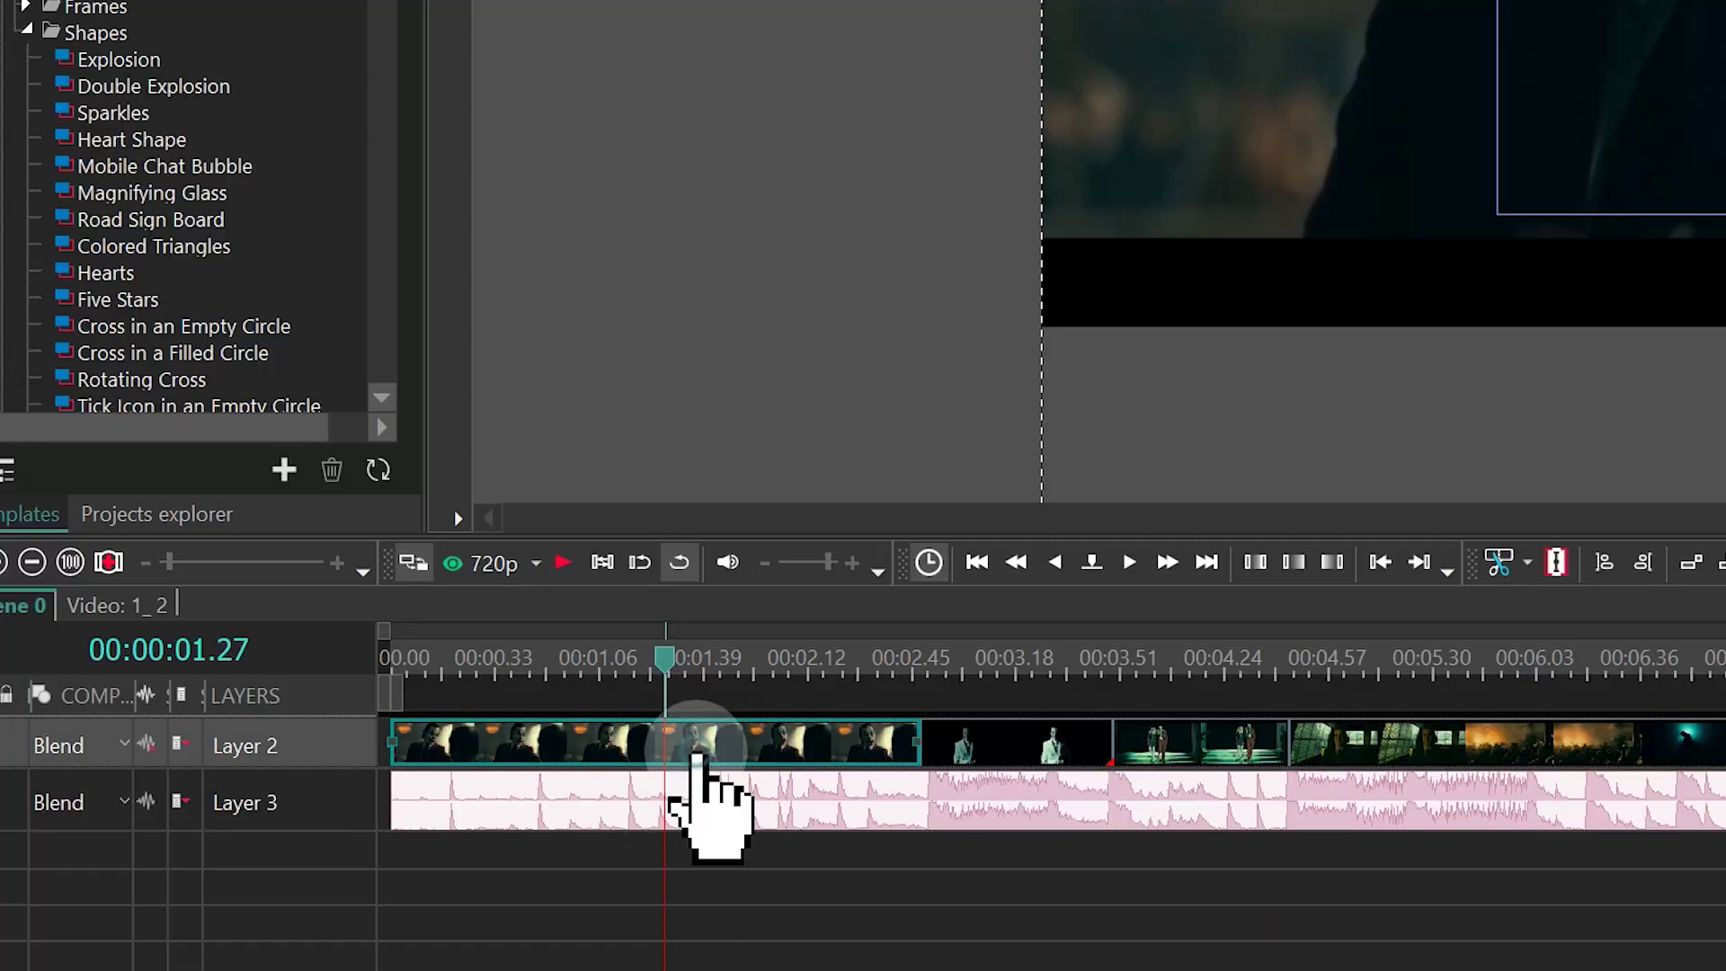
right_click(697, 760)
mouse_move(971, 328)
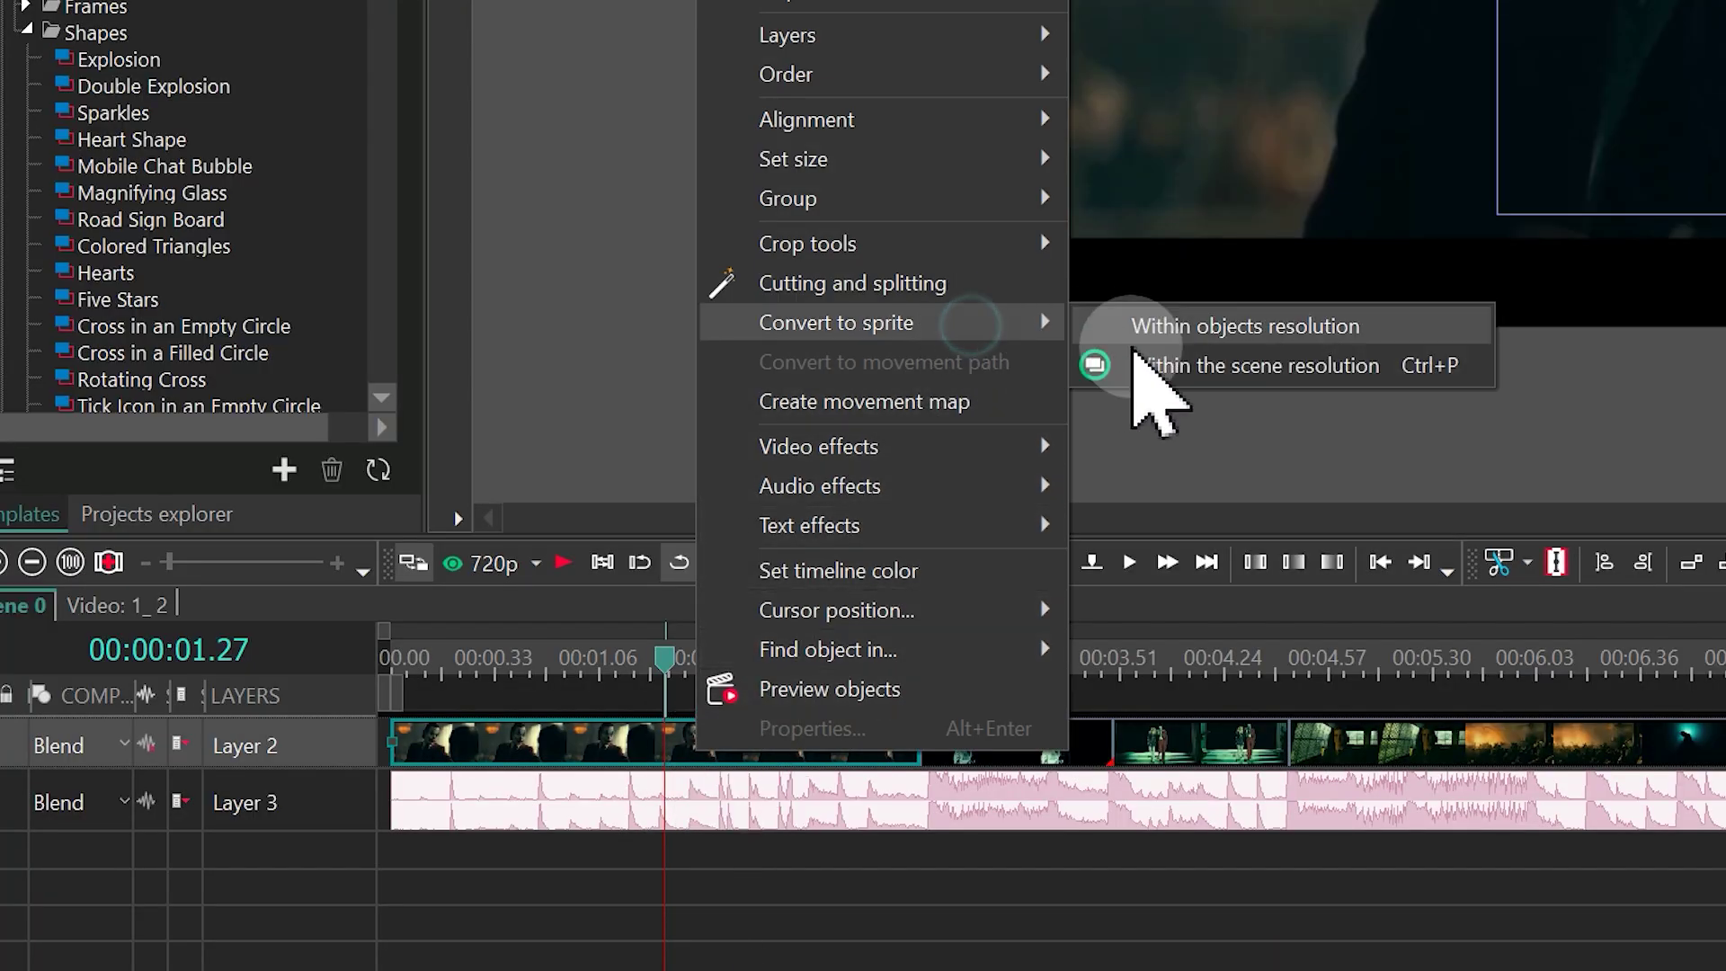
click(1255, 367)
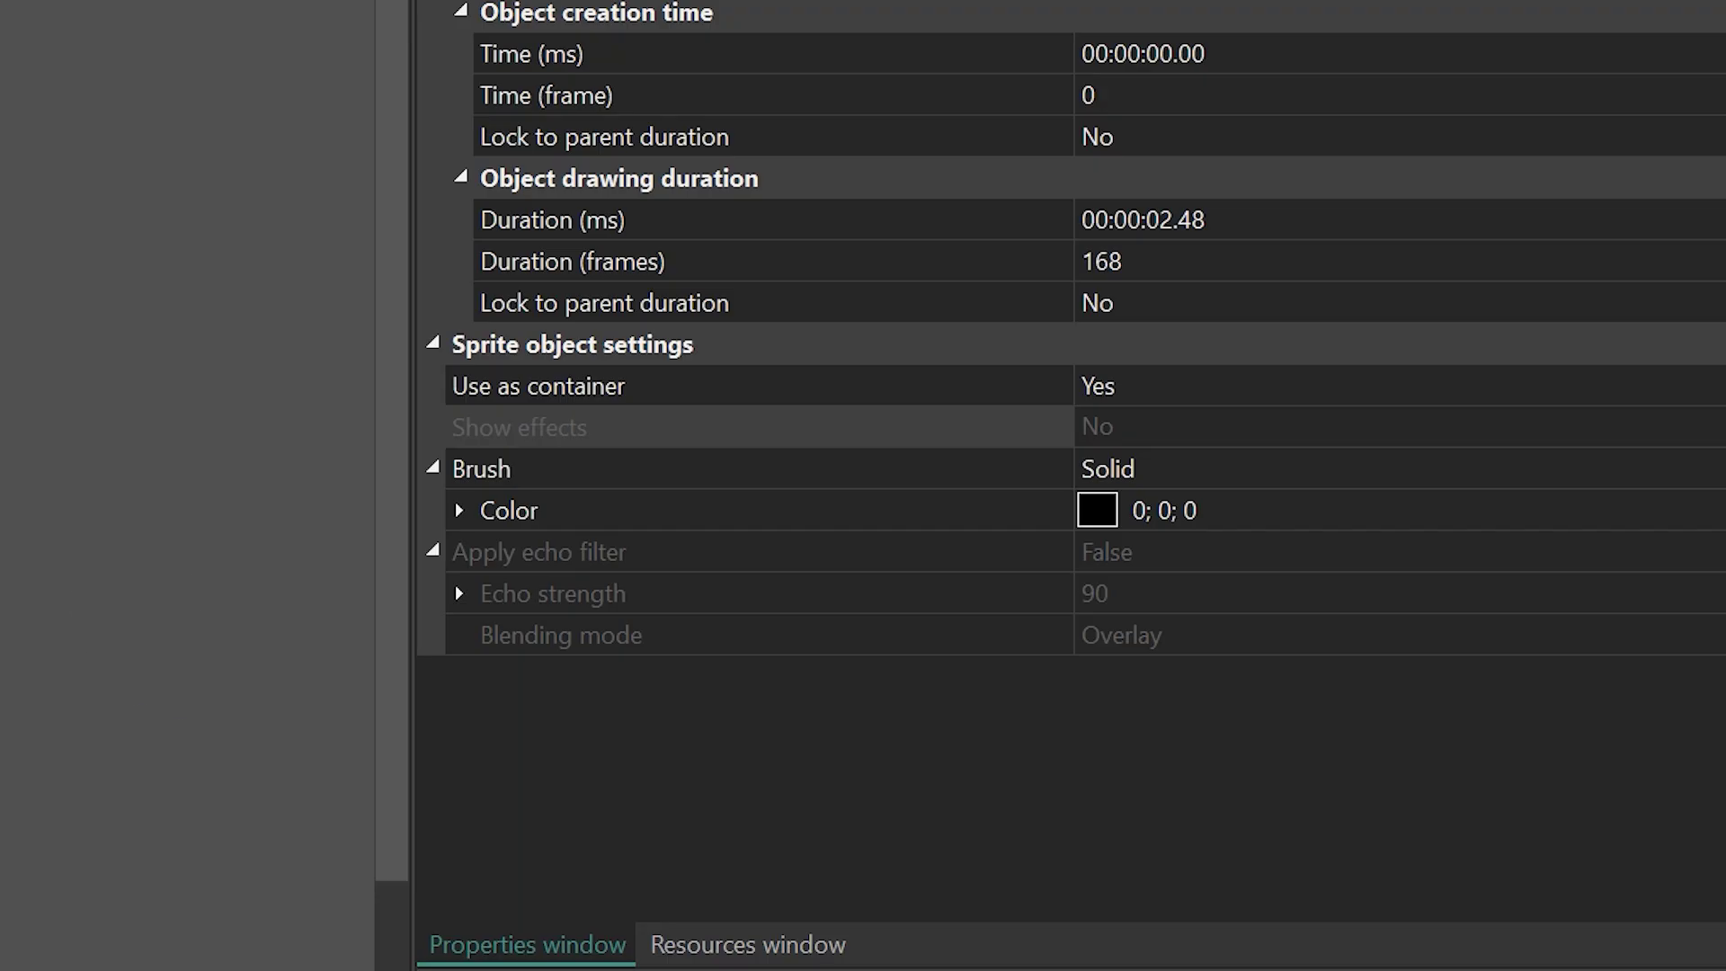
double_click(1195, 387)
double_click(1165, 432)
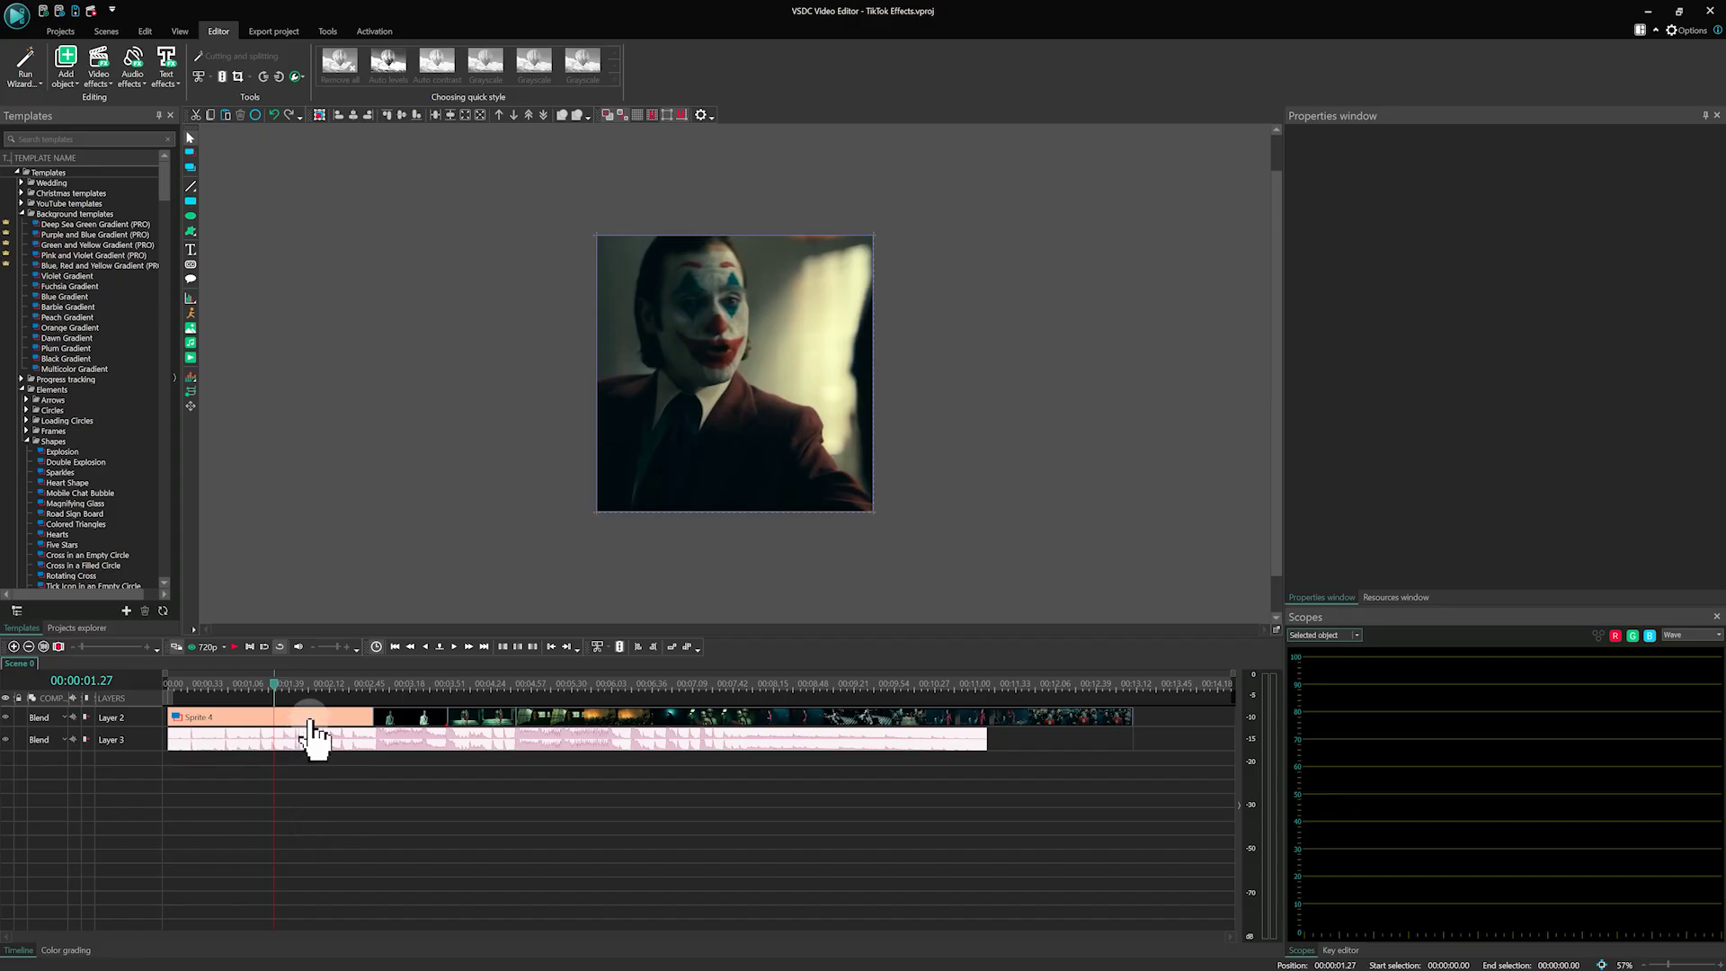
double_click(310, 732)
- Add a Movement map using 1.mproj to the clip inside Sprite 4 and select its Invert trajectory setting
click(420, 775)
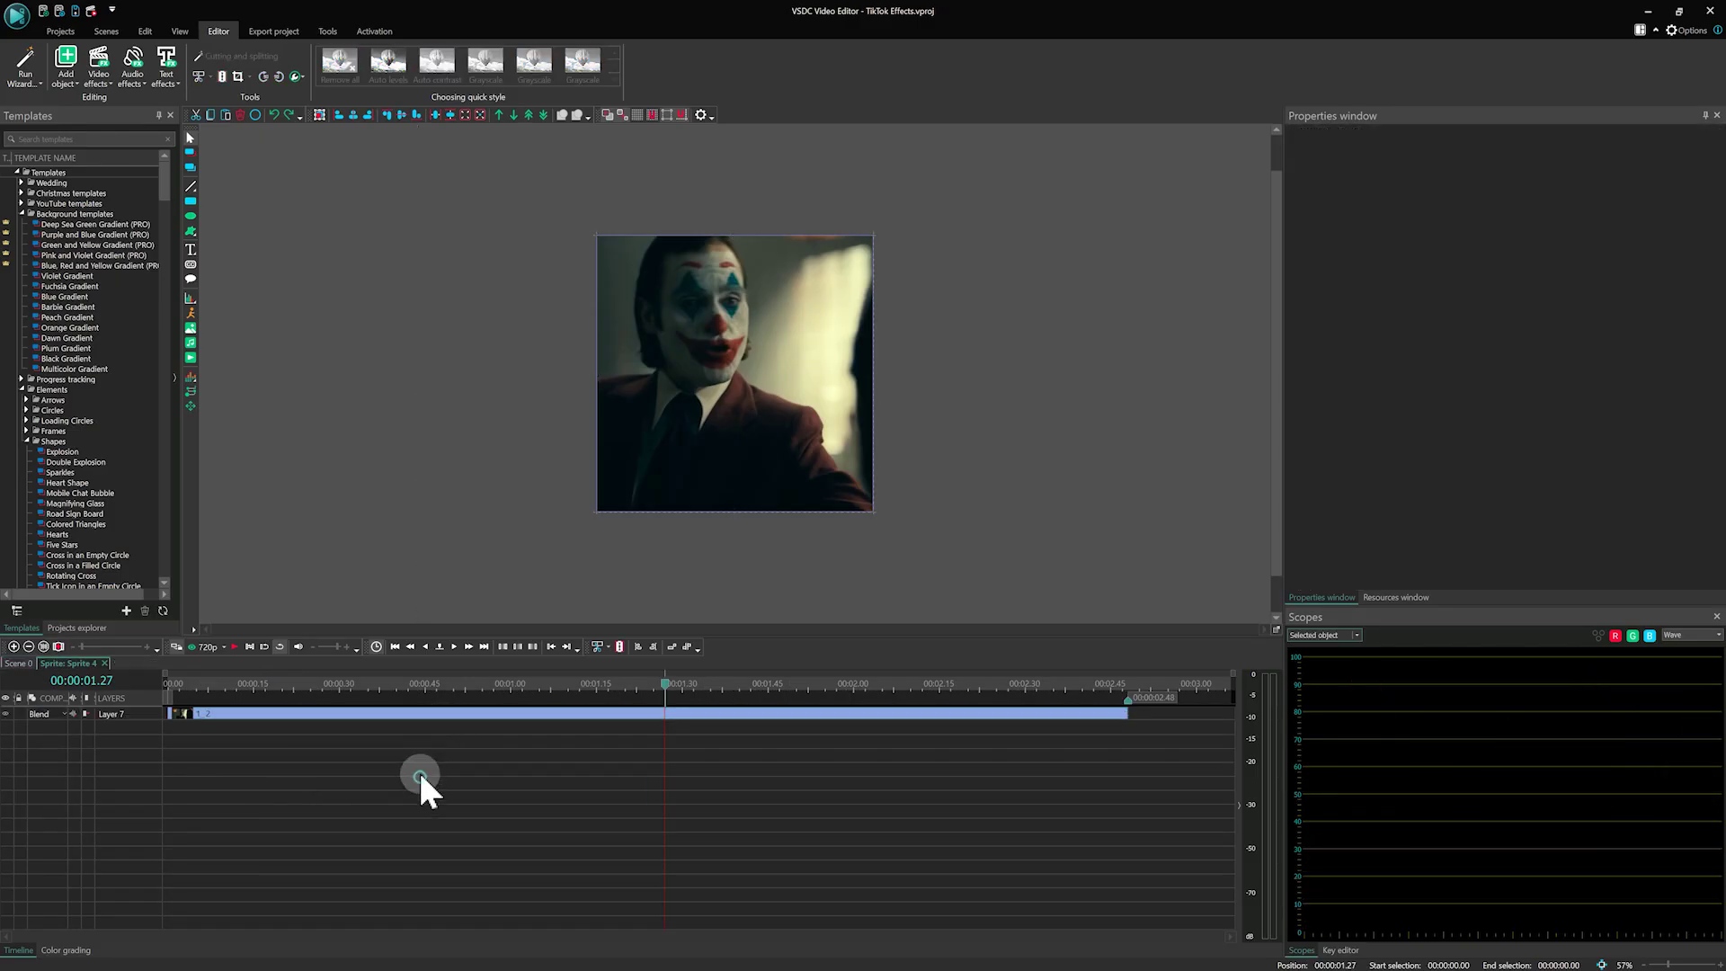
click(579, 715)
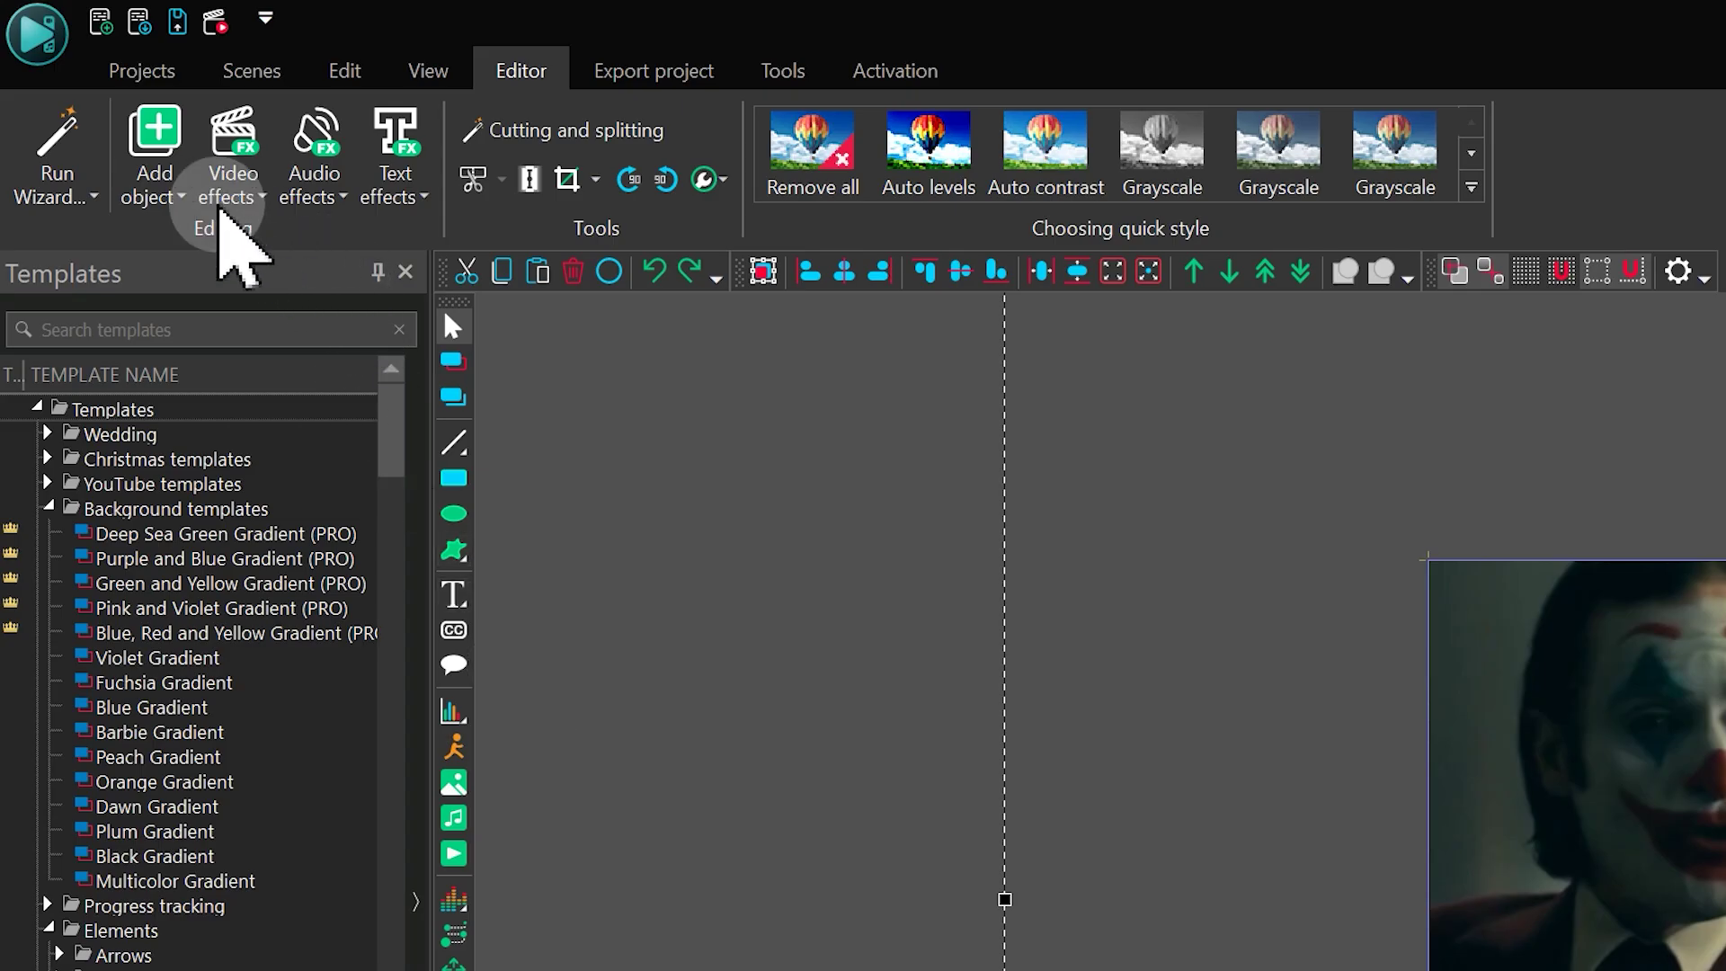
click(75, 82)
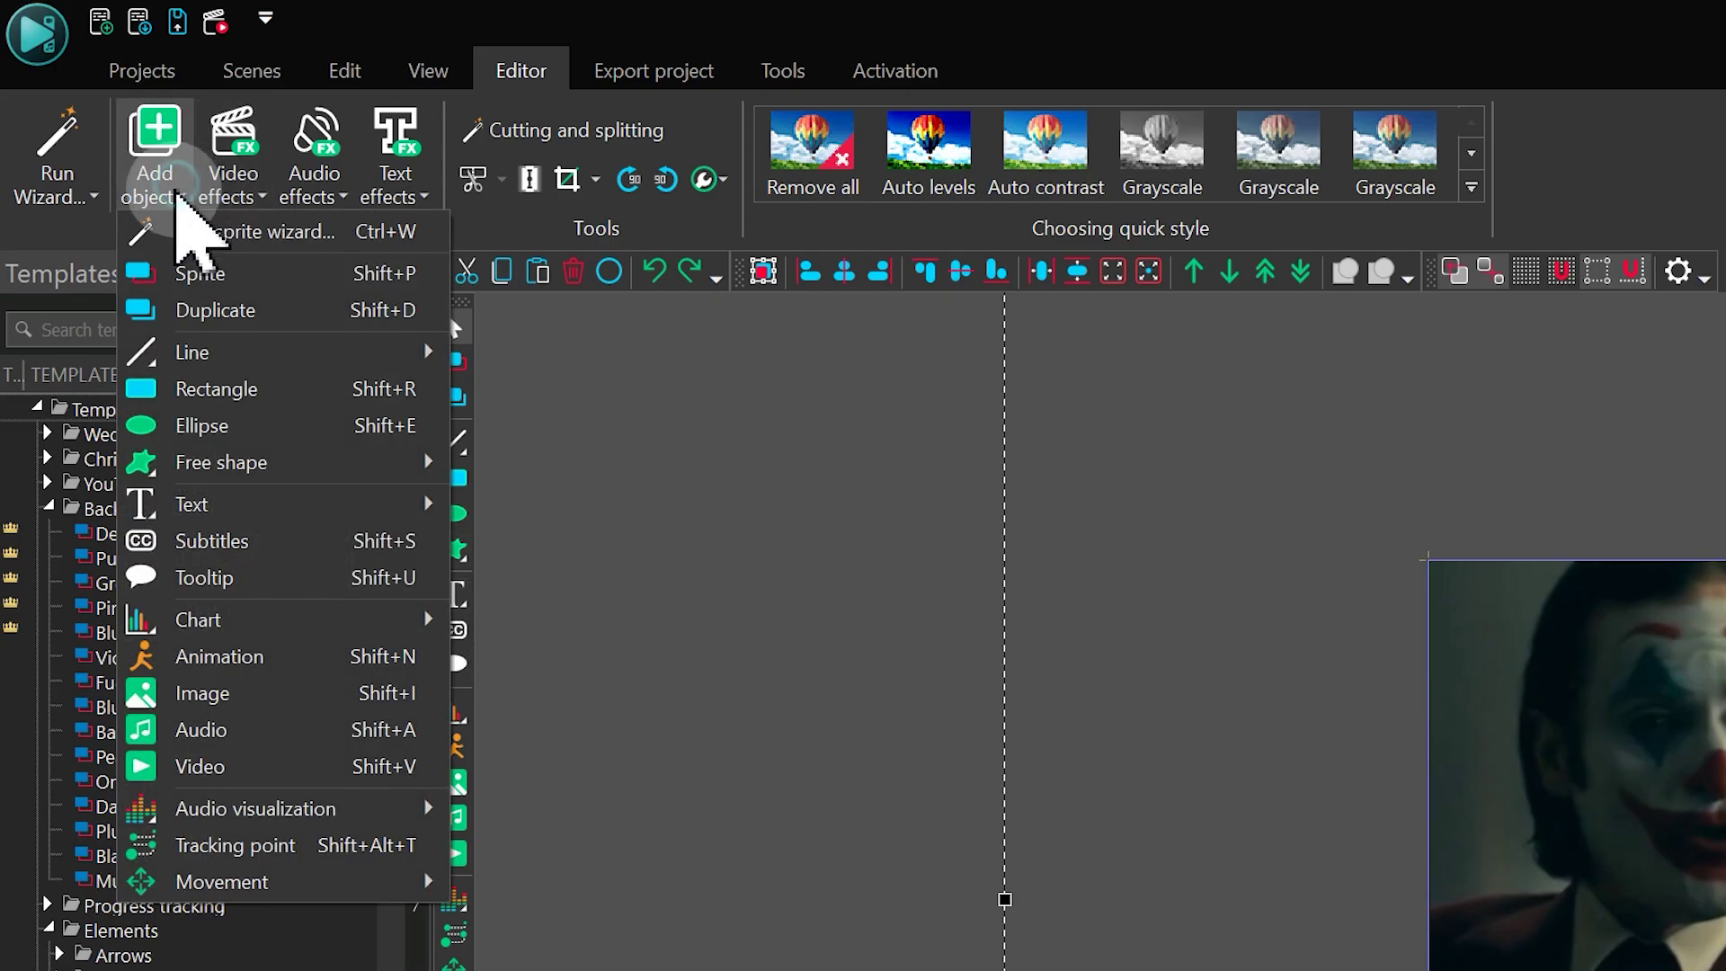
mouse_move(306, 883)
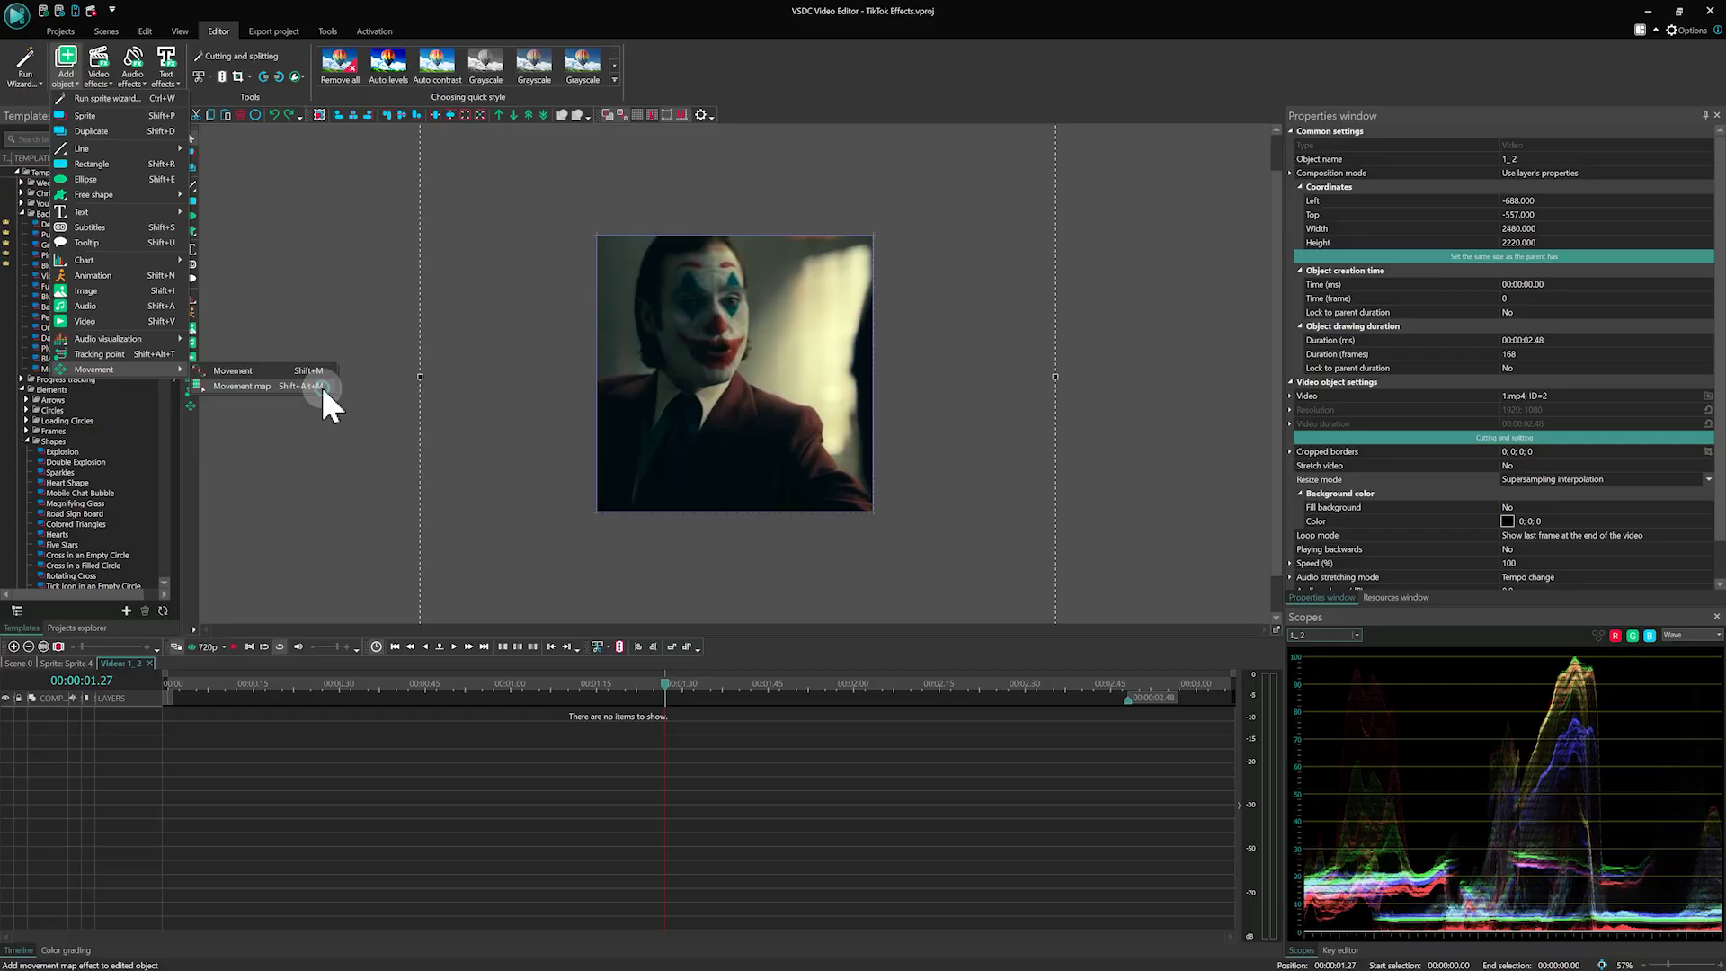
click(768, 925)
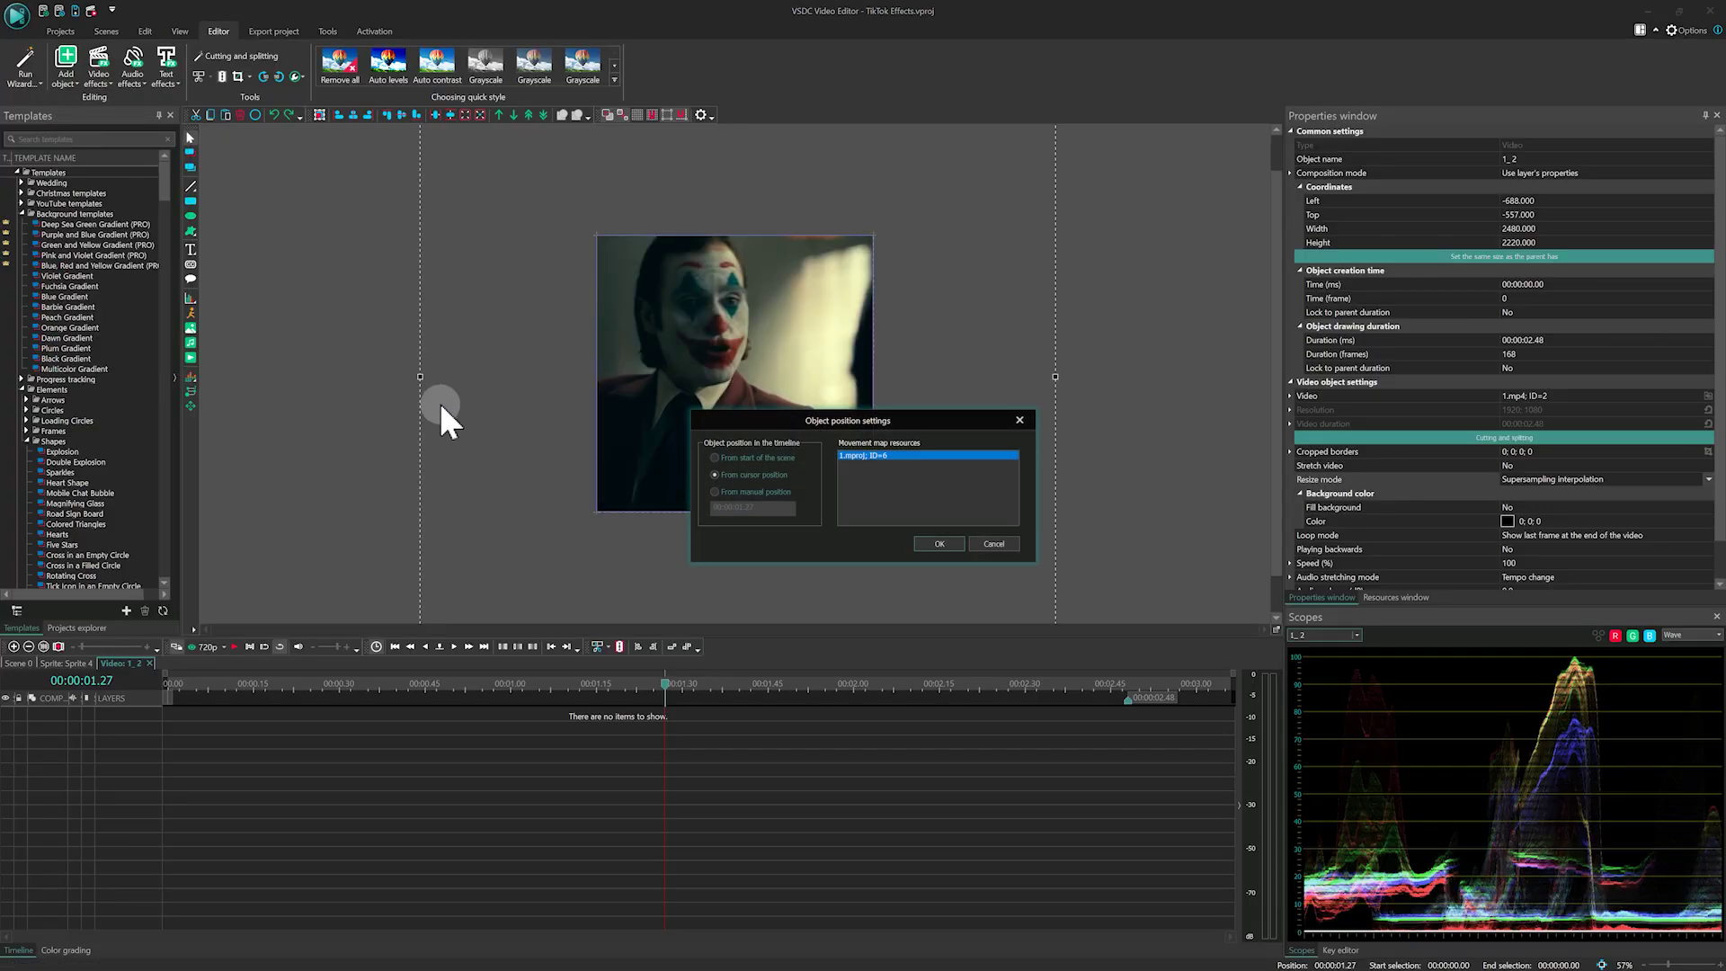
click(935, 544)
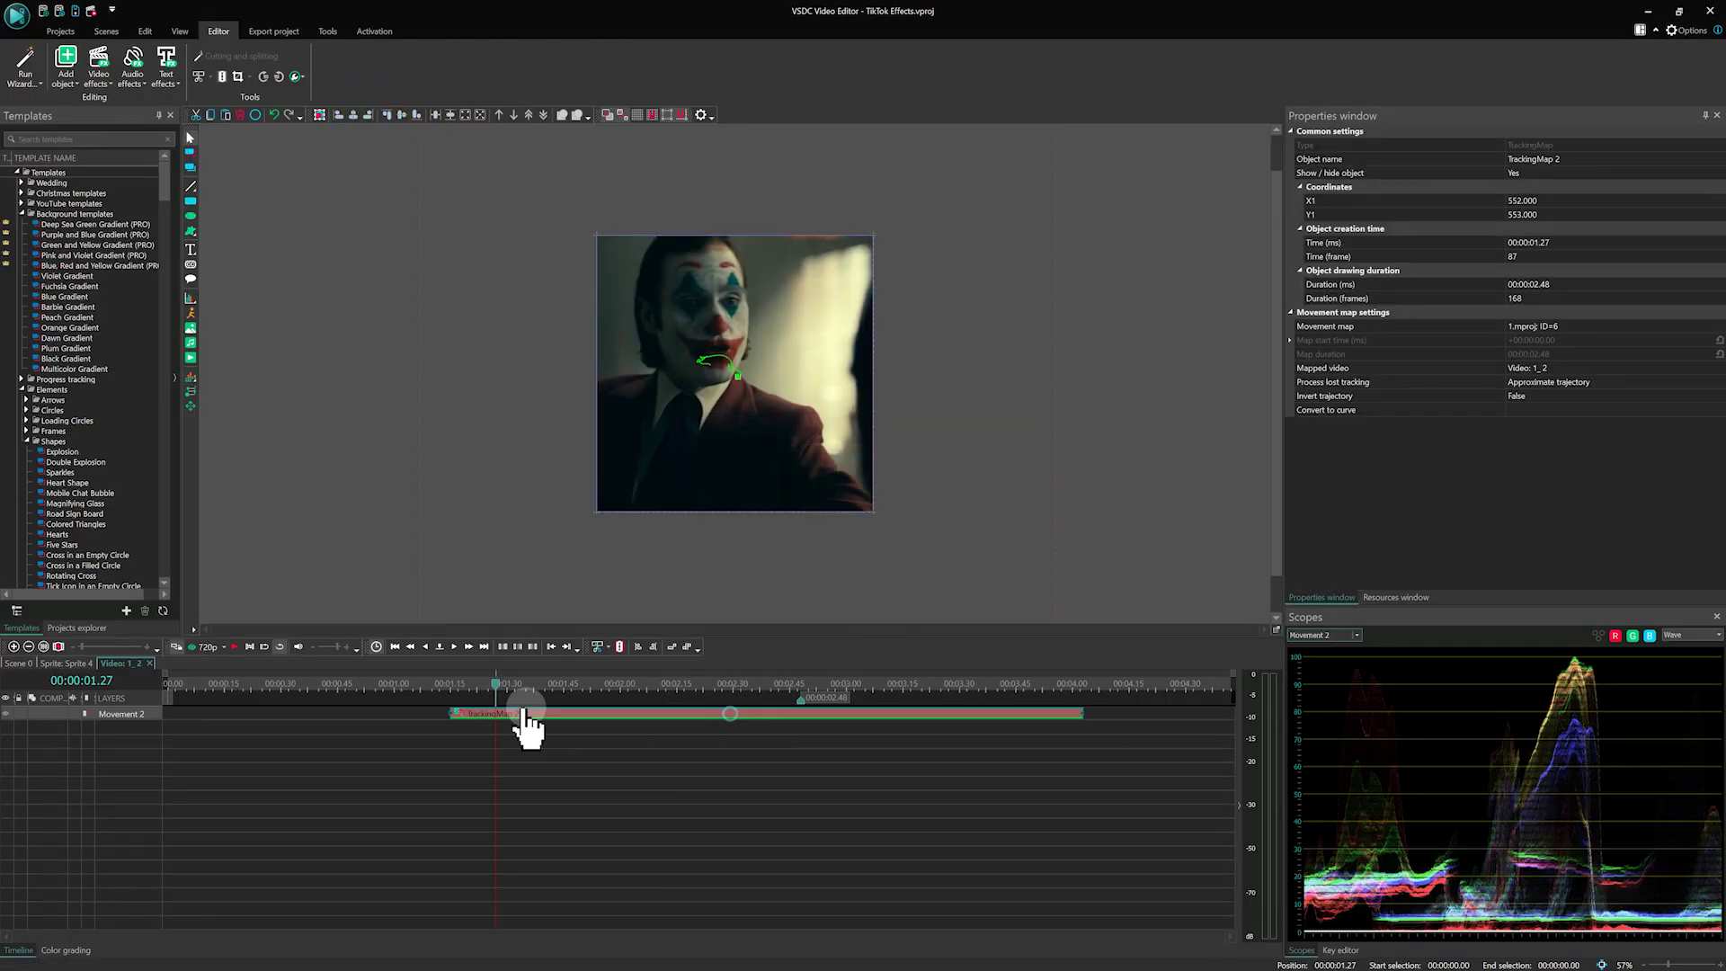
scroll(376, 741, up, 2)
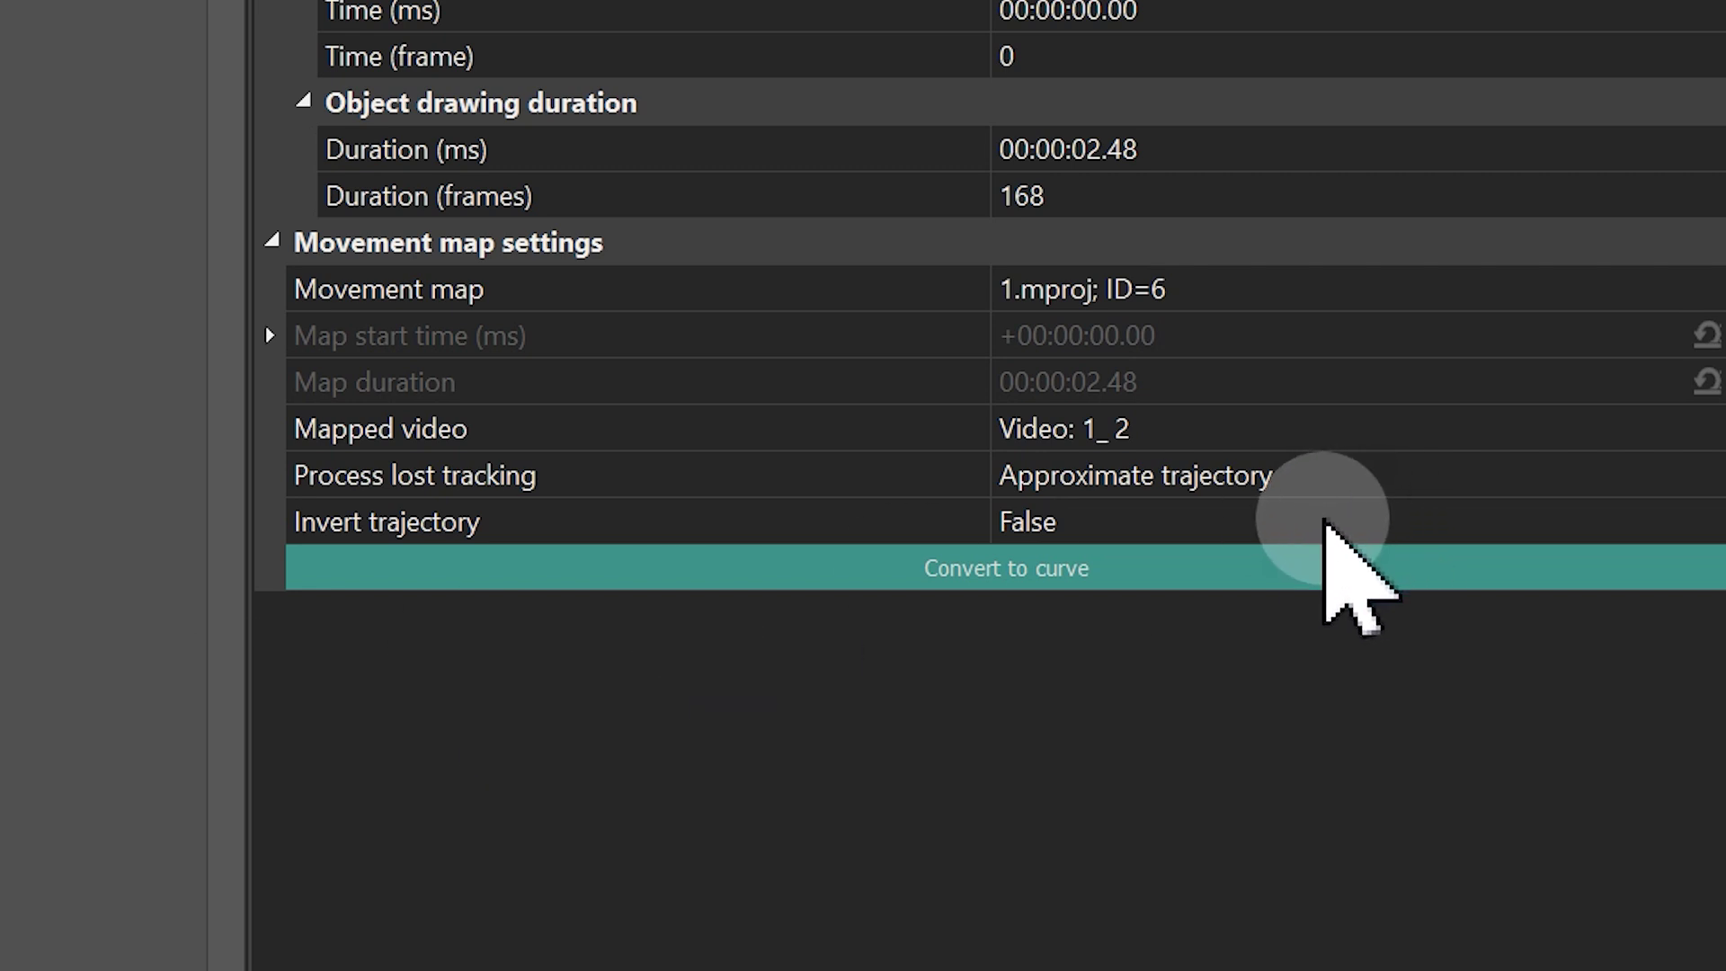
click(1599, 398)
- Set Invert trajectory to True and convert the map to a Bezier curve with 0.1 tracking inaccuracy
double_click(1315, 526)
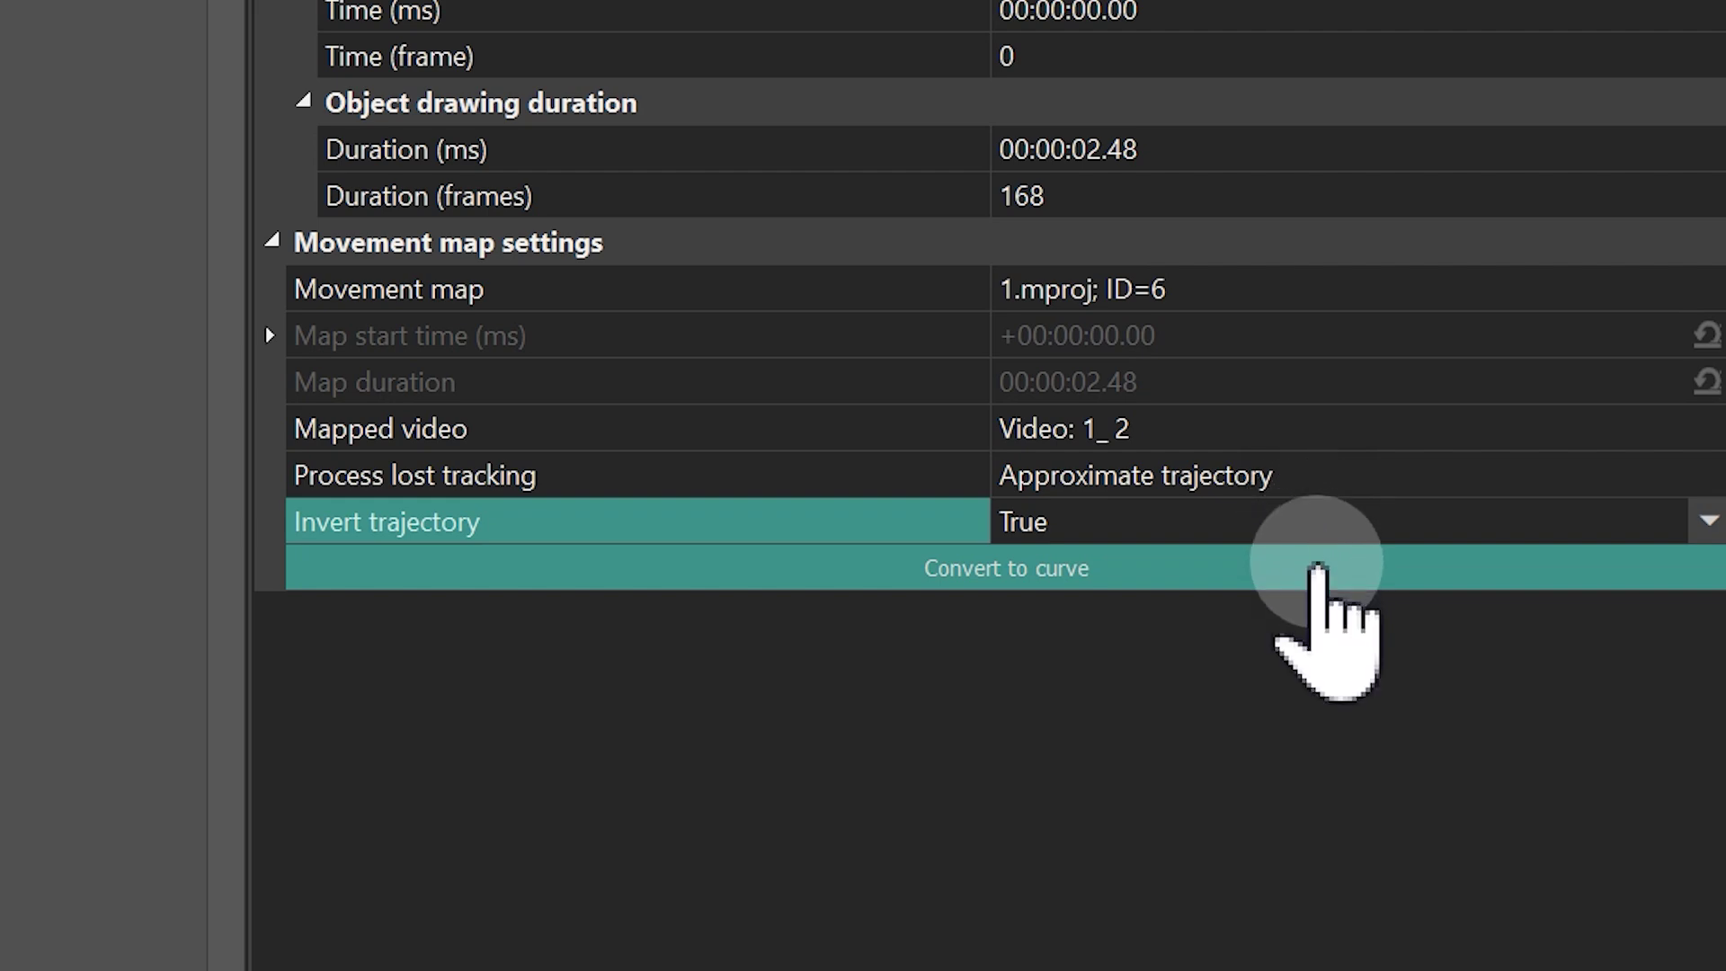
click(1310, 576)
double_click(885, 434)
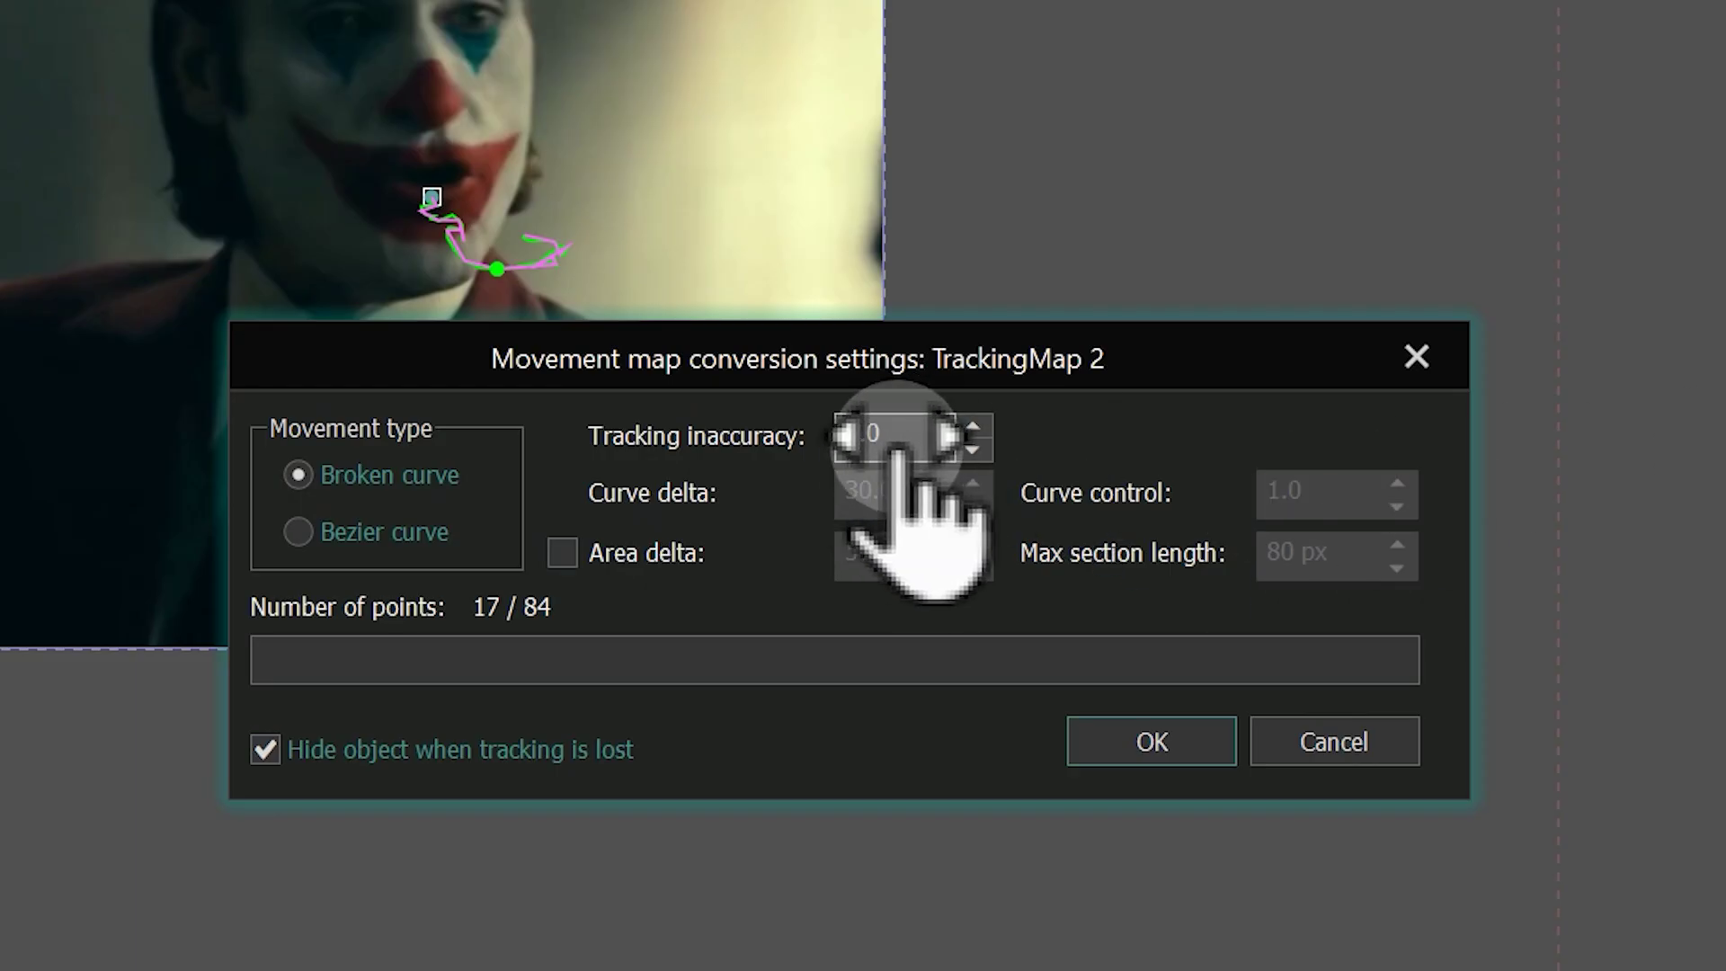
text(0.1)
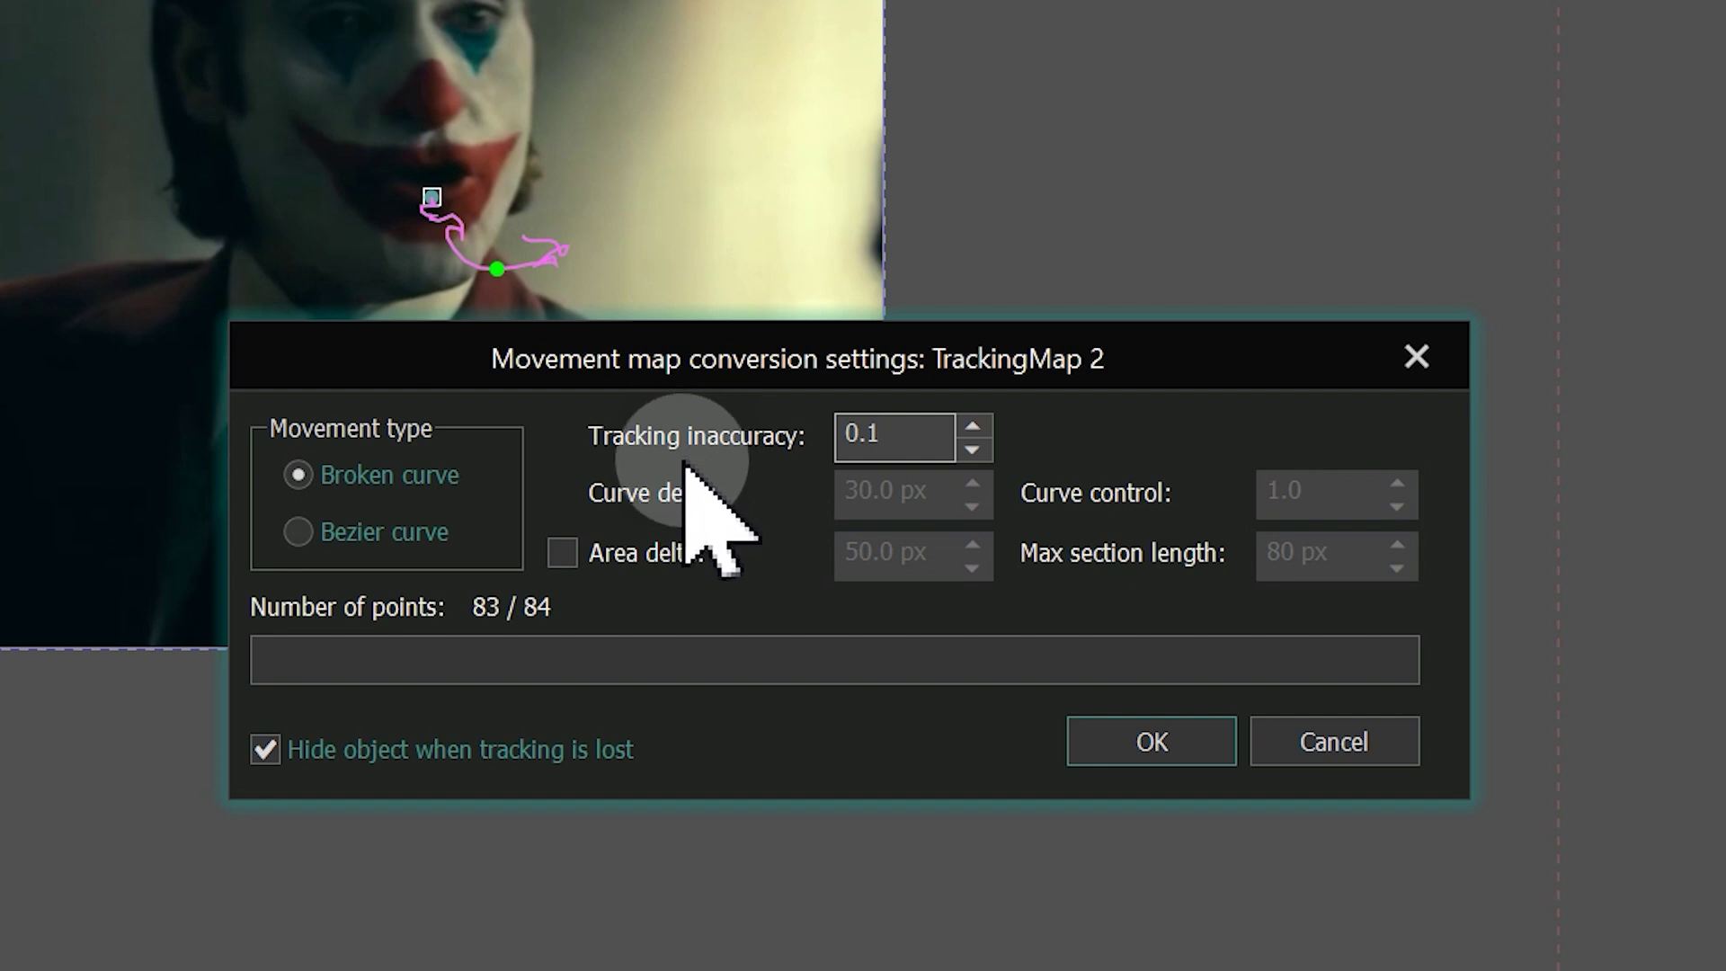
click(353, 539)
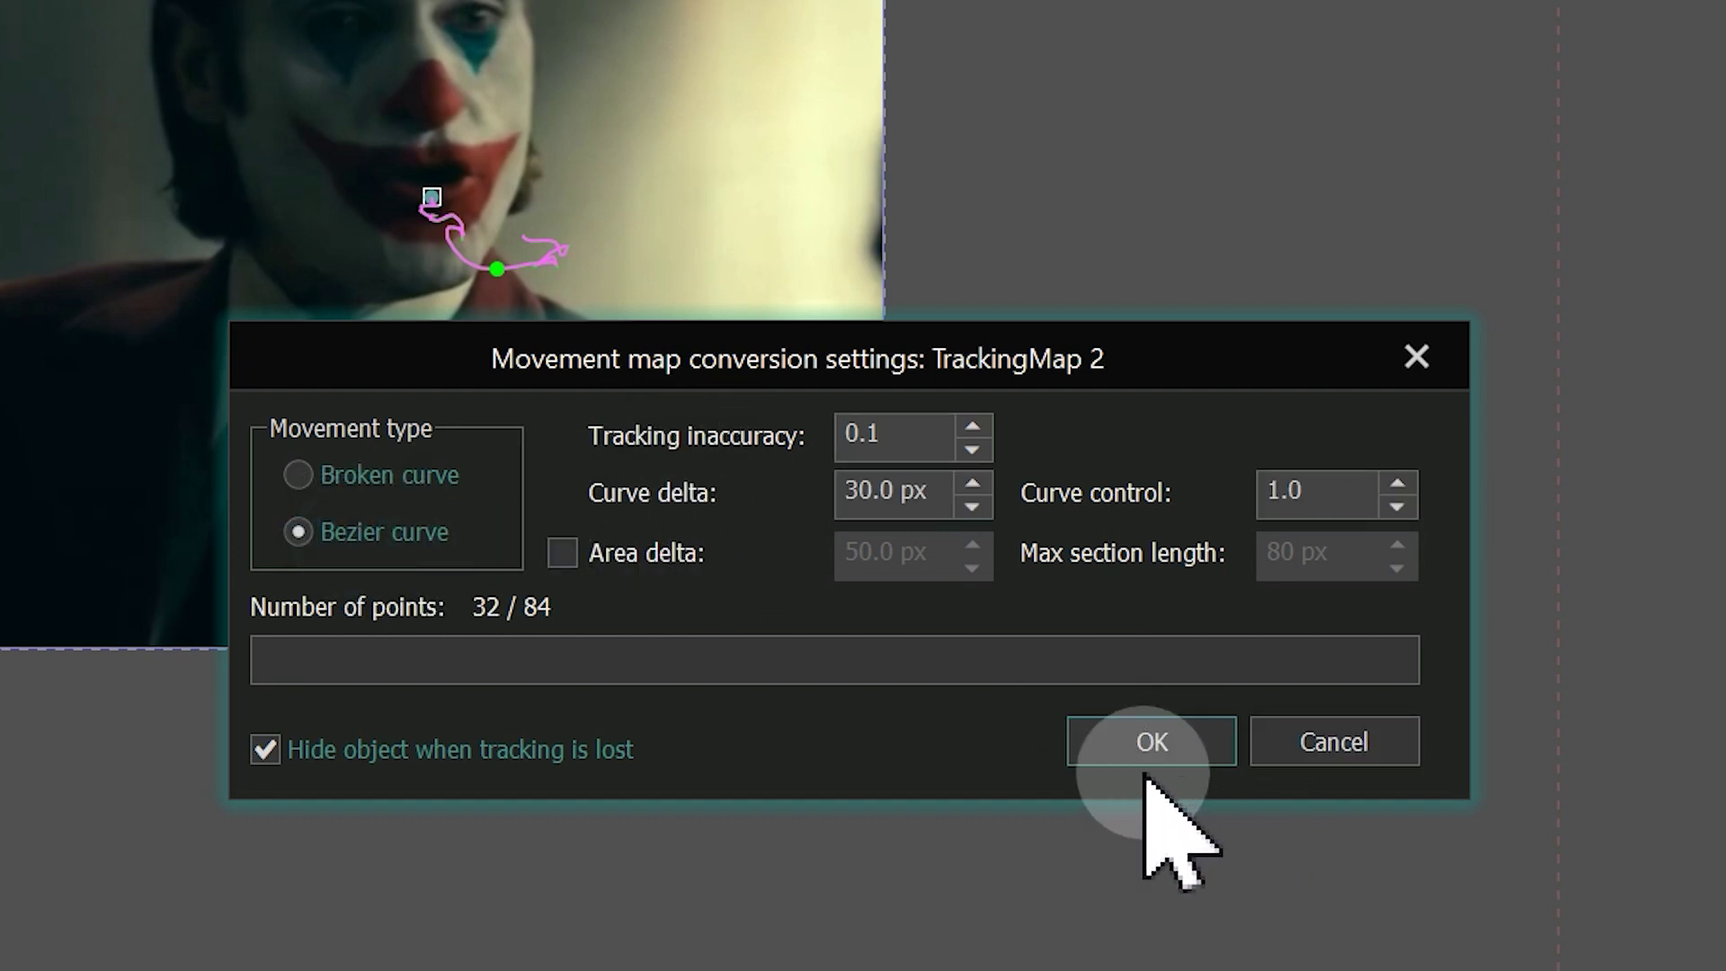
click(1152, 741)
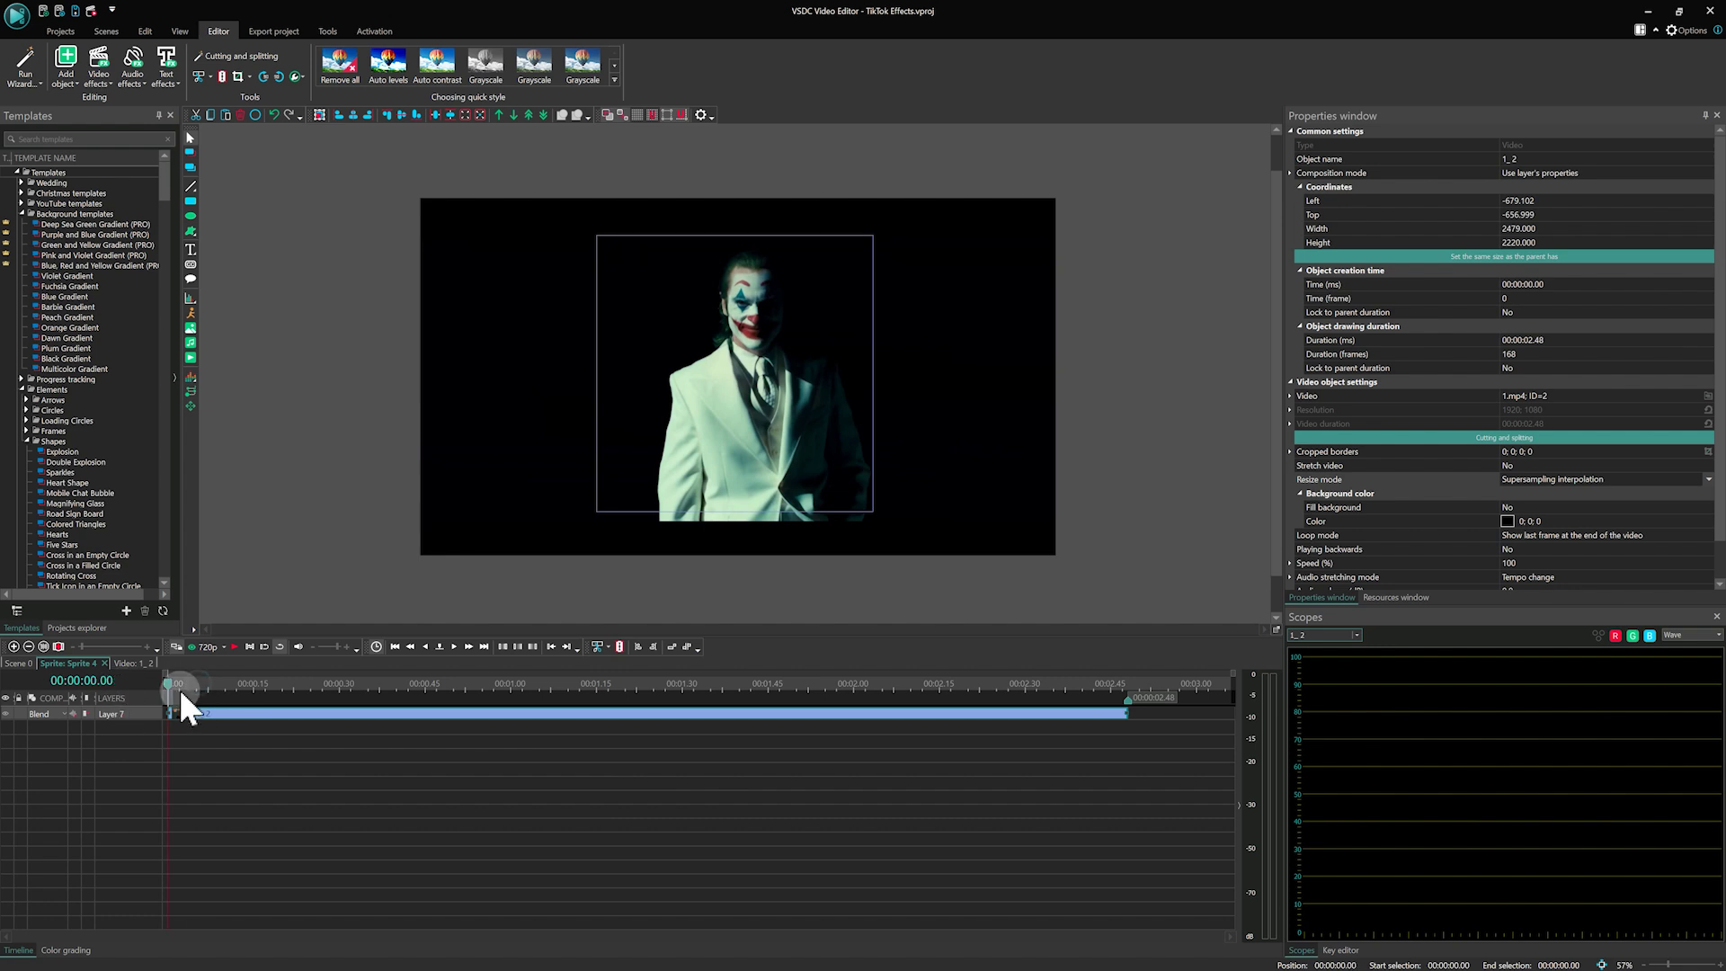
- Scrub and play the clip from 00:01.08 to preview the tracked motion
drag(180, 688, 555, 684)
click(752, 454)
key(space)
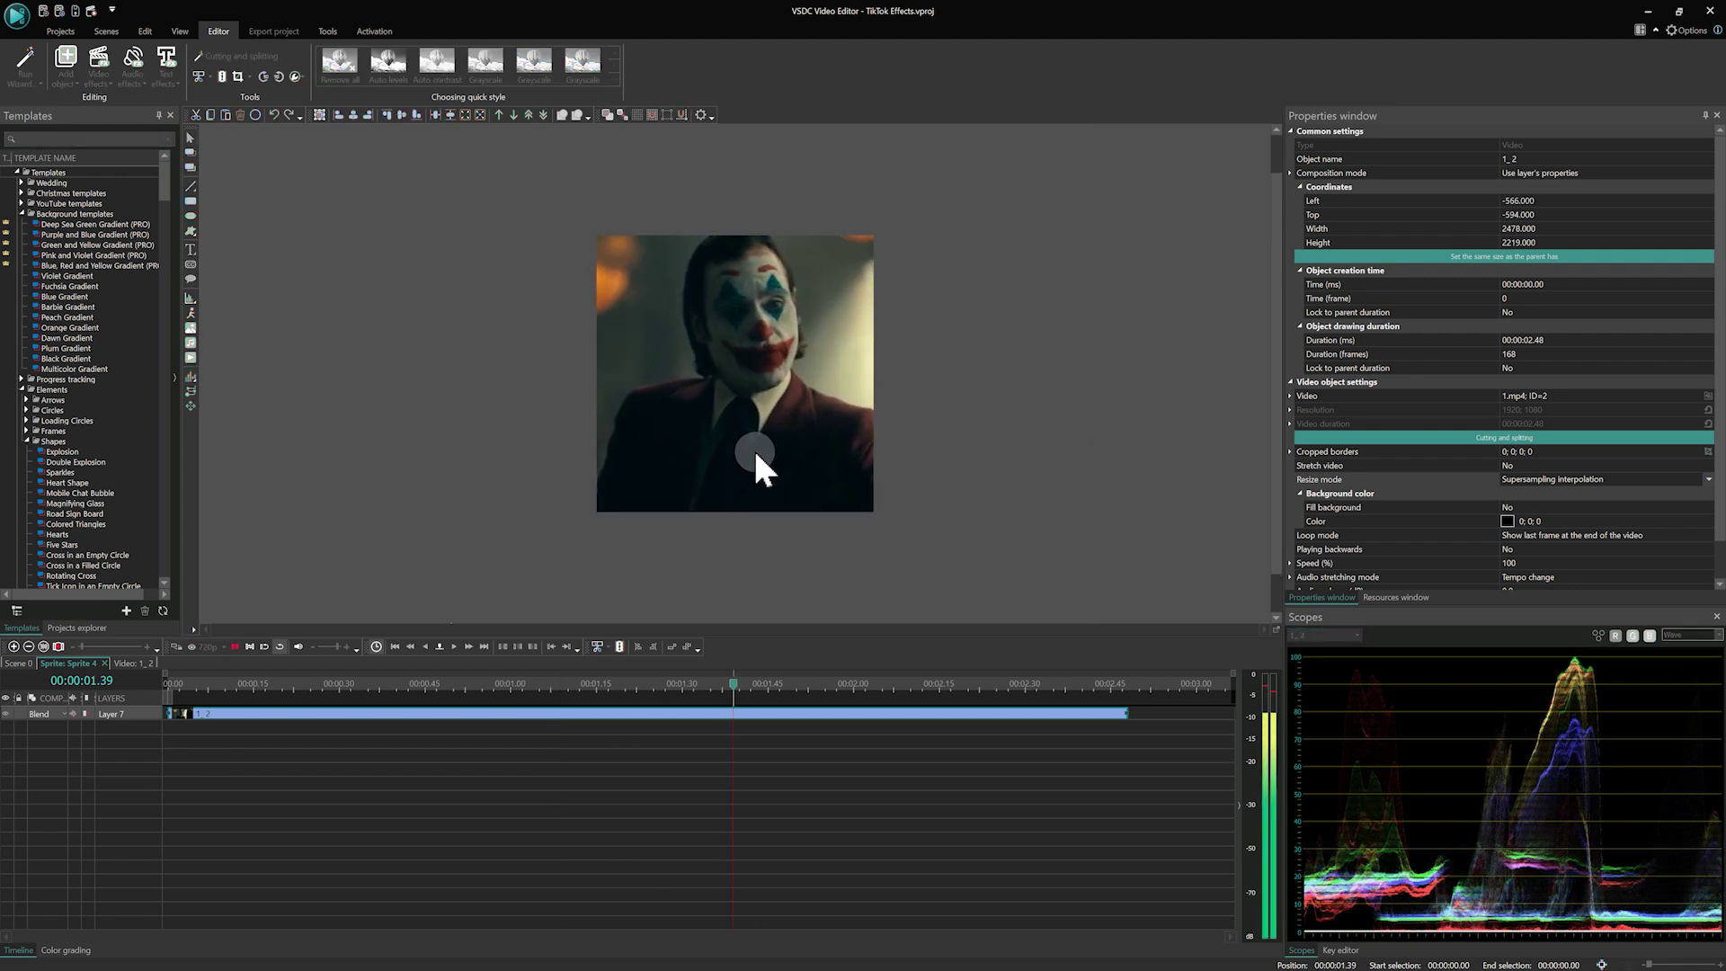
click(343, 739)
- Add a Zoom effect from Transforms to the Video 1_2 clip
double_click(301, 714)
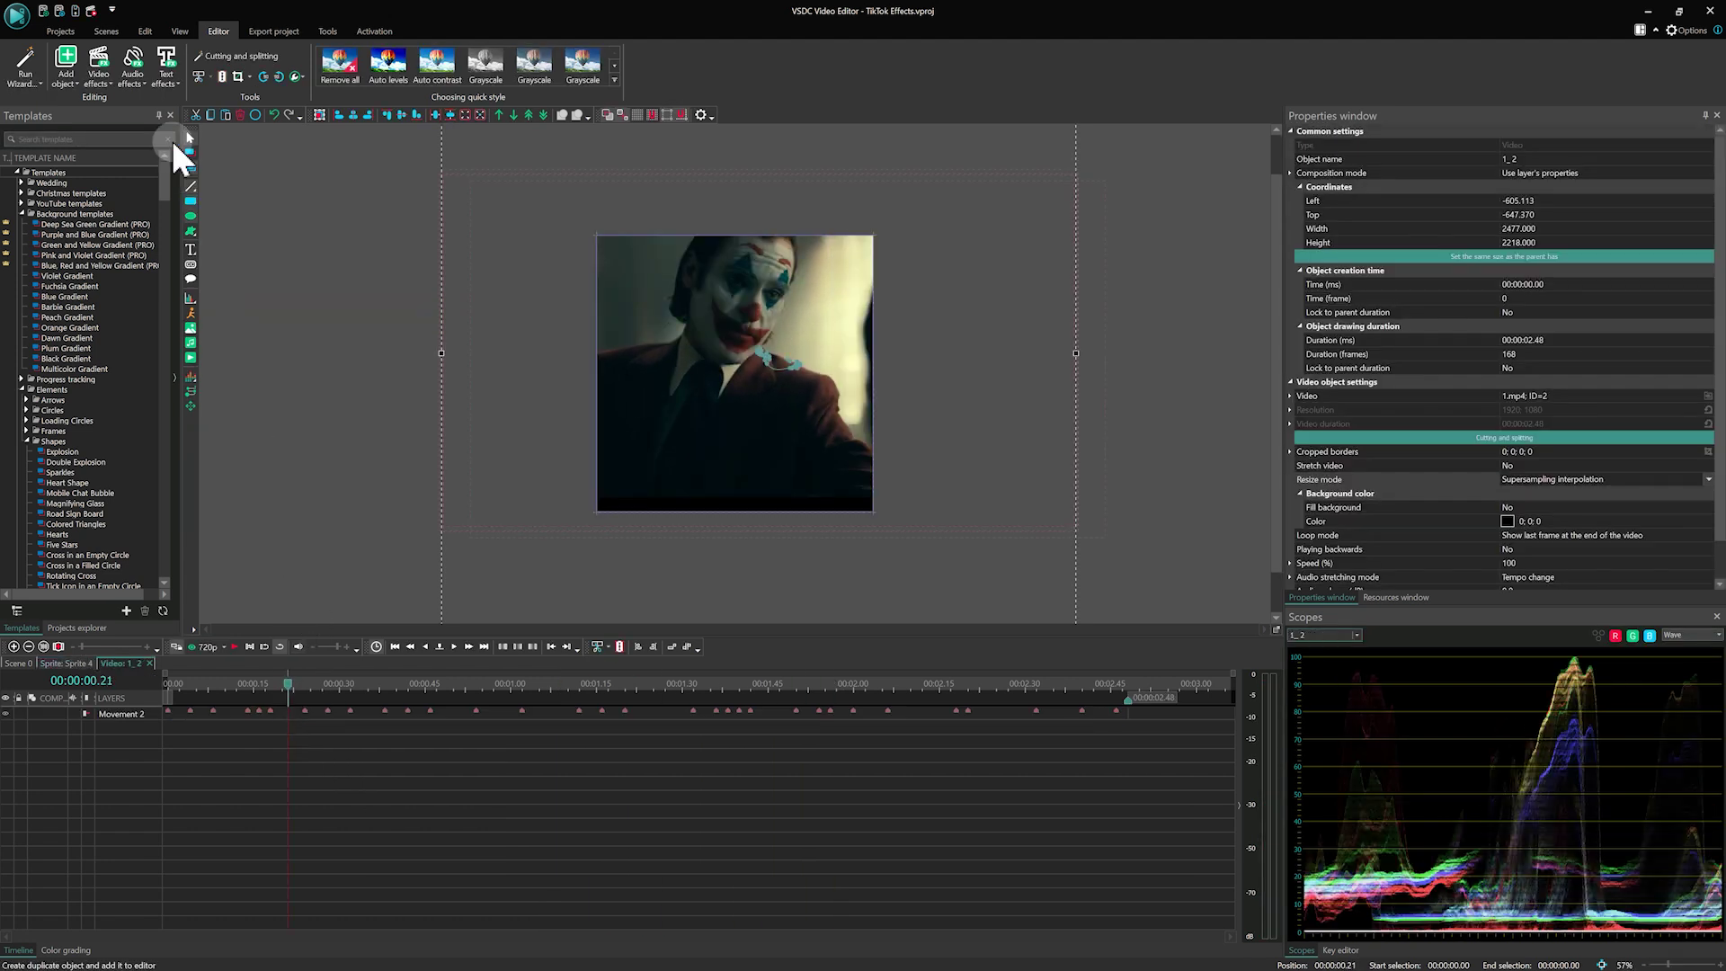
click(100, 79)
mouse_move(160, 146)
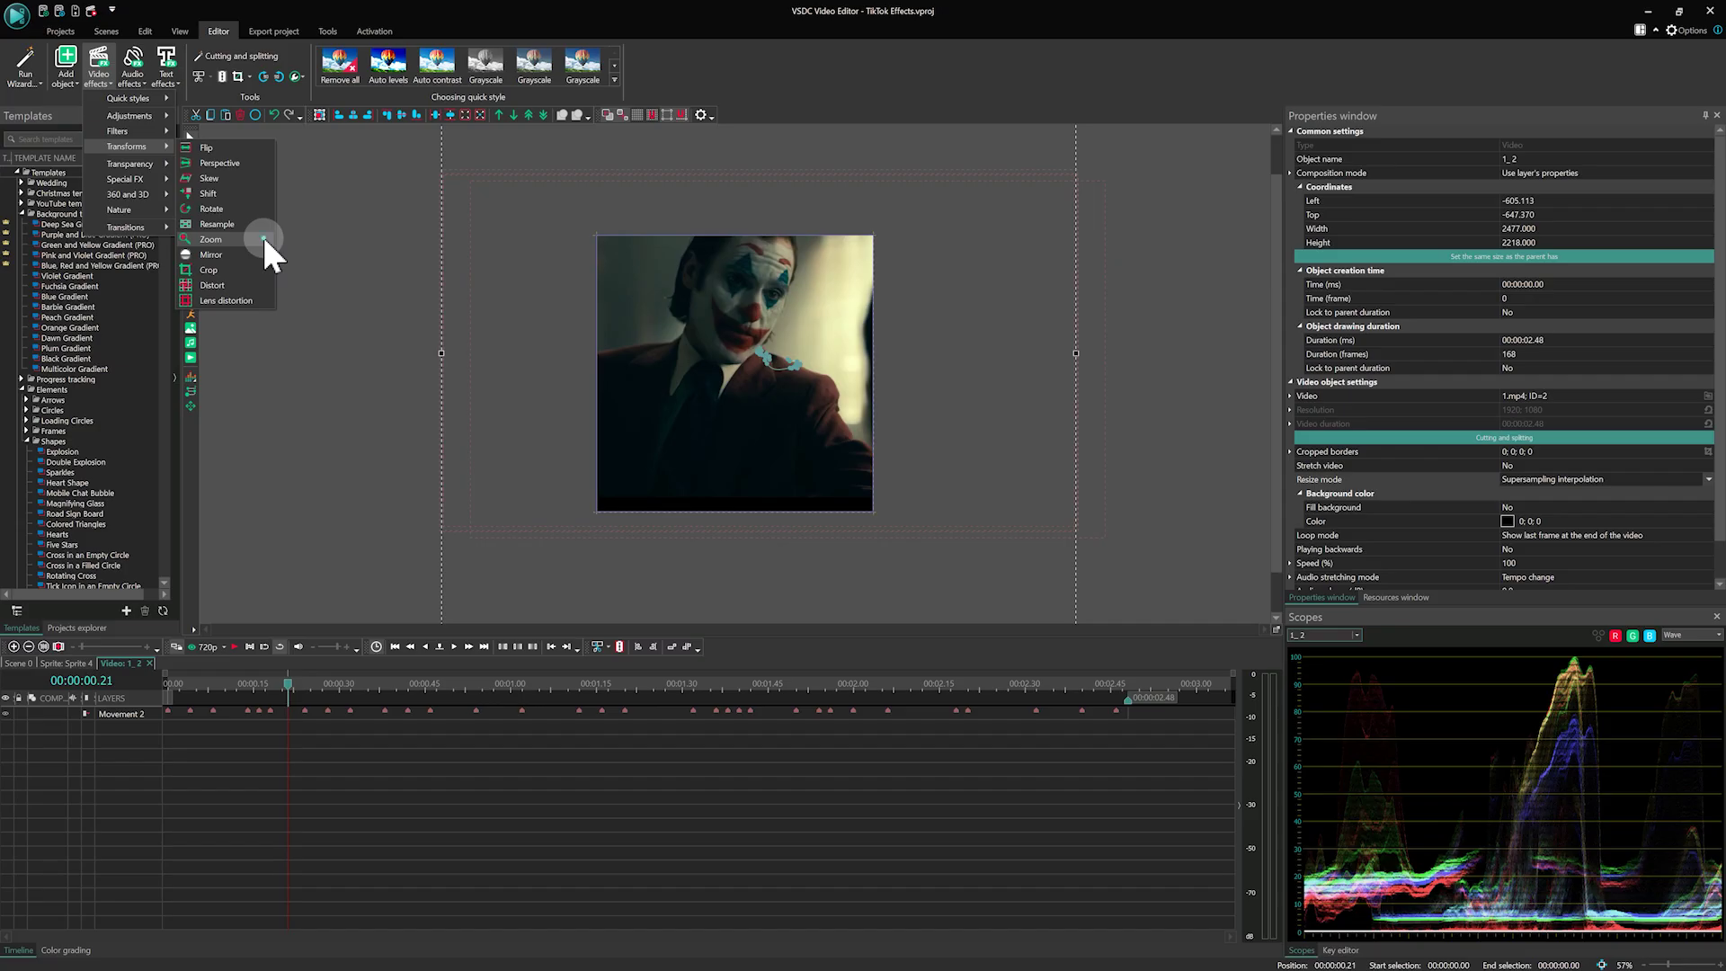
click(842, 760)
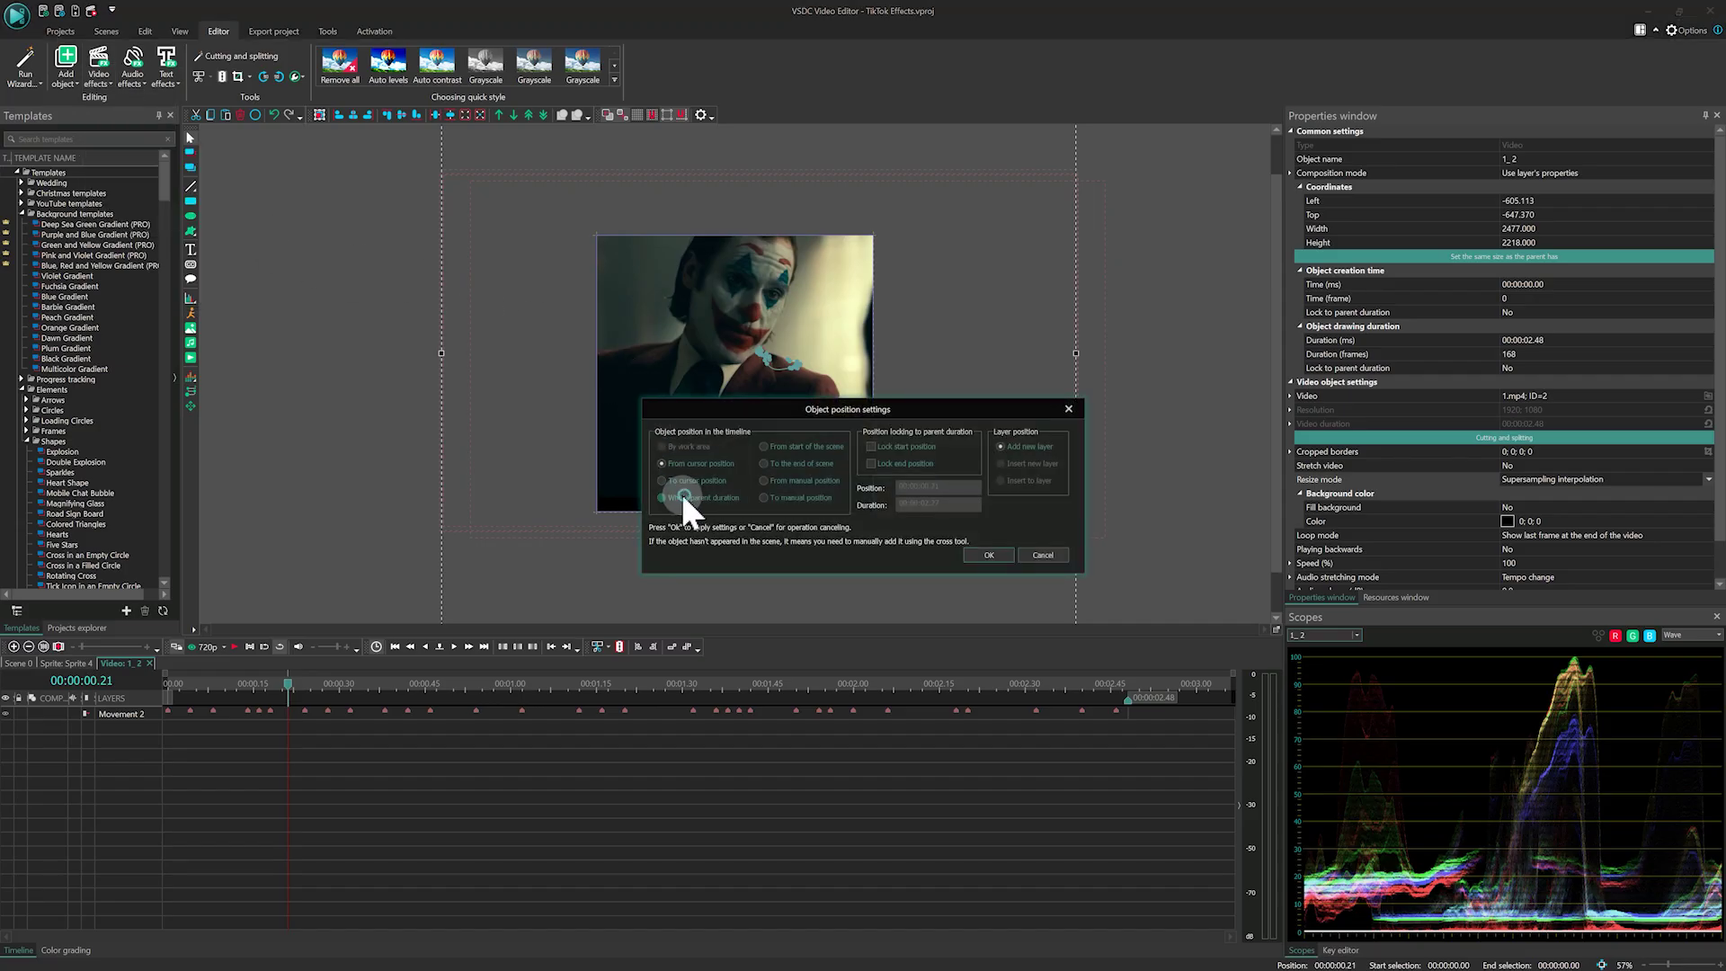
click(989, 555)
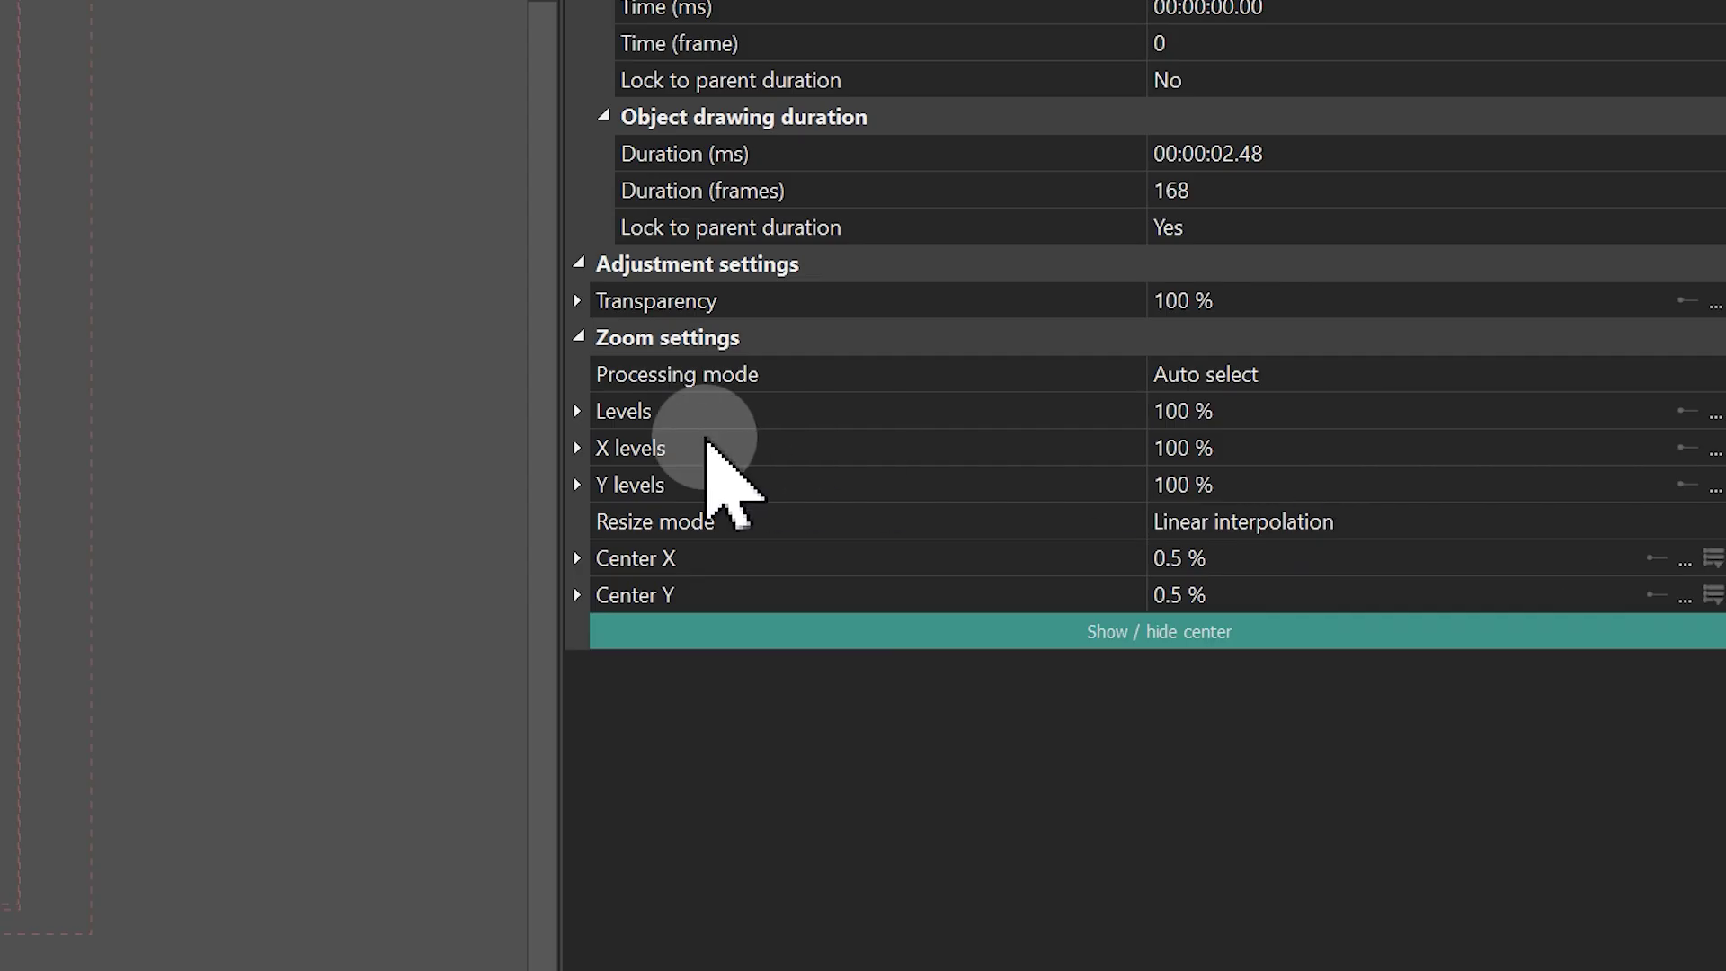
- Ramp the zoom Levels from 100% to 130% and shift the zoom centre up toward the face
click(577, 413)
click(1310, 485)
text(130)
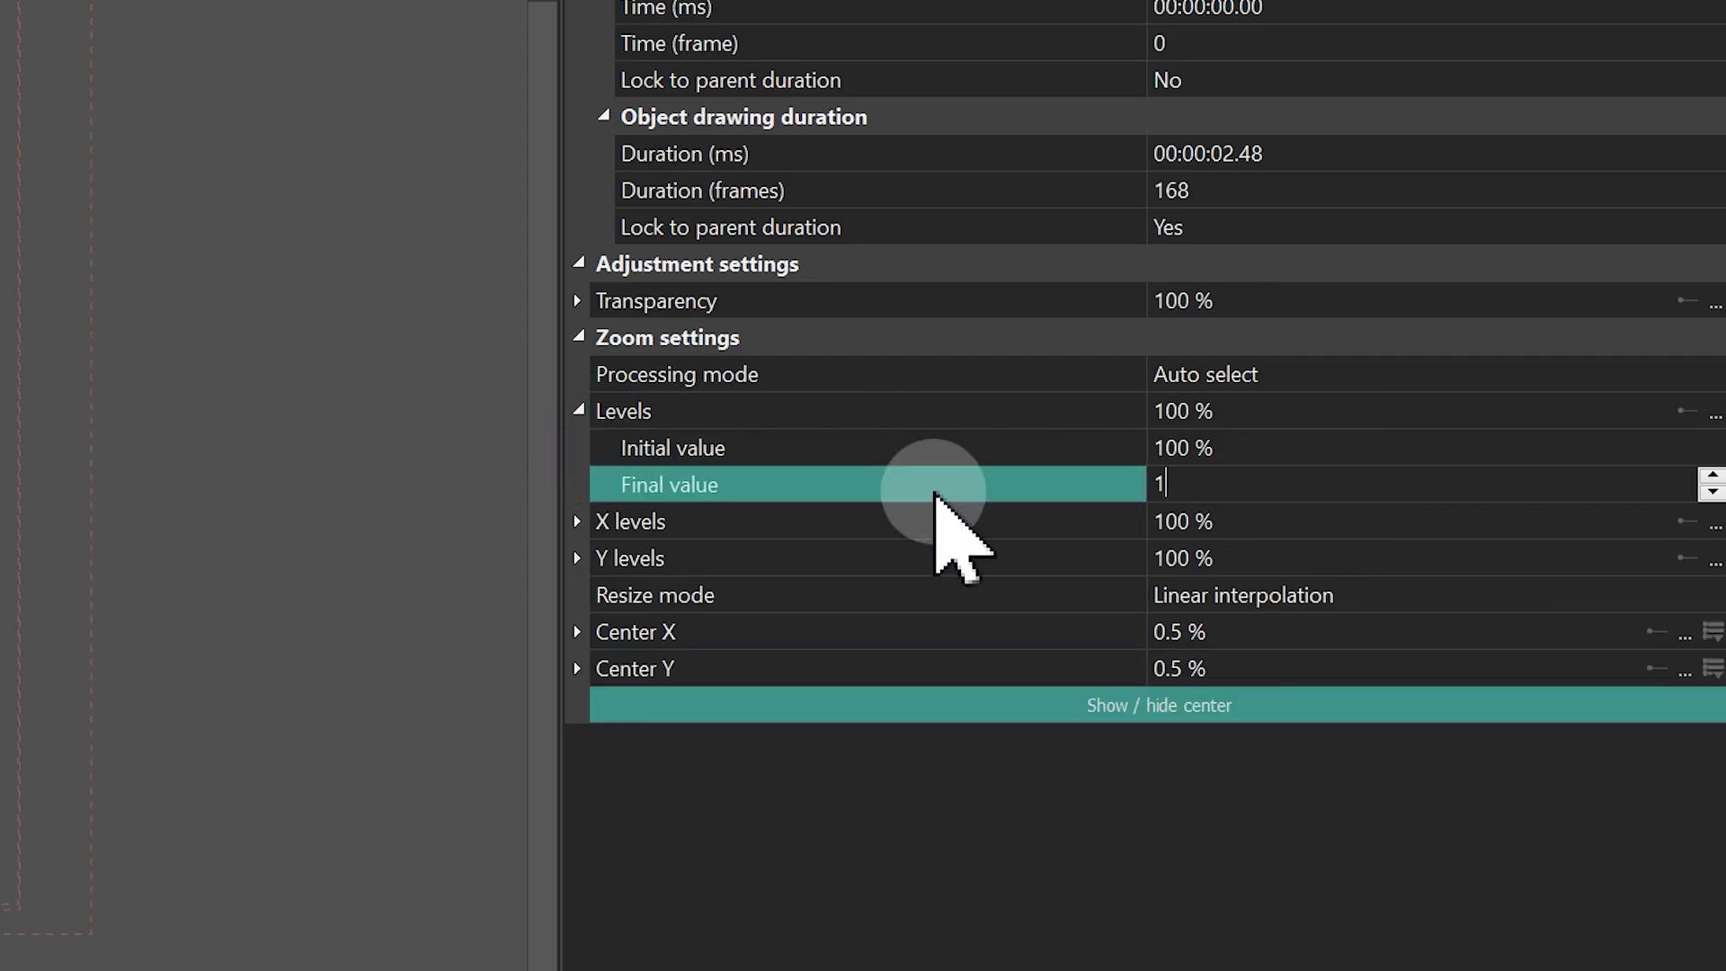
click(948, 483)
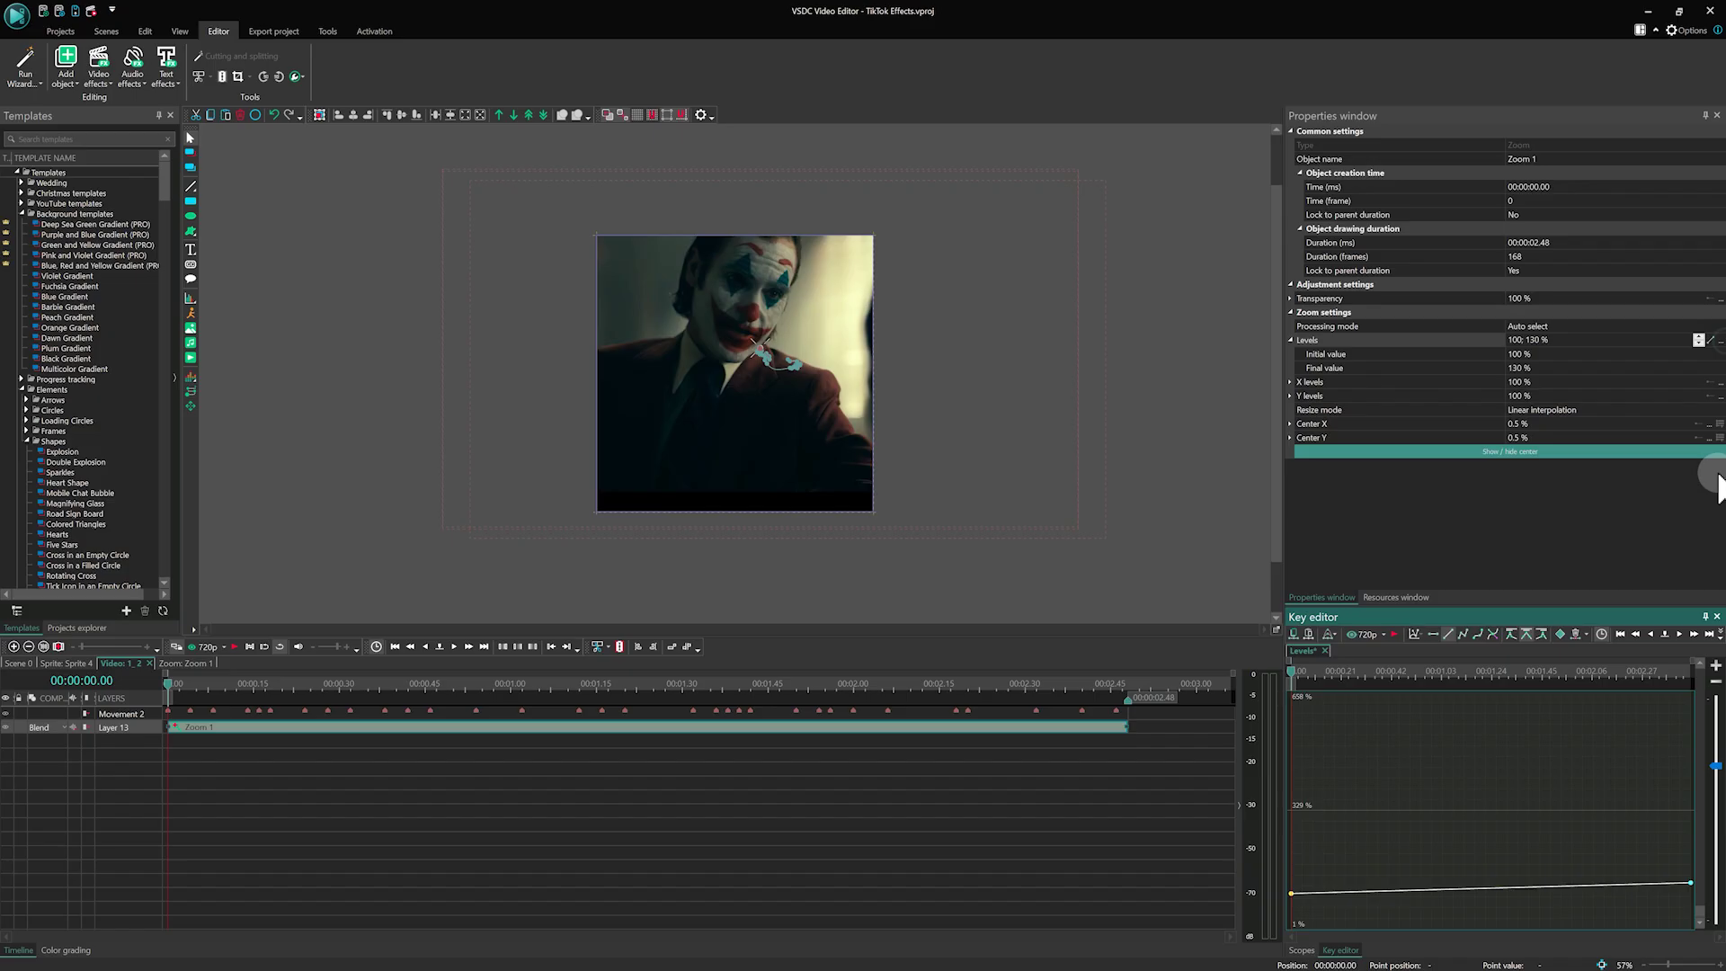
click(1719, 634)
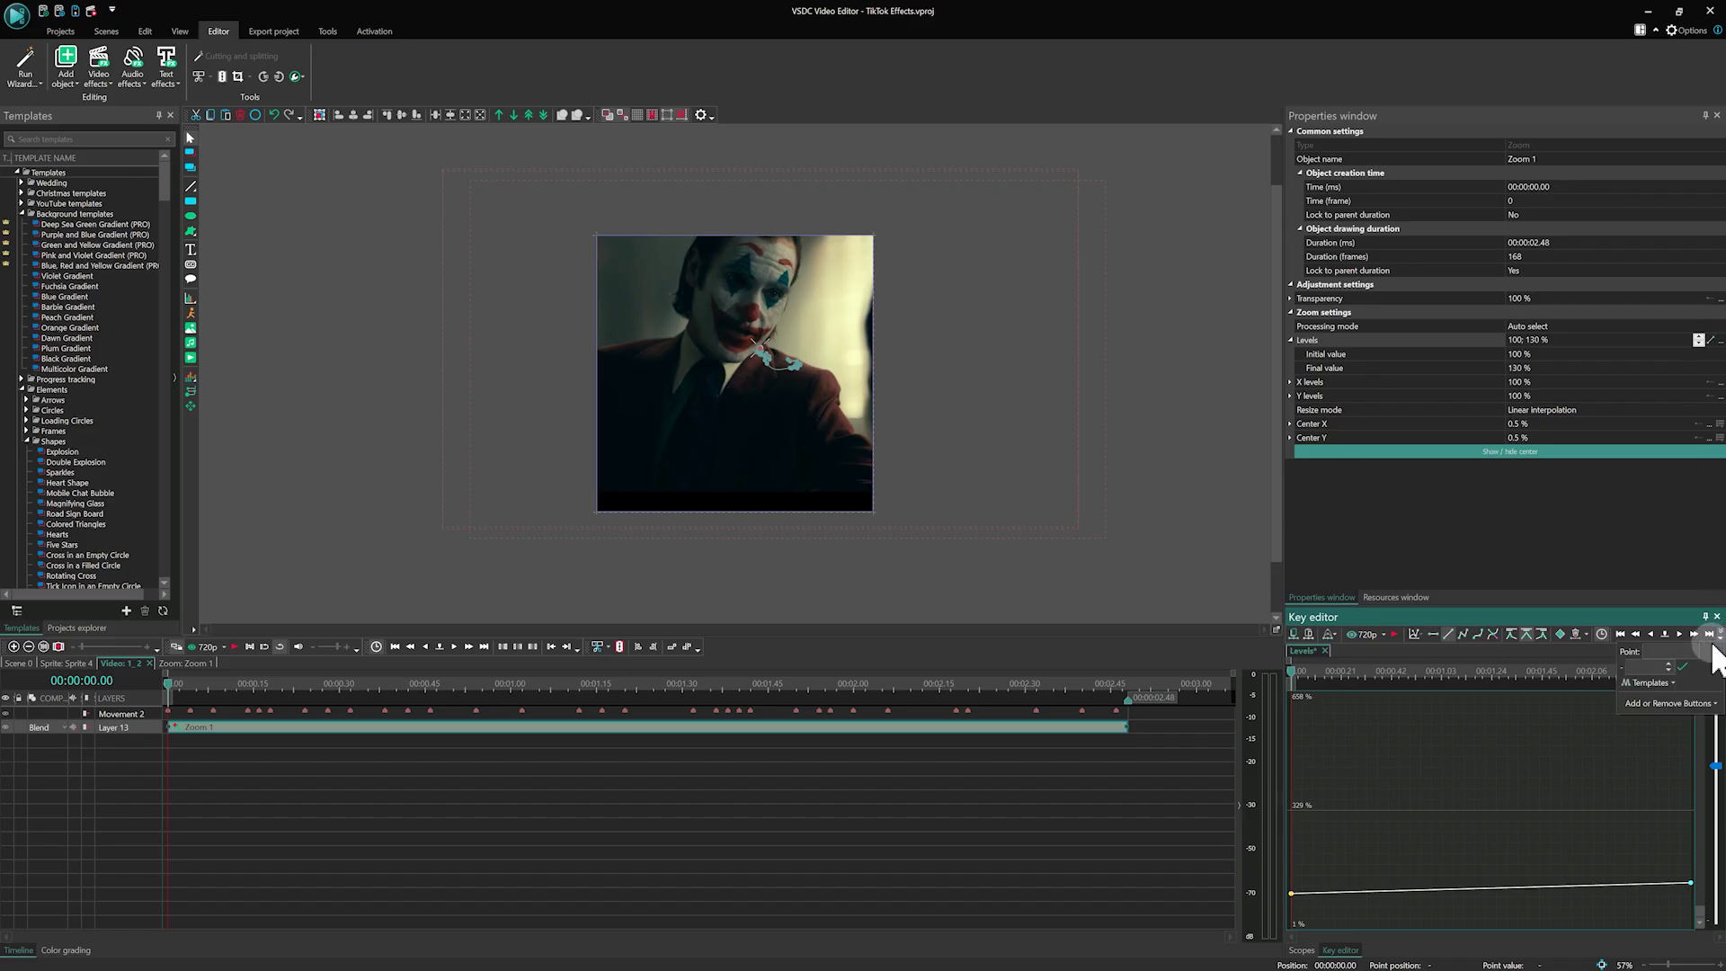
click(1658, 683)
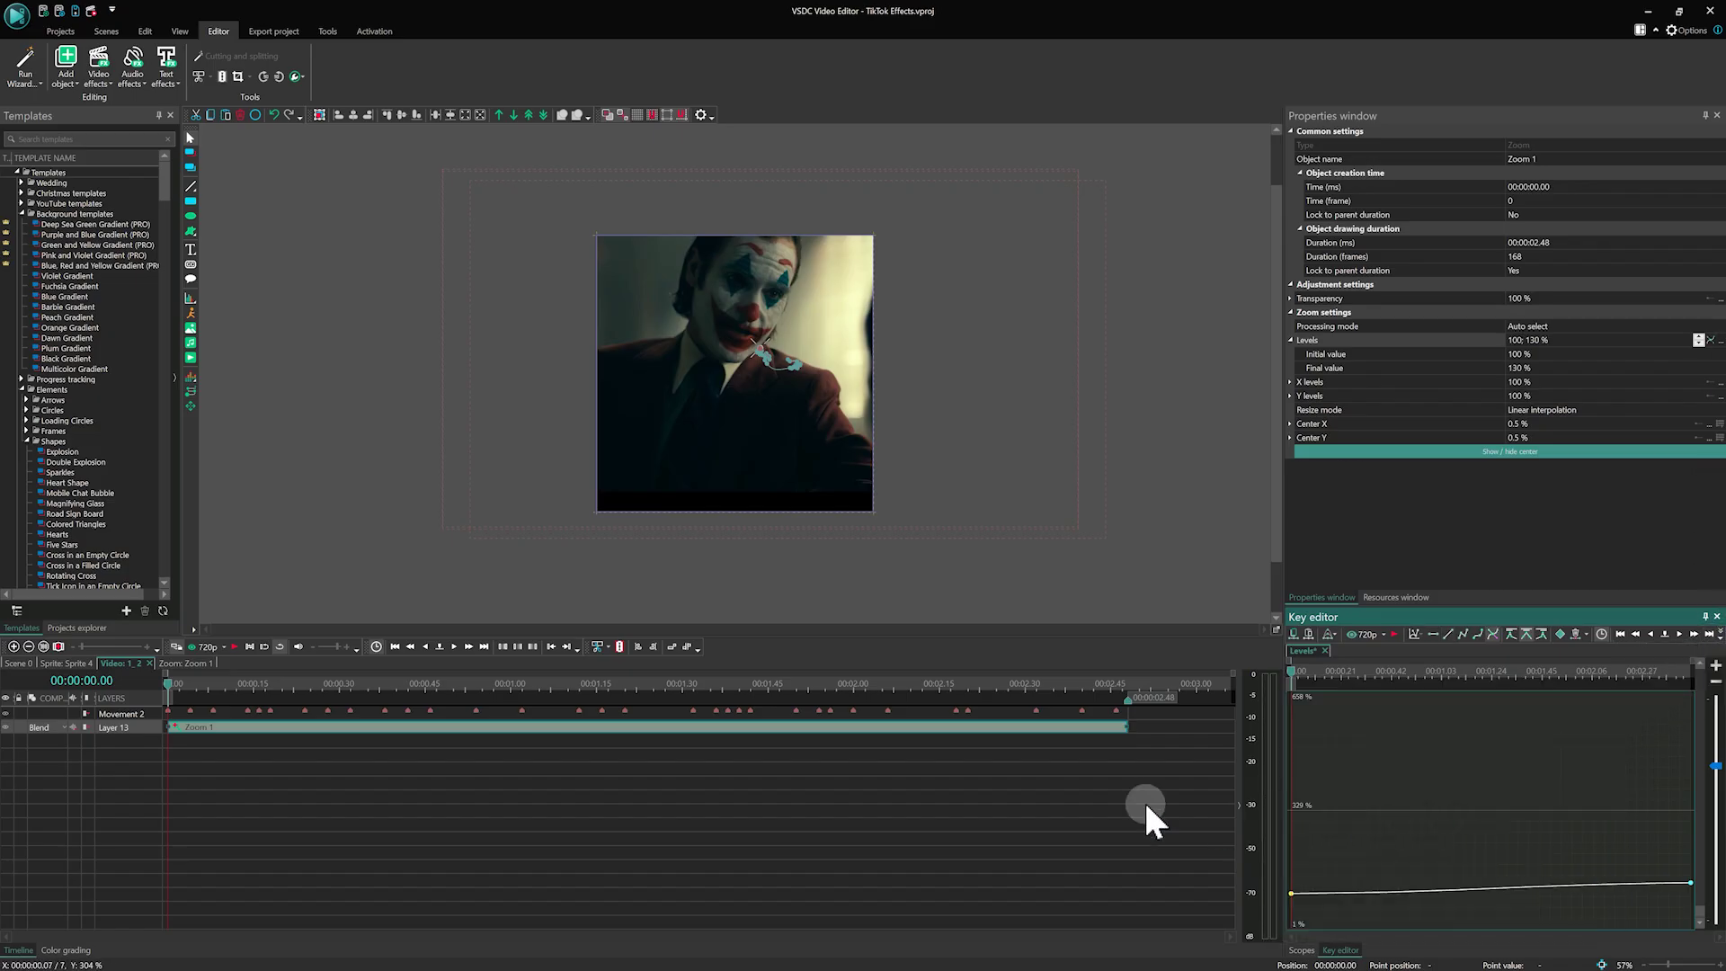
key(space)
drag(759, 351, 747, 291)
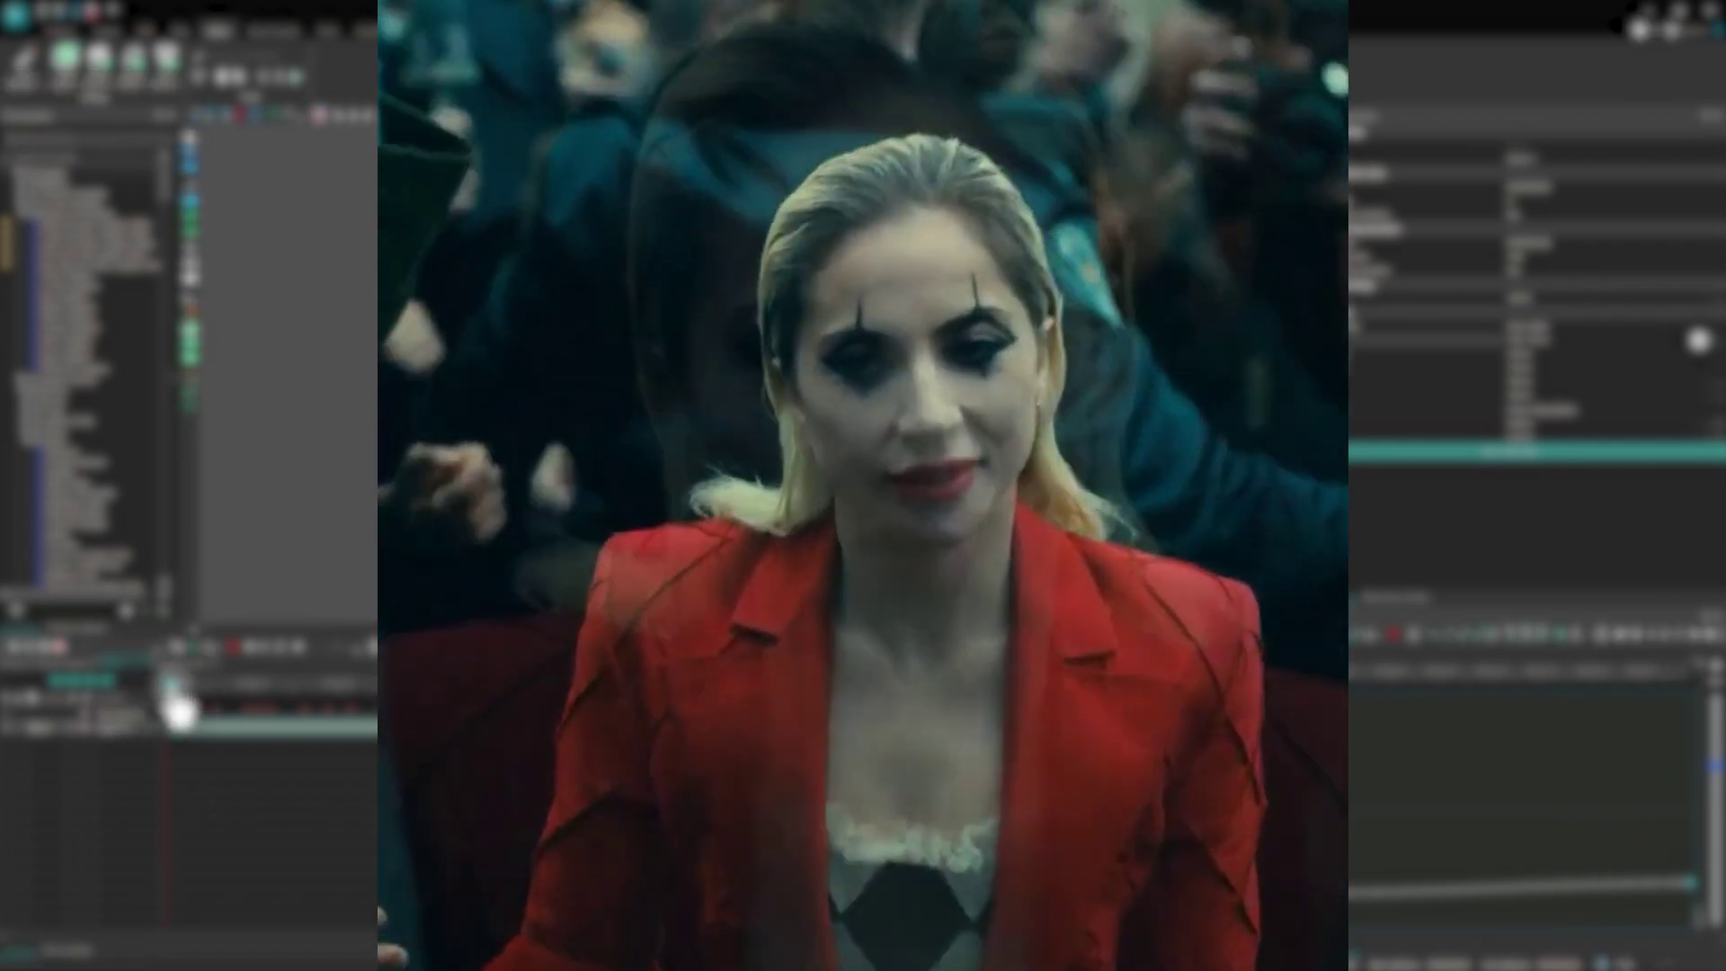
- Convert the white-suit Joker clip into scene-resolution Sprite 5 with Show effects set to Yes
click(331, 677)
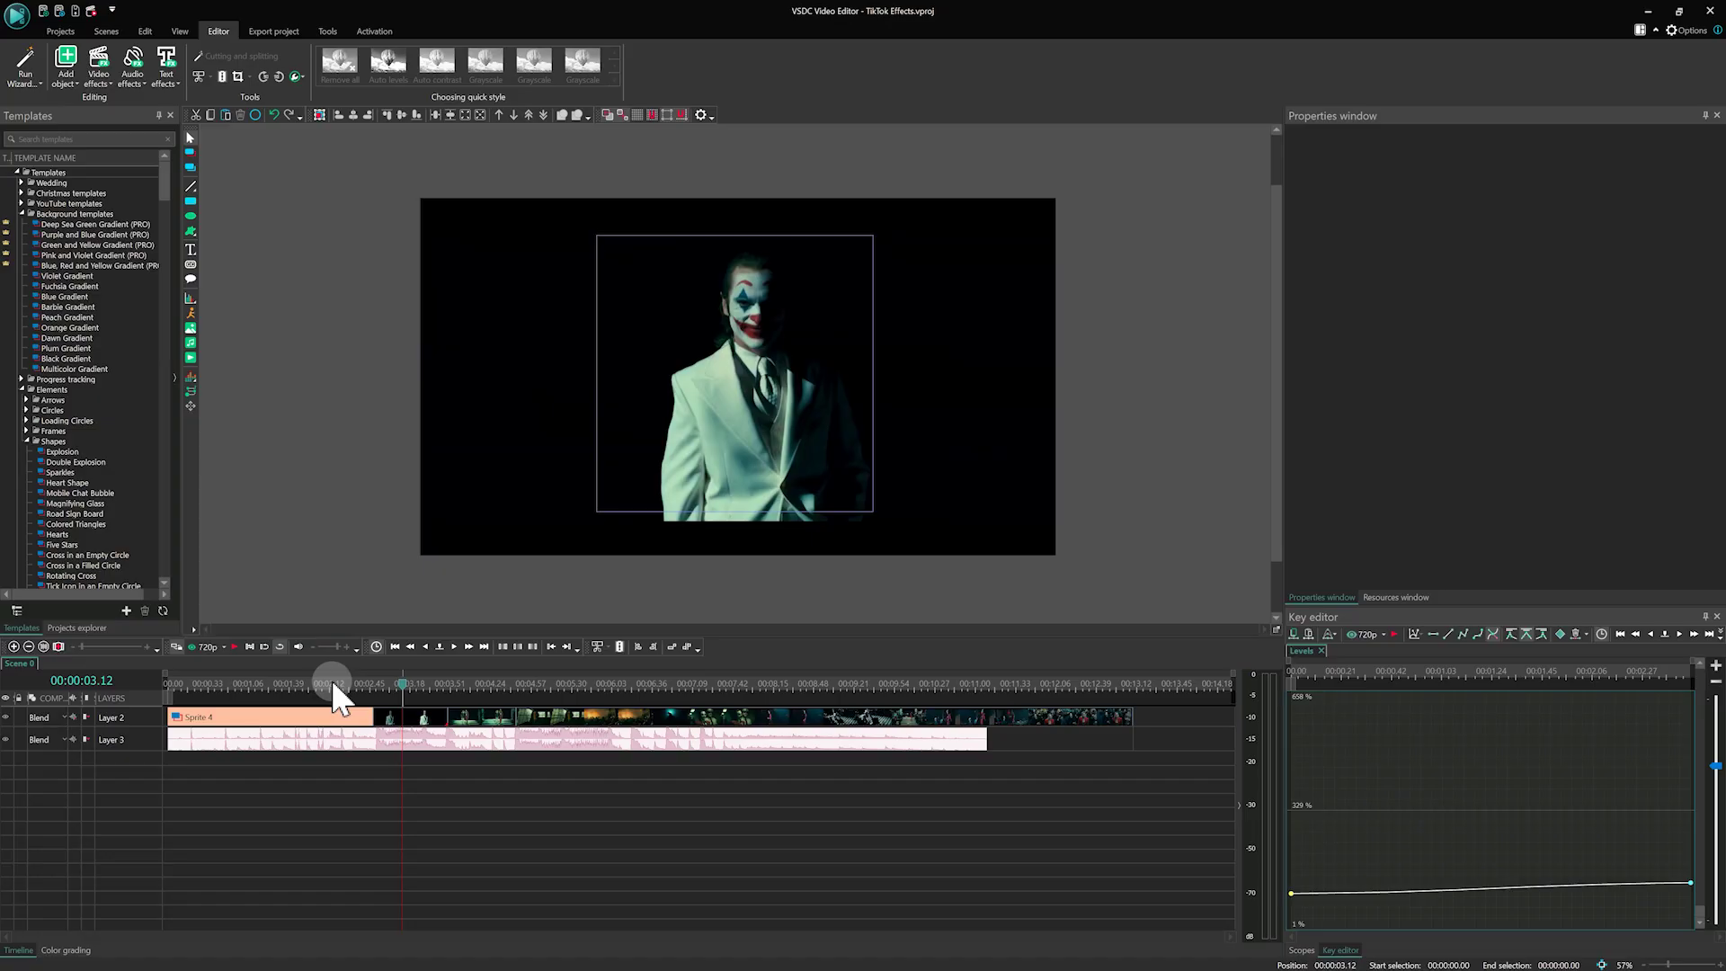
click(400, 715)
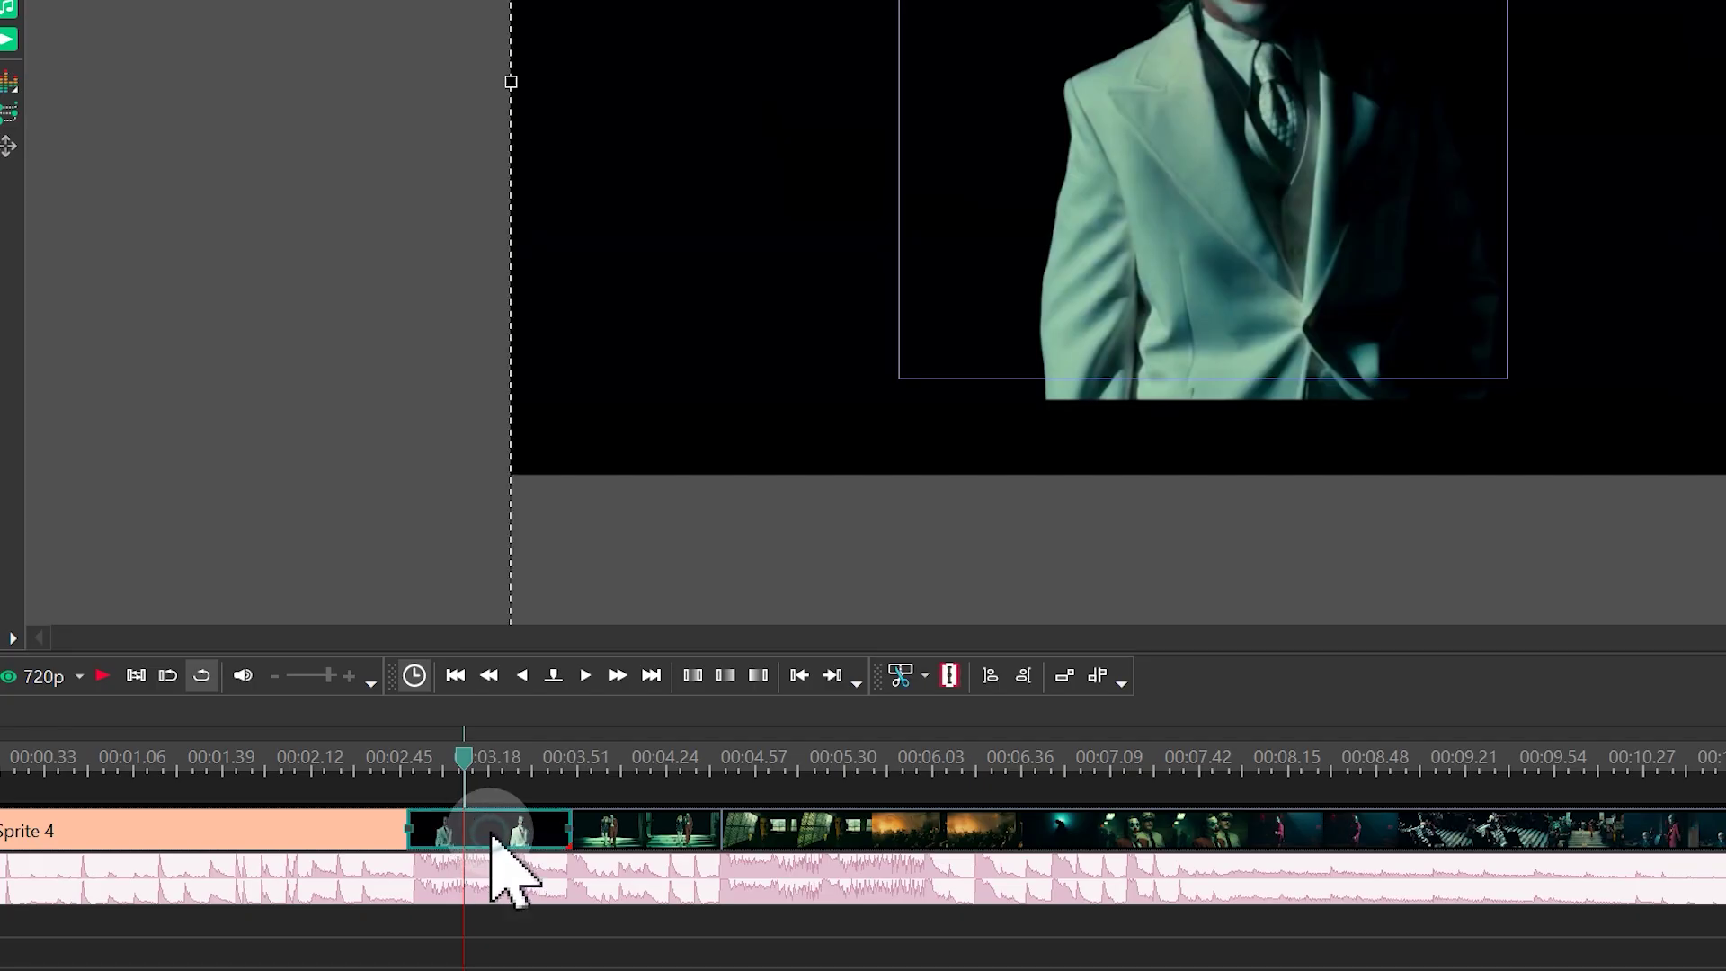
right_click(412, 715)
mouse_move(680, 472)
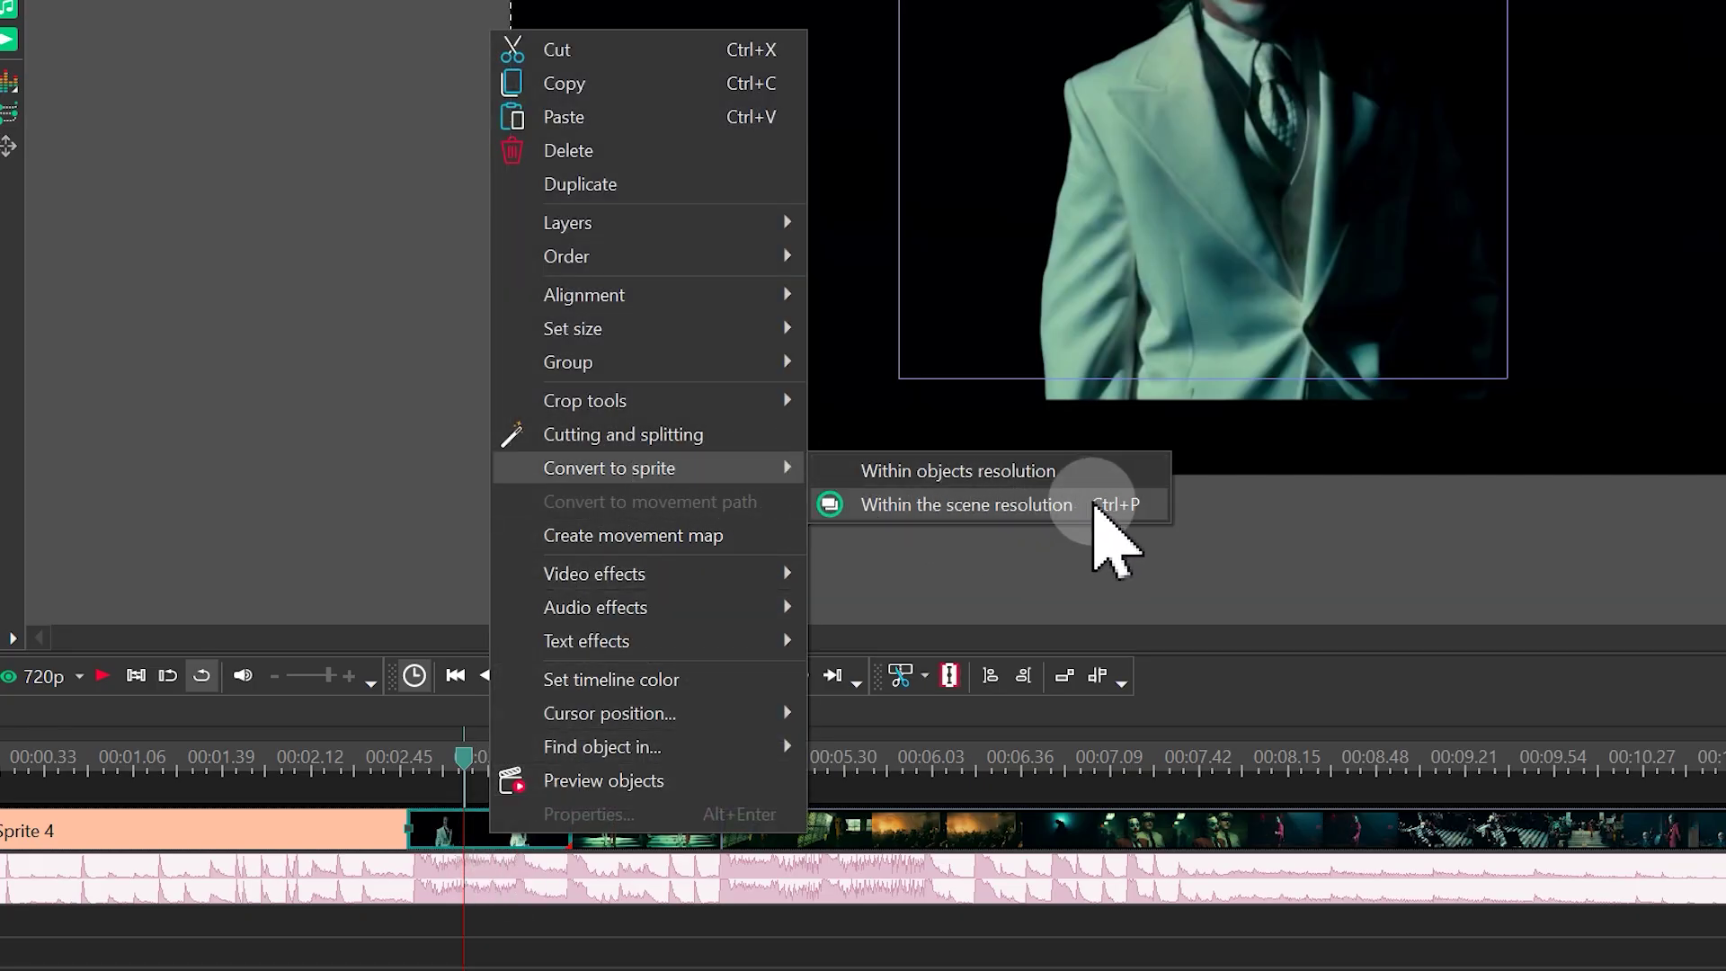
click(1099, 508)
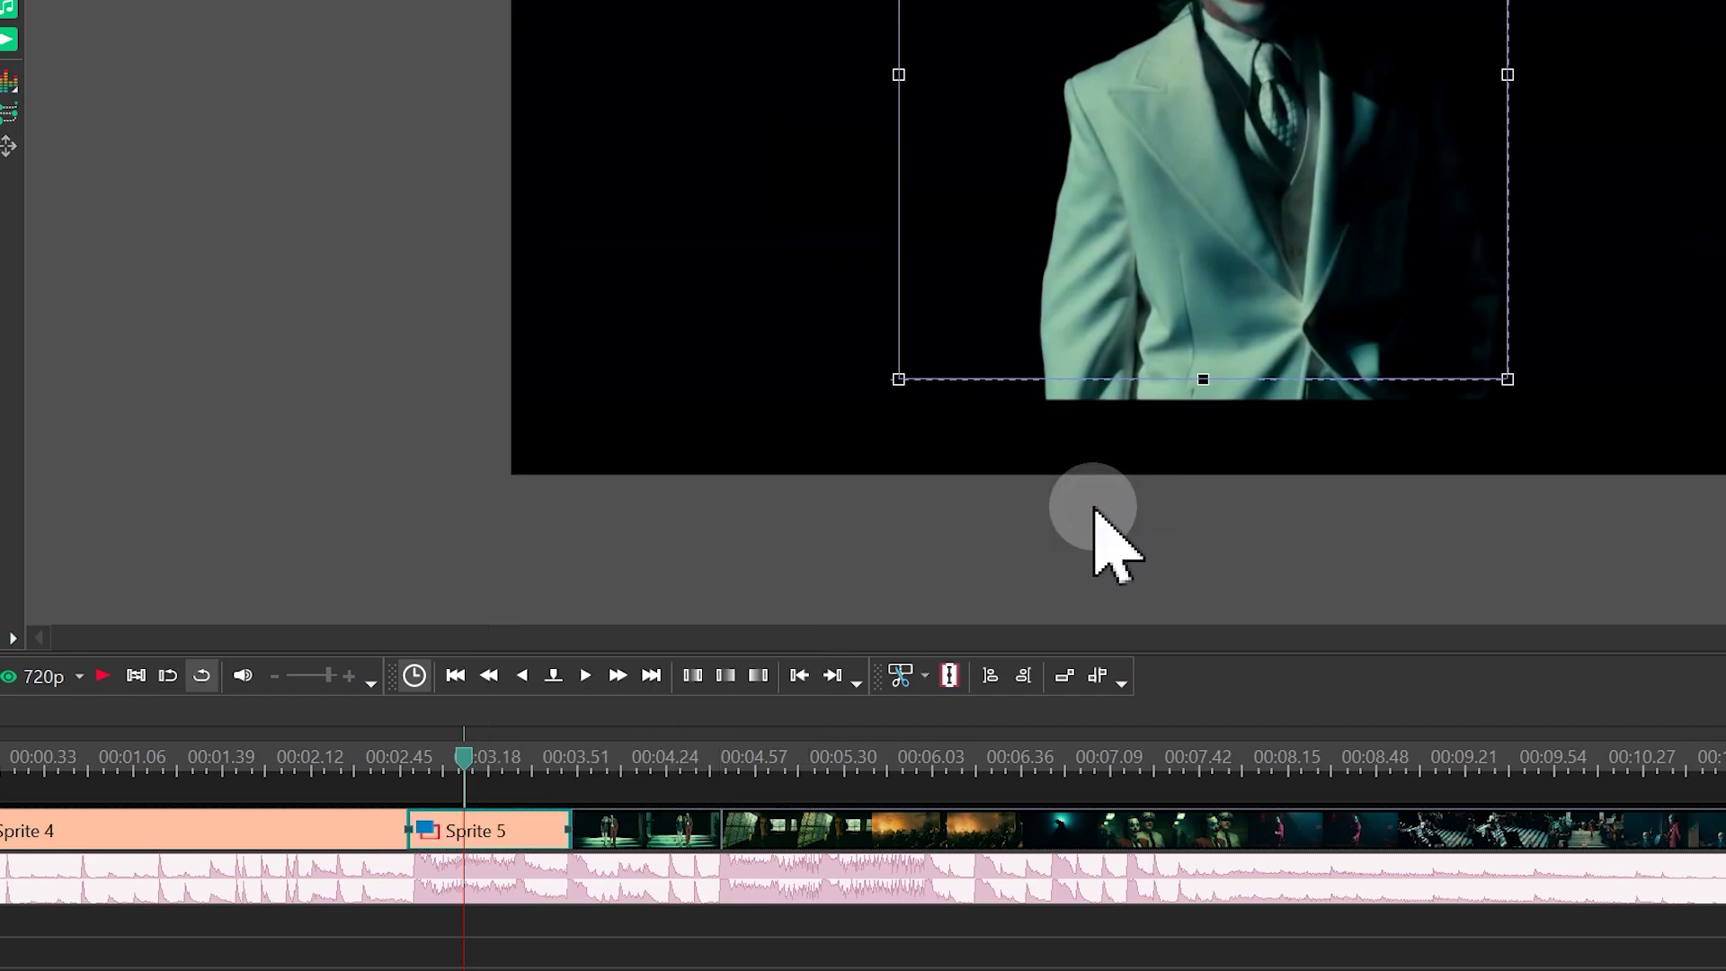
click(1275, 632)
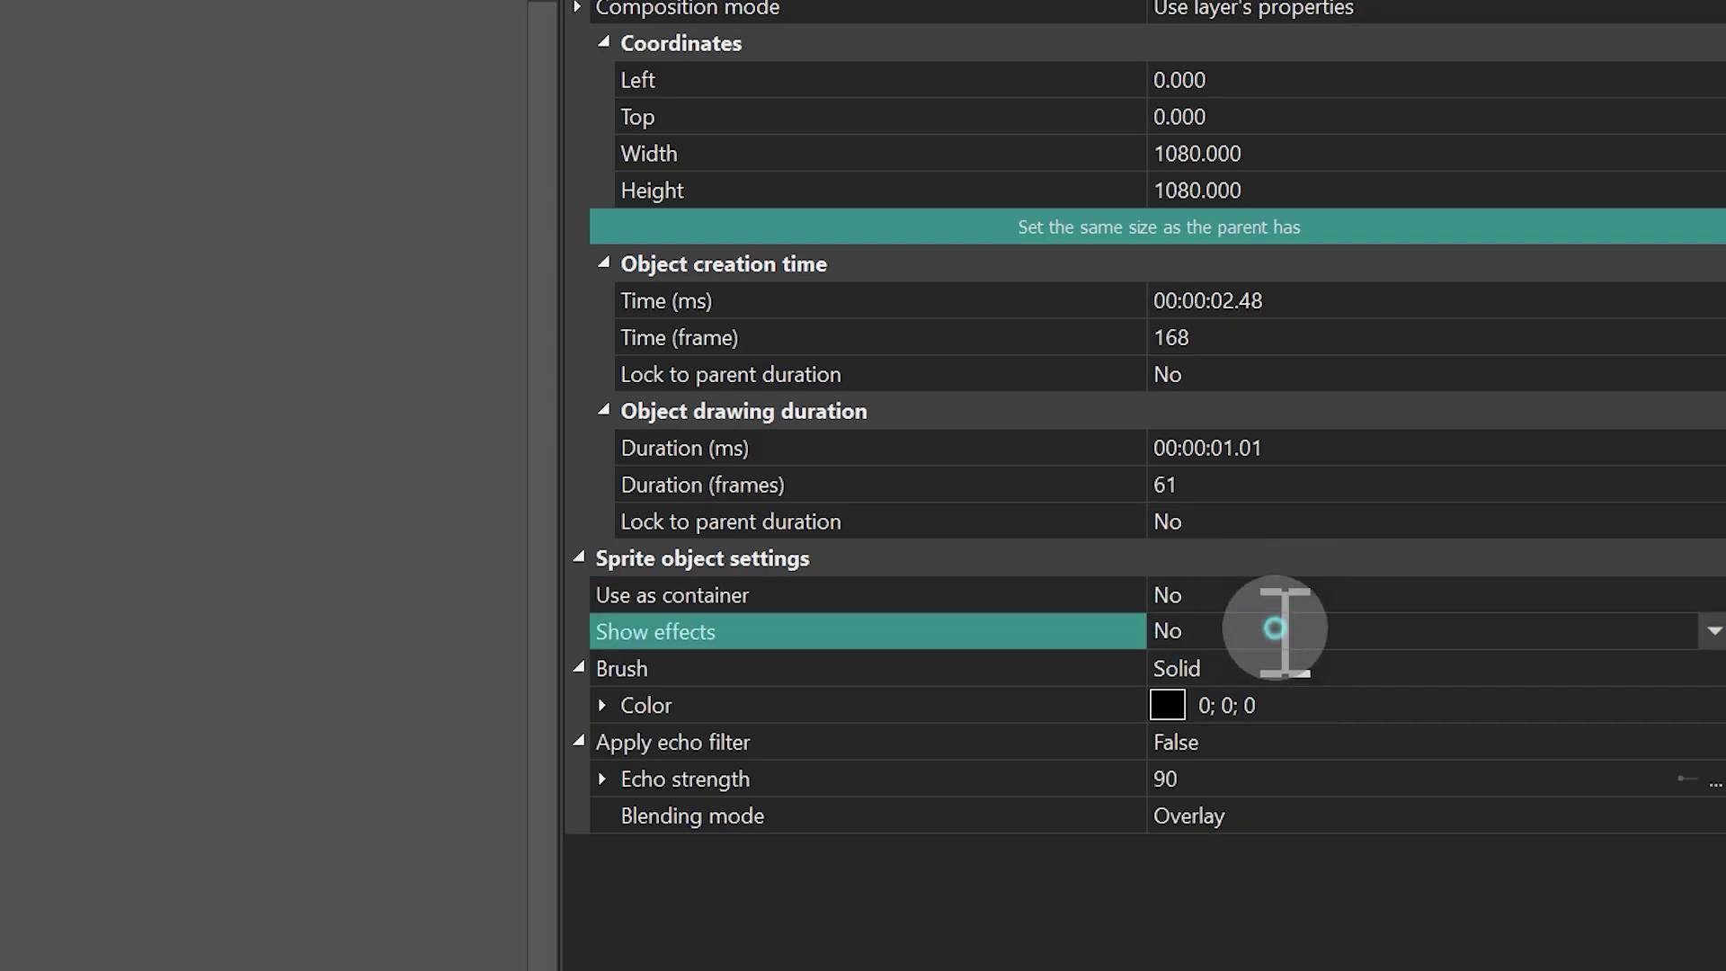
double_click(1275, 630)
- Add a Zoom effect to the 2_3 video inside Sprite 5
click(410, 715)
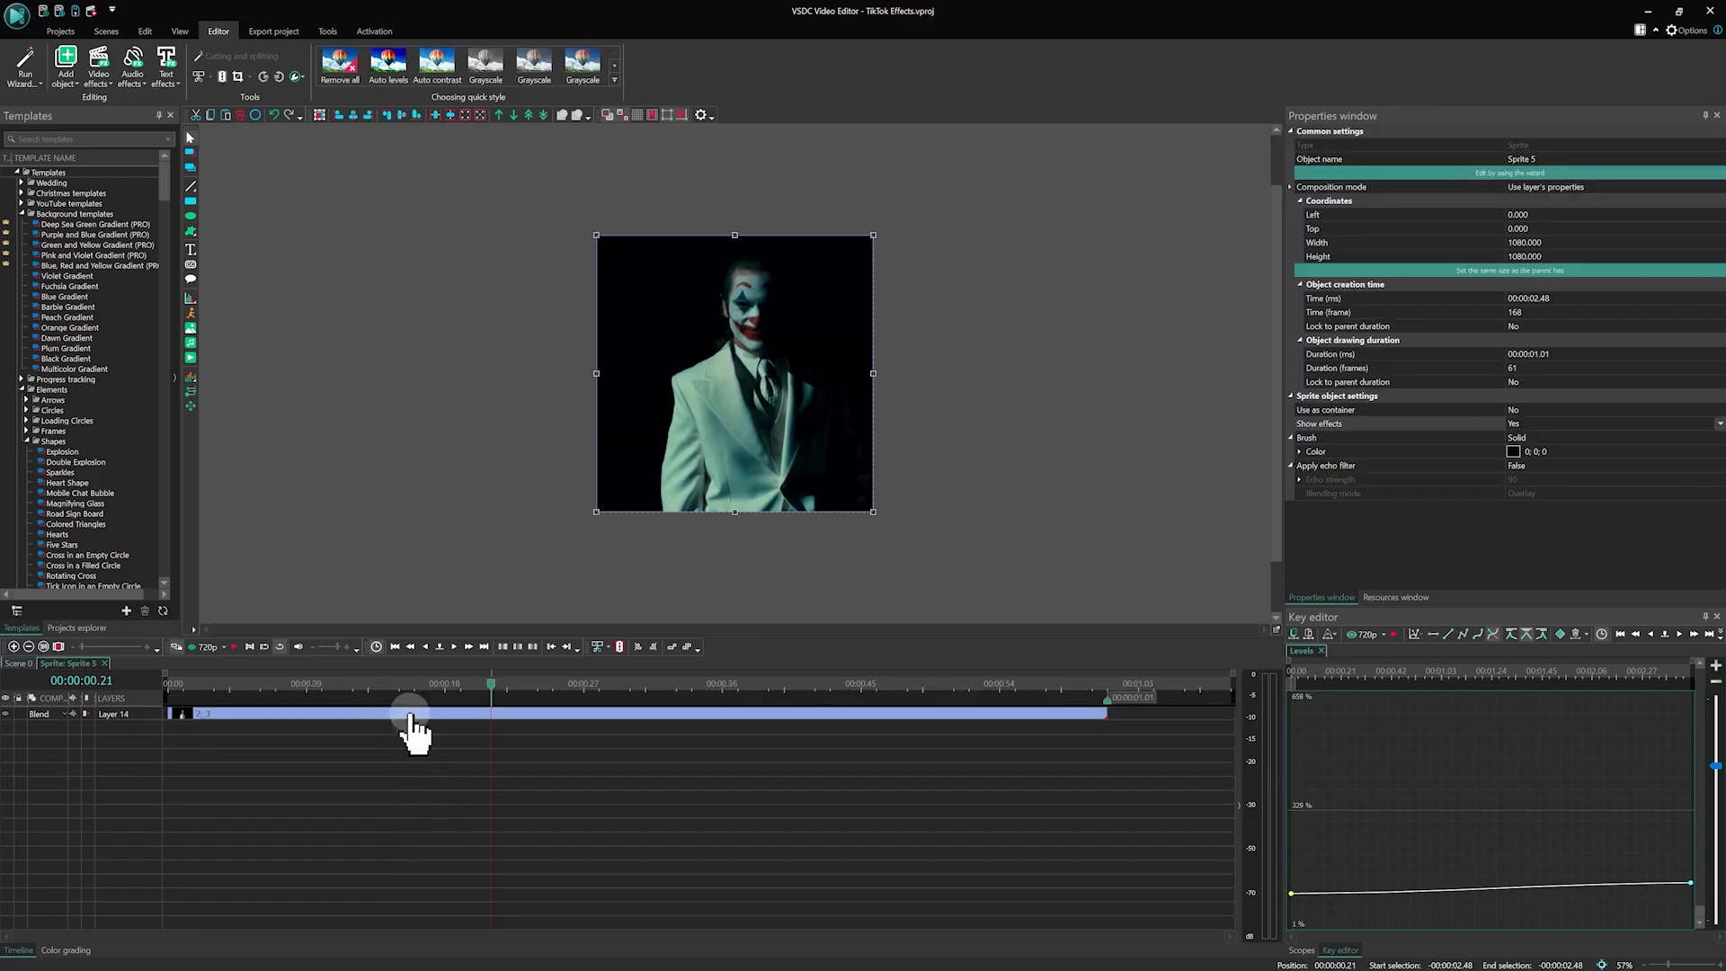
double_click(479, 715)
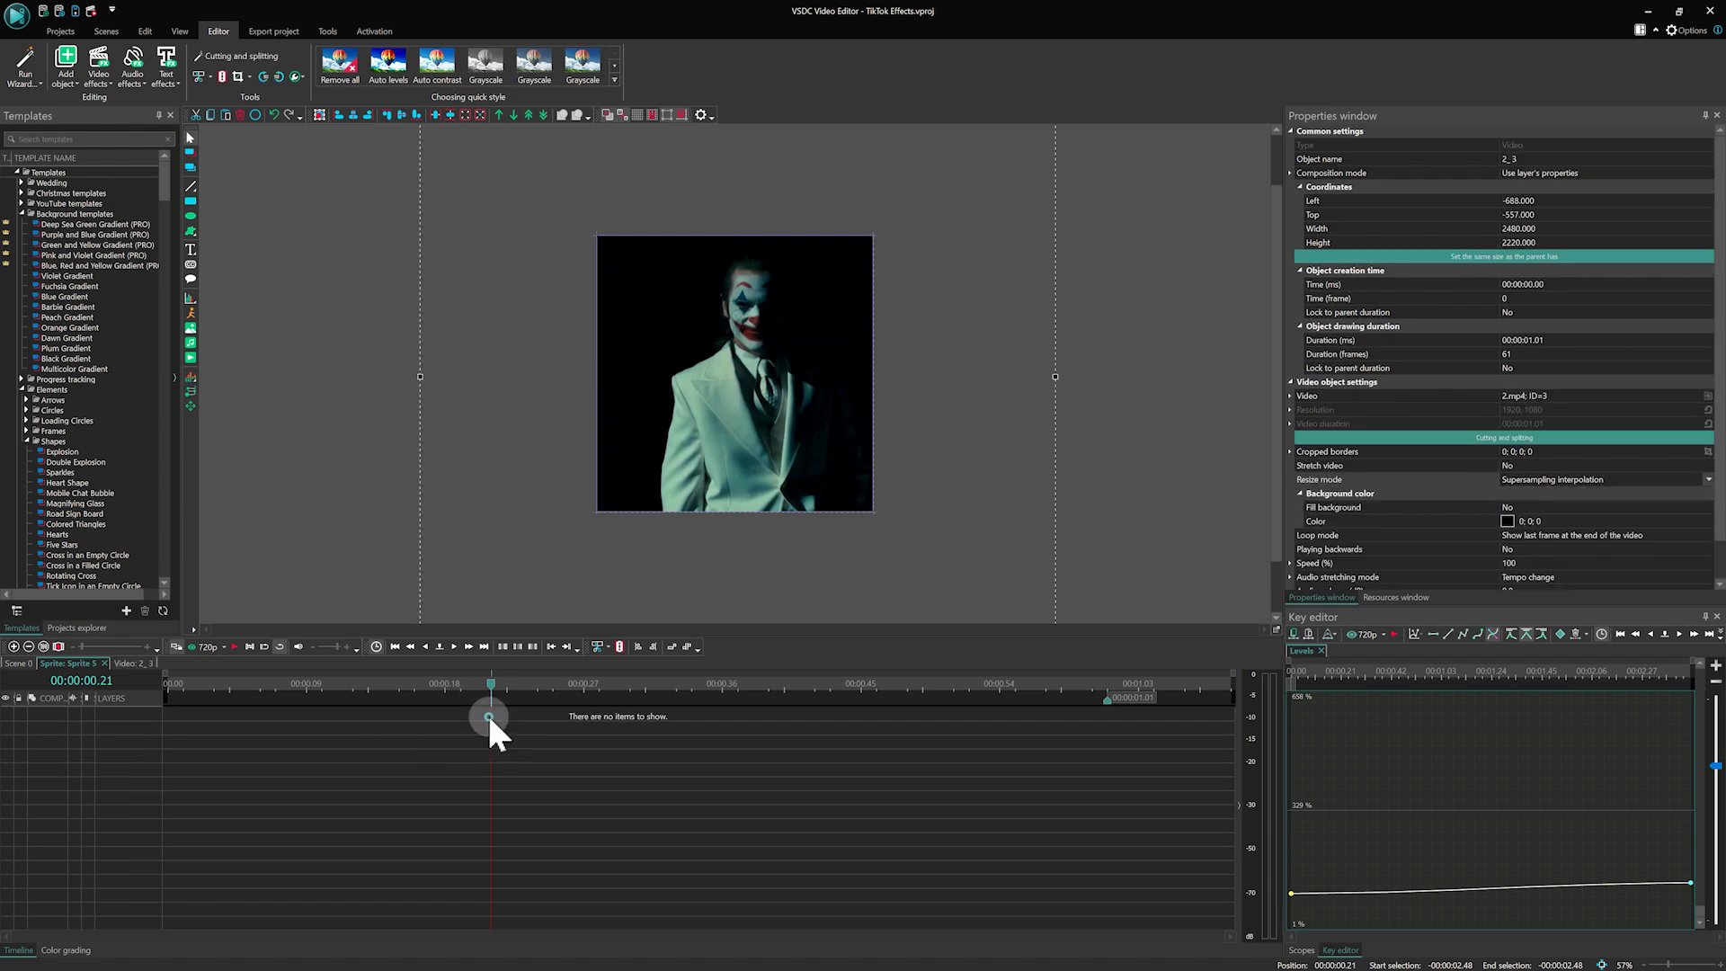
click(105, 83)
mouse_move(144, 148)
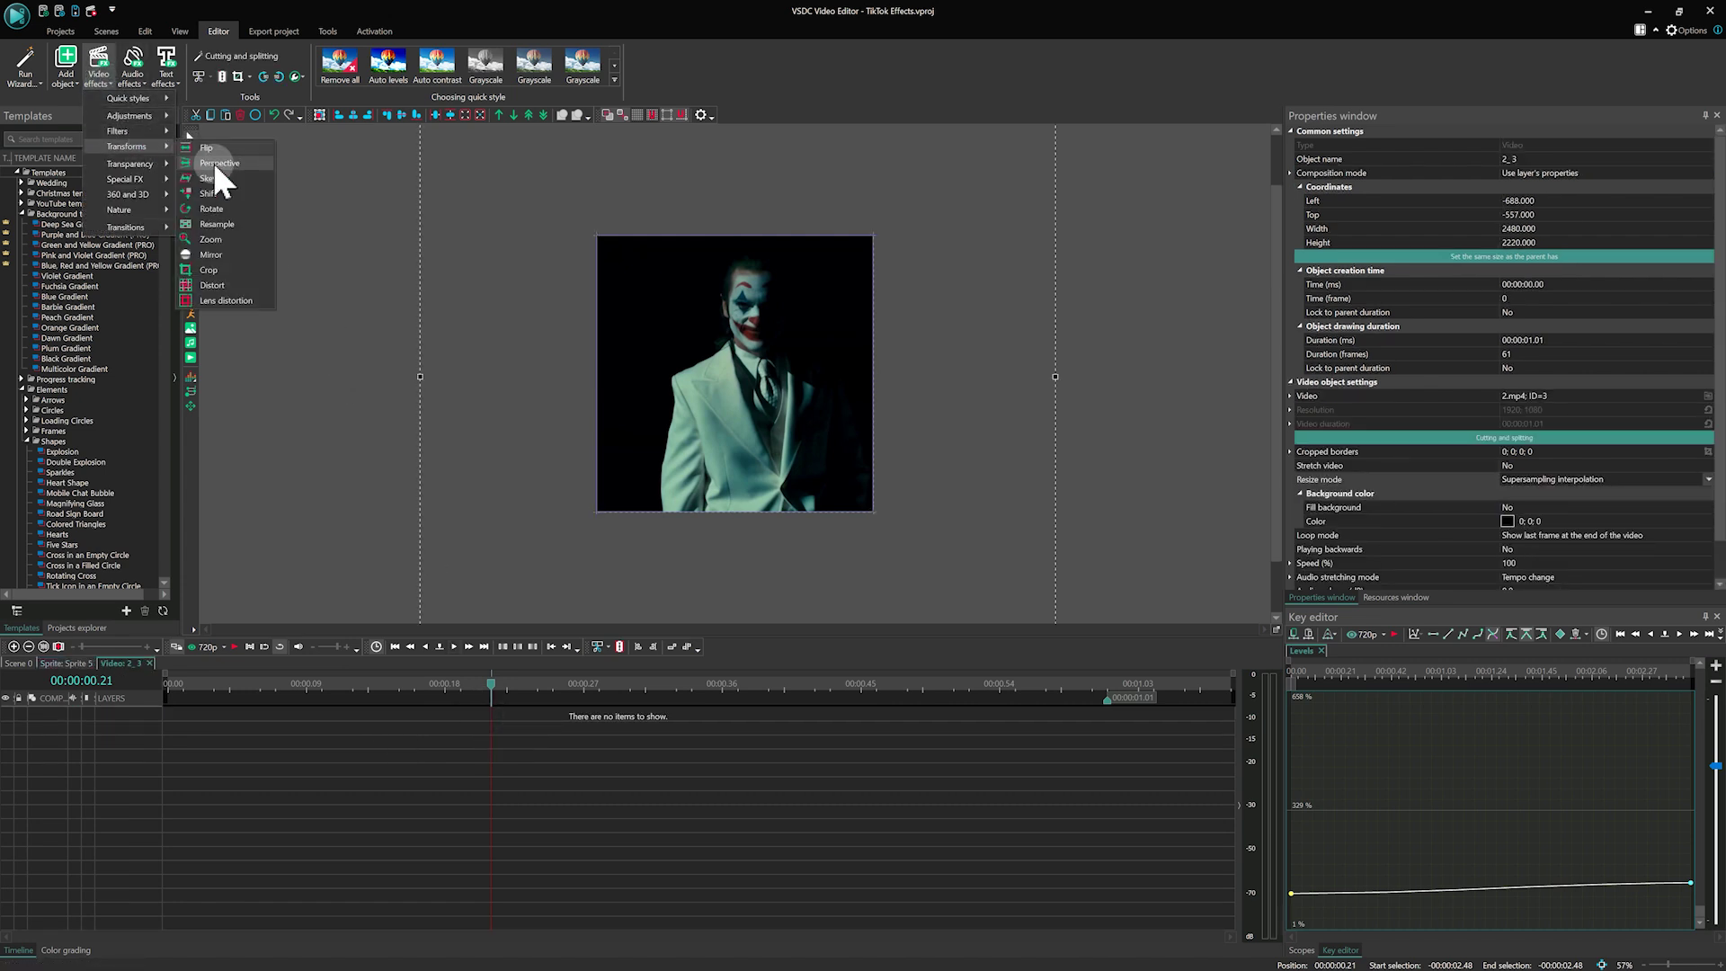
click(224, 239)
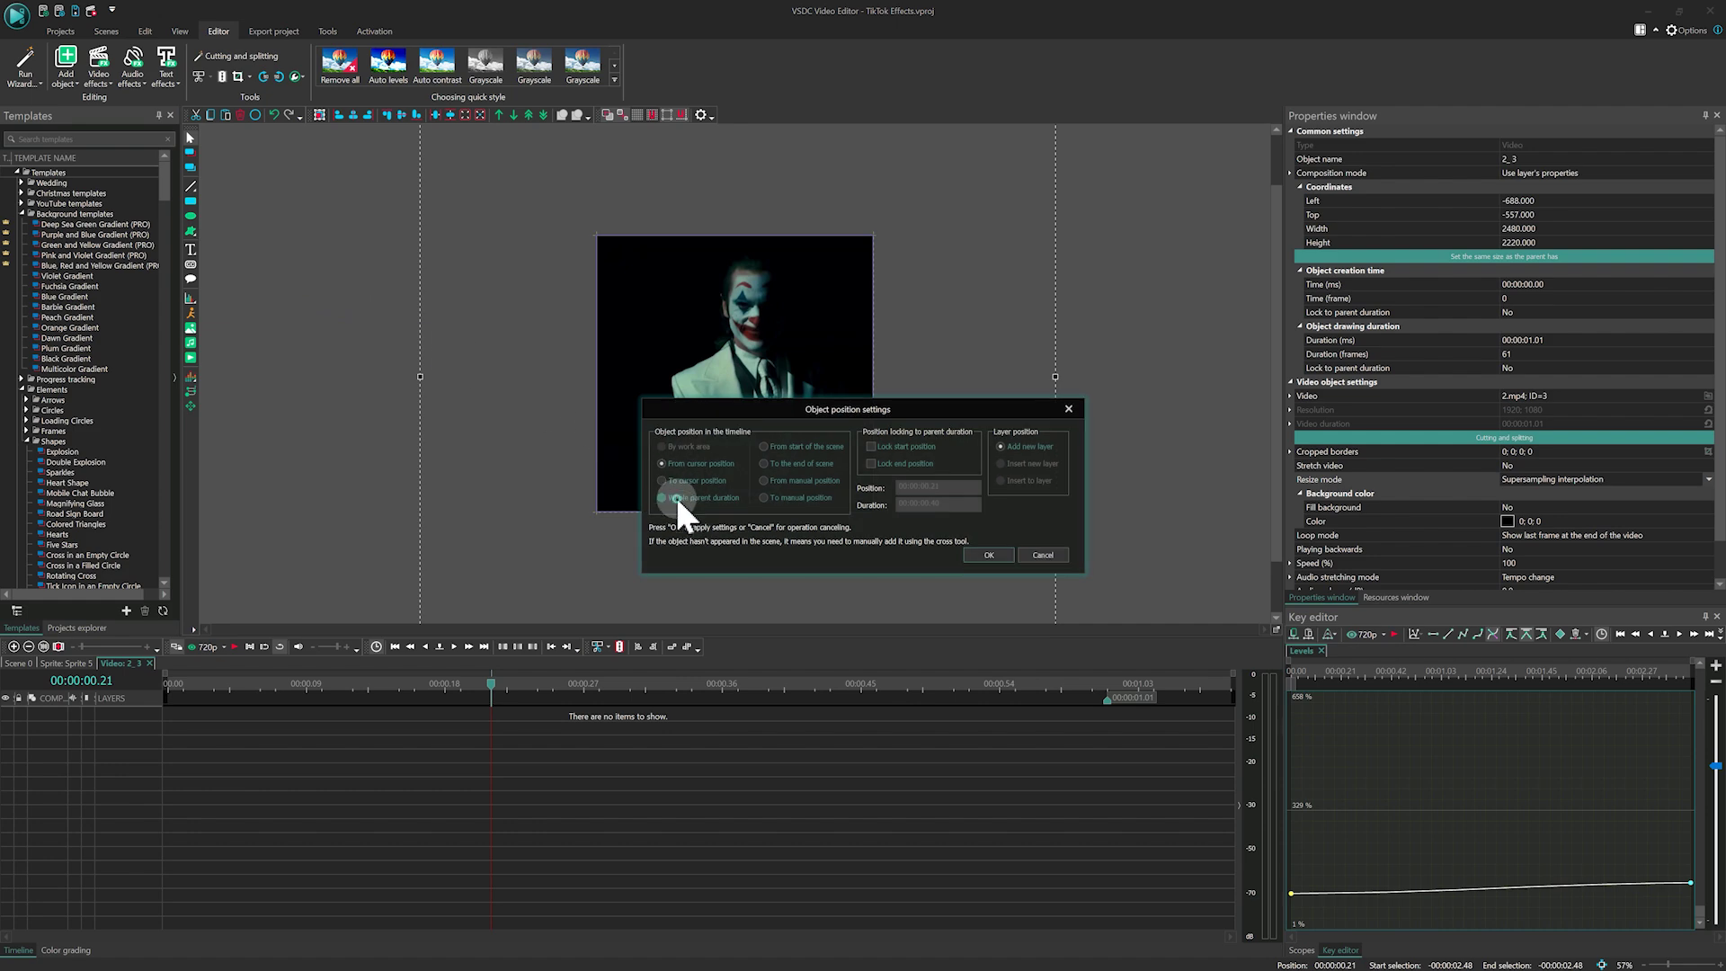
click(983, 555)
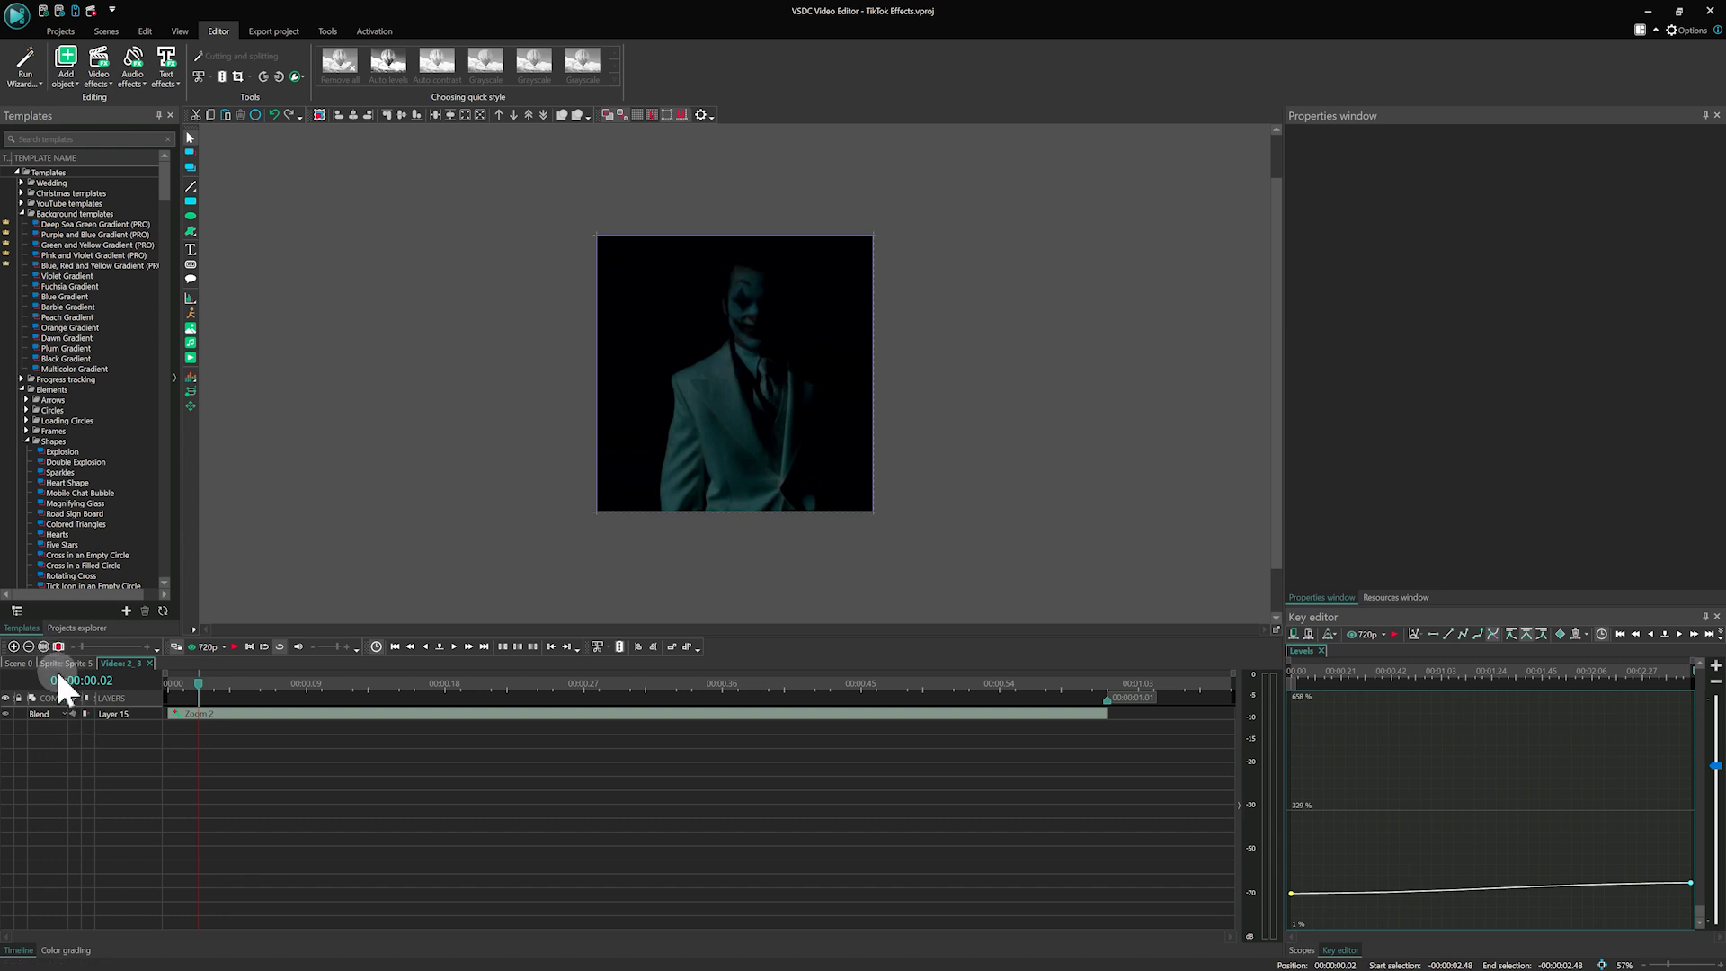
click(54, 665)
- Duplicate Sprite 5 as Sprite 6 and select the Zoom 3 effect on its video
click(19, 662)
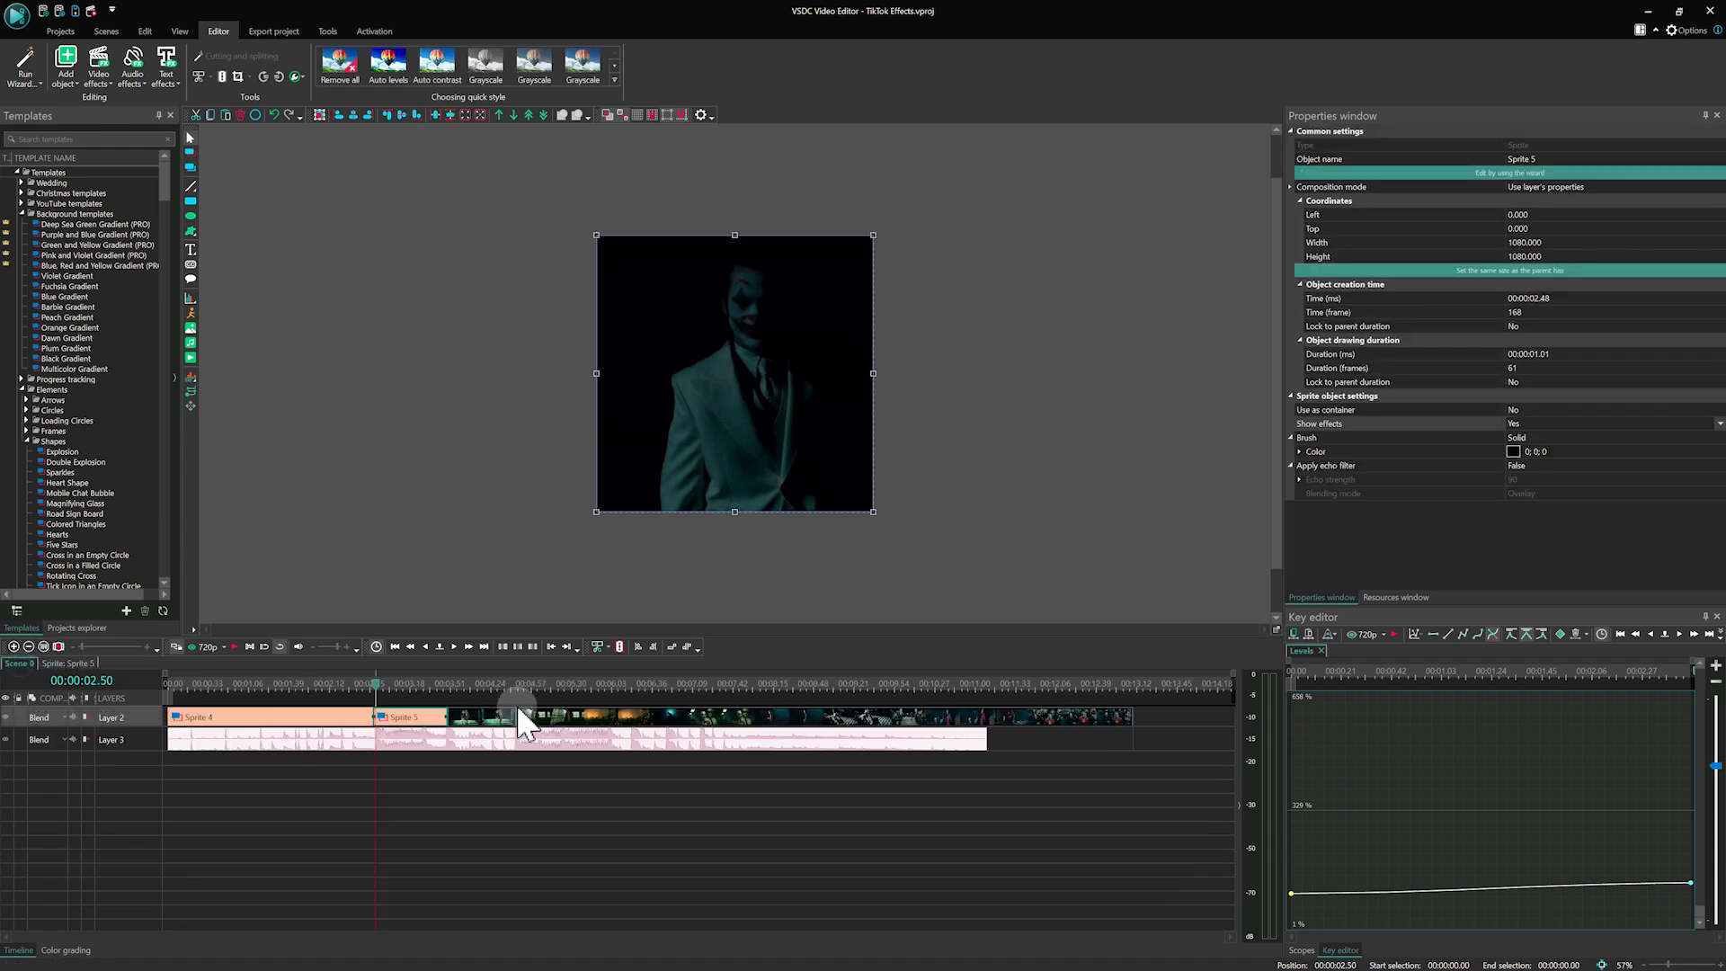
right_click(397, 736)
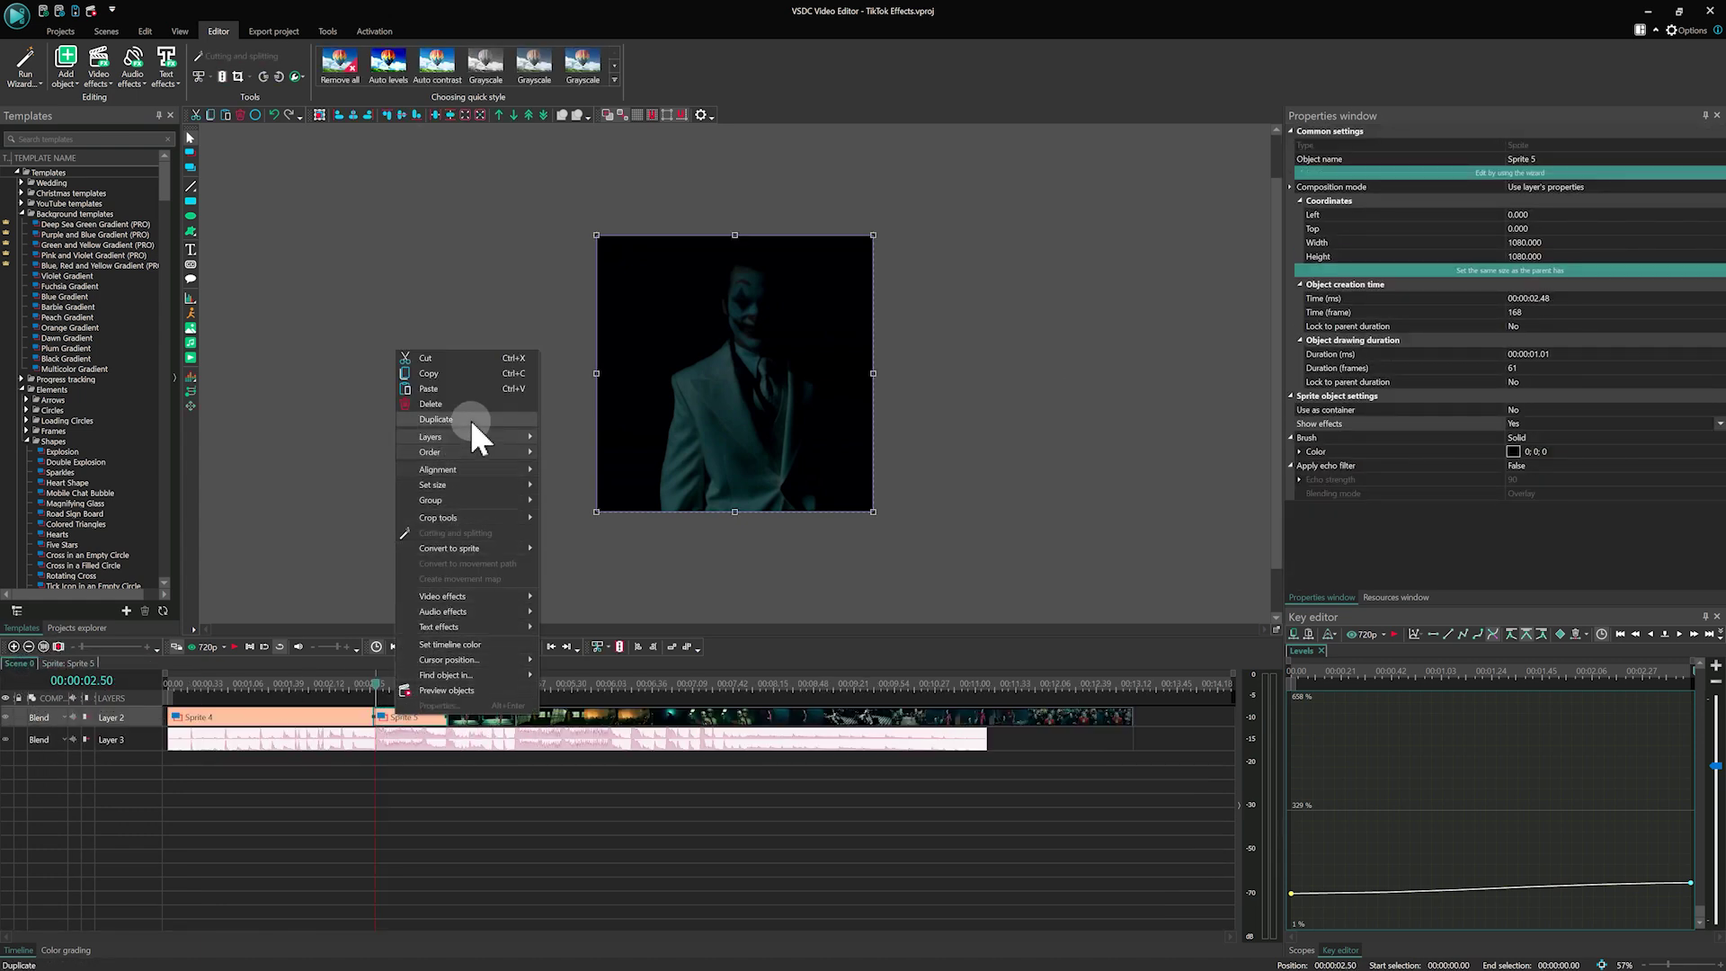
click(470, 417)
double_click(403, 716)
double_click(370, 714)
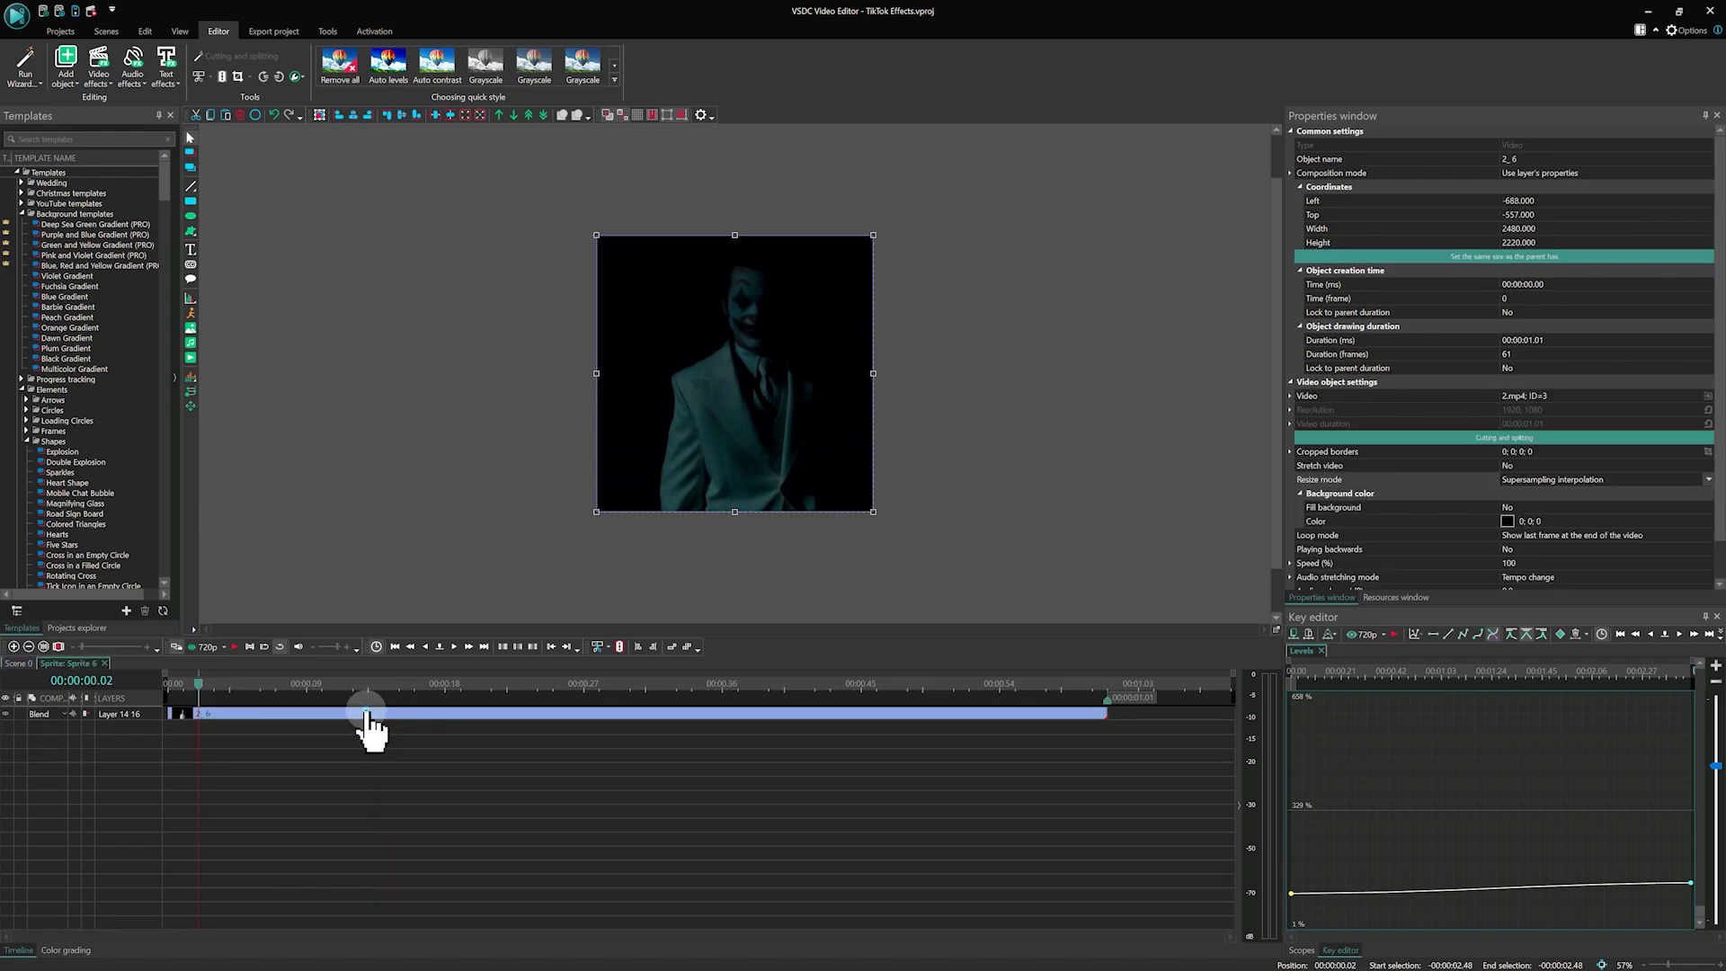
click(374, 715)
- Raise the zoom's final level to 400% and apply the Quad template to its Levels curve
click(1564, 355)
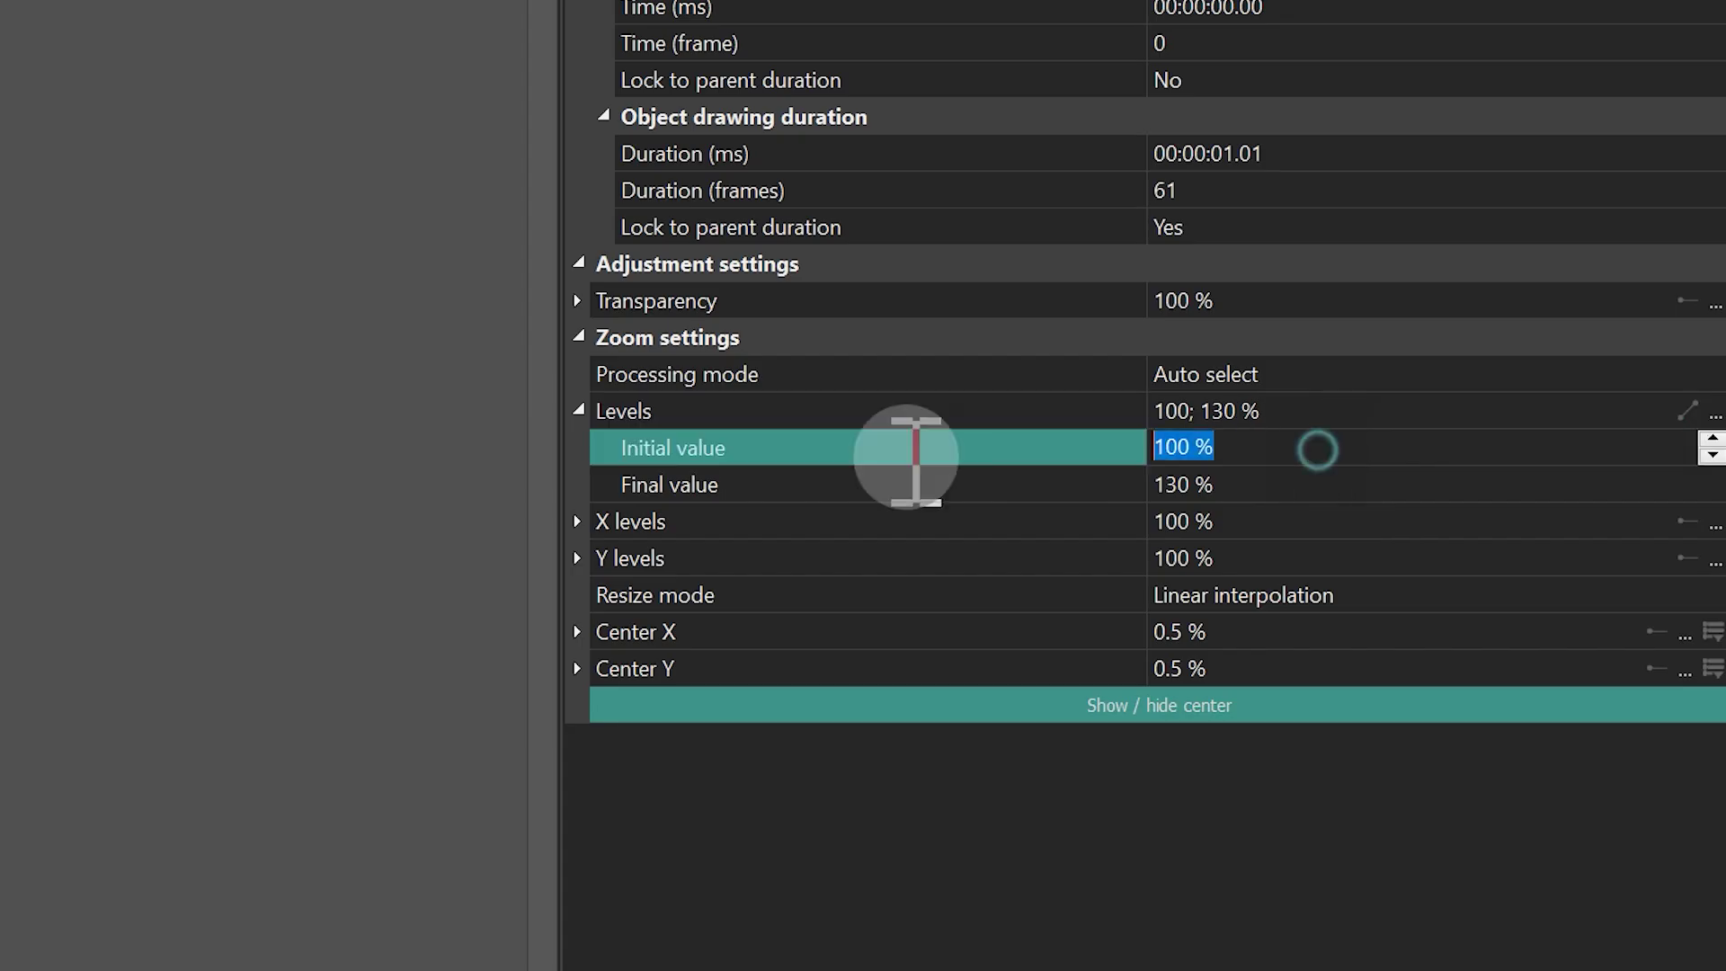
click(1579, 369)
text(400)
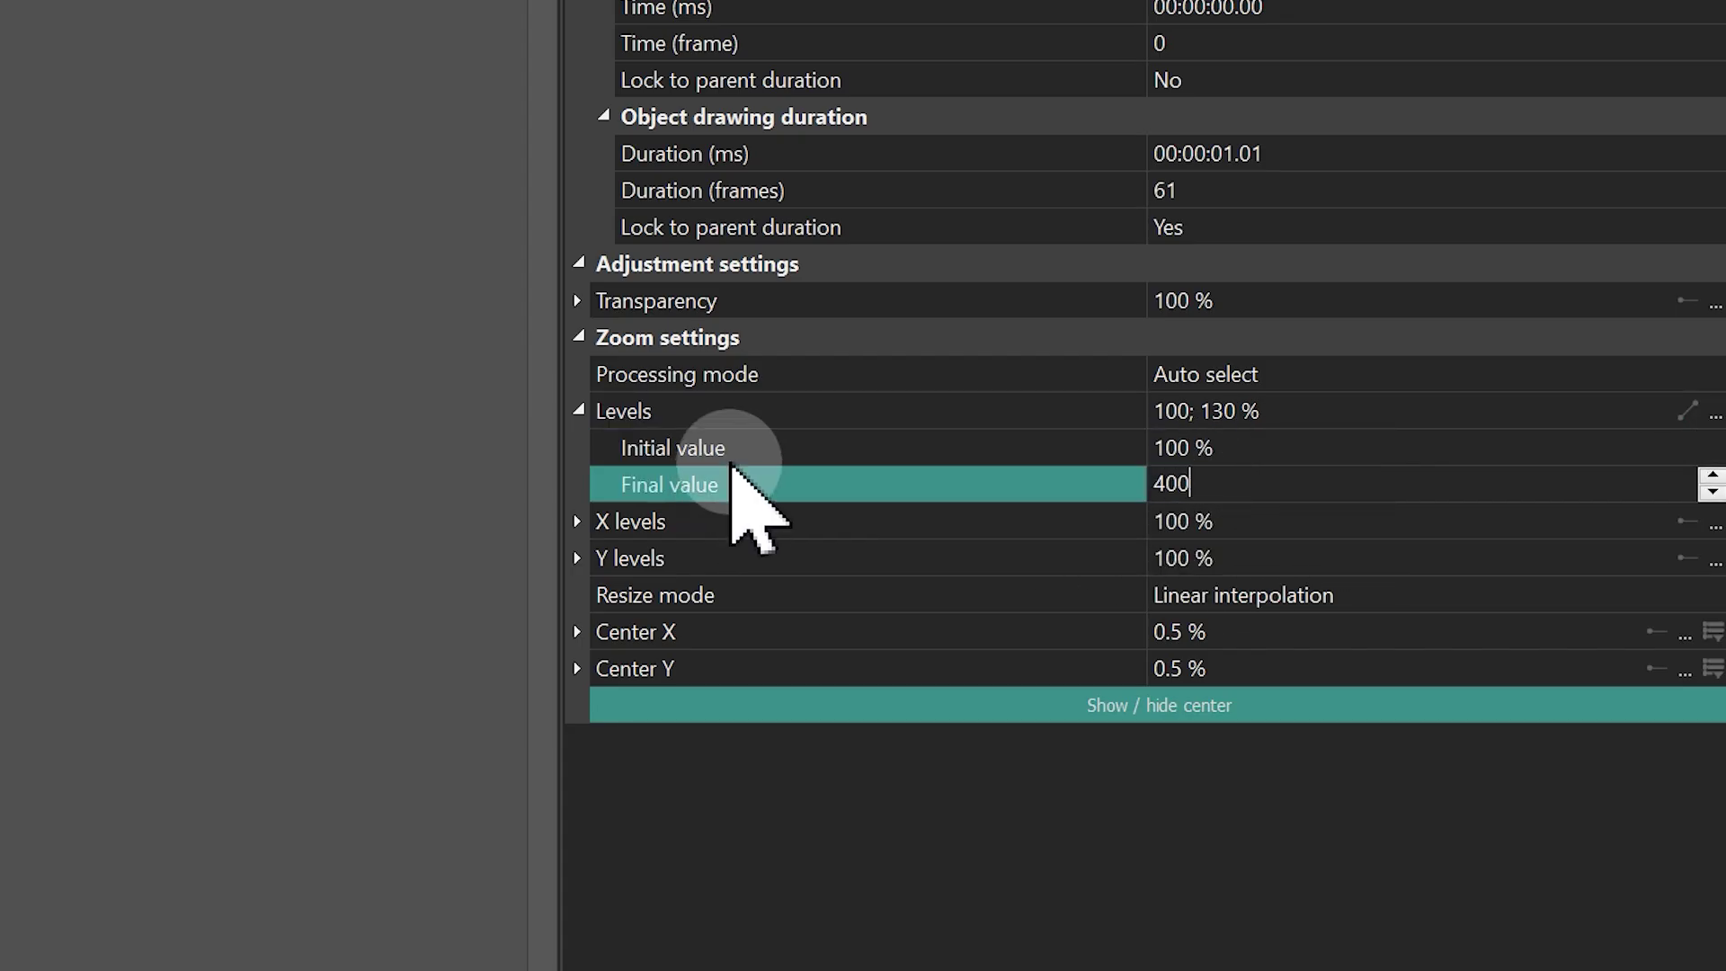
key(Return)
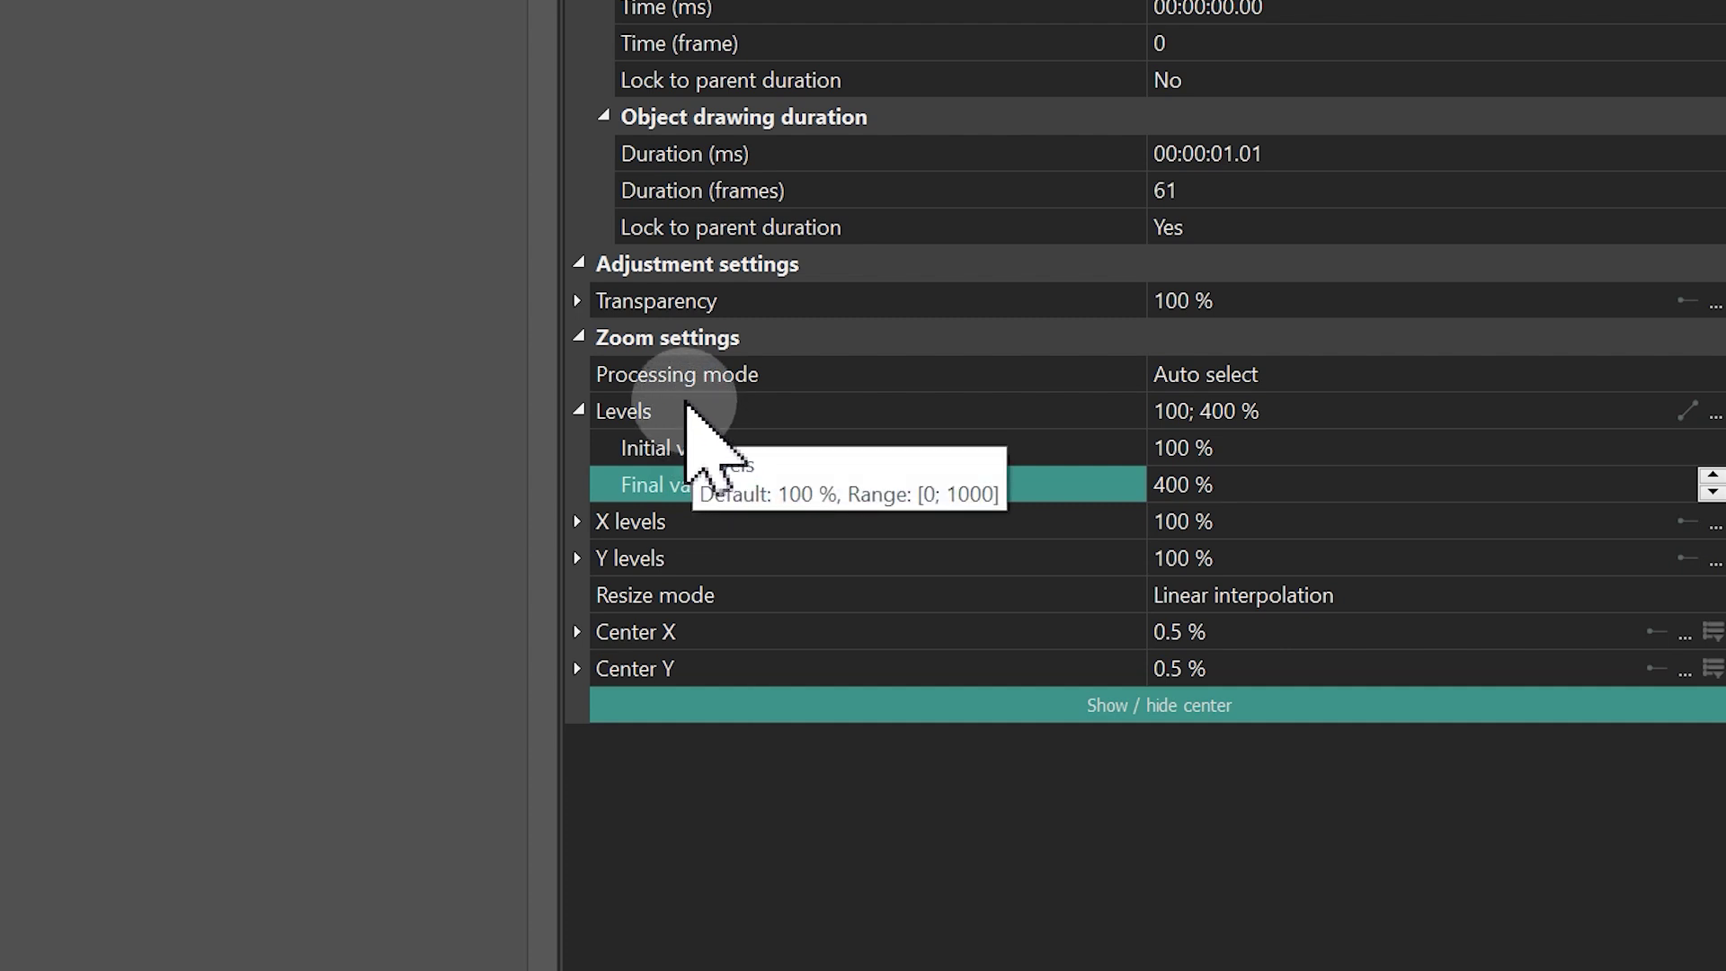
click(1695, 413)
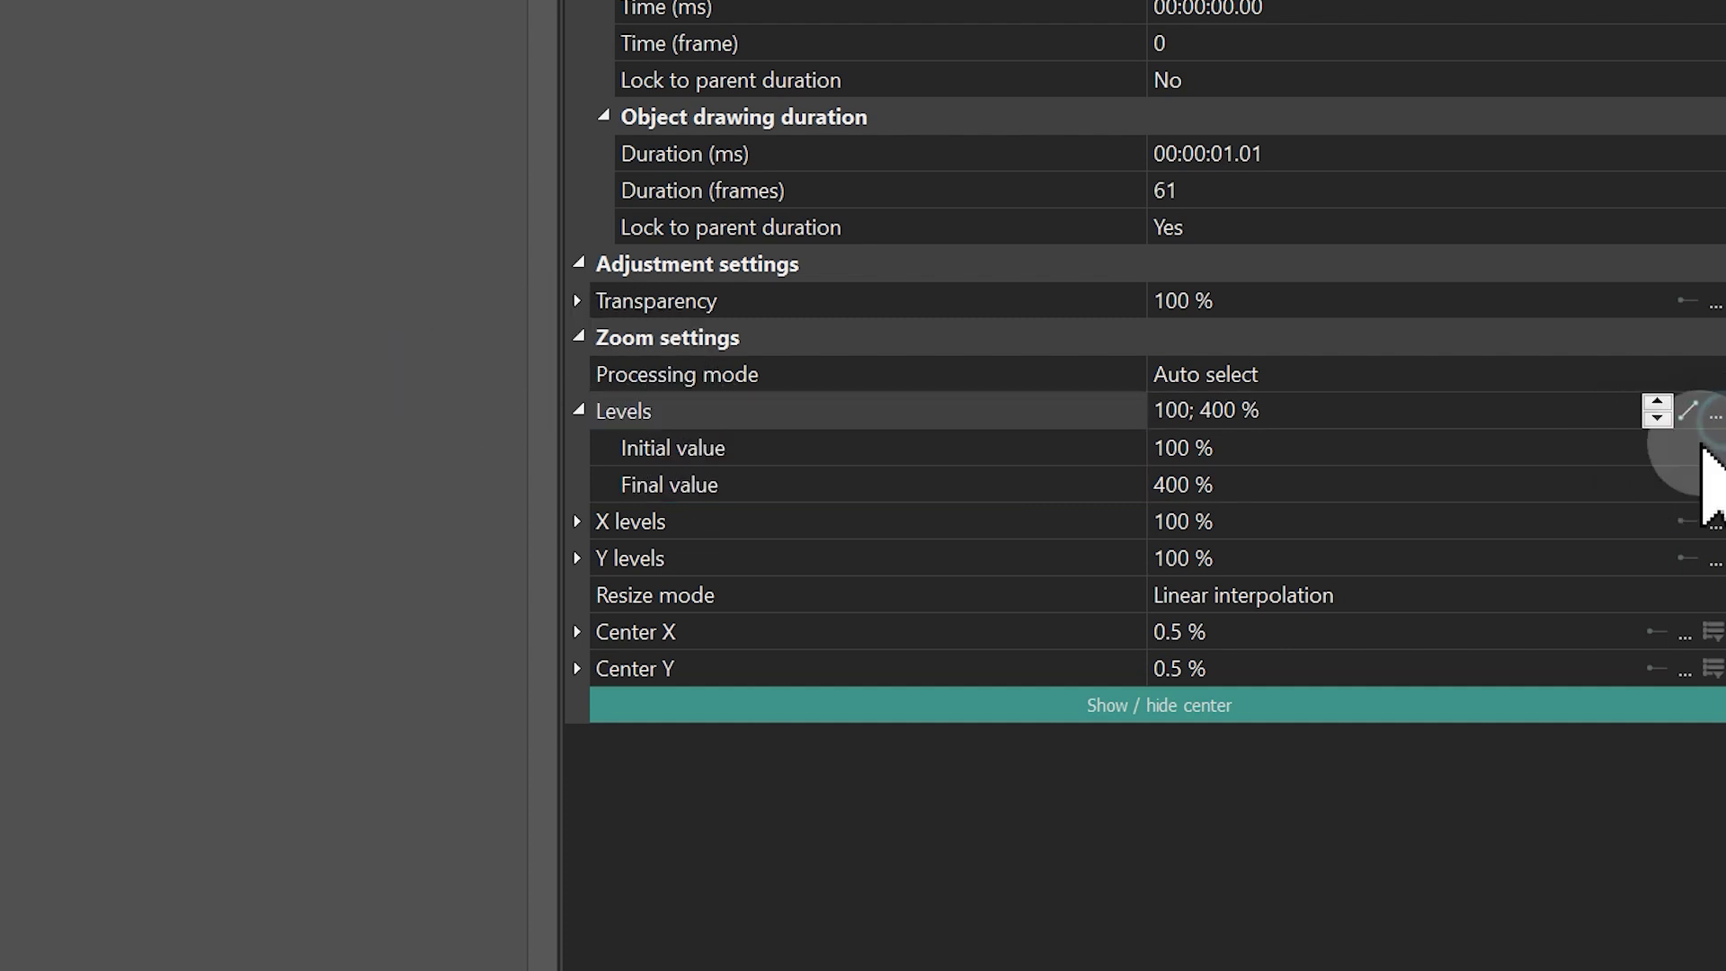
click(1689, 412)
click(1714, 150)
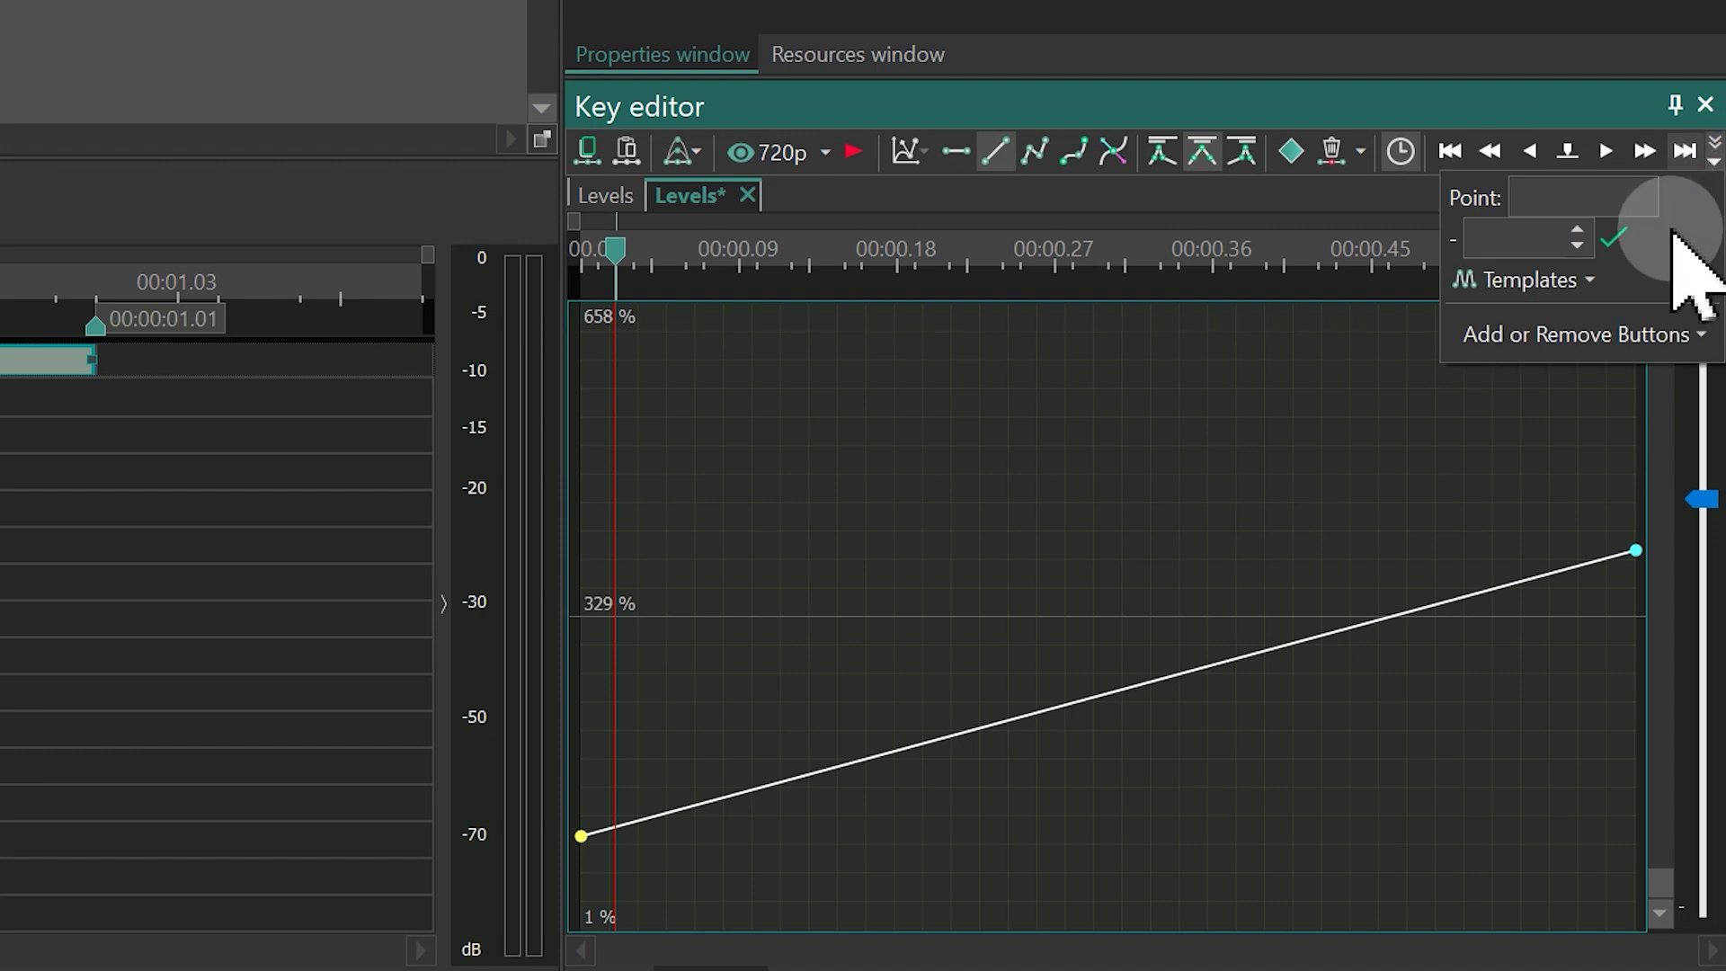
click(1484, 286)
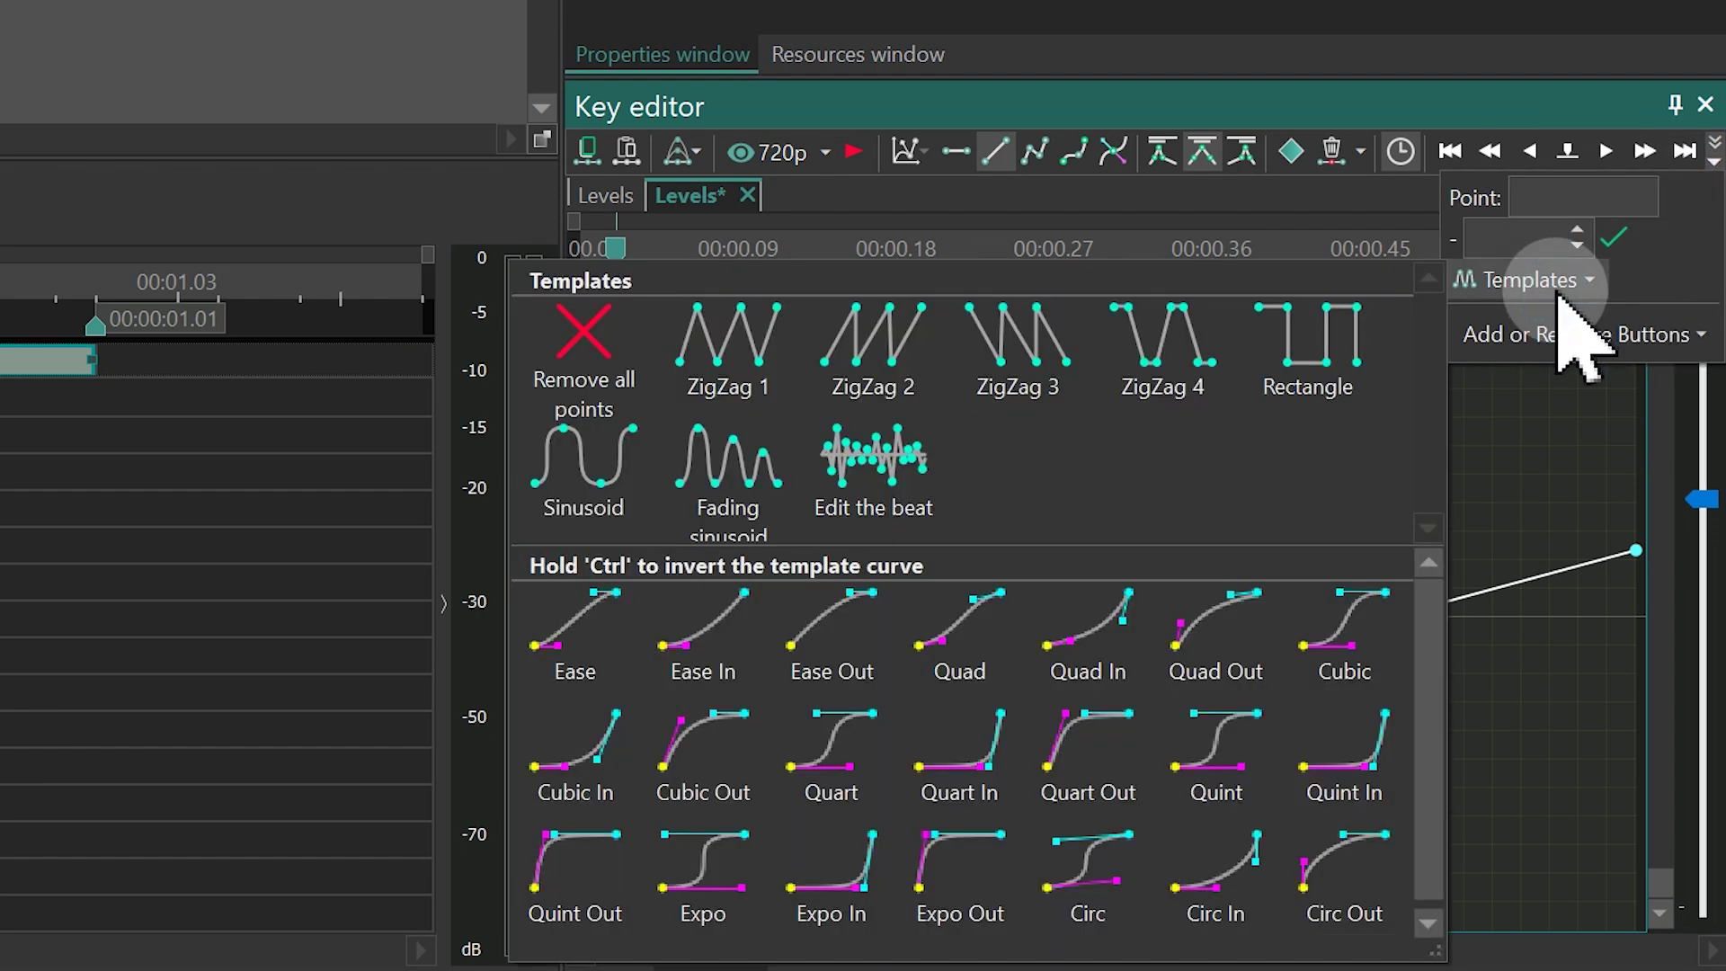
click(971, 565)
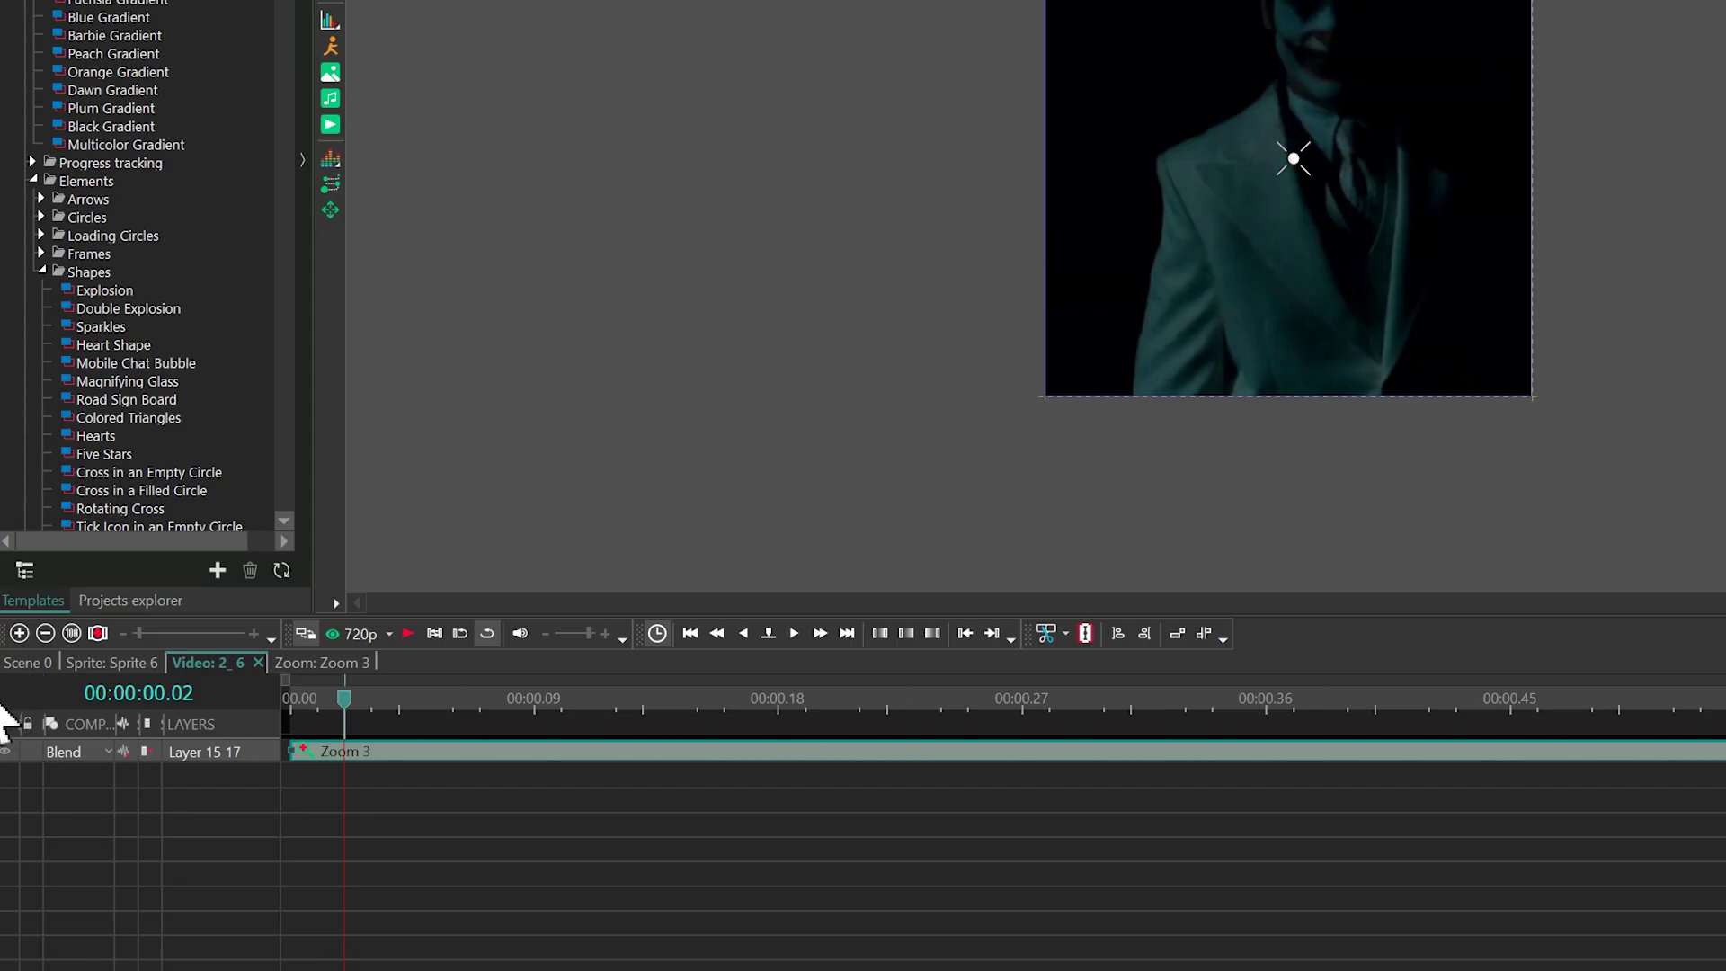
- On the Scene 0 timeline, set Sprite 6's Composition mode to Screen
click(27, 663)
click(704, 746)
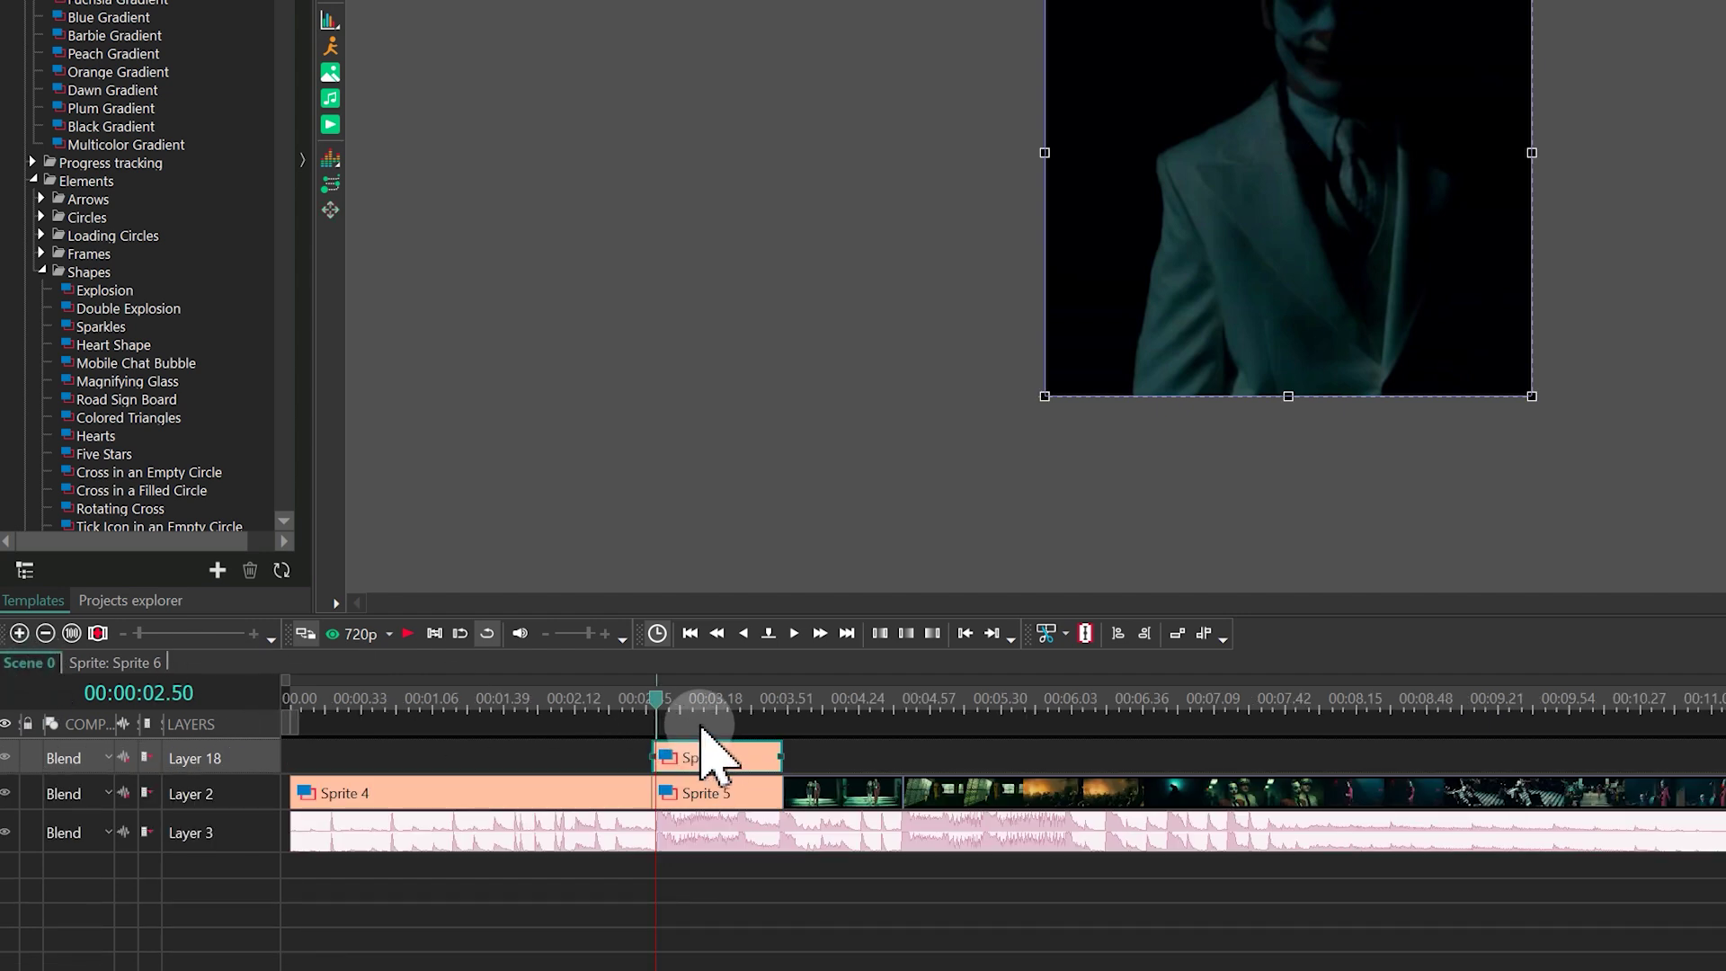
click(68, 757)
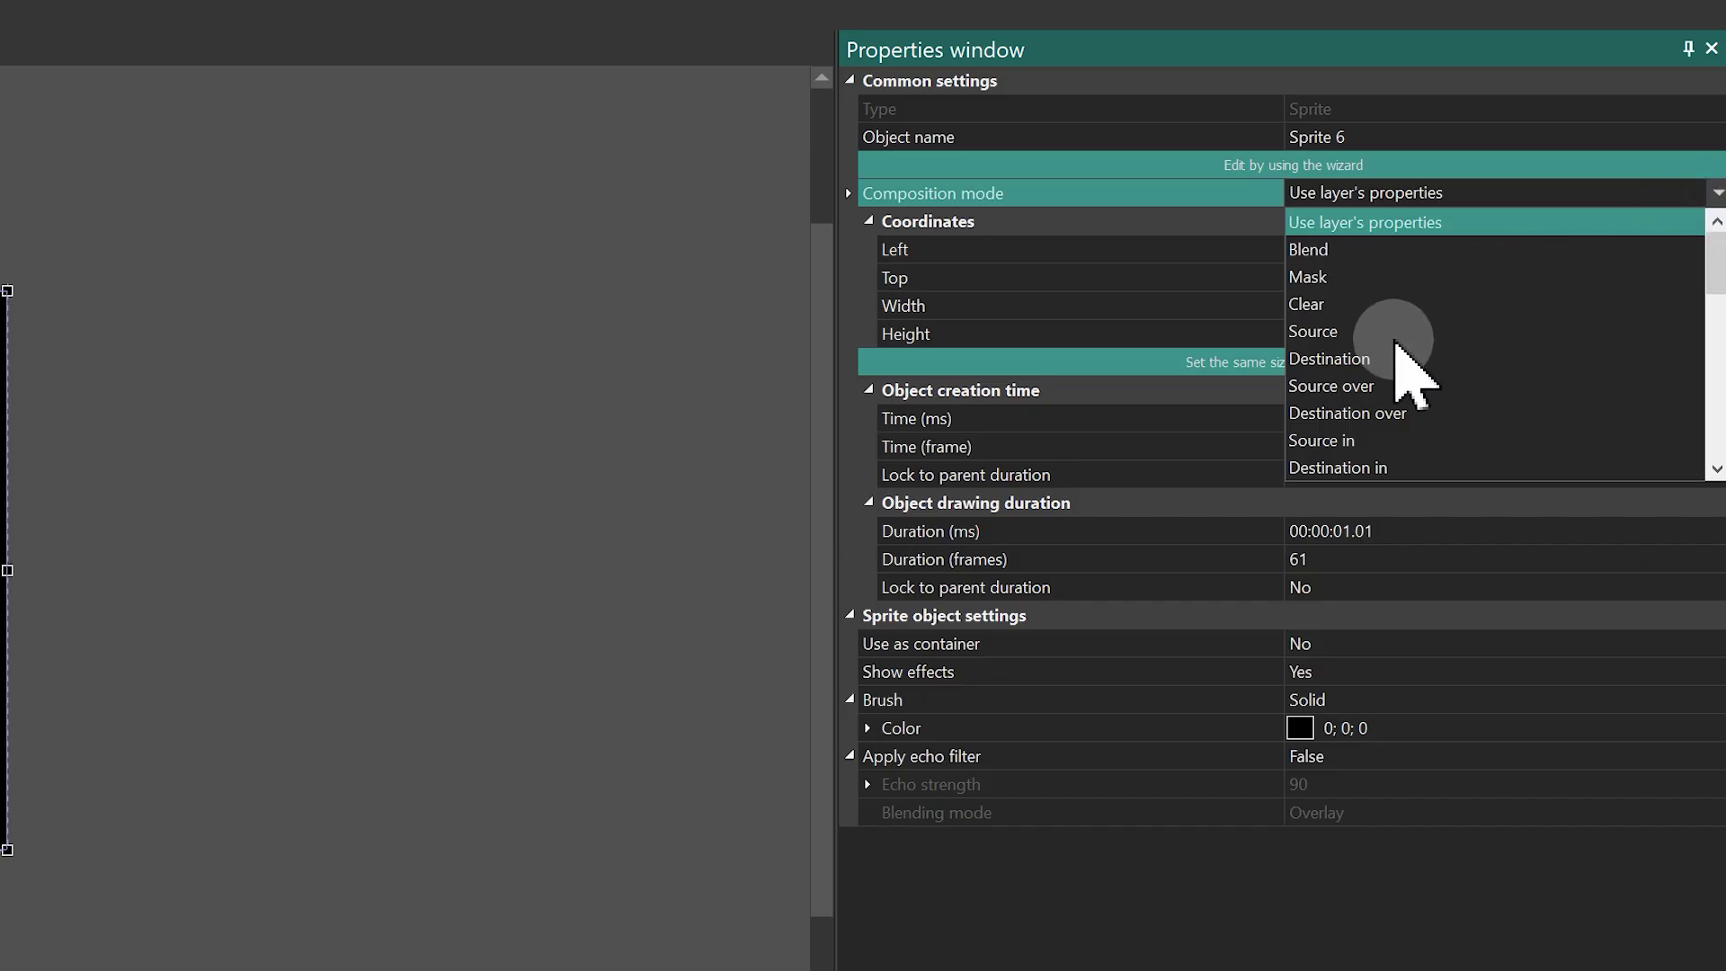
scroll(1384, 377, down, 4)
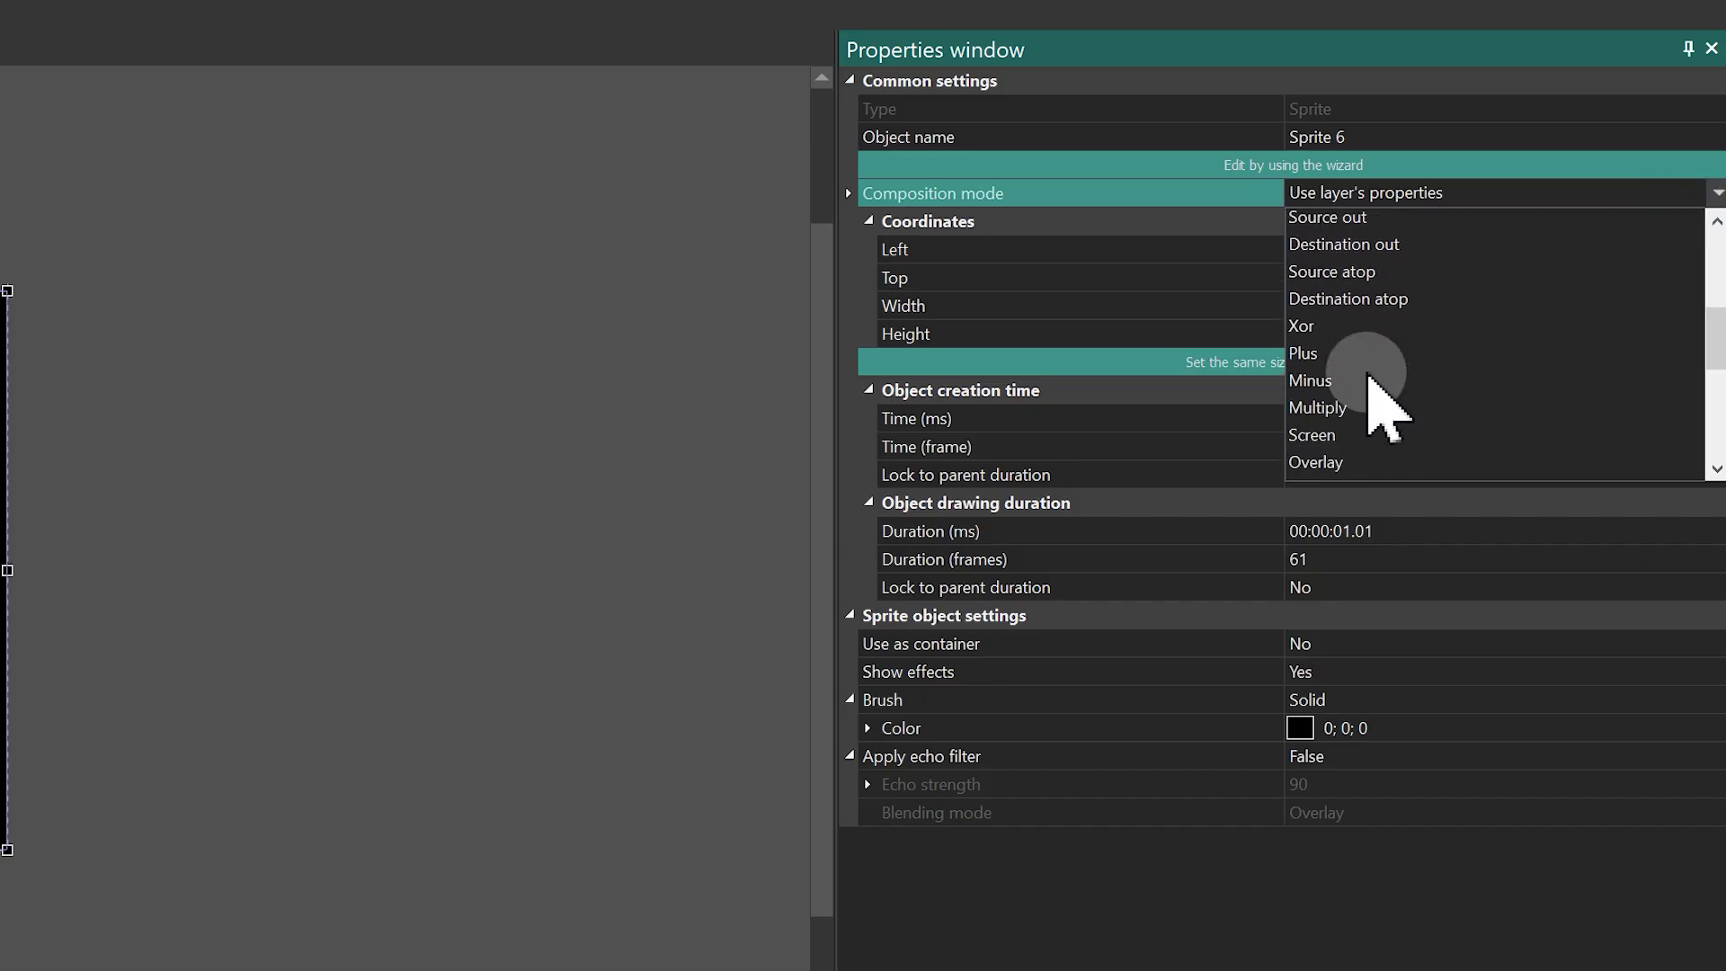
scroll(1348, 378, down, 1)
click(1318, 382)
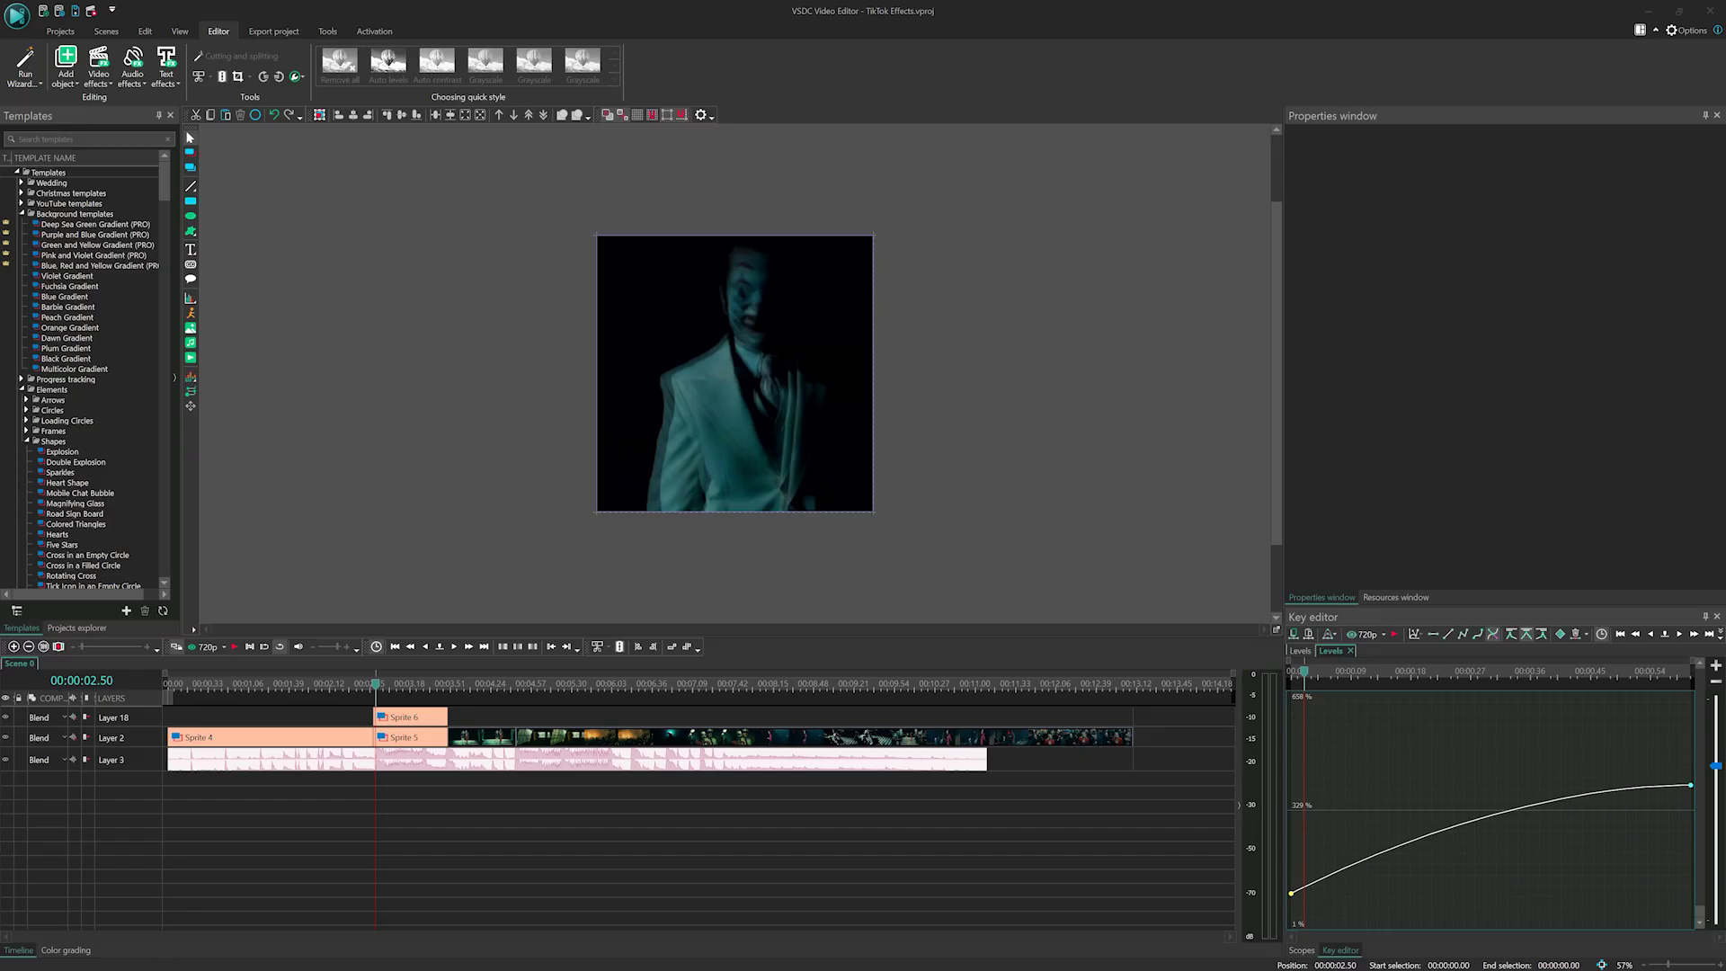
double_click(393, 716)
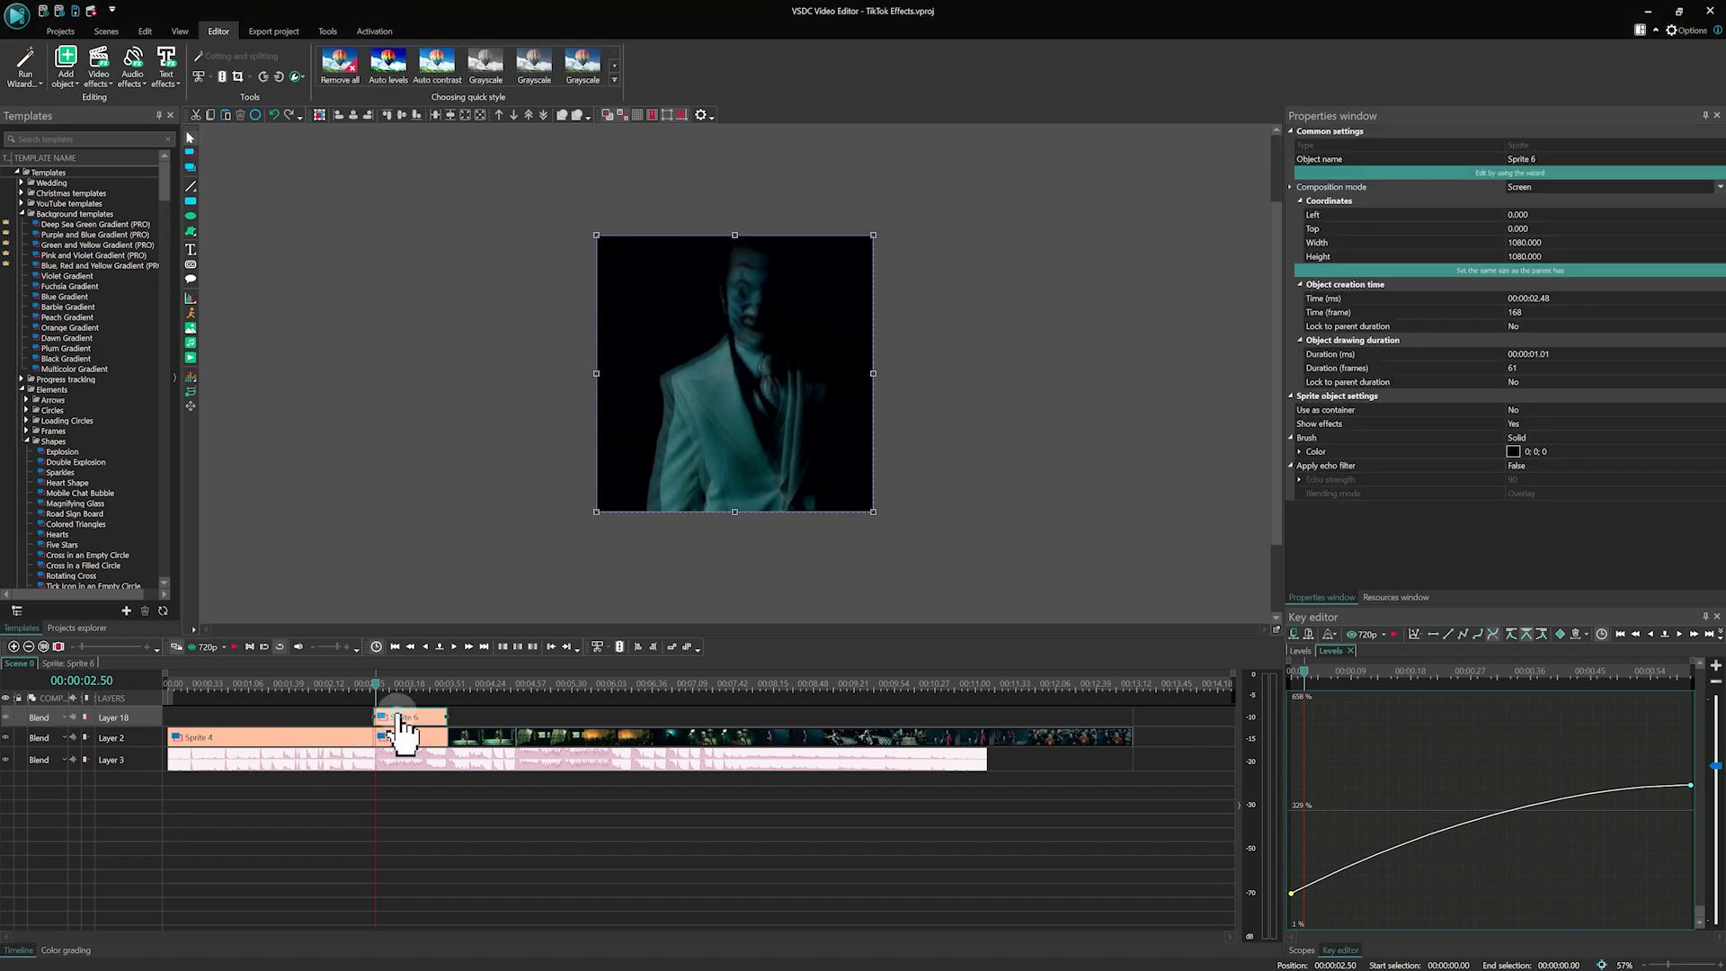
- Add a Custom transparency effect to the 2_6 video with a final value of 0%
click(393, 714)
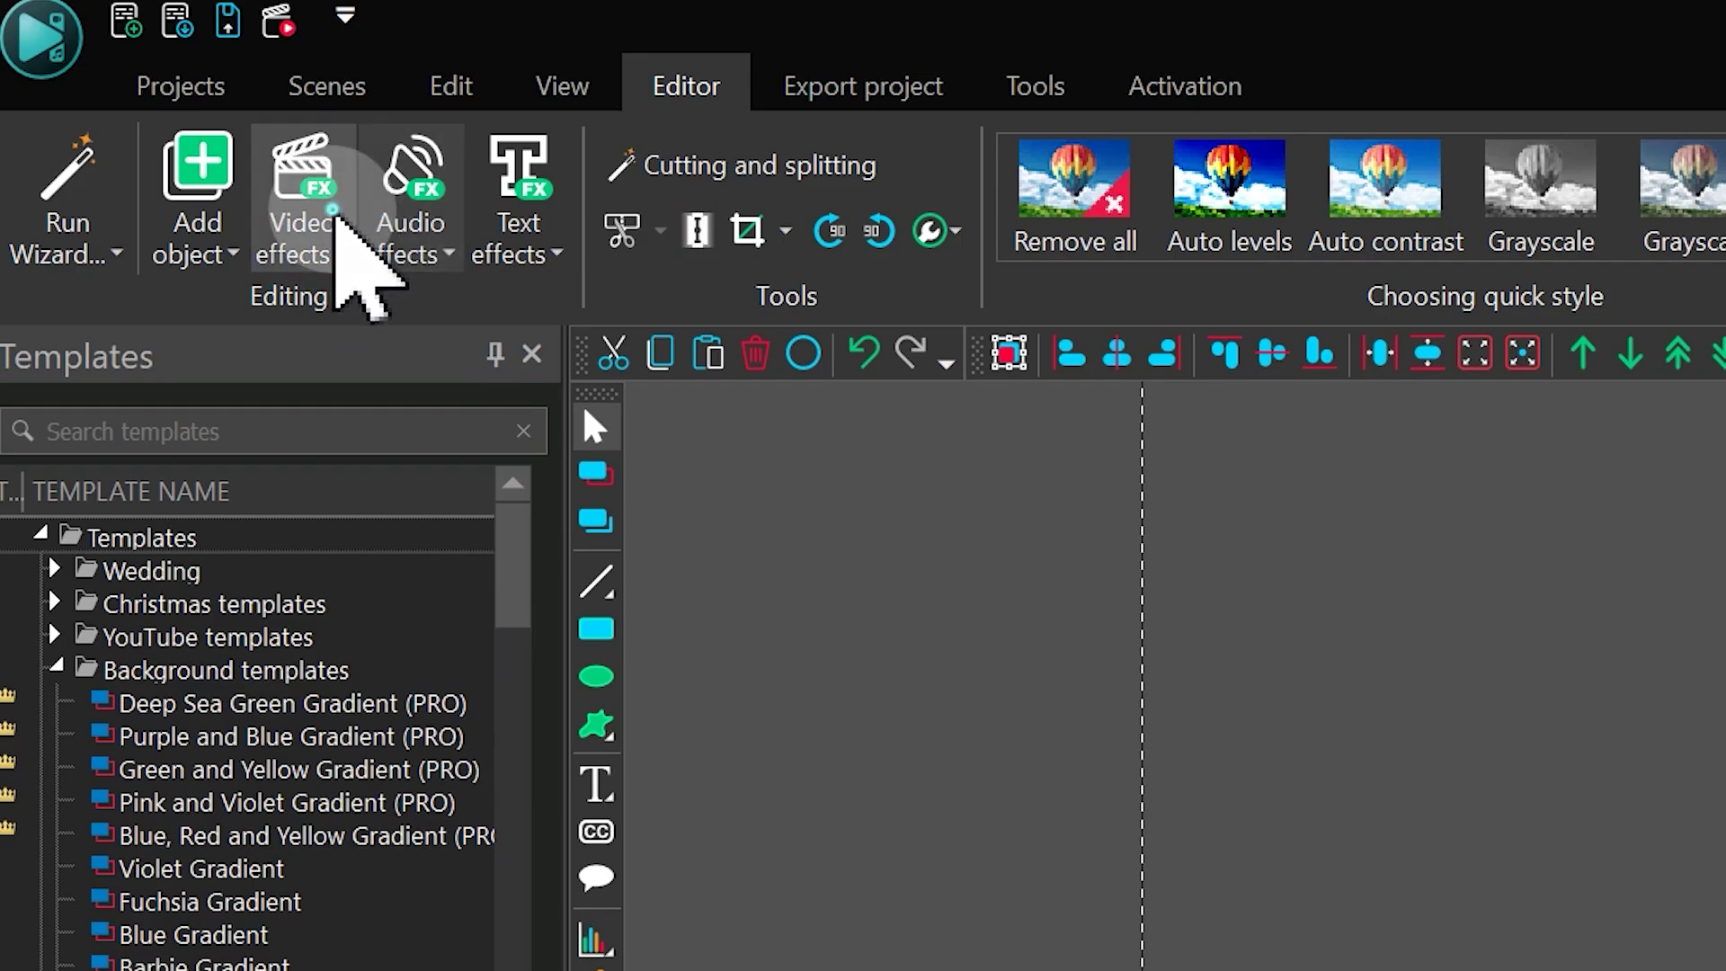
click(110, 79)
mouse_move(142, 165)
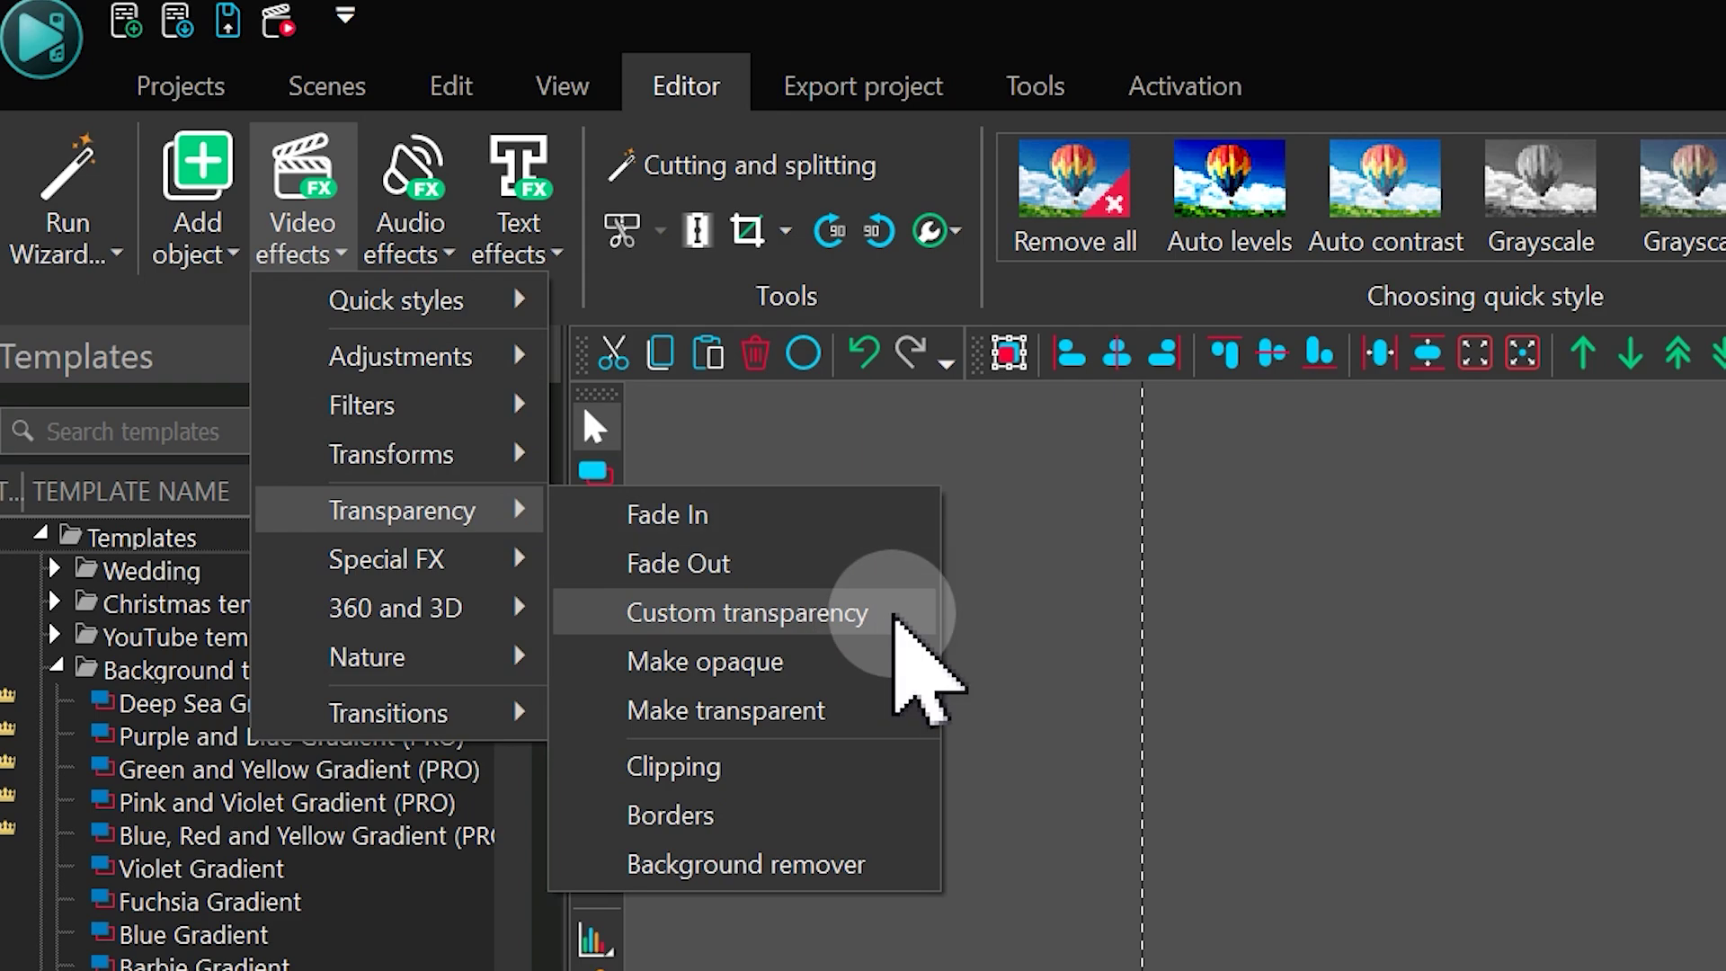
click(896, 619)
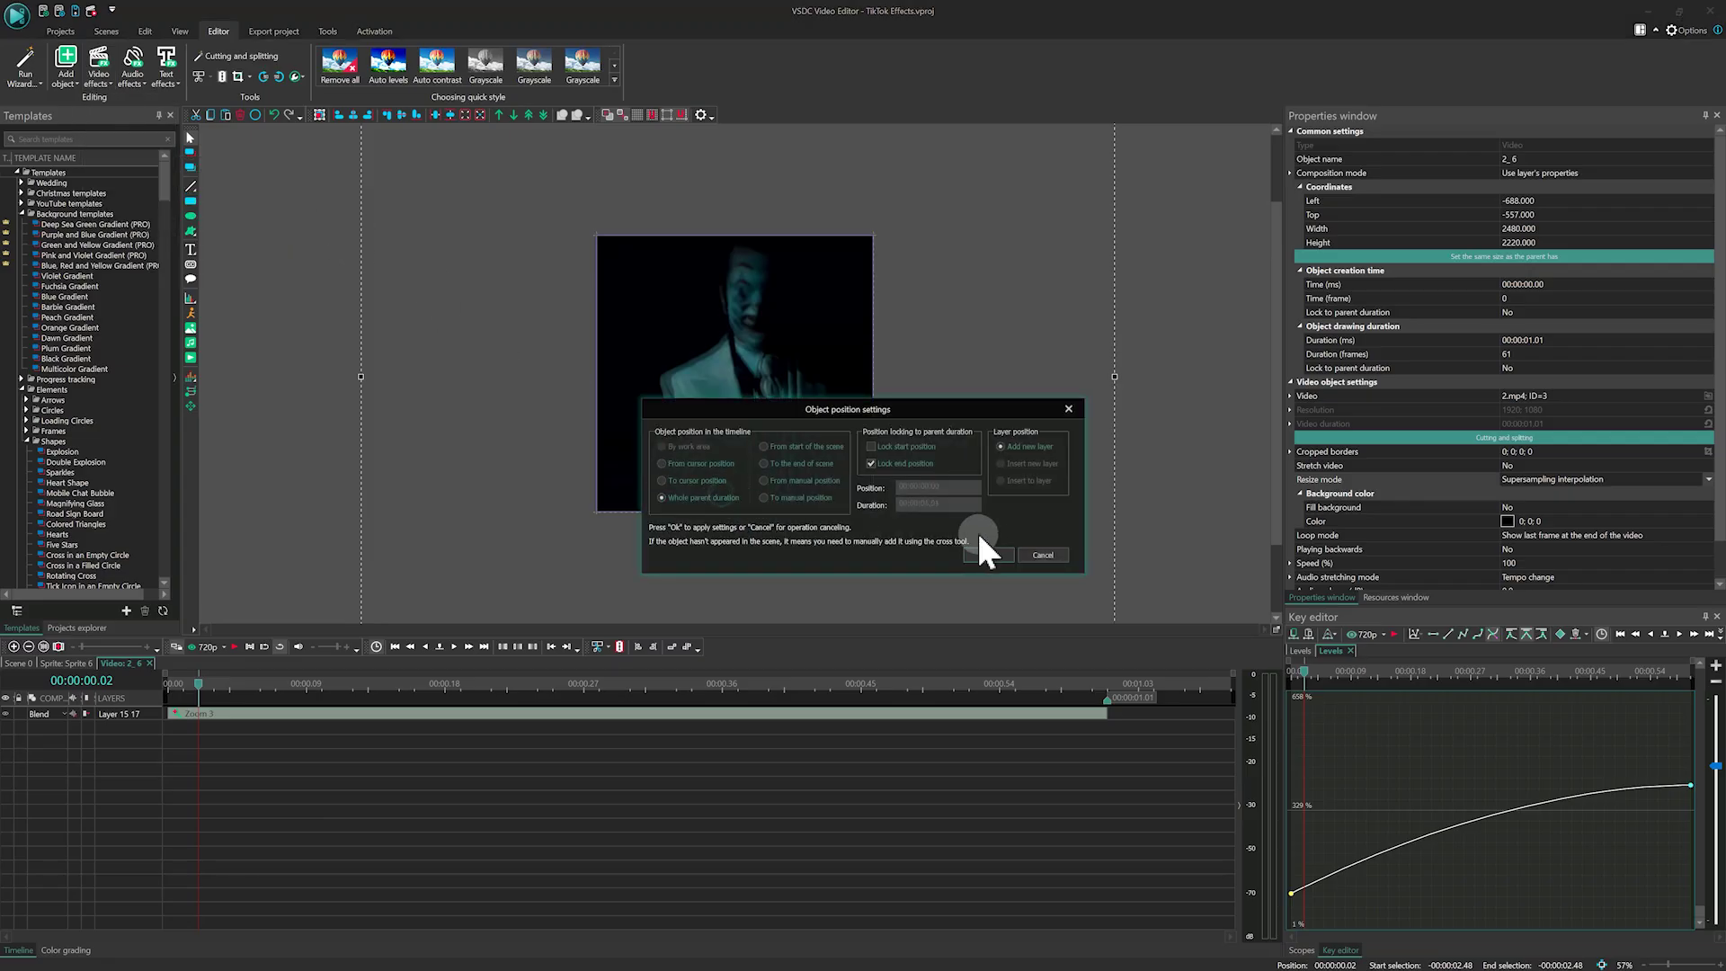
click(989, 556)
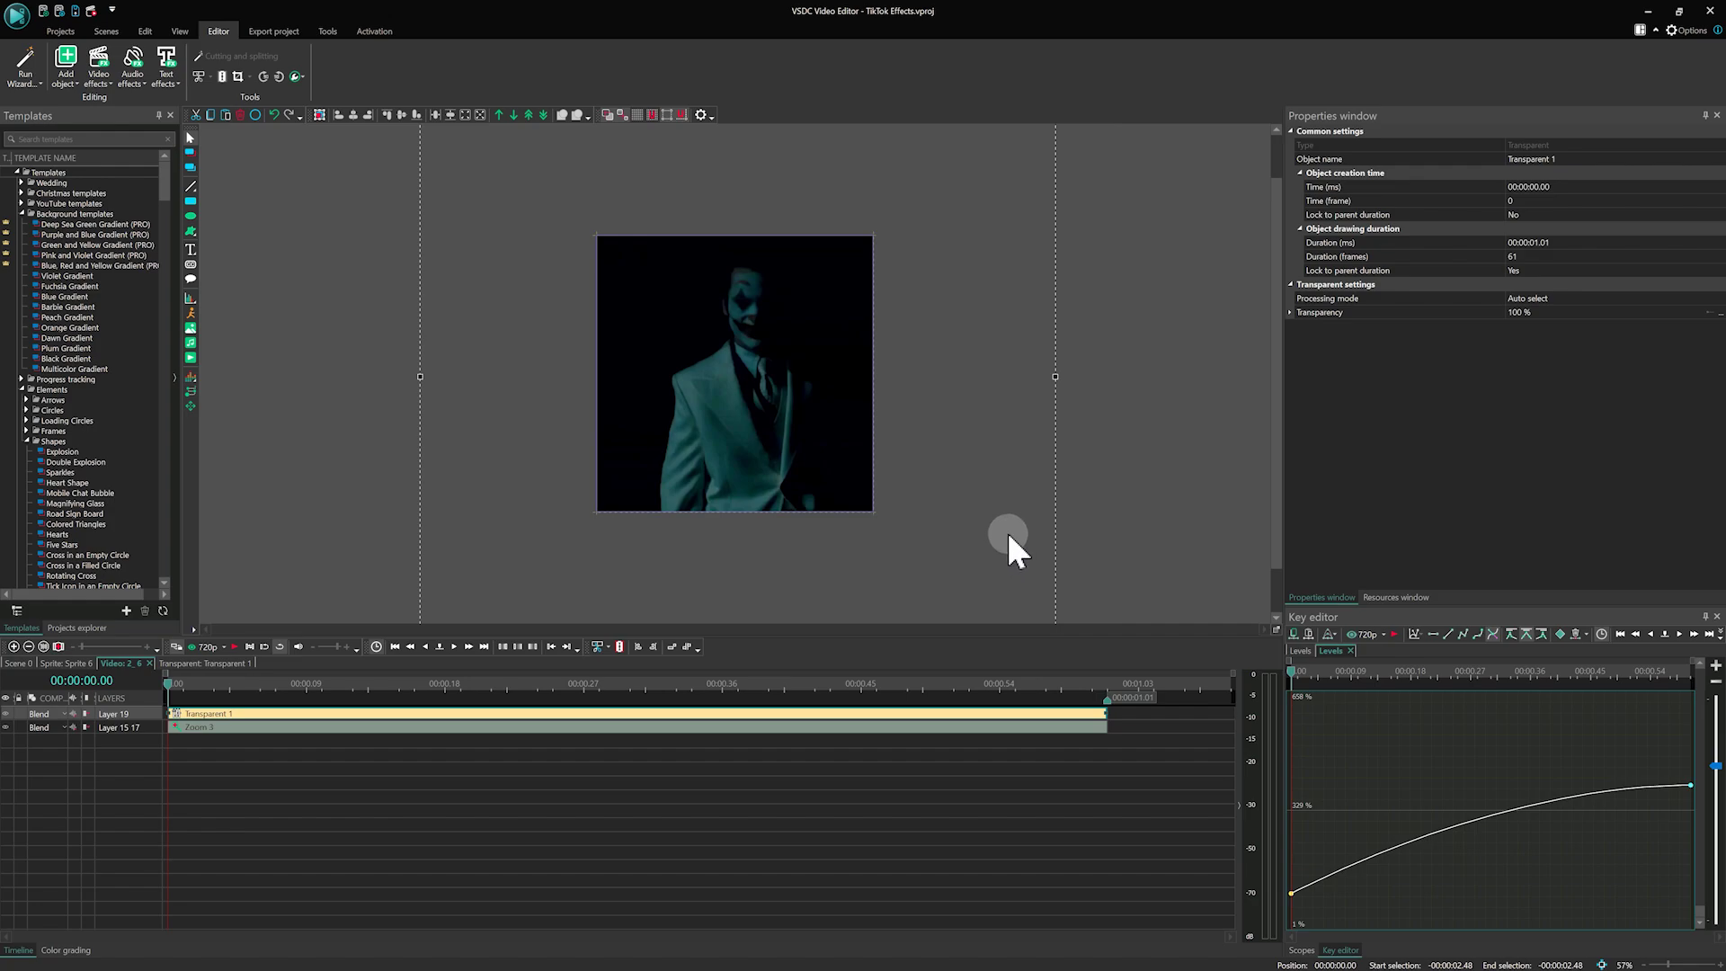
click(1290, 312)
click(1428, 338)
text(0)
key(Return)
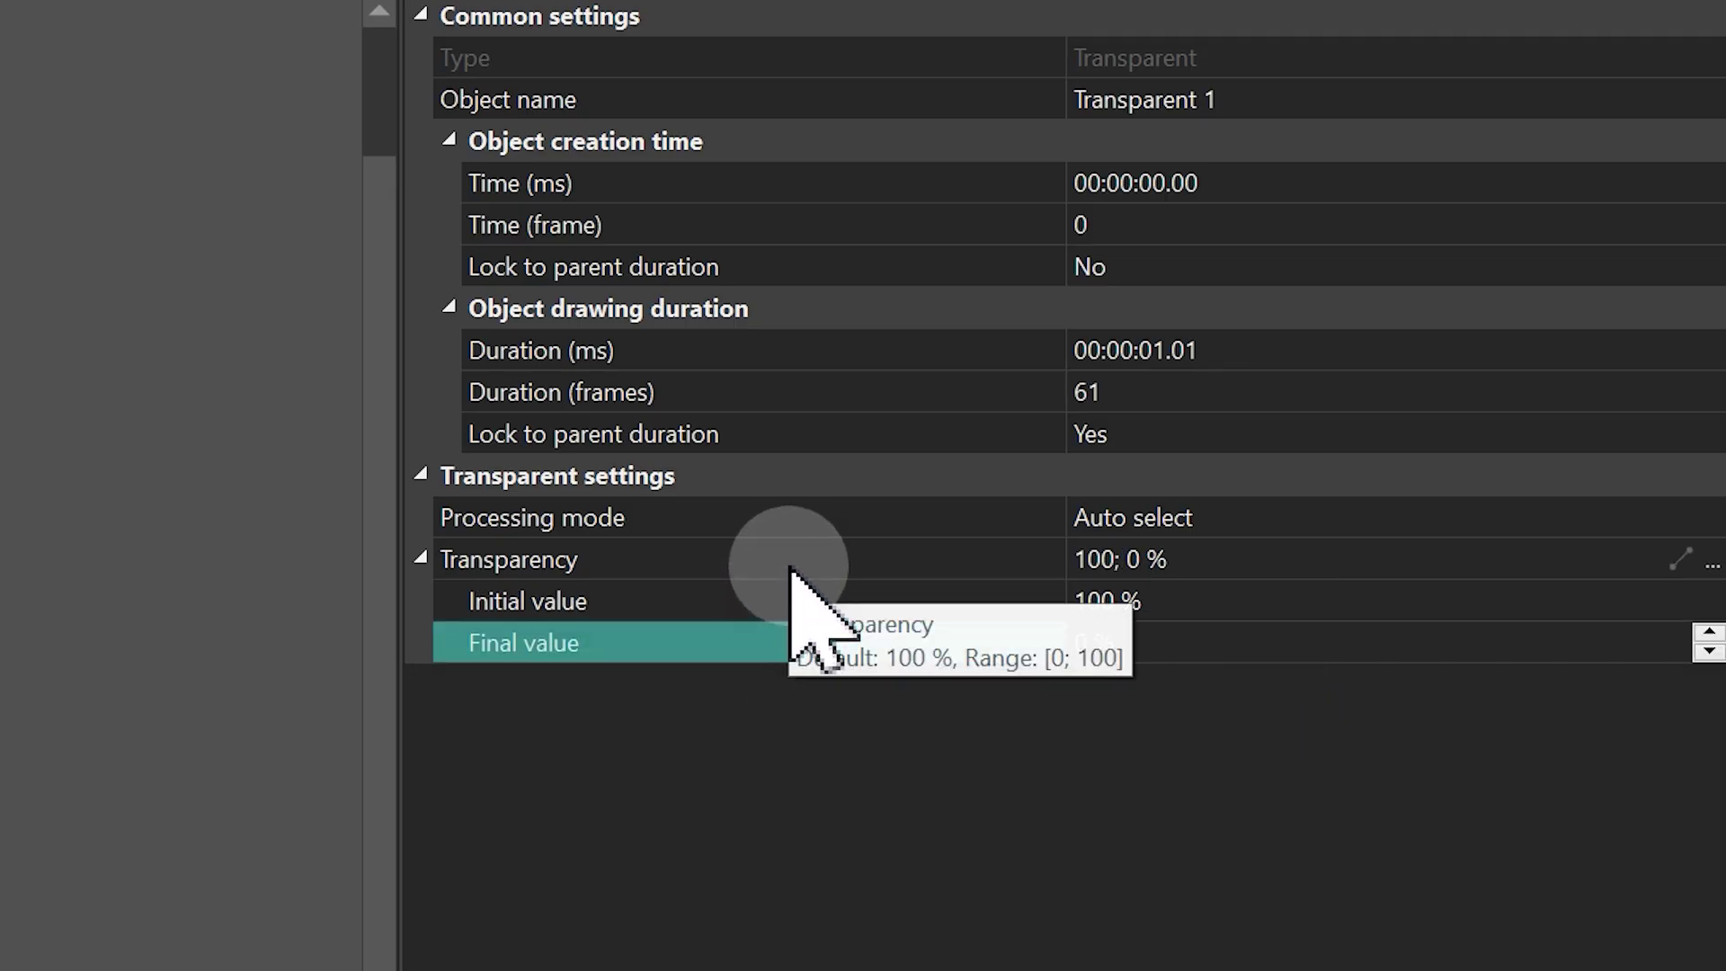
- Apply a curve template to the transparency and drag its Bezier handles into a steep, eased drop
click(1686, 559)
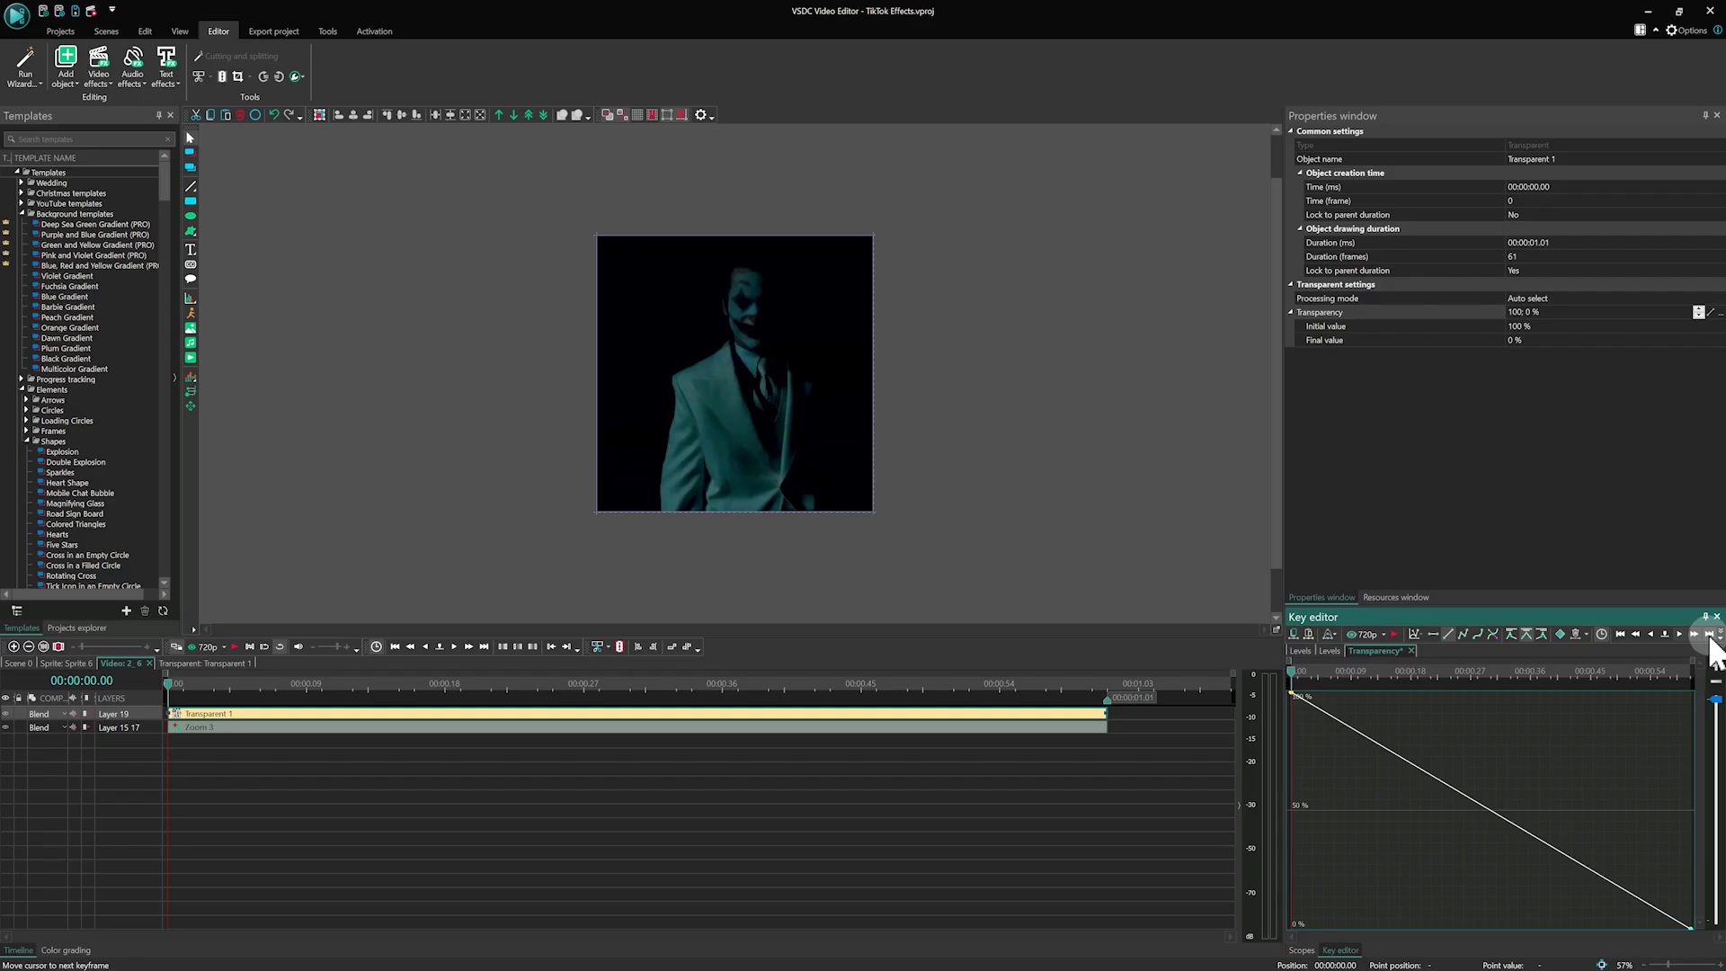
click(1719, 634)
click(1653, 682)
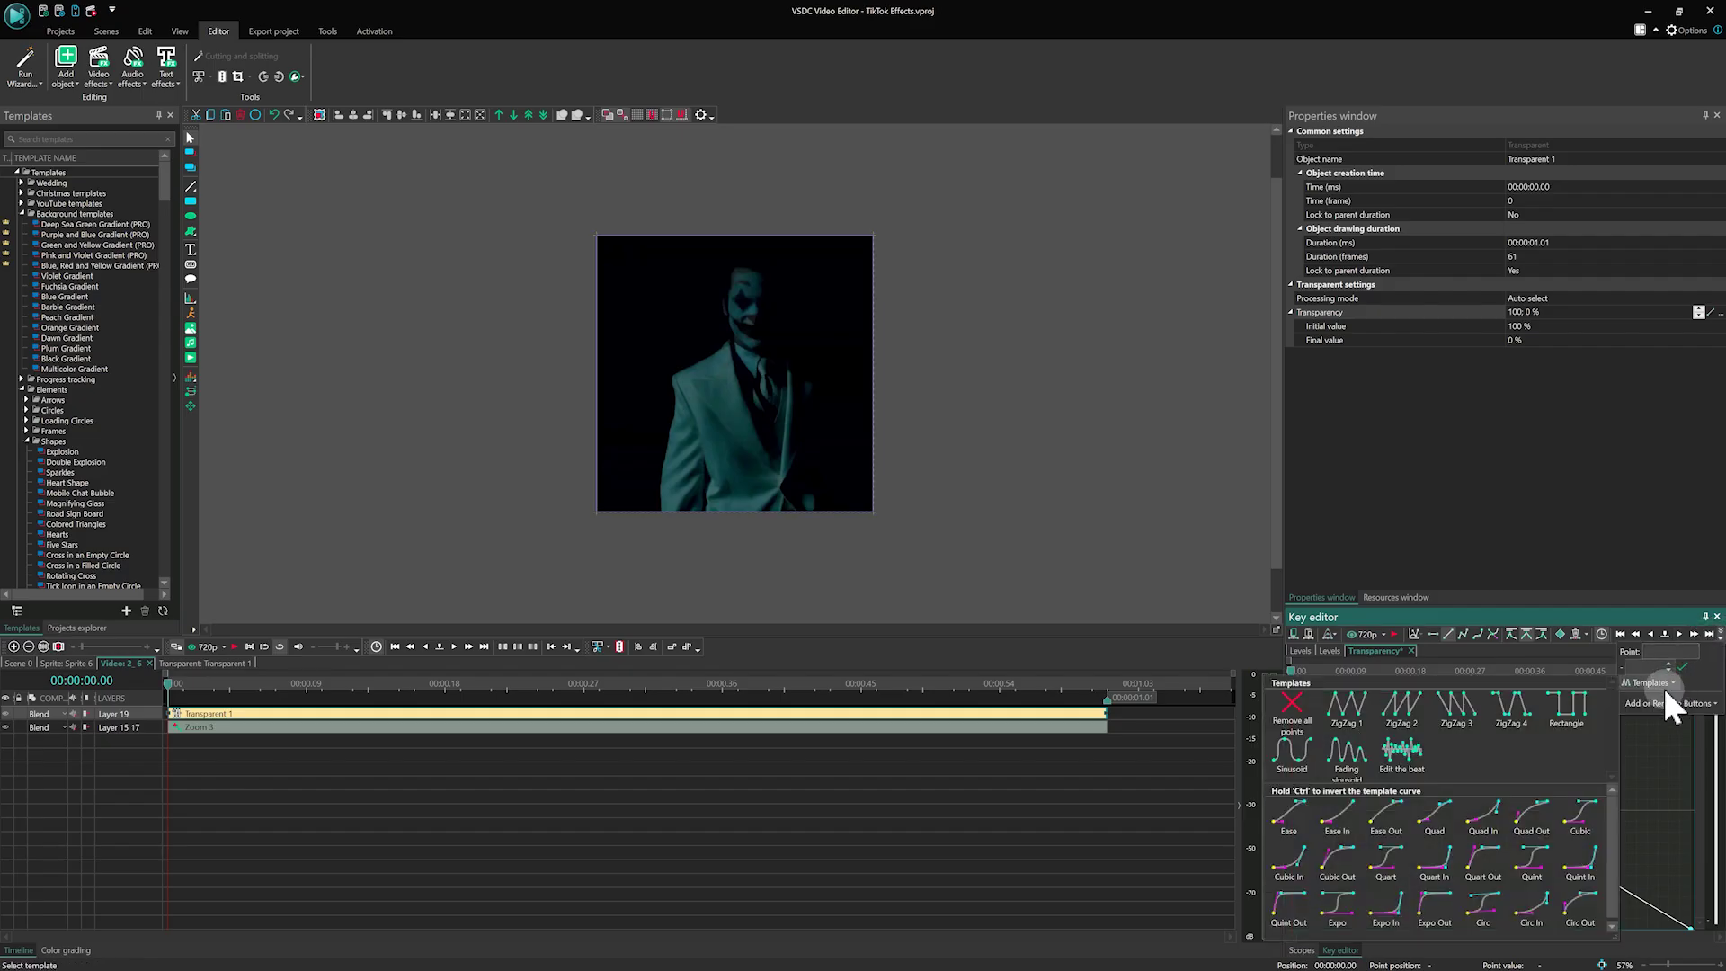
click(1530, 818)
click(1291, 692)
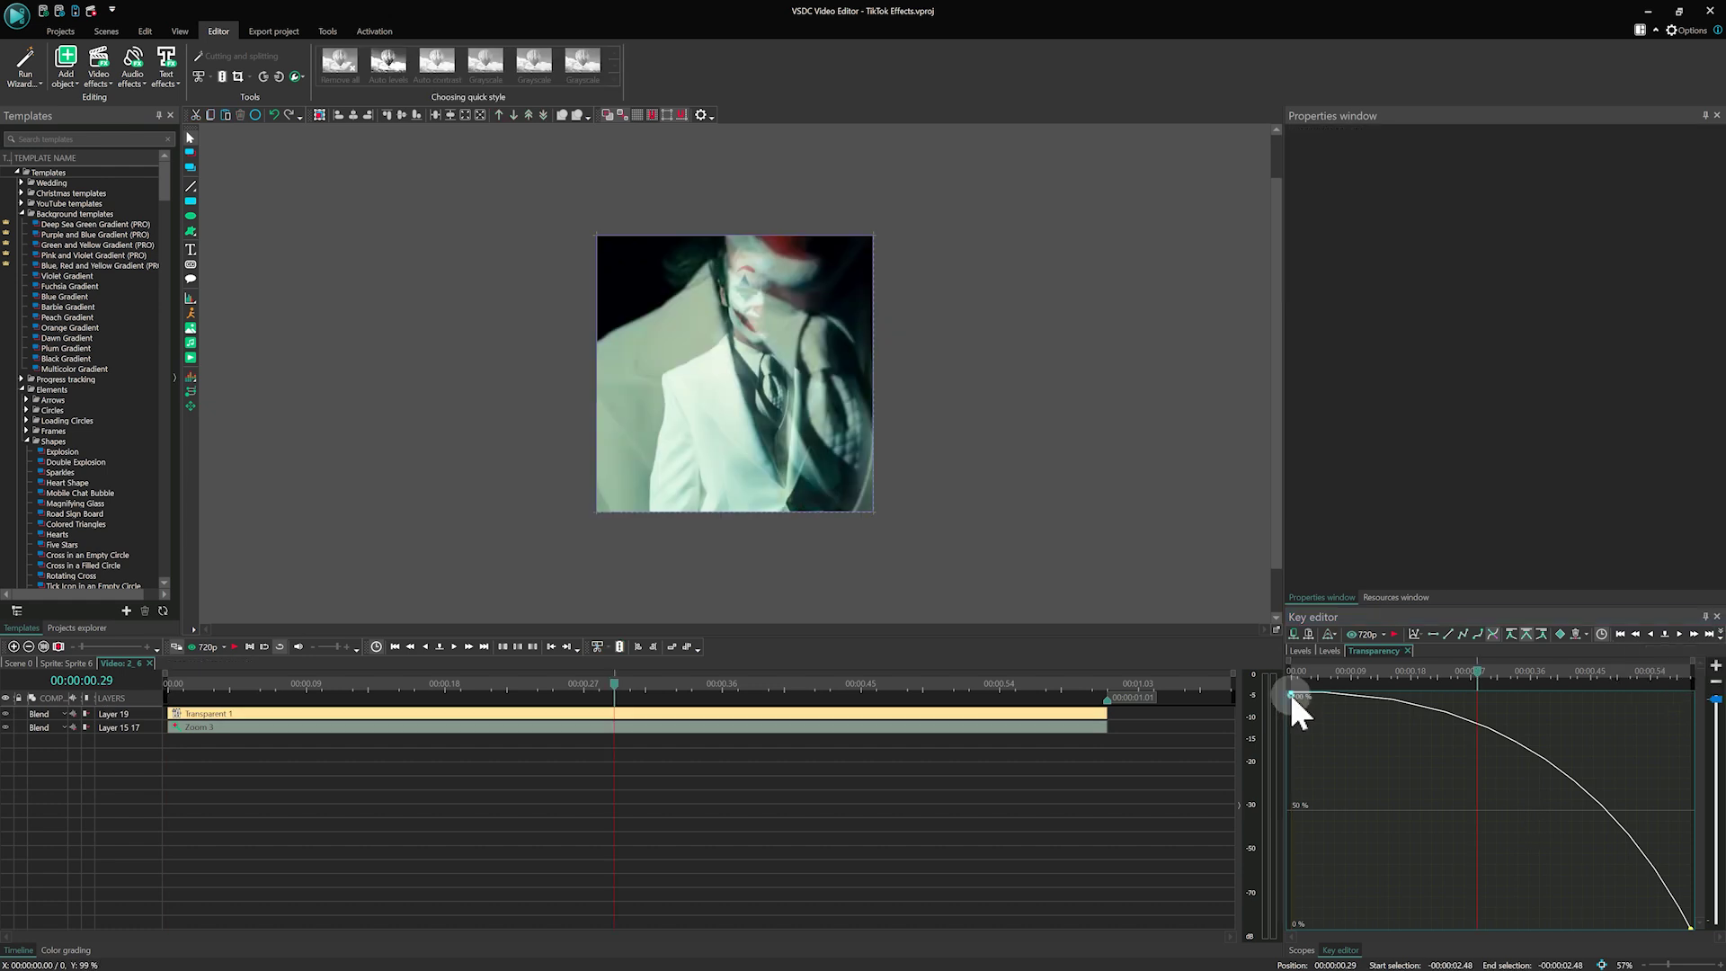
drag(1367, 698, 1365, 836)
drag(1348, 901, 1423, 899)
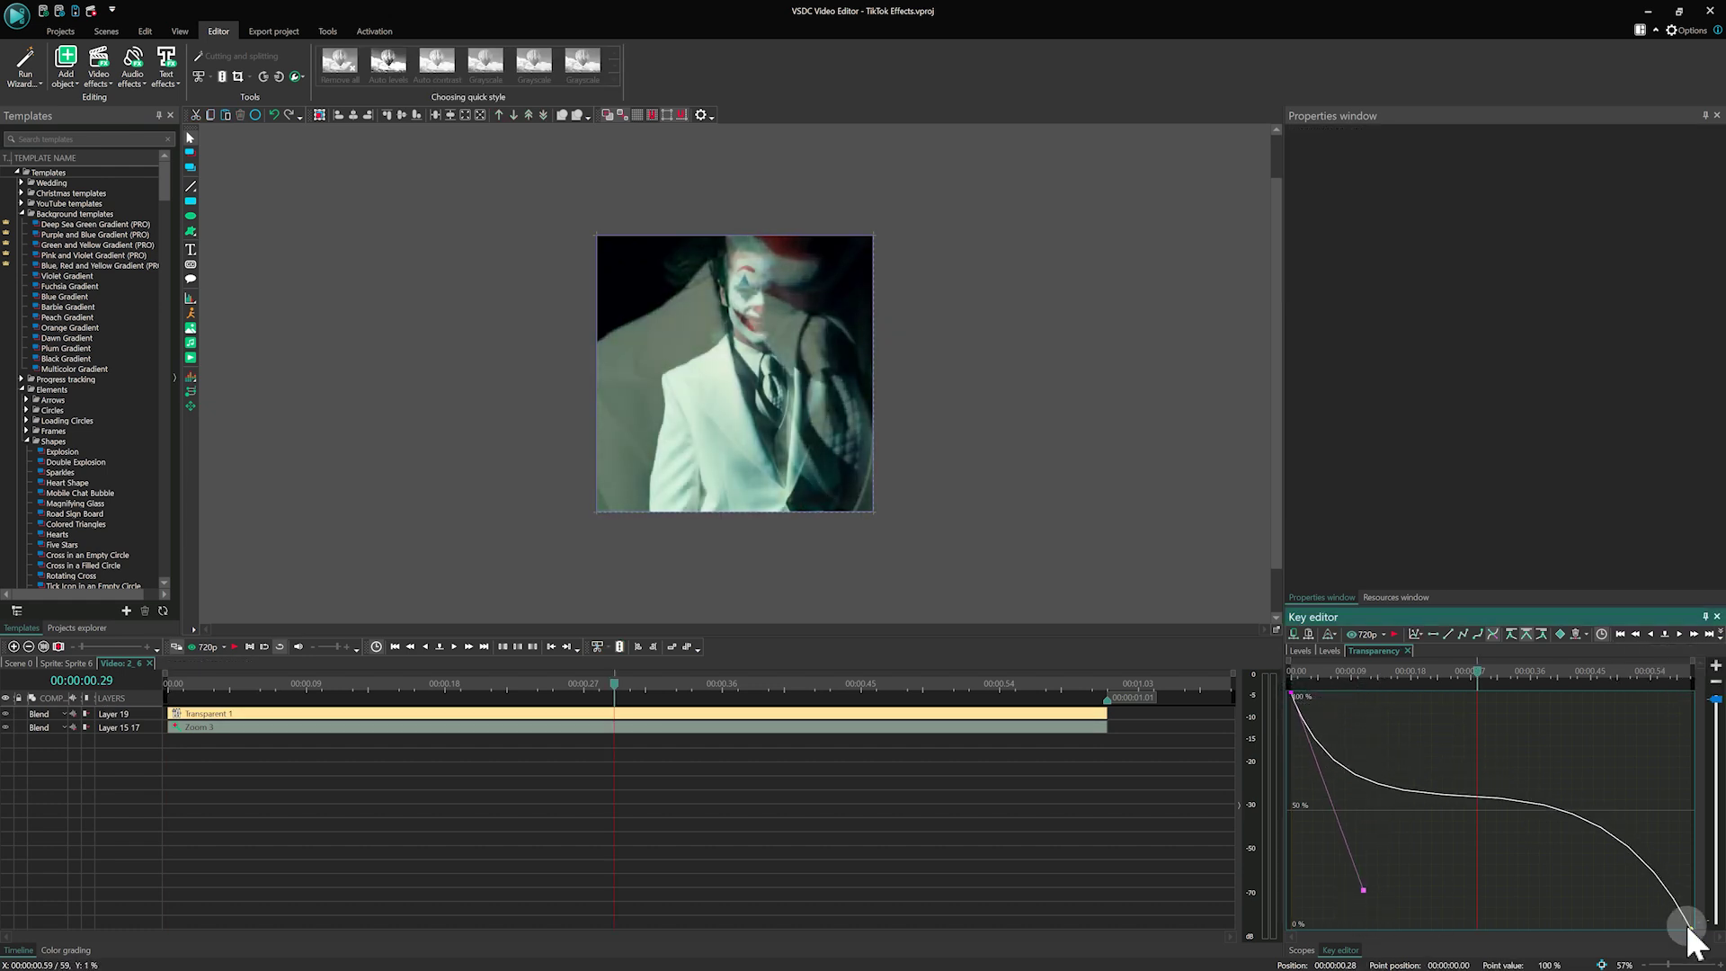
drag(1568, 691, 1495, 885)
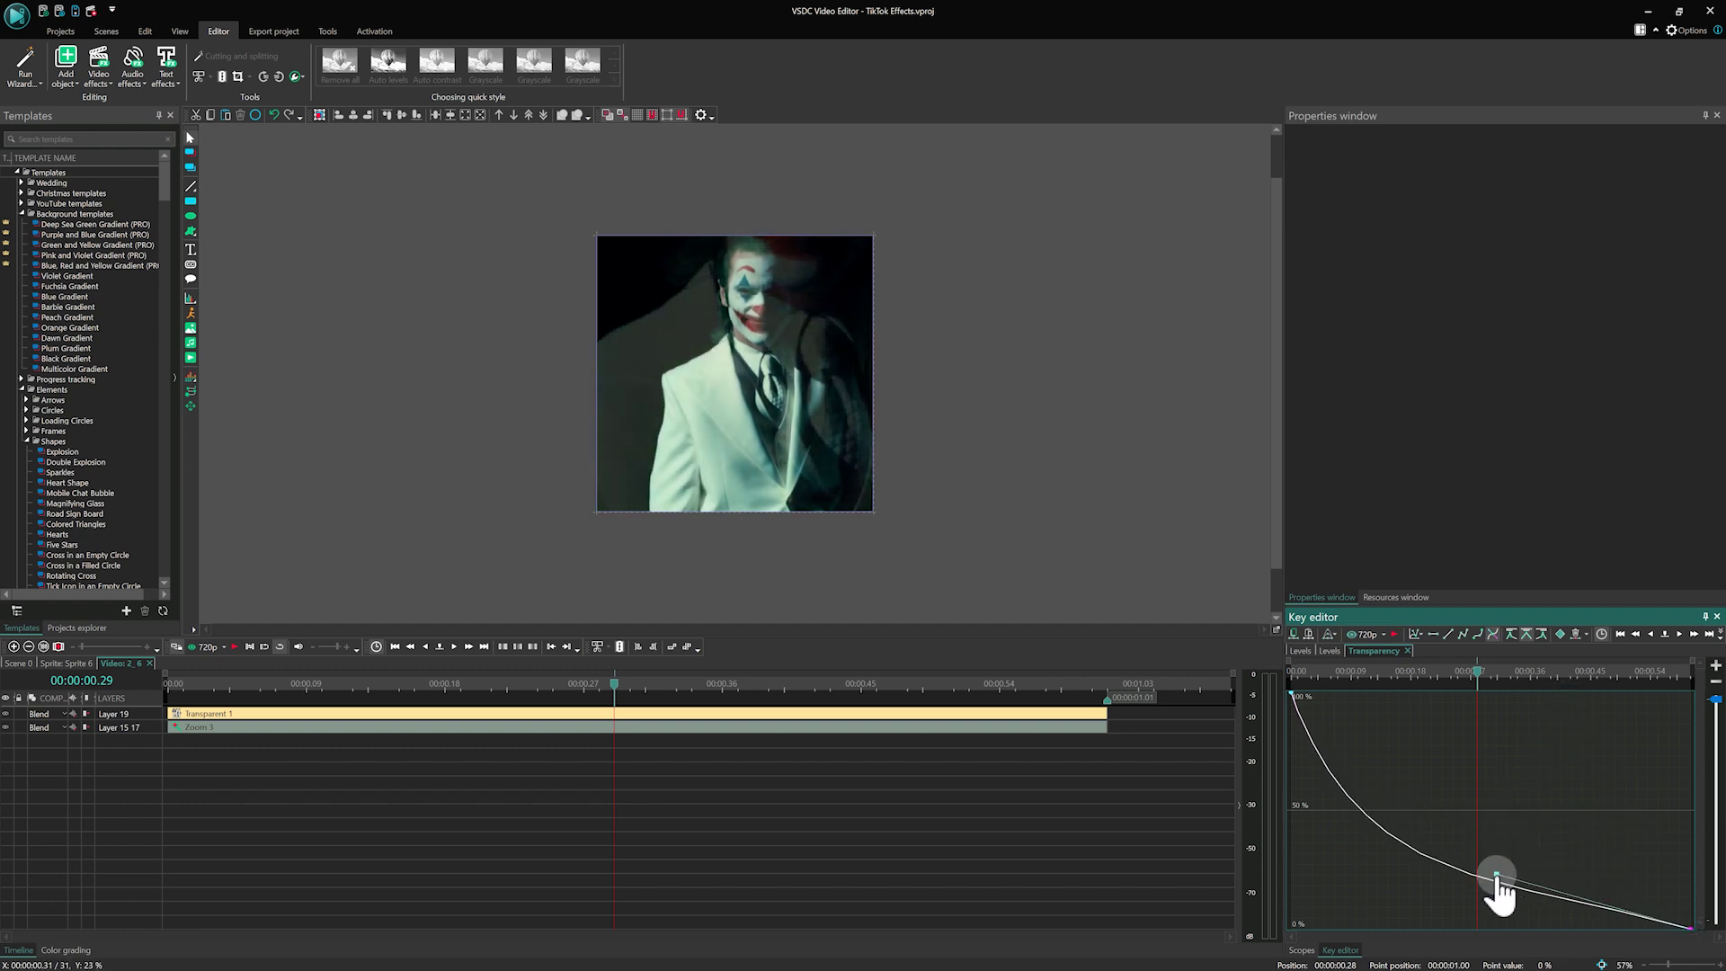
- Replay the clip from the start to check the fade
click(164, 684)
key(space)
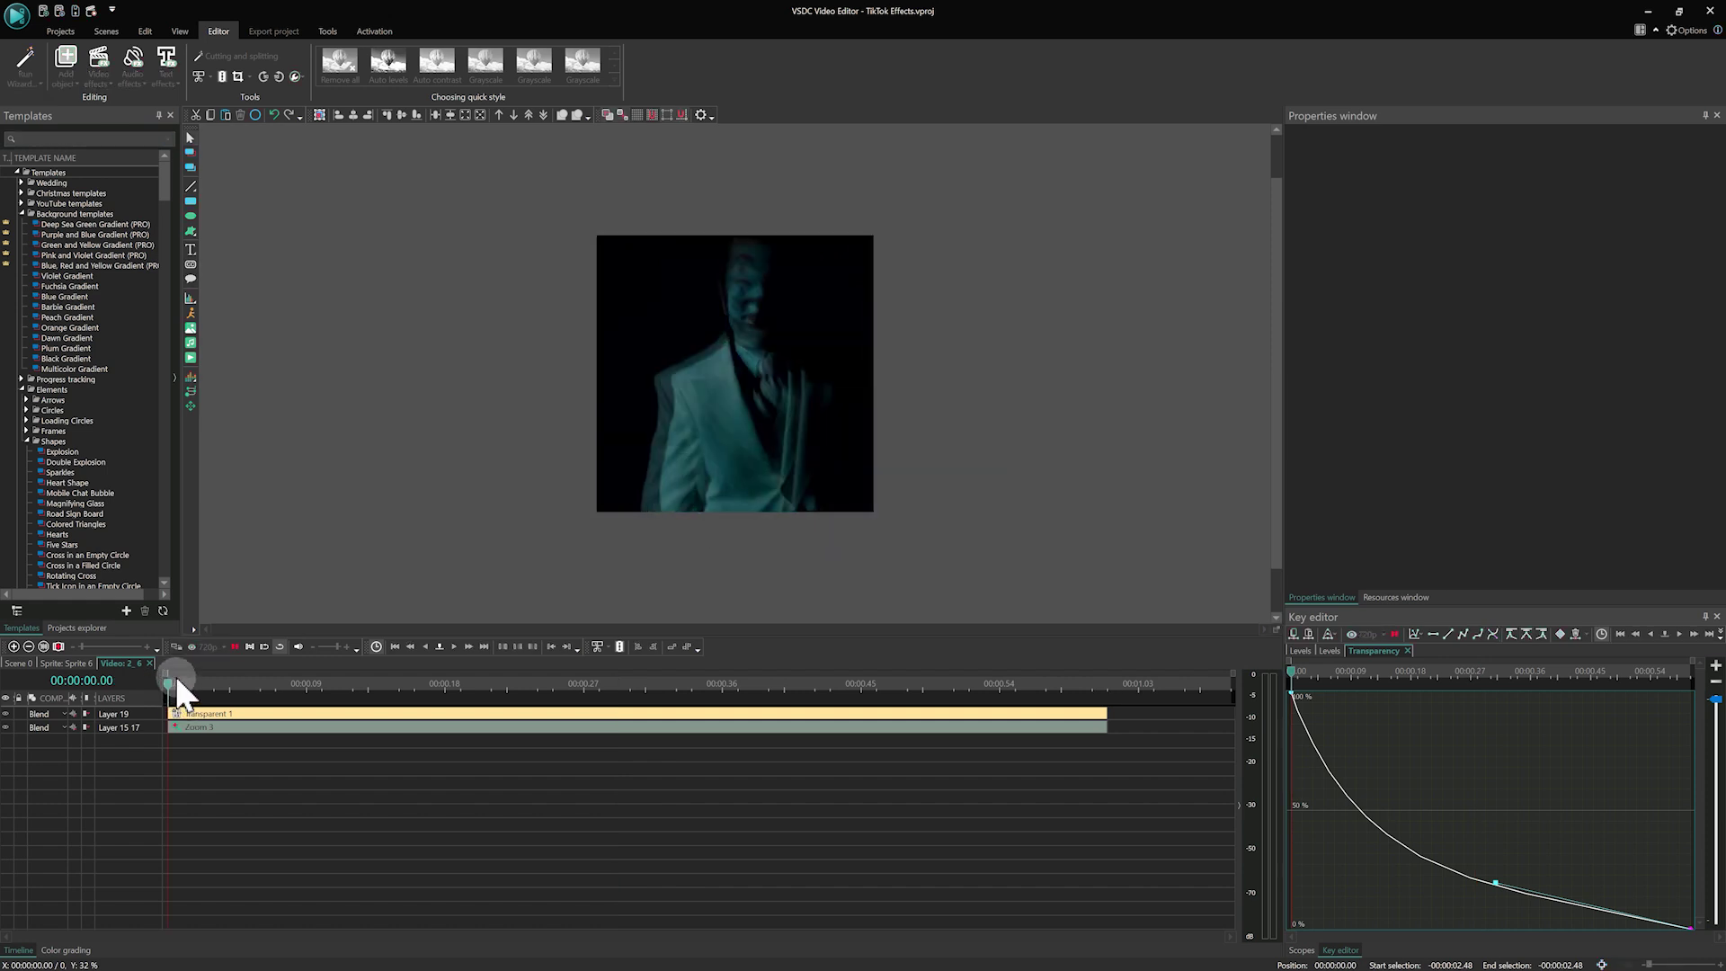
click(366, 666)
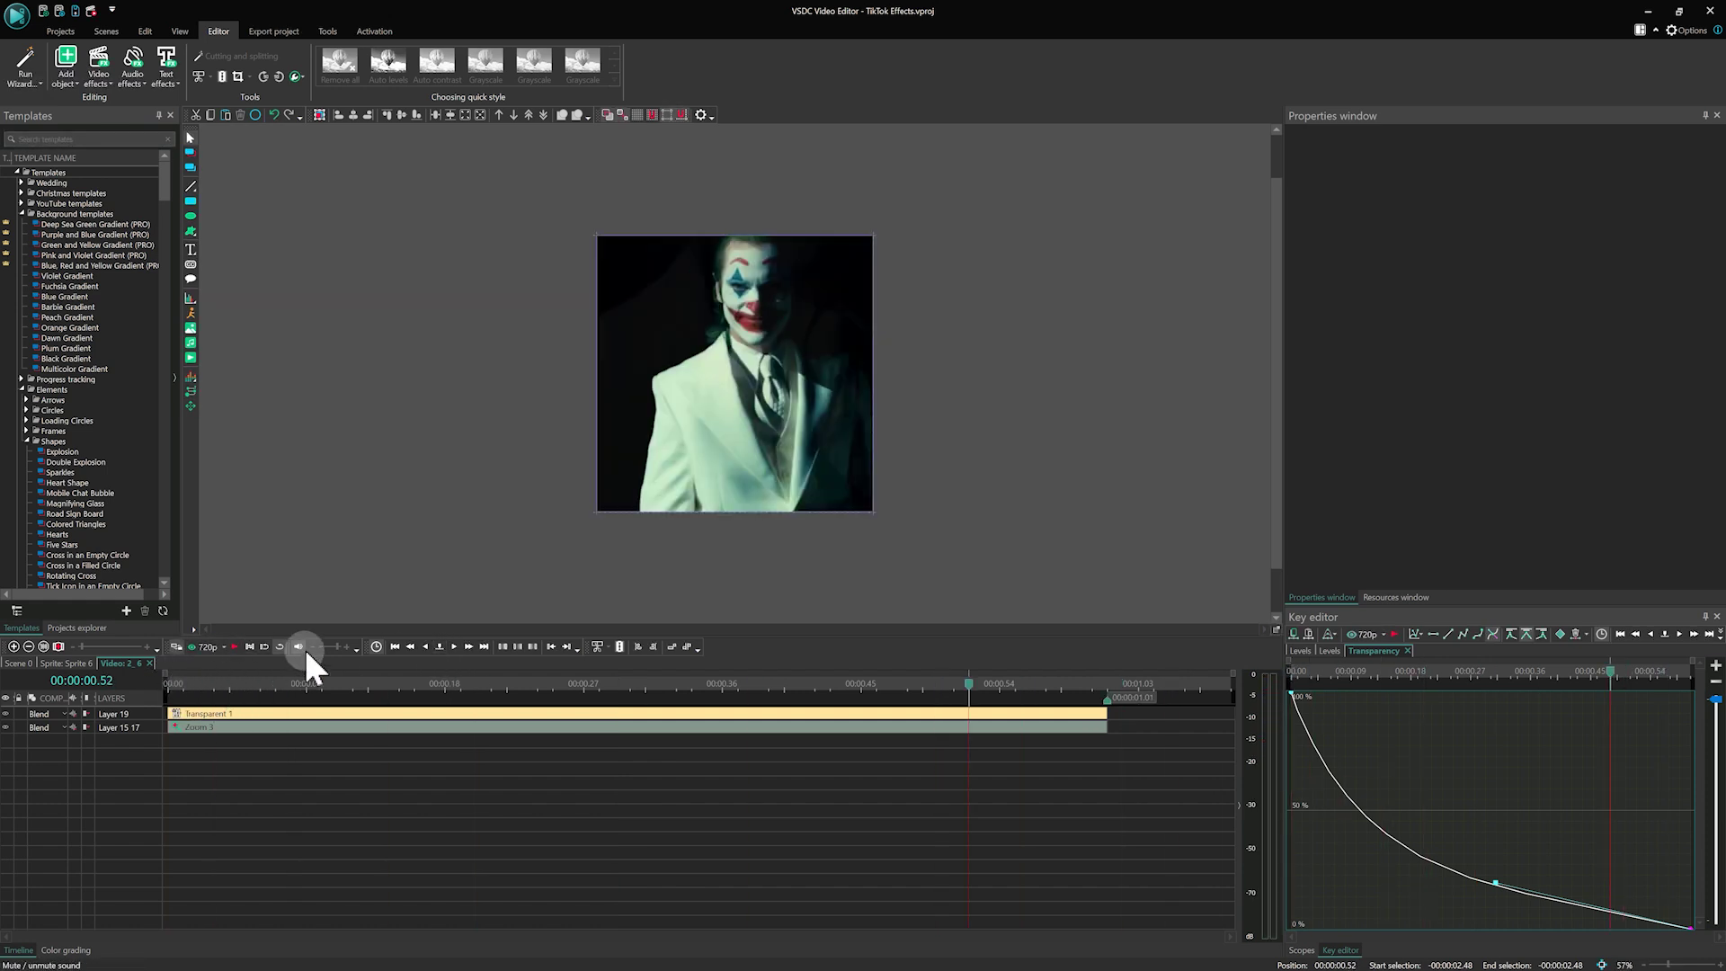
- Add another Custom transparency effect and open its transparency curve
click(97, 68)
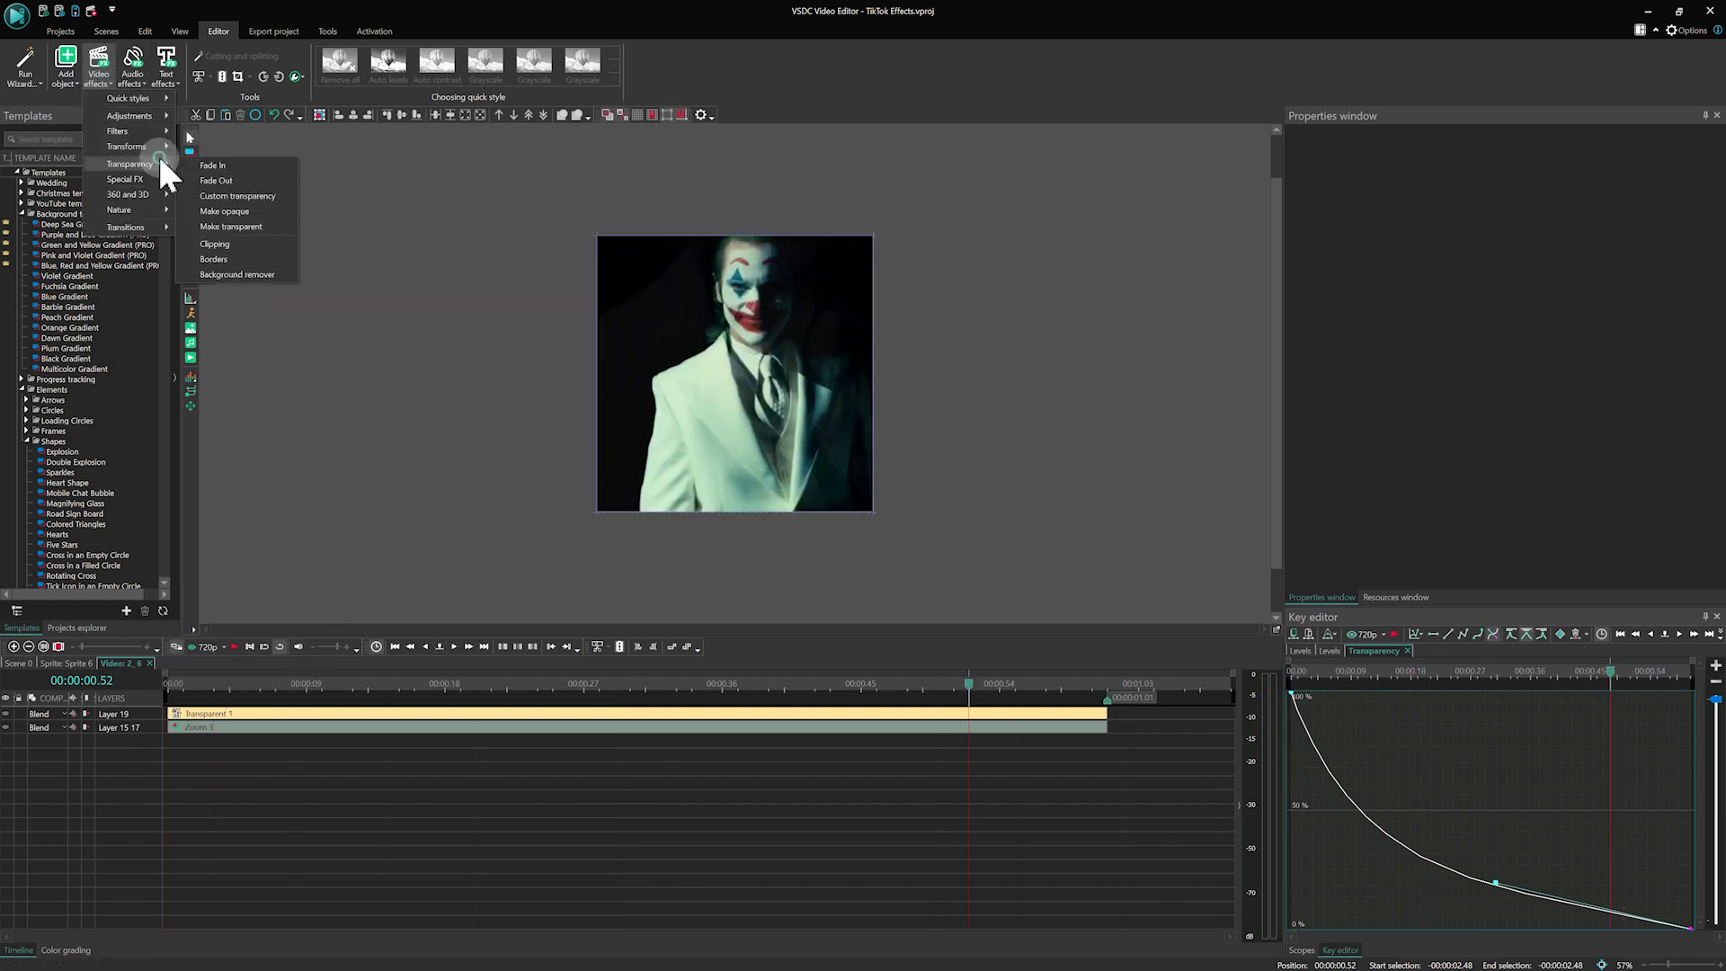
mouse_move(158, 164)
click(258, 196)
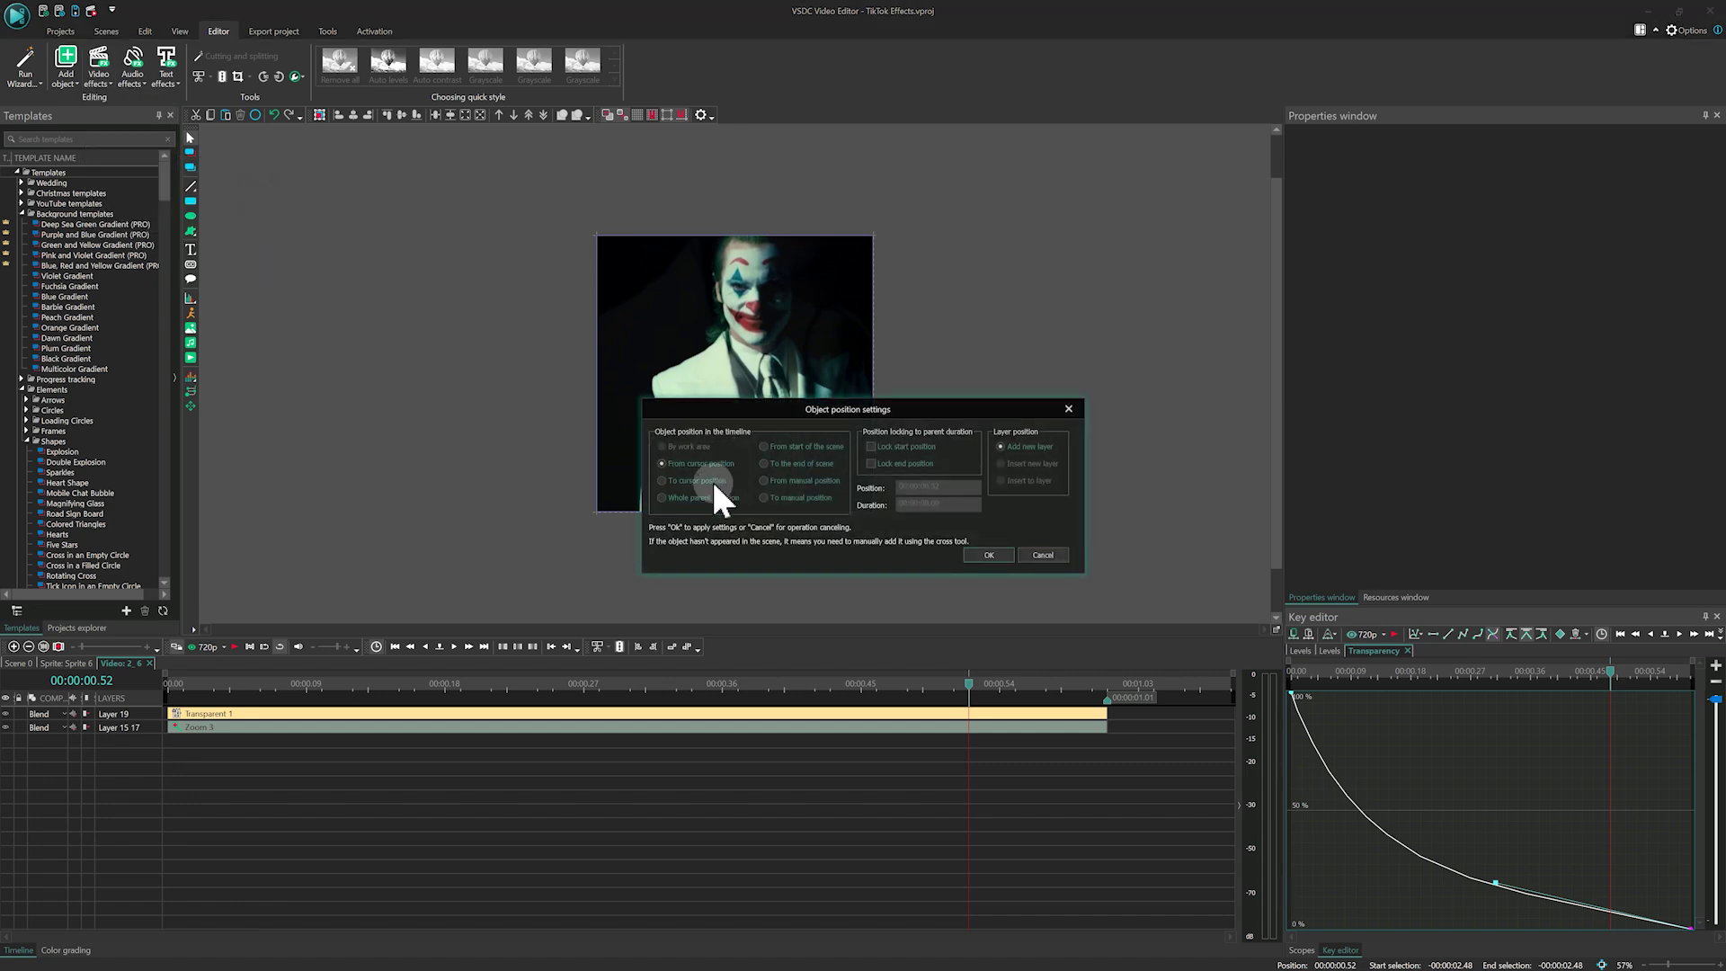
click(987, 555)
click(1718, 428)
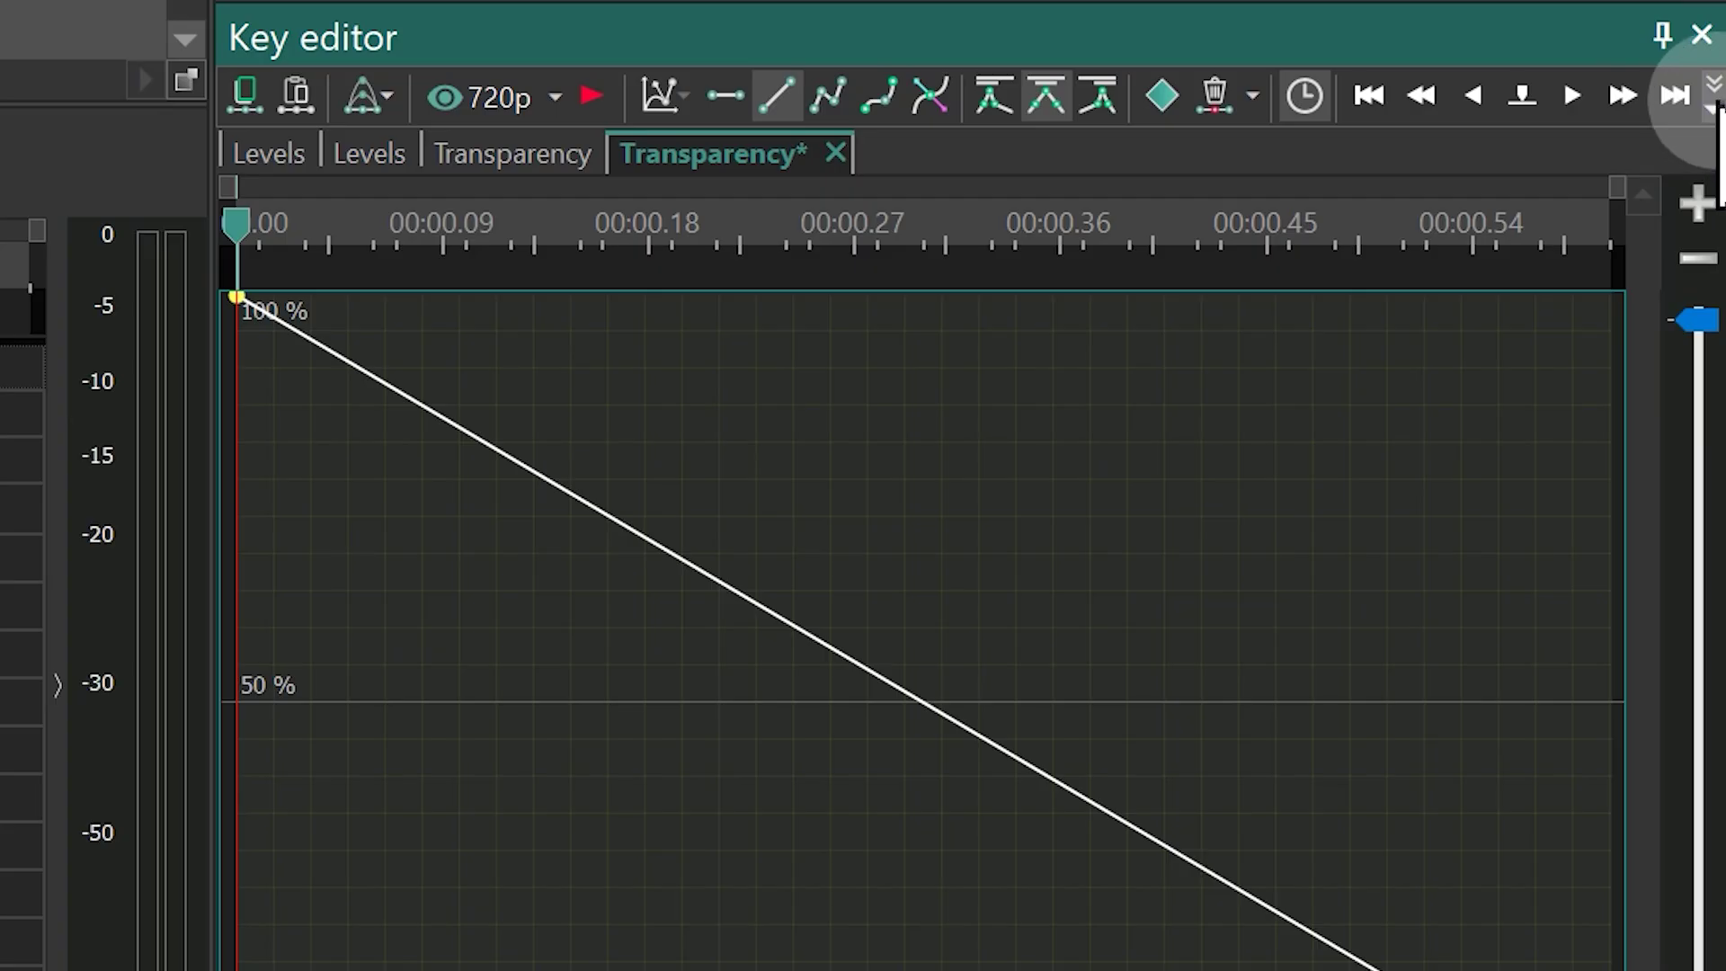
- Generate beat points from sound_1 with Minimum 0.02, threshold 30 % and scale factor 2.0
click(1711, 95)
click(1475, 262)
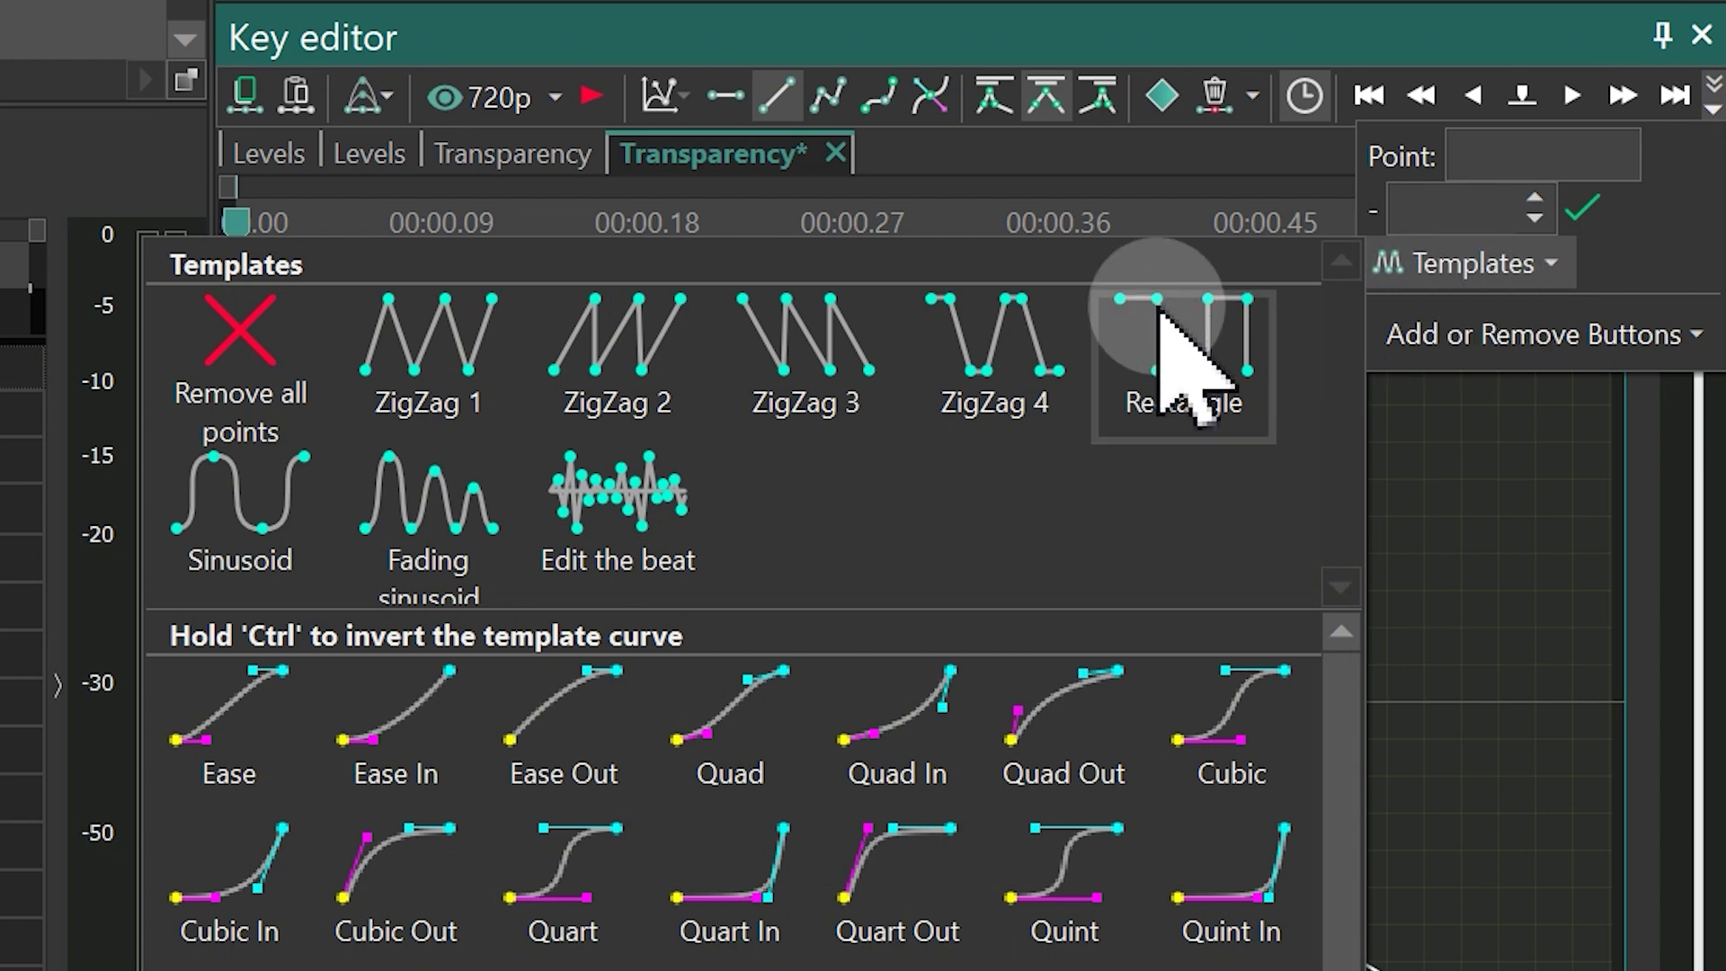
click(683, 517)
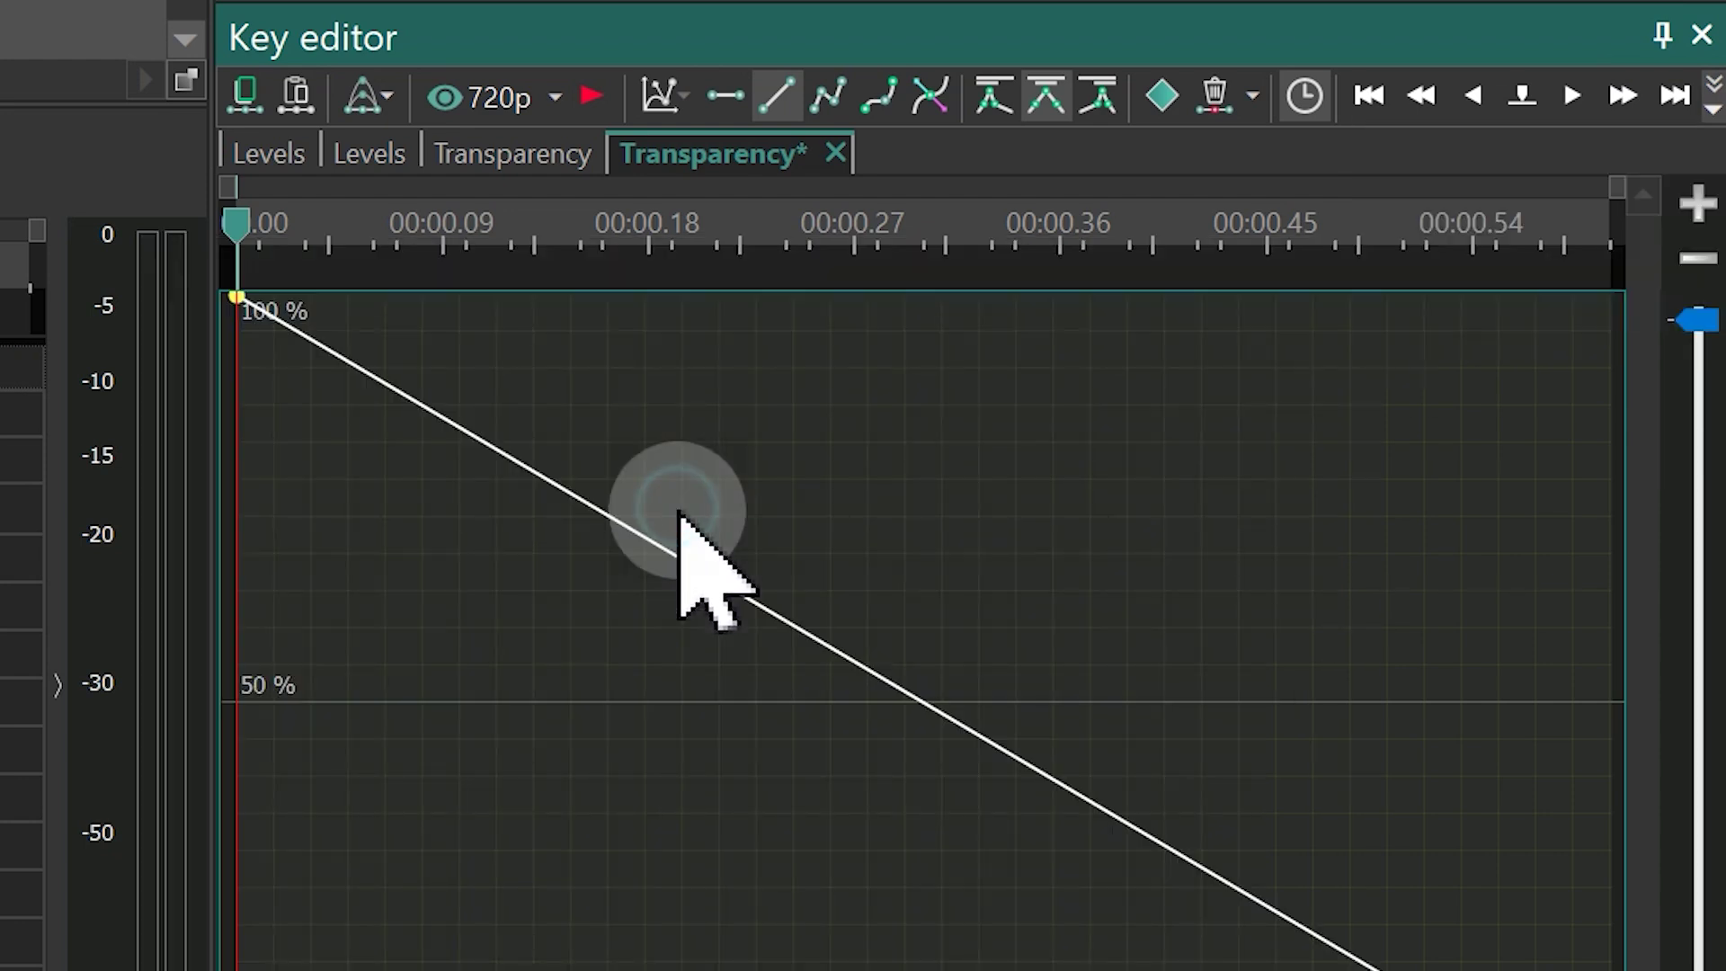
click(1295, 201)
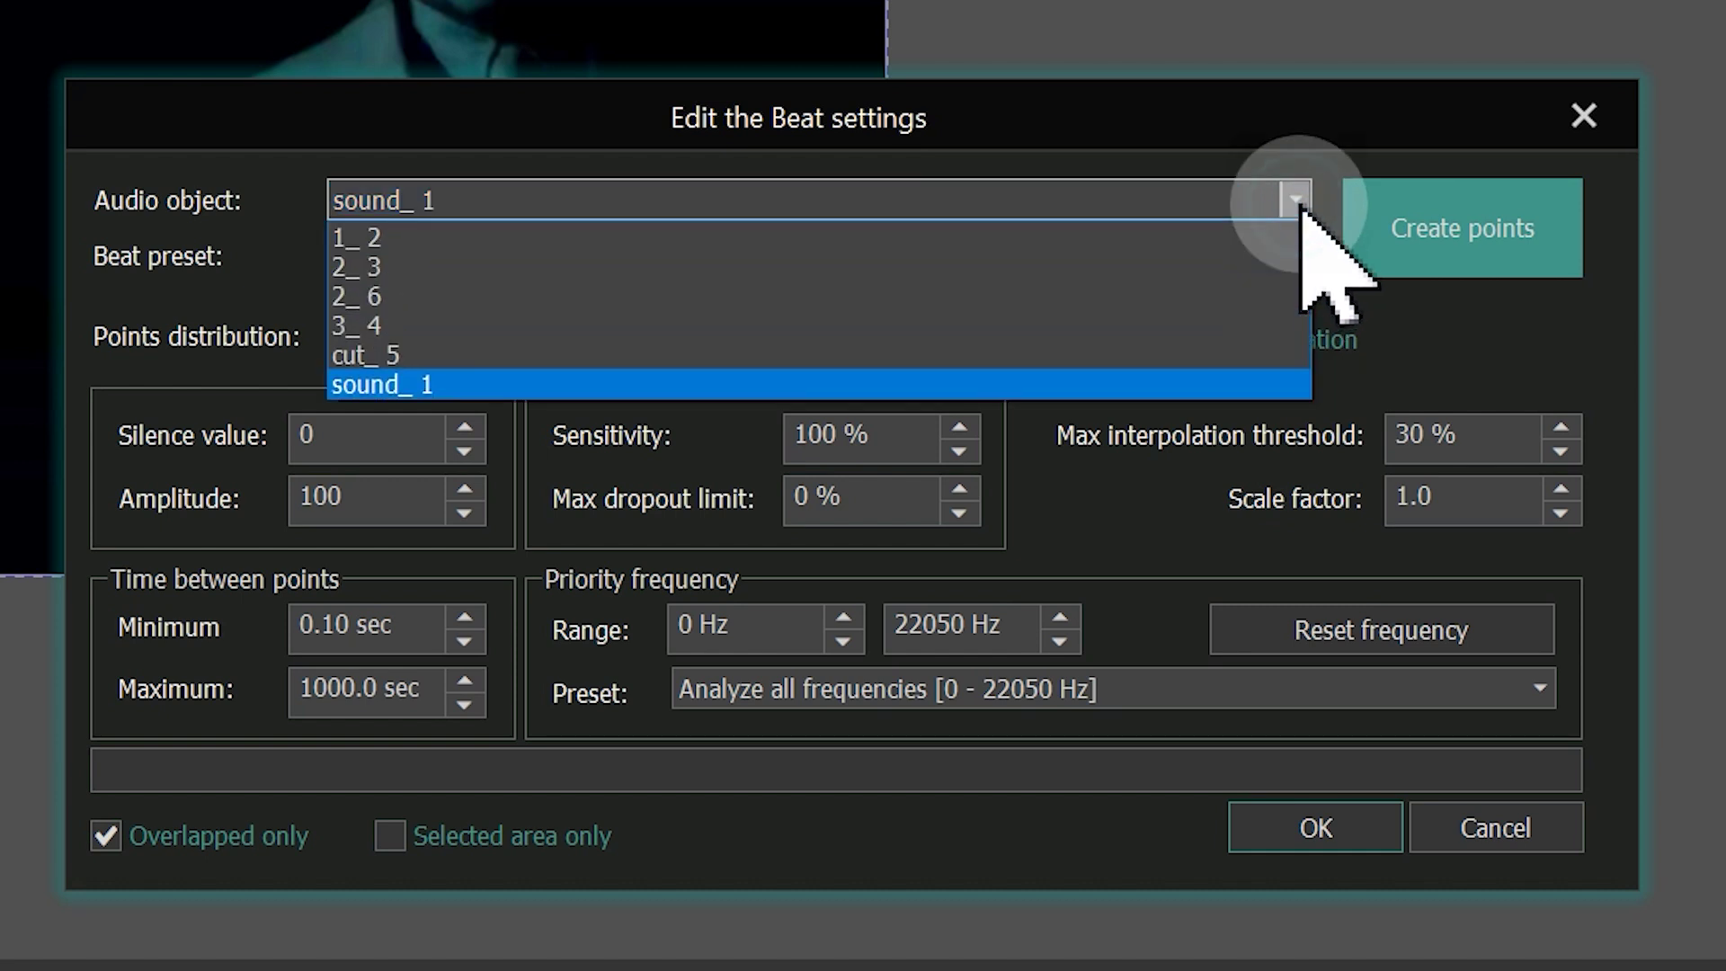
click(1296, 202)
click(423, 627)
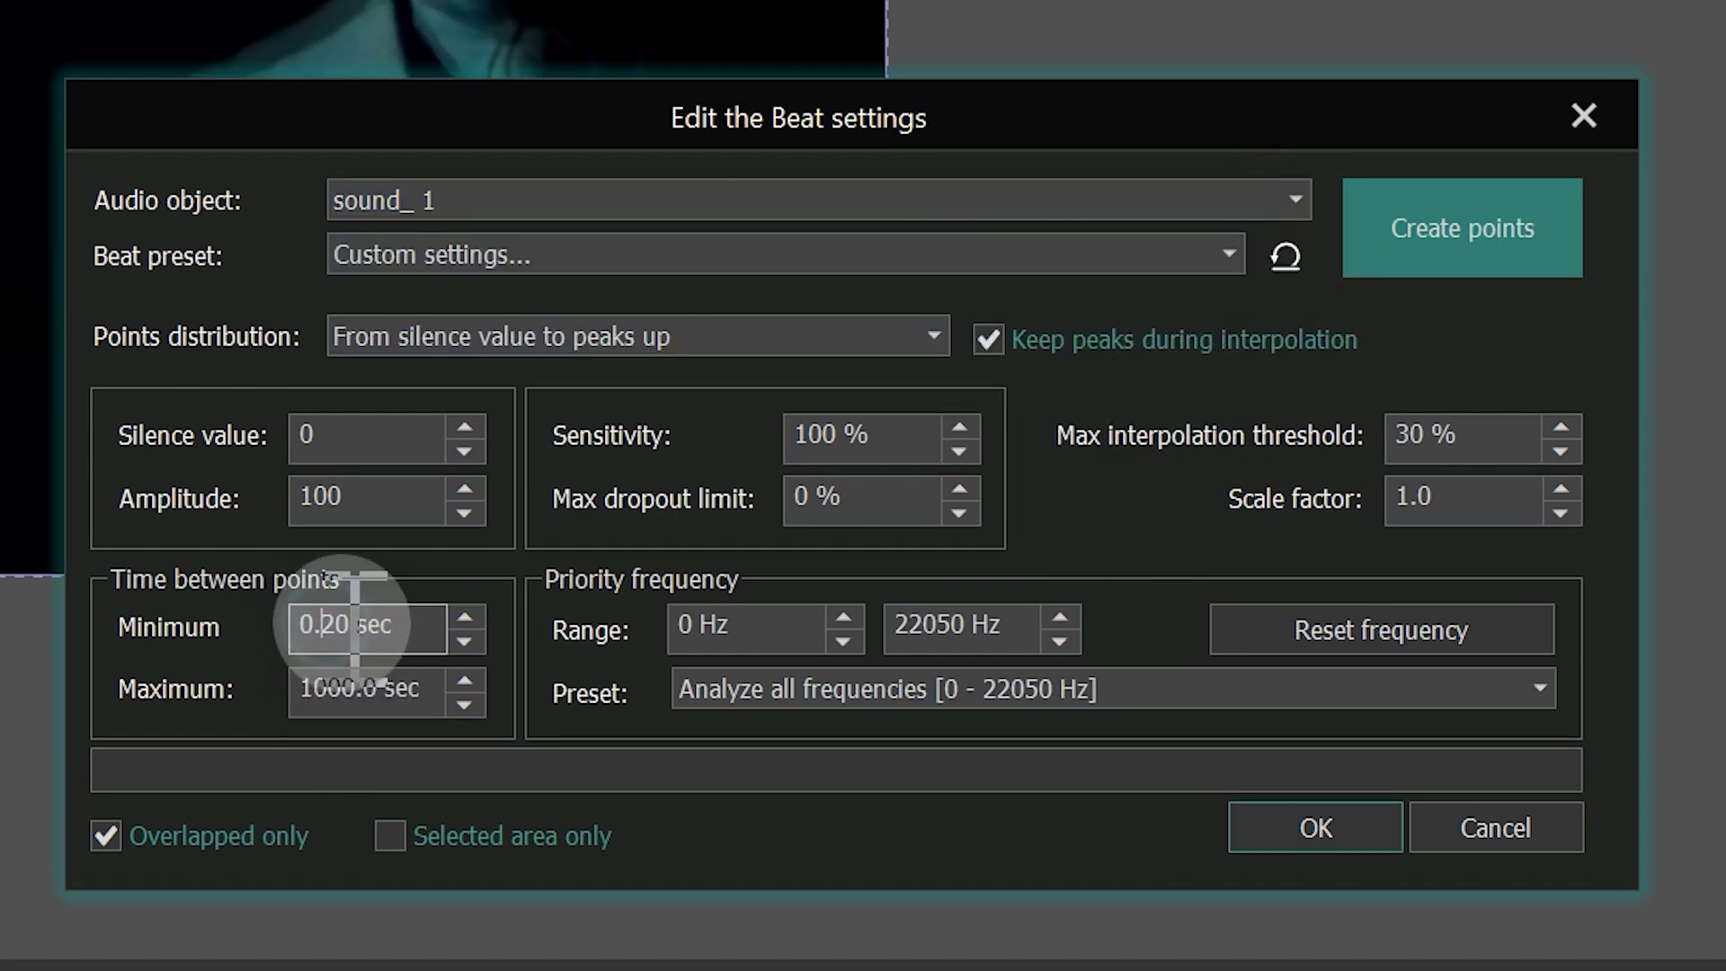
key(BackSpace)
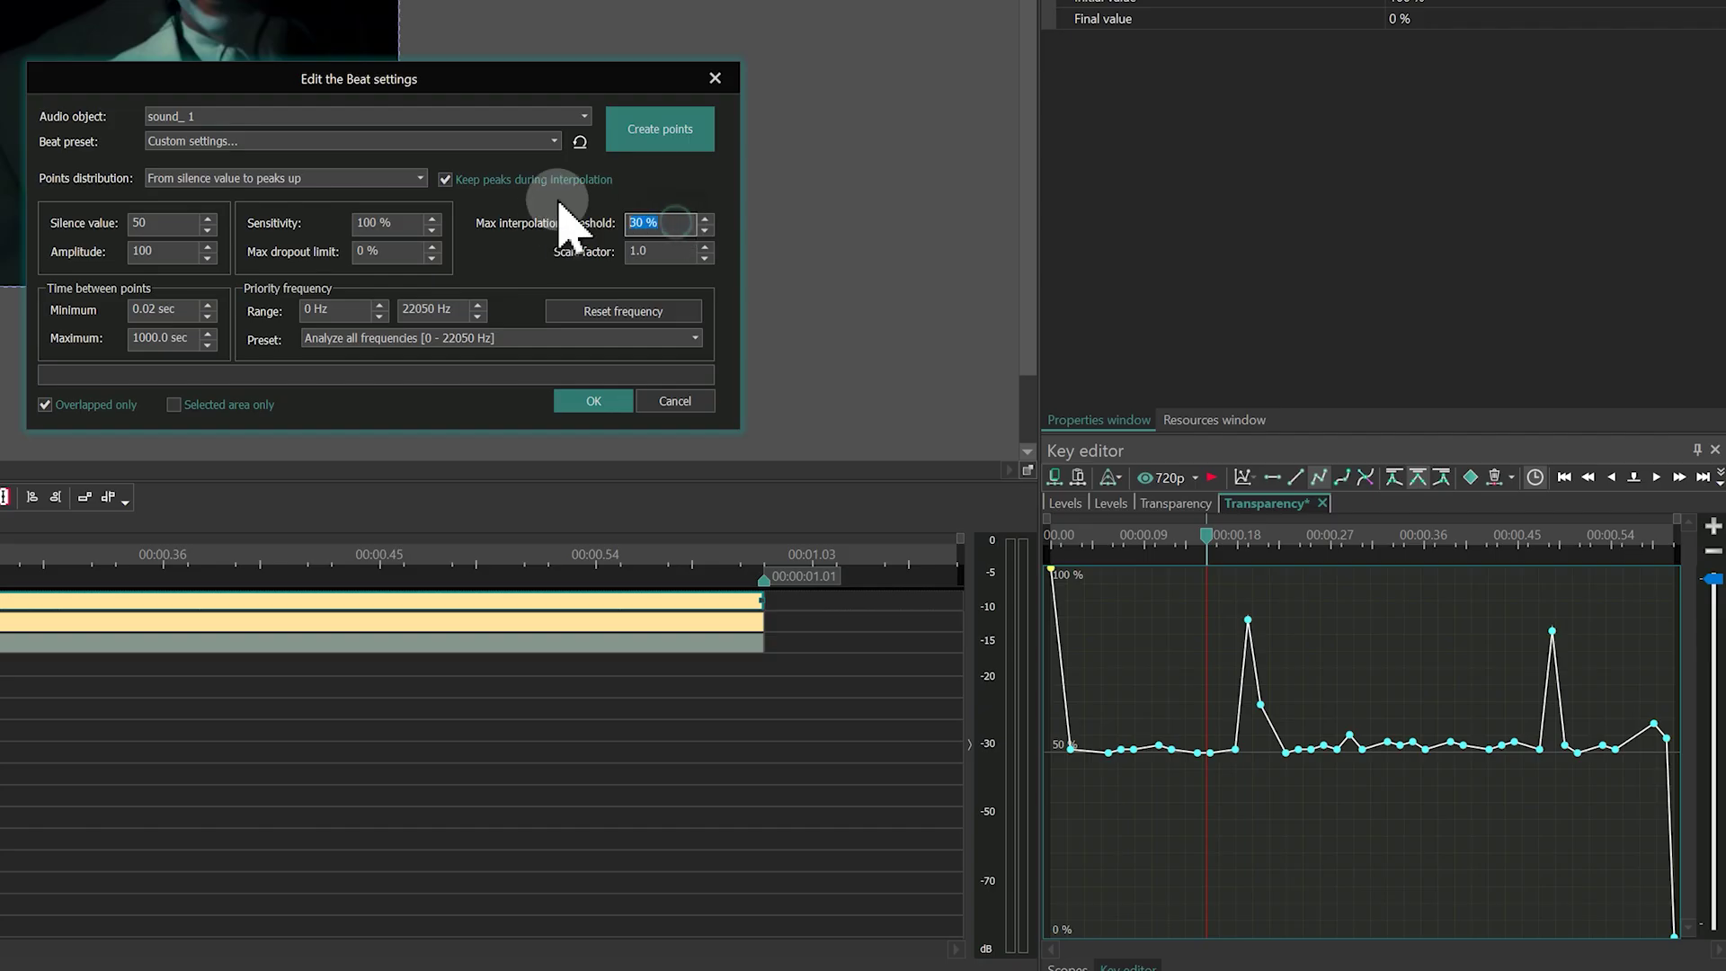
click(1463, 227)
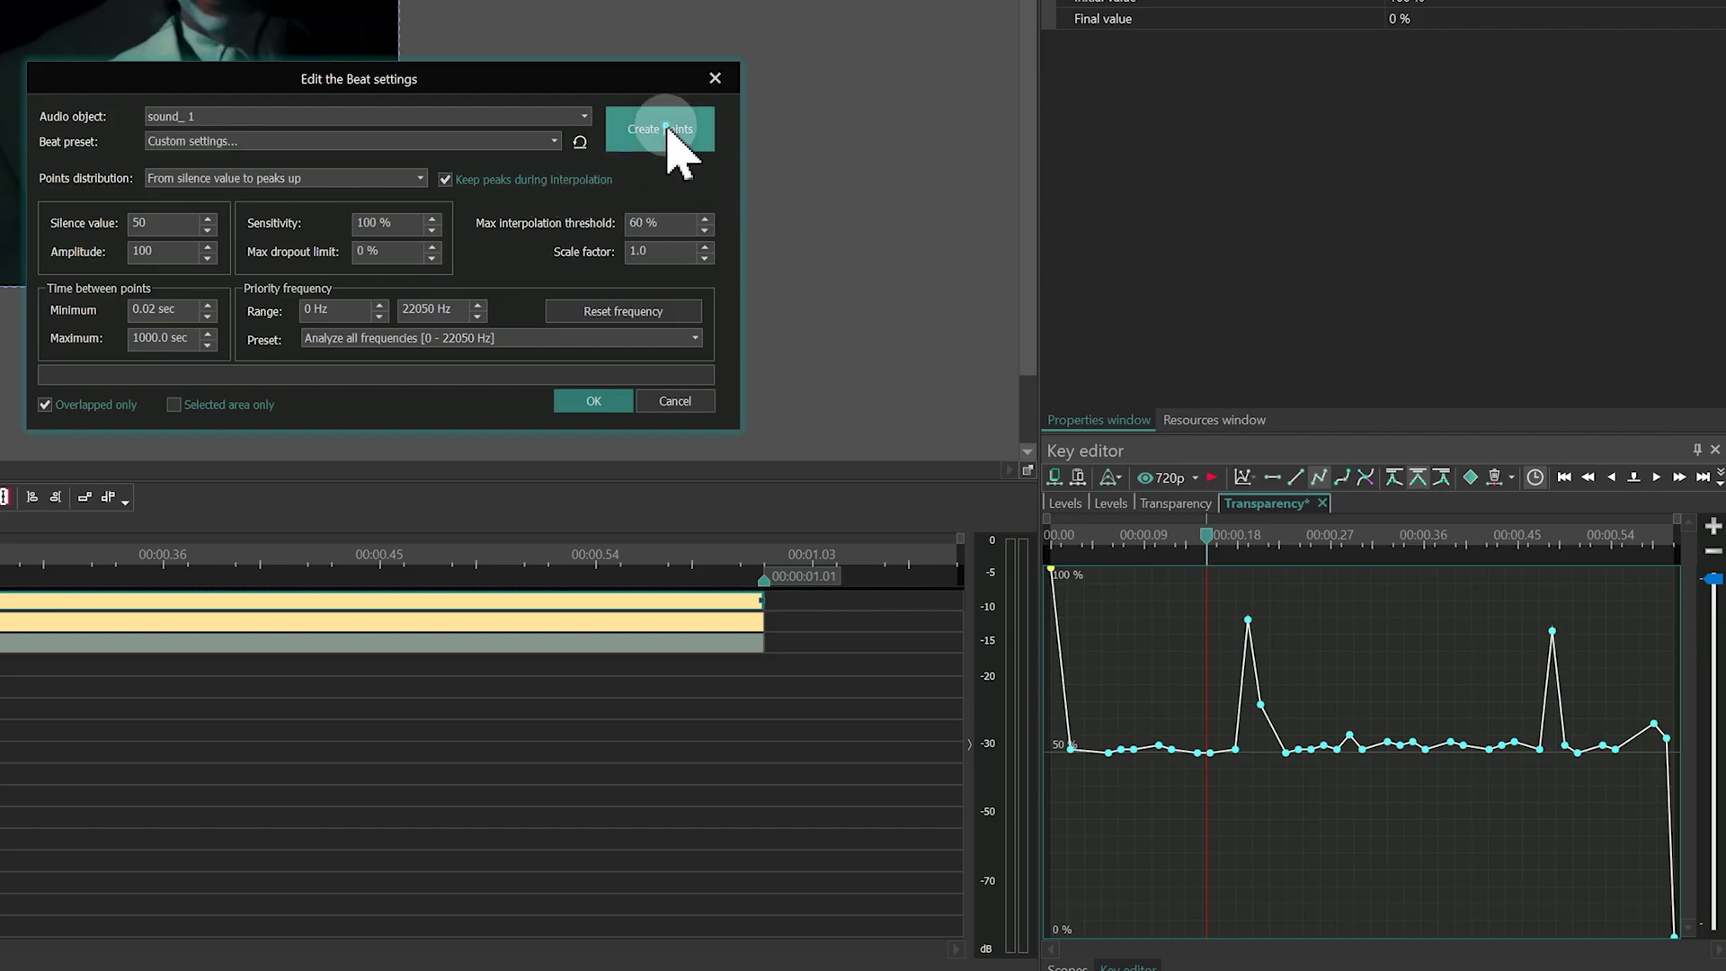
click(663, 223)
text(3)
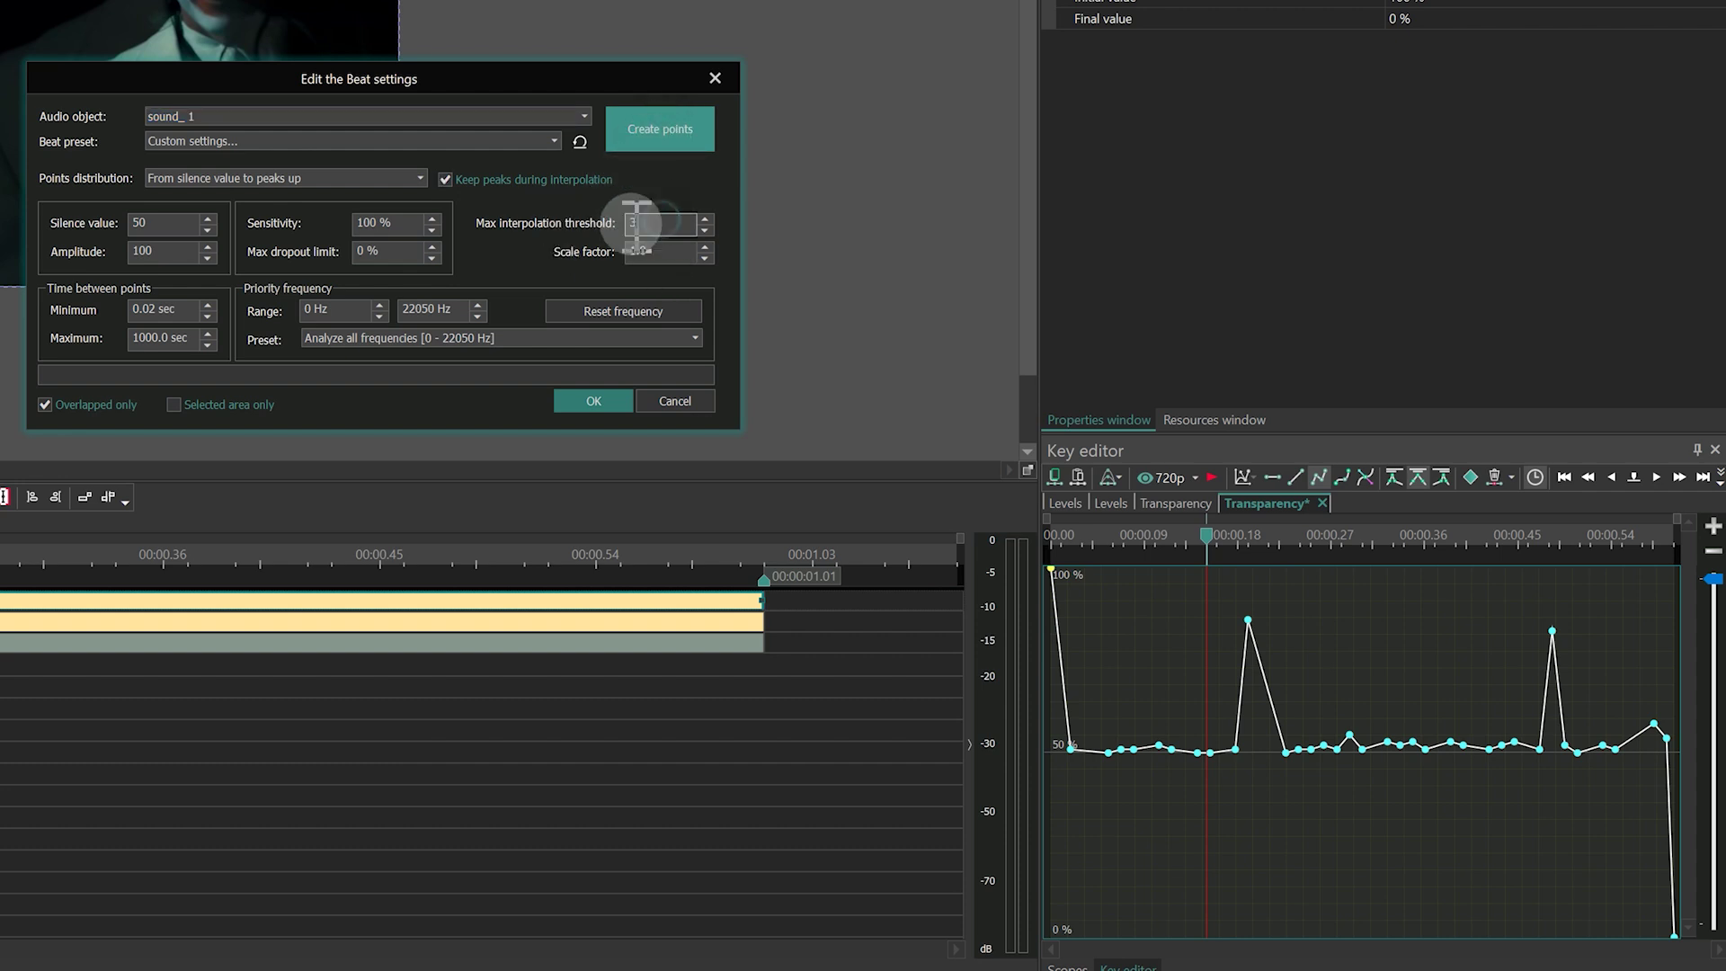
text(0)
click(643, 252)
click(688, 142)
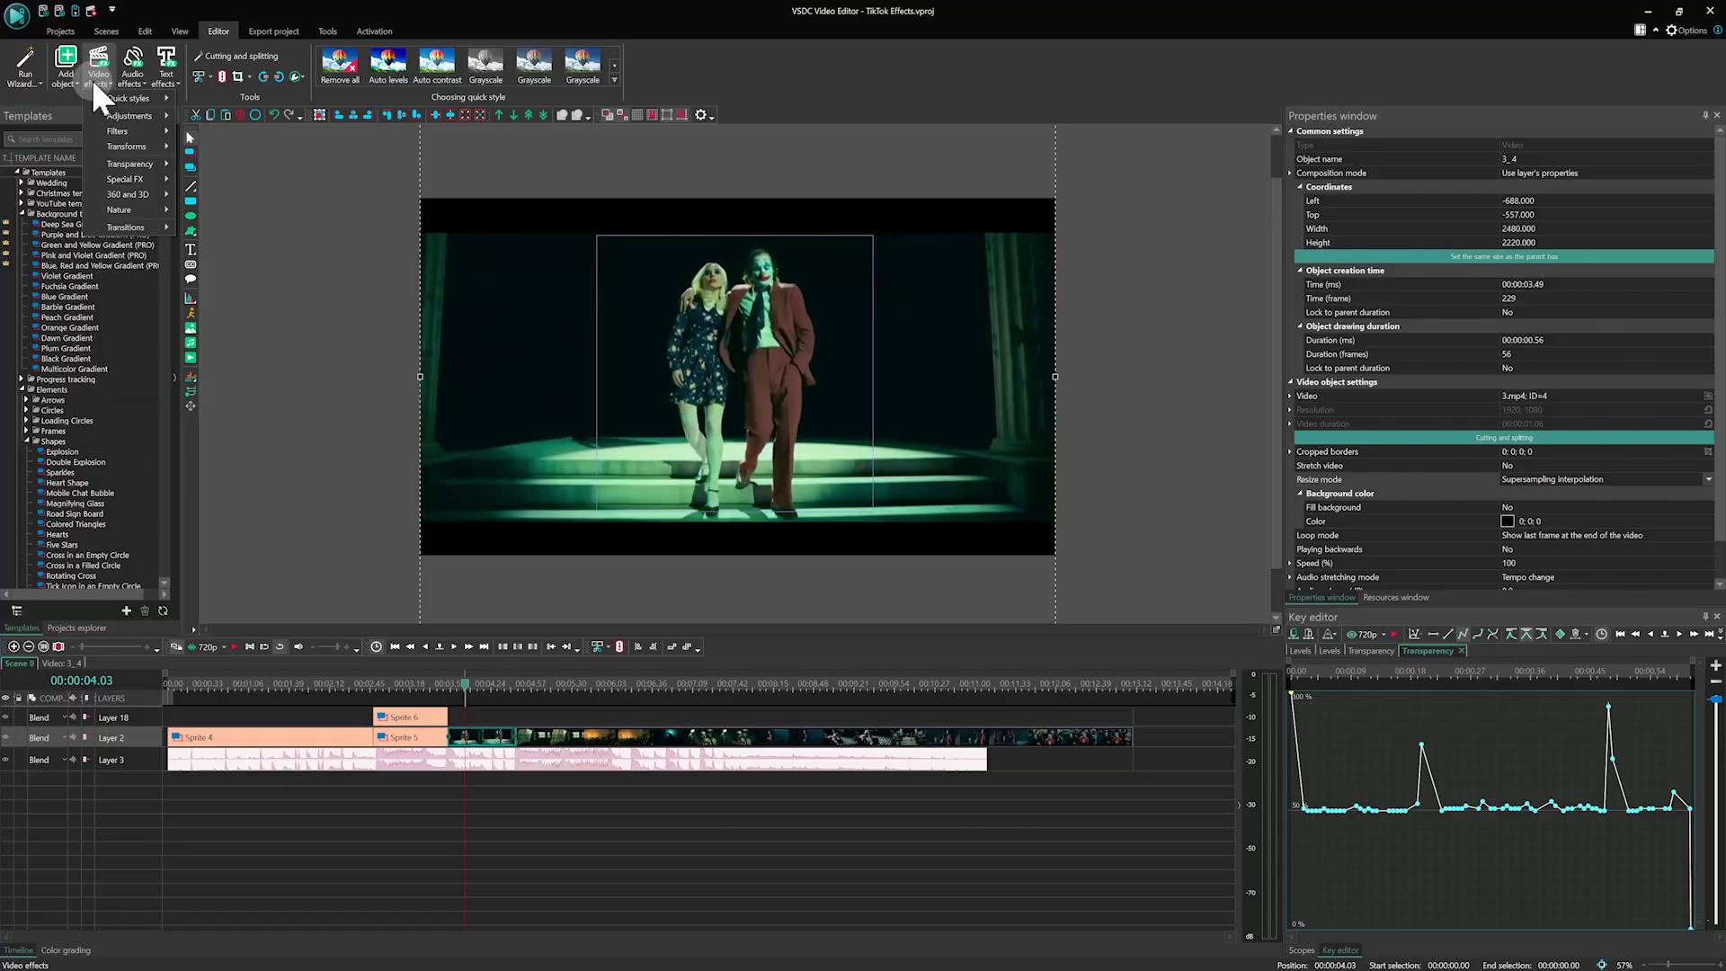
- Convert the 3_4 clip into Sprite 7 and set Use as container to No
click(444, 821)
click(478, 739)
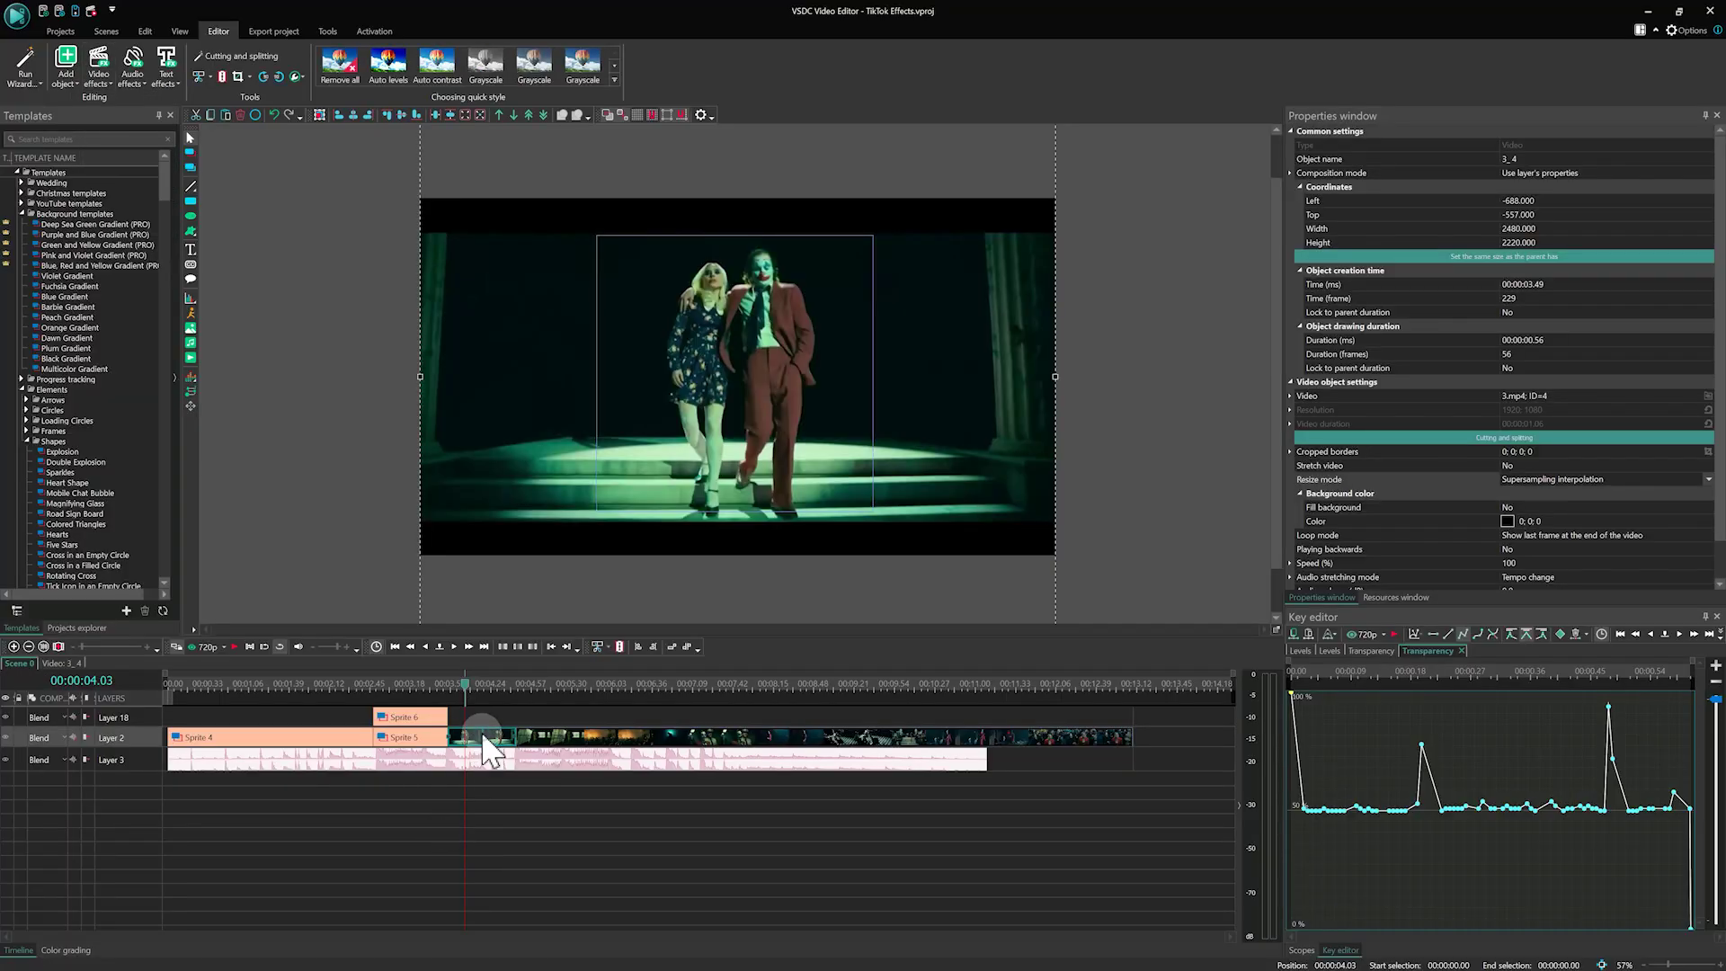
right_click(483, 733)
mouse_move(596, 564)
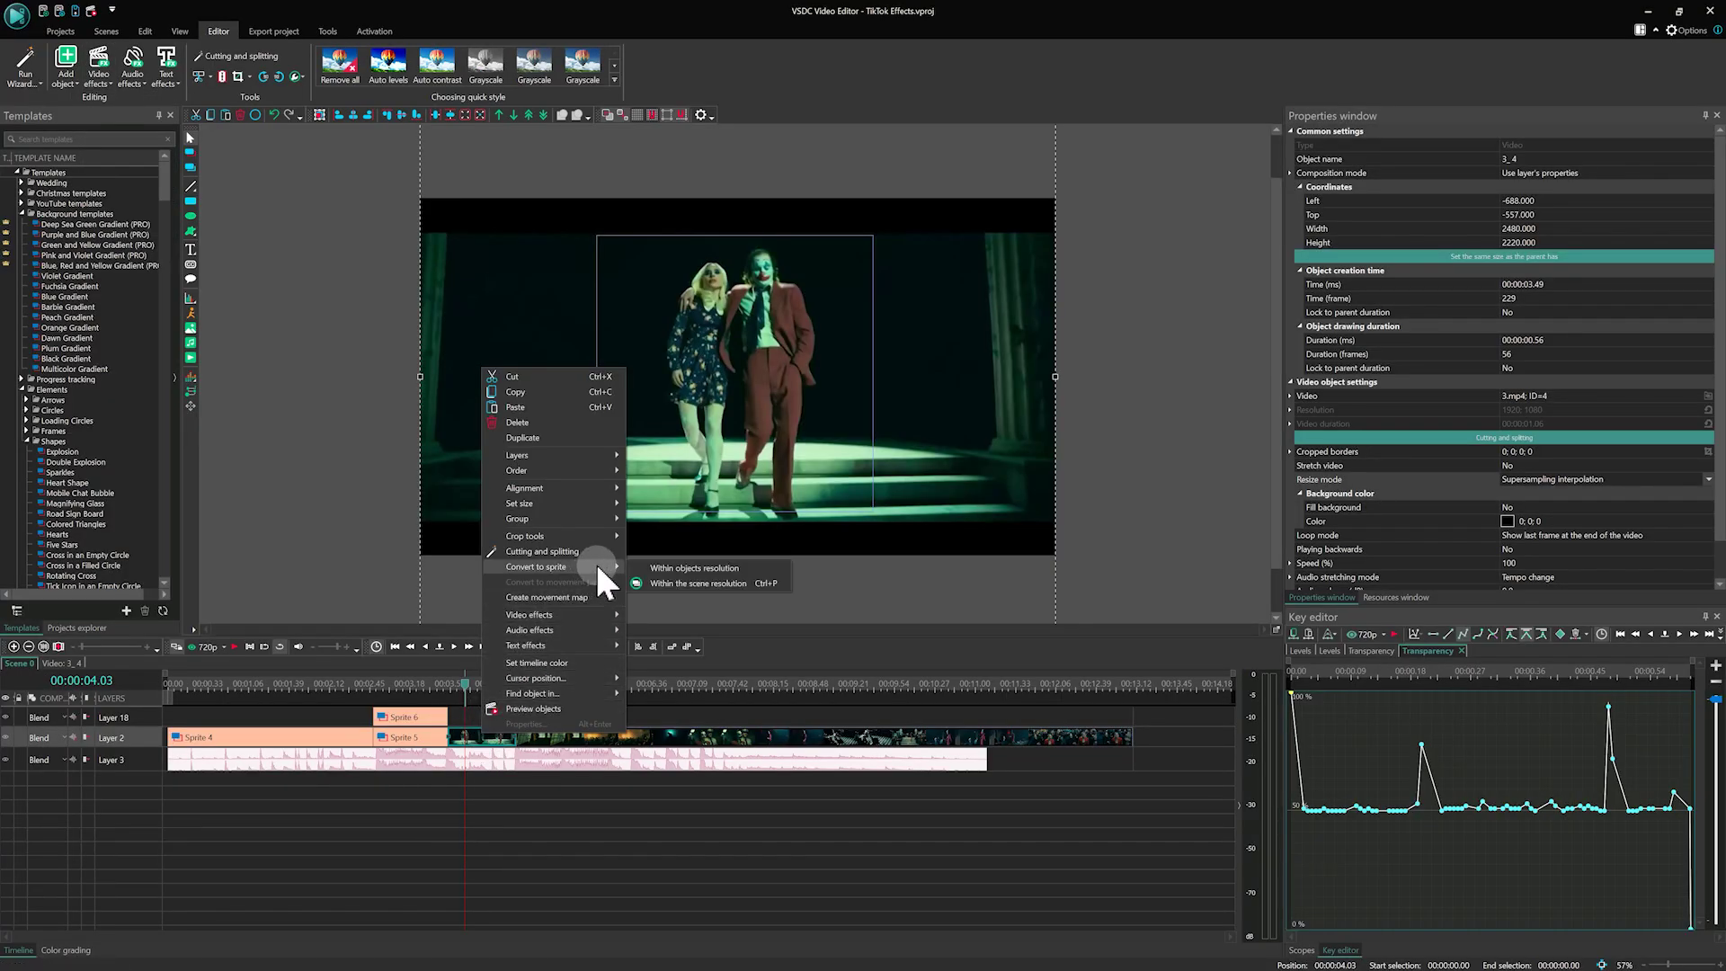
click(707, 579)
double_click(1576, 412)
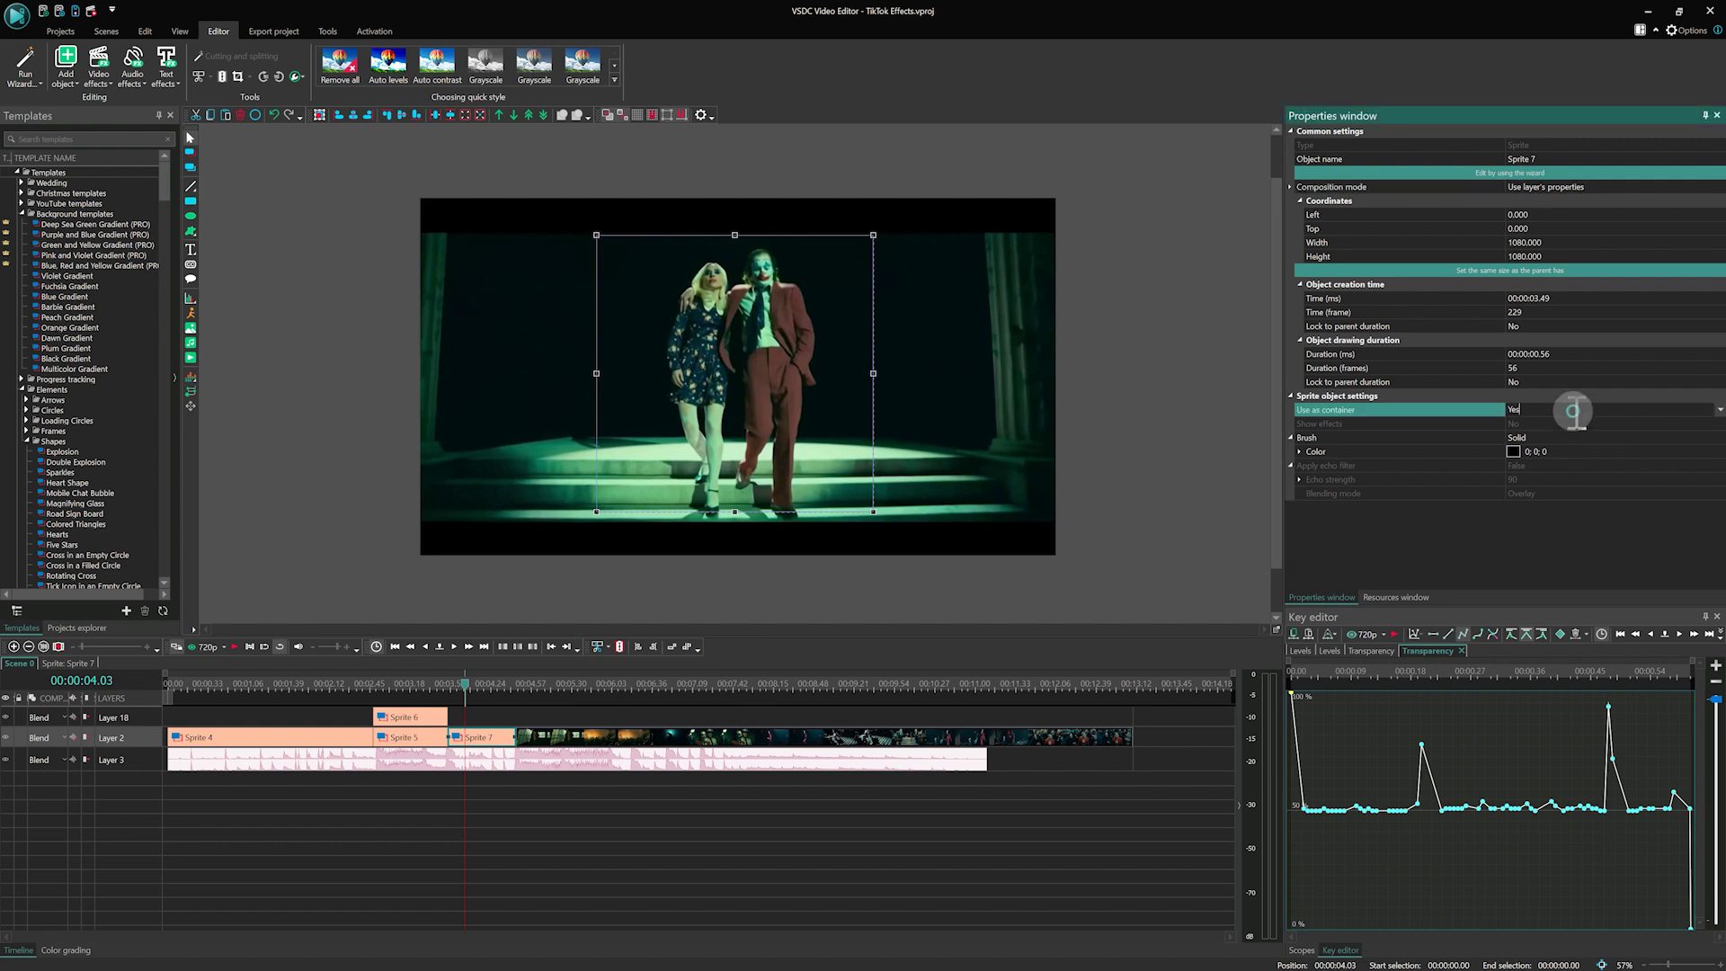
click(1558, 424)
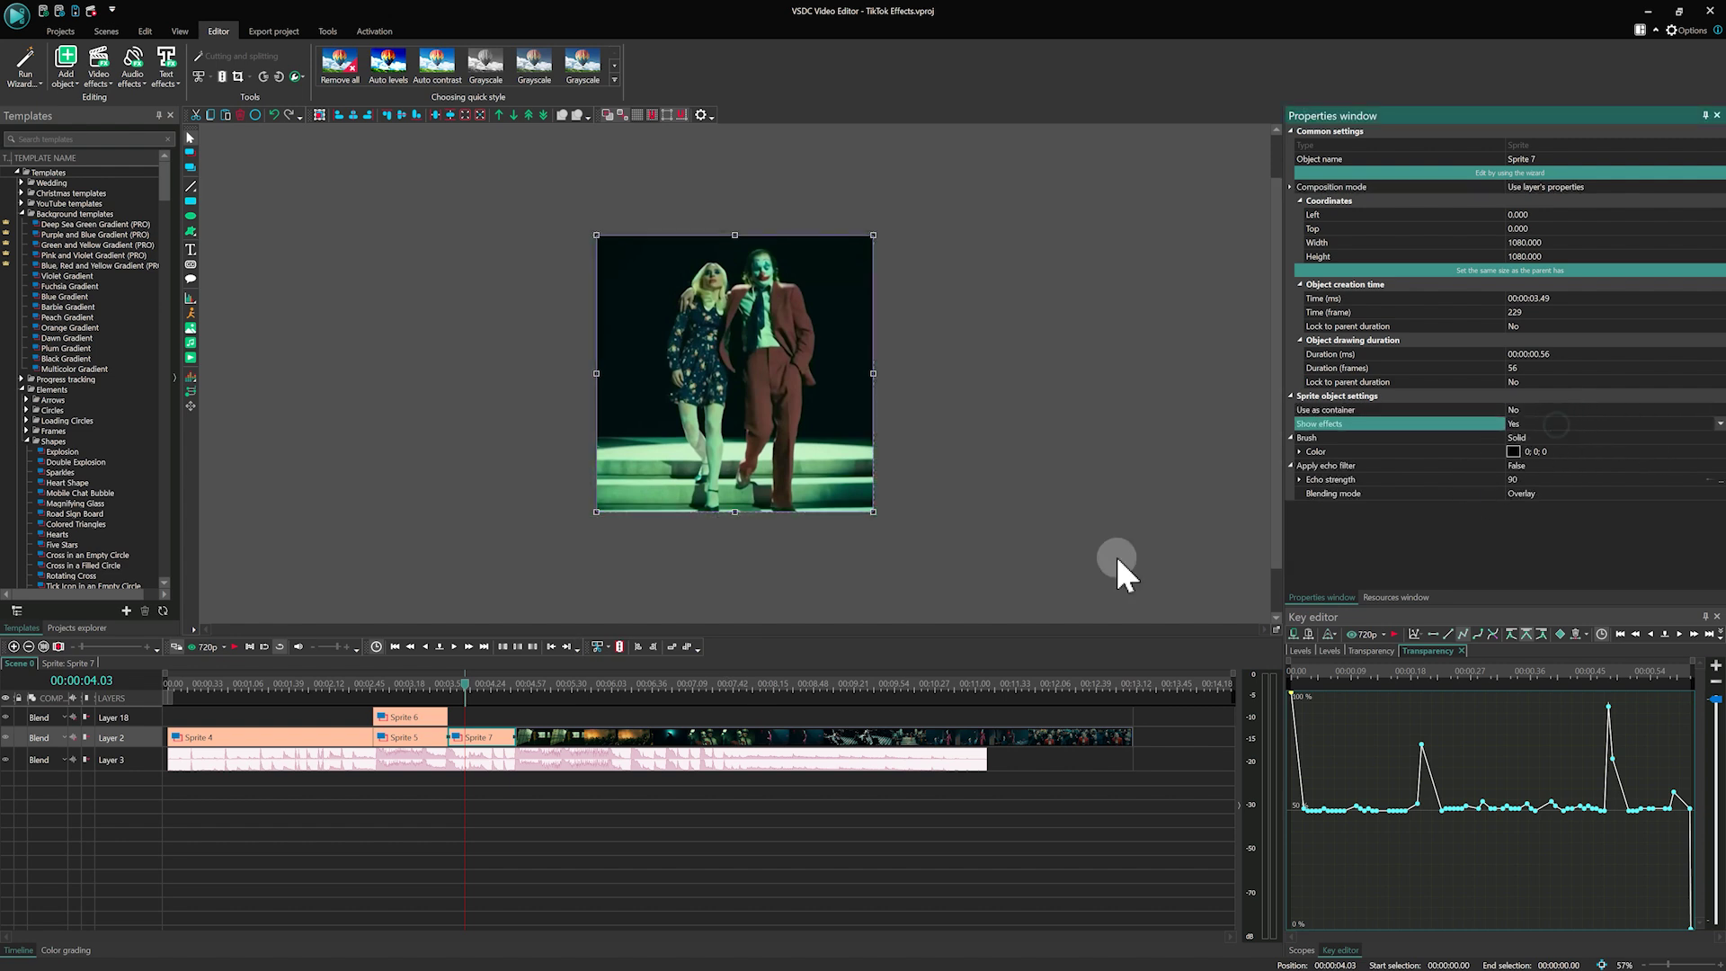
- Open Sprite 7's inner timeline and its video, then bring up the Video effects list
double_click(474, 740)
double_click(472, 719)
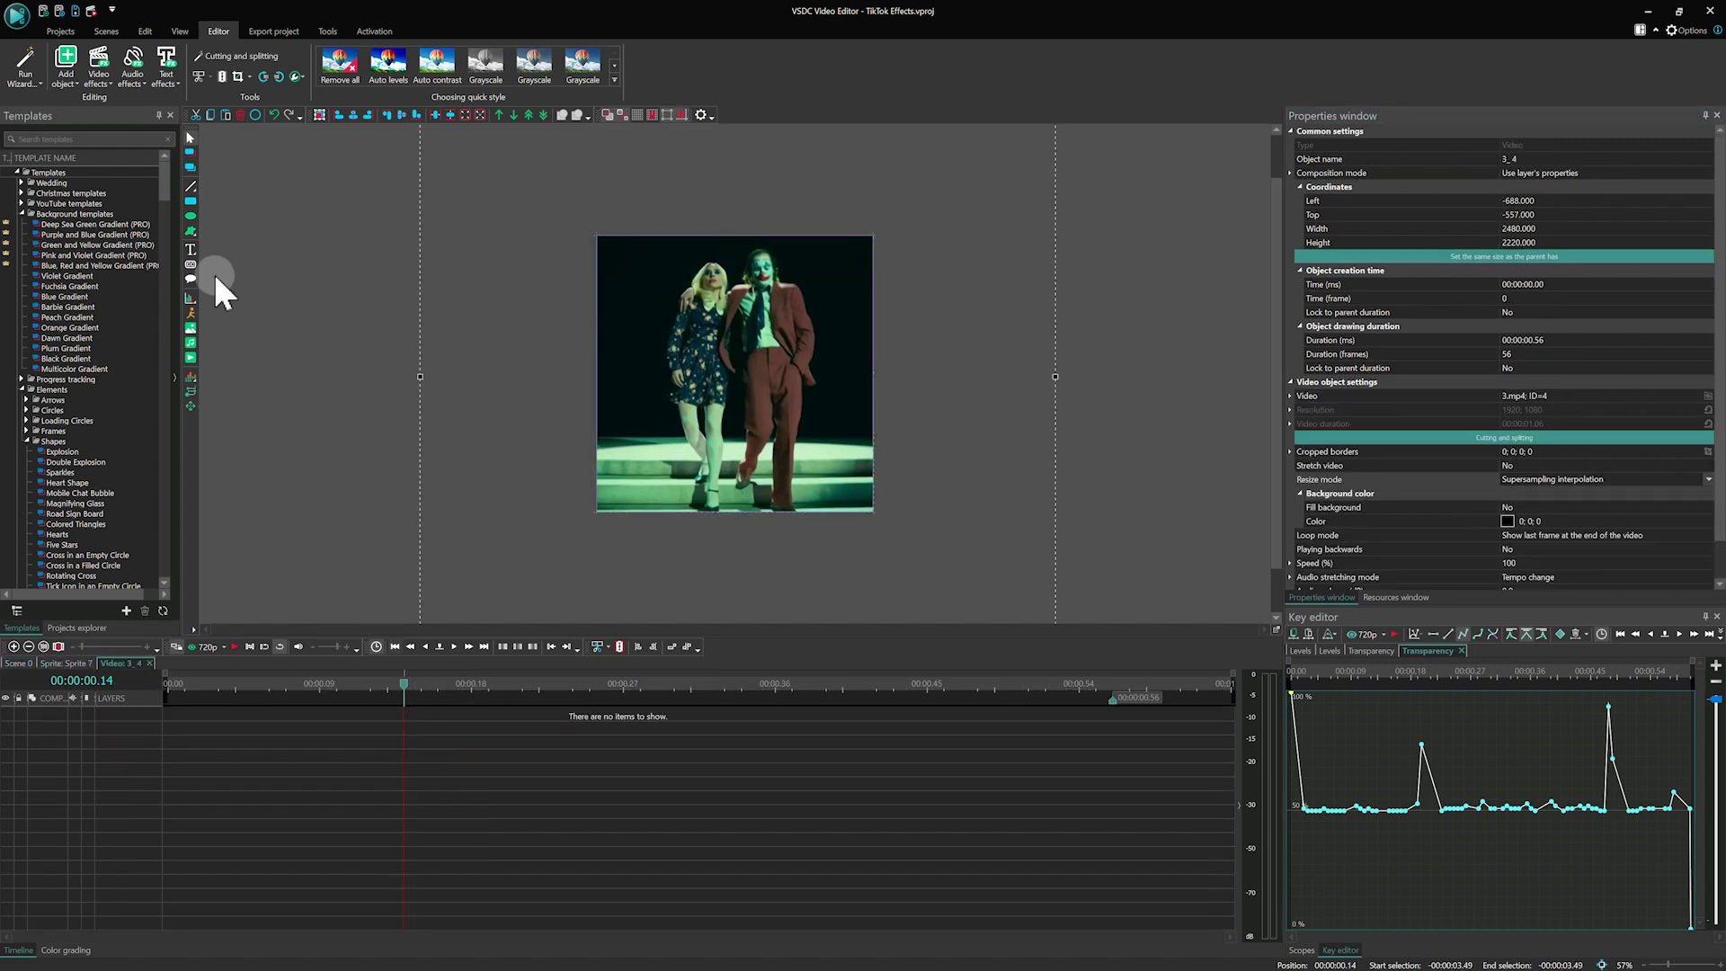
click(101, 86)
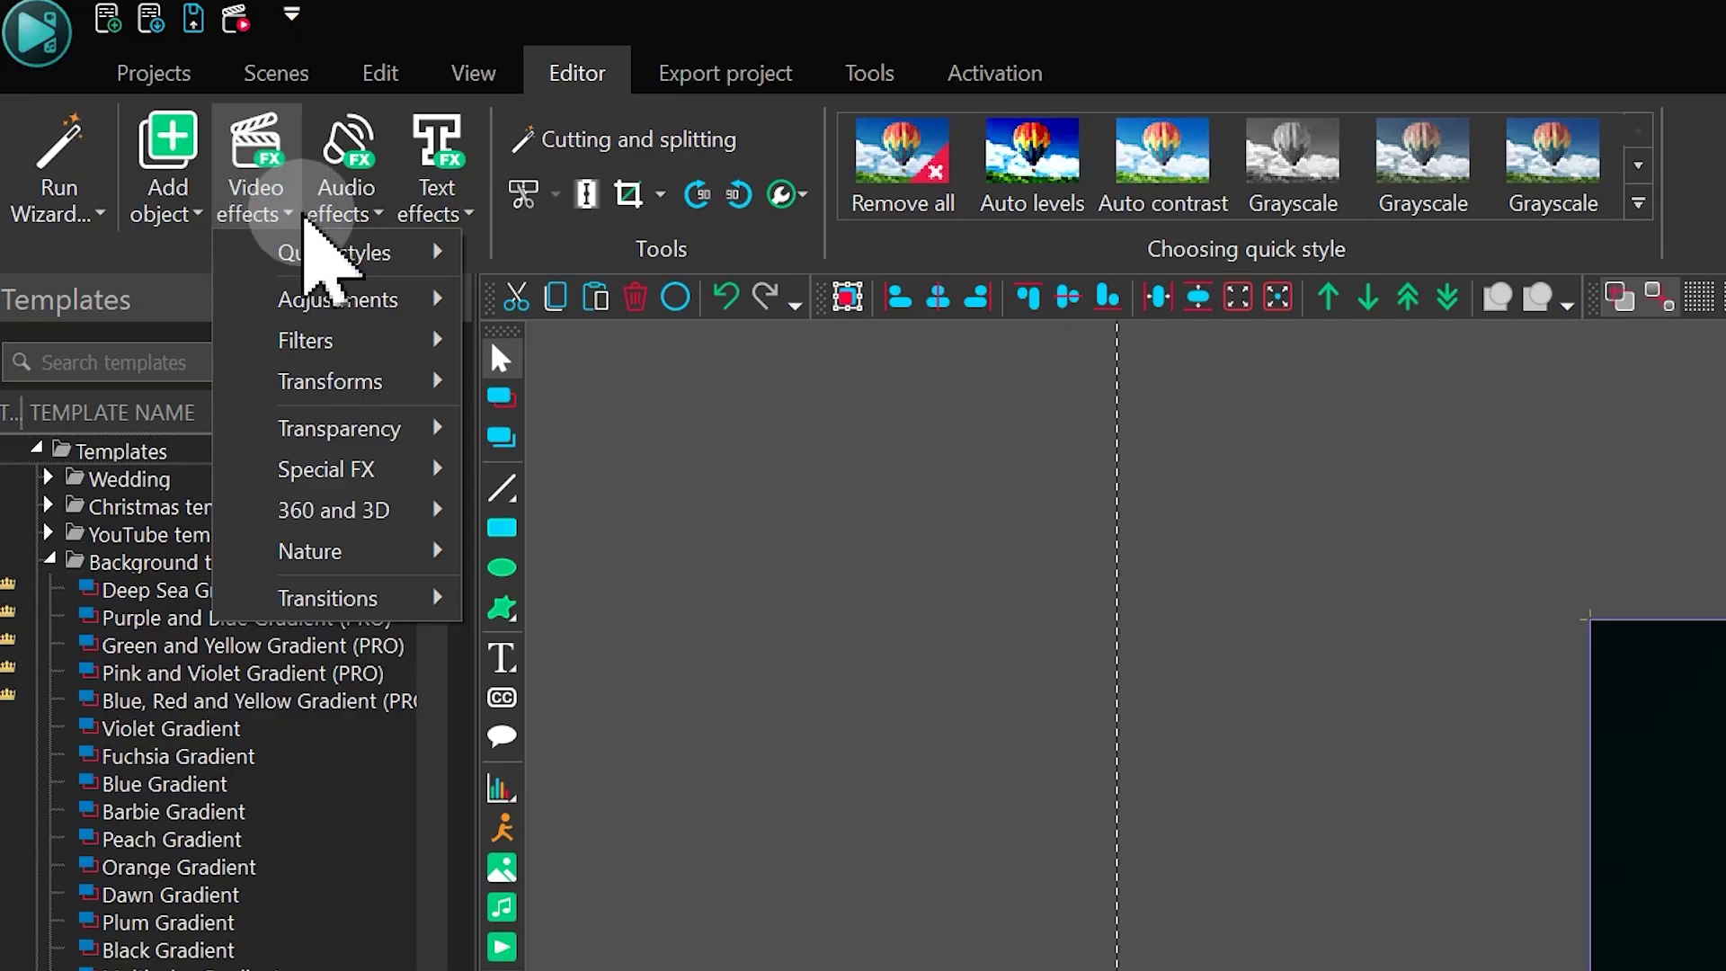
- Add a Hue/Saturation/Lightness effect (HSL 1) to video 3_4 and open its Lightness levels curve
mouse_move(369, 302)
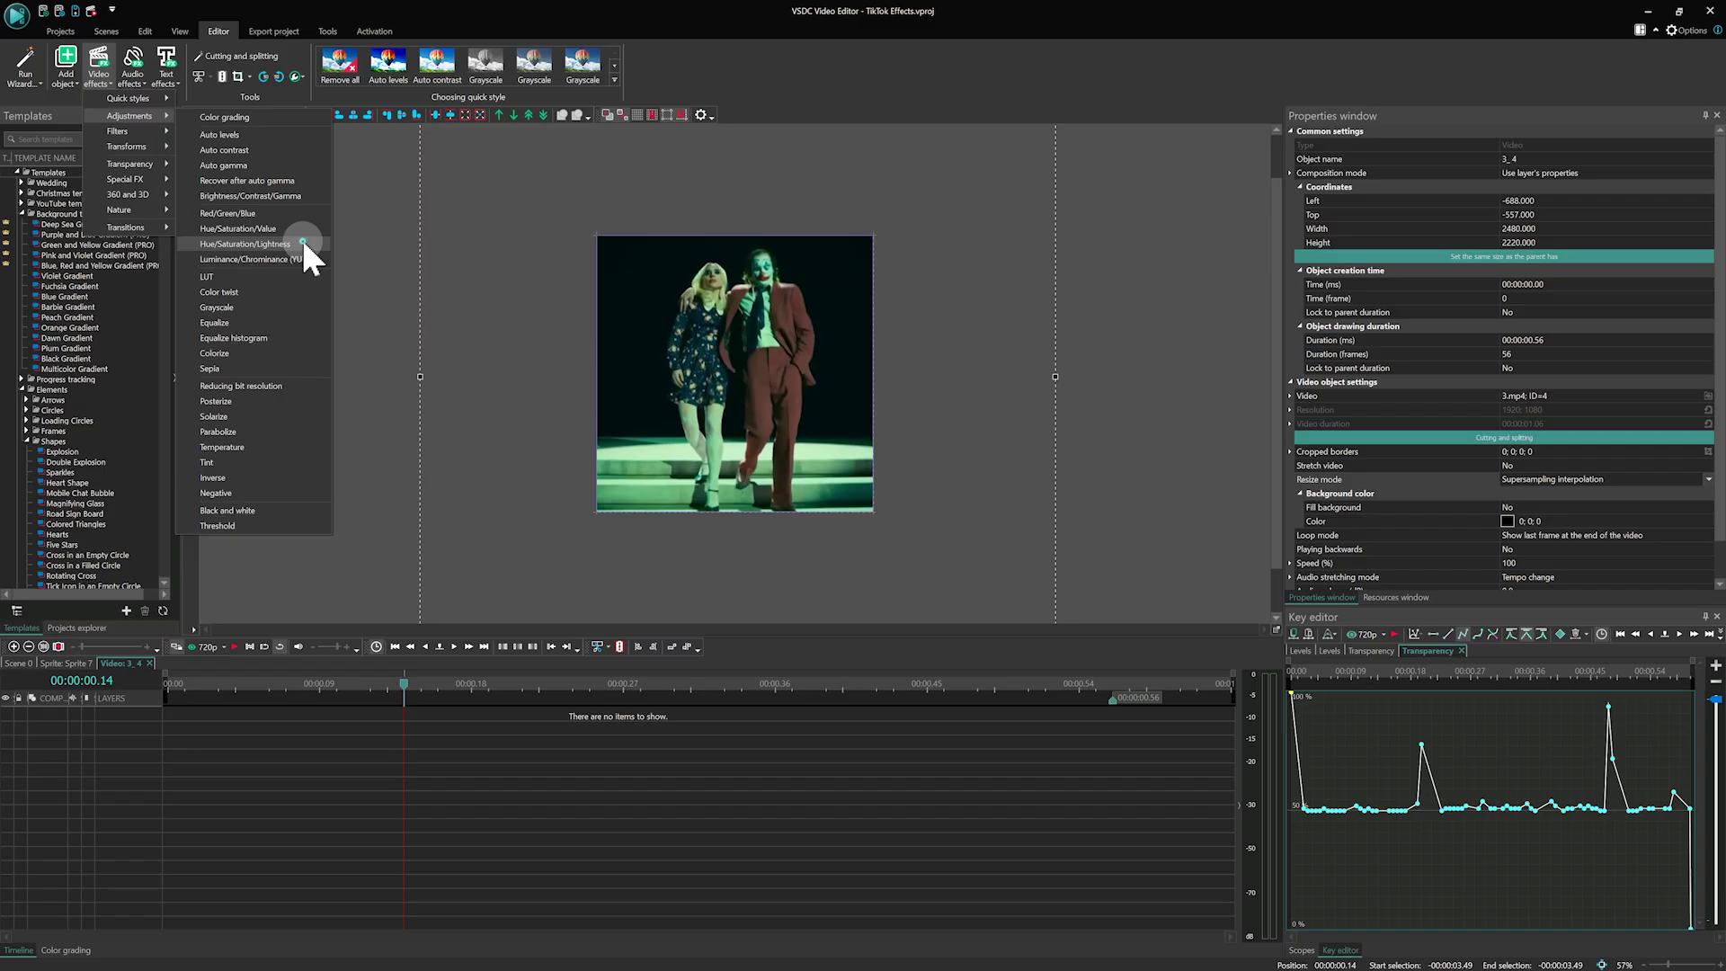
click(805, 642)
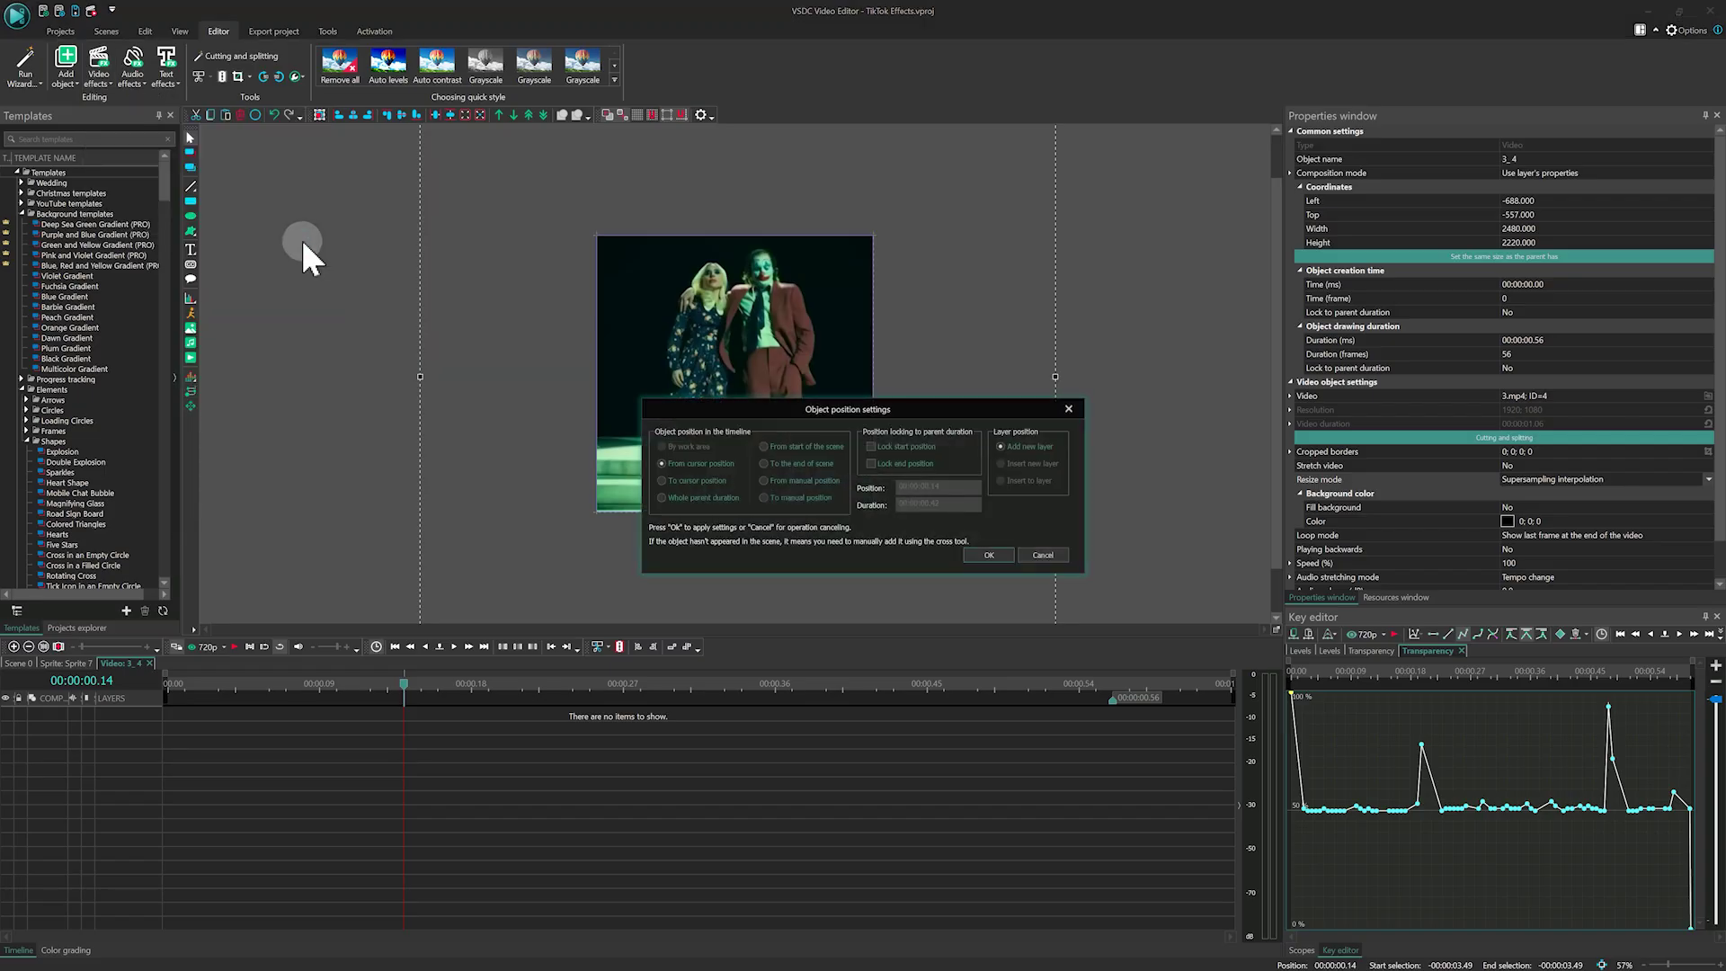
click(989, 555)
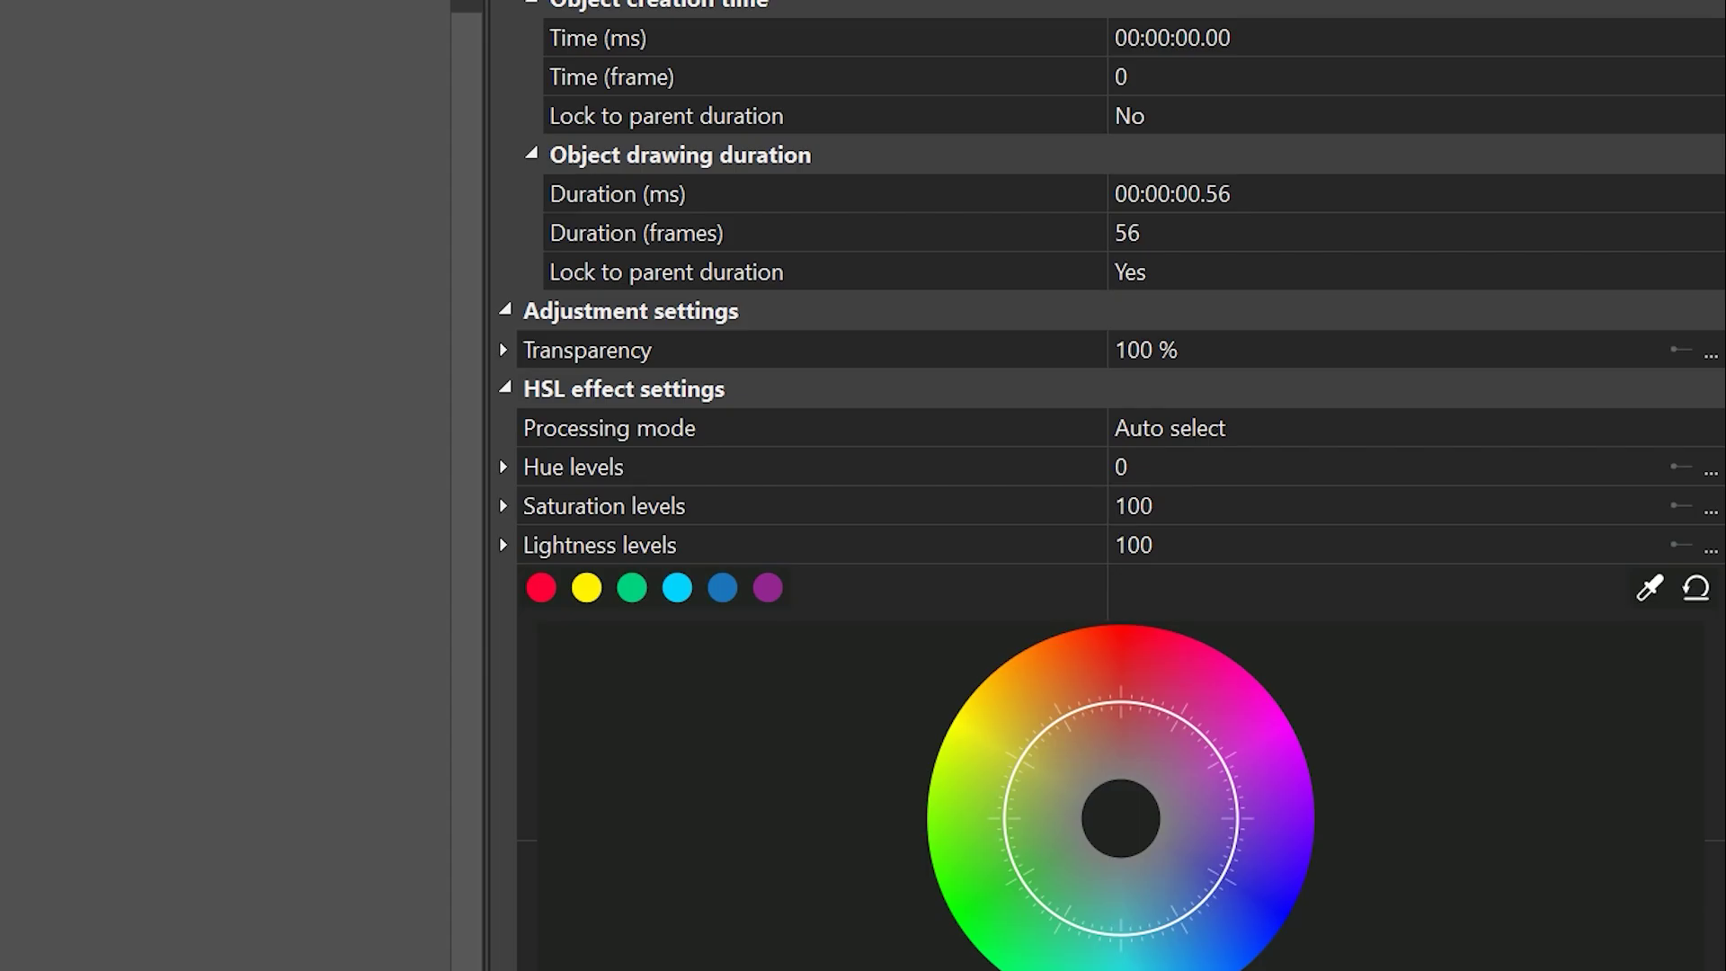
click(1708, 548)
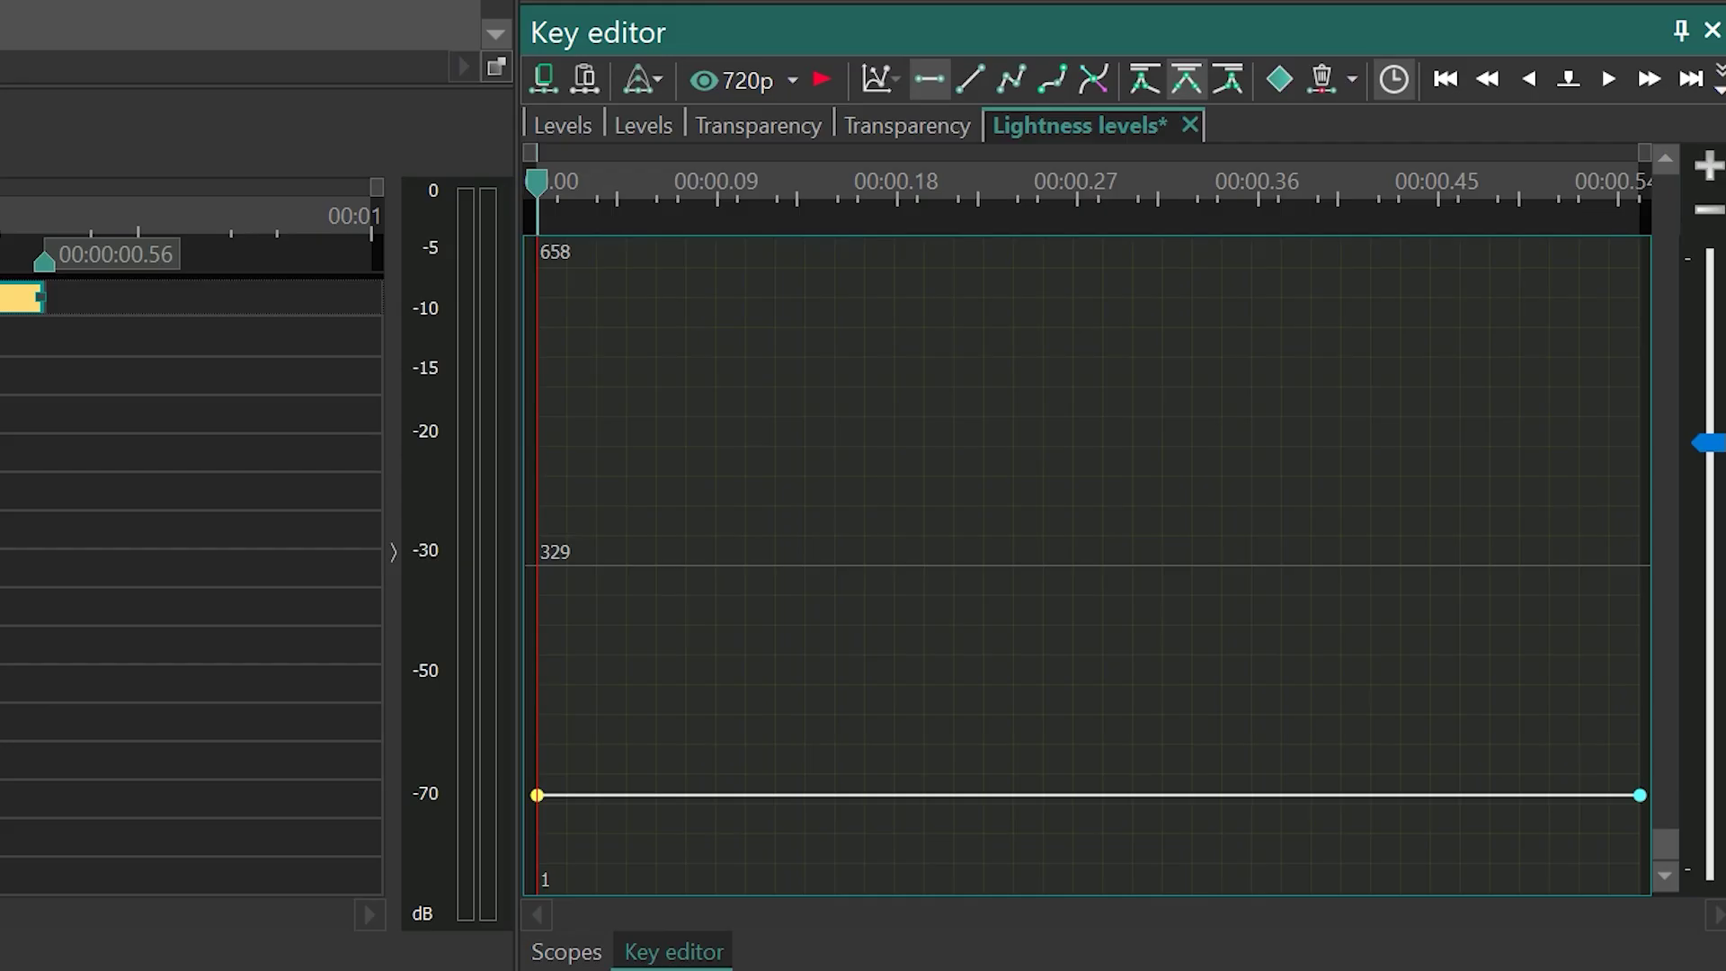
- Create Lightness beat keyframes using Edit the beat with Silence 100, Amplitude 300, Minimum 0.10 sec
click(1717, 79)
click(1528, 214)
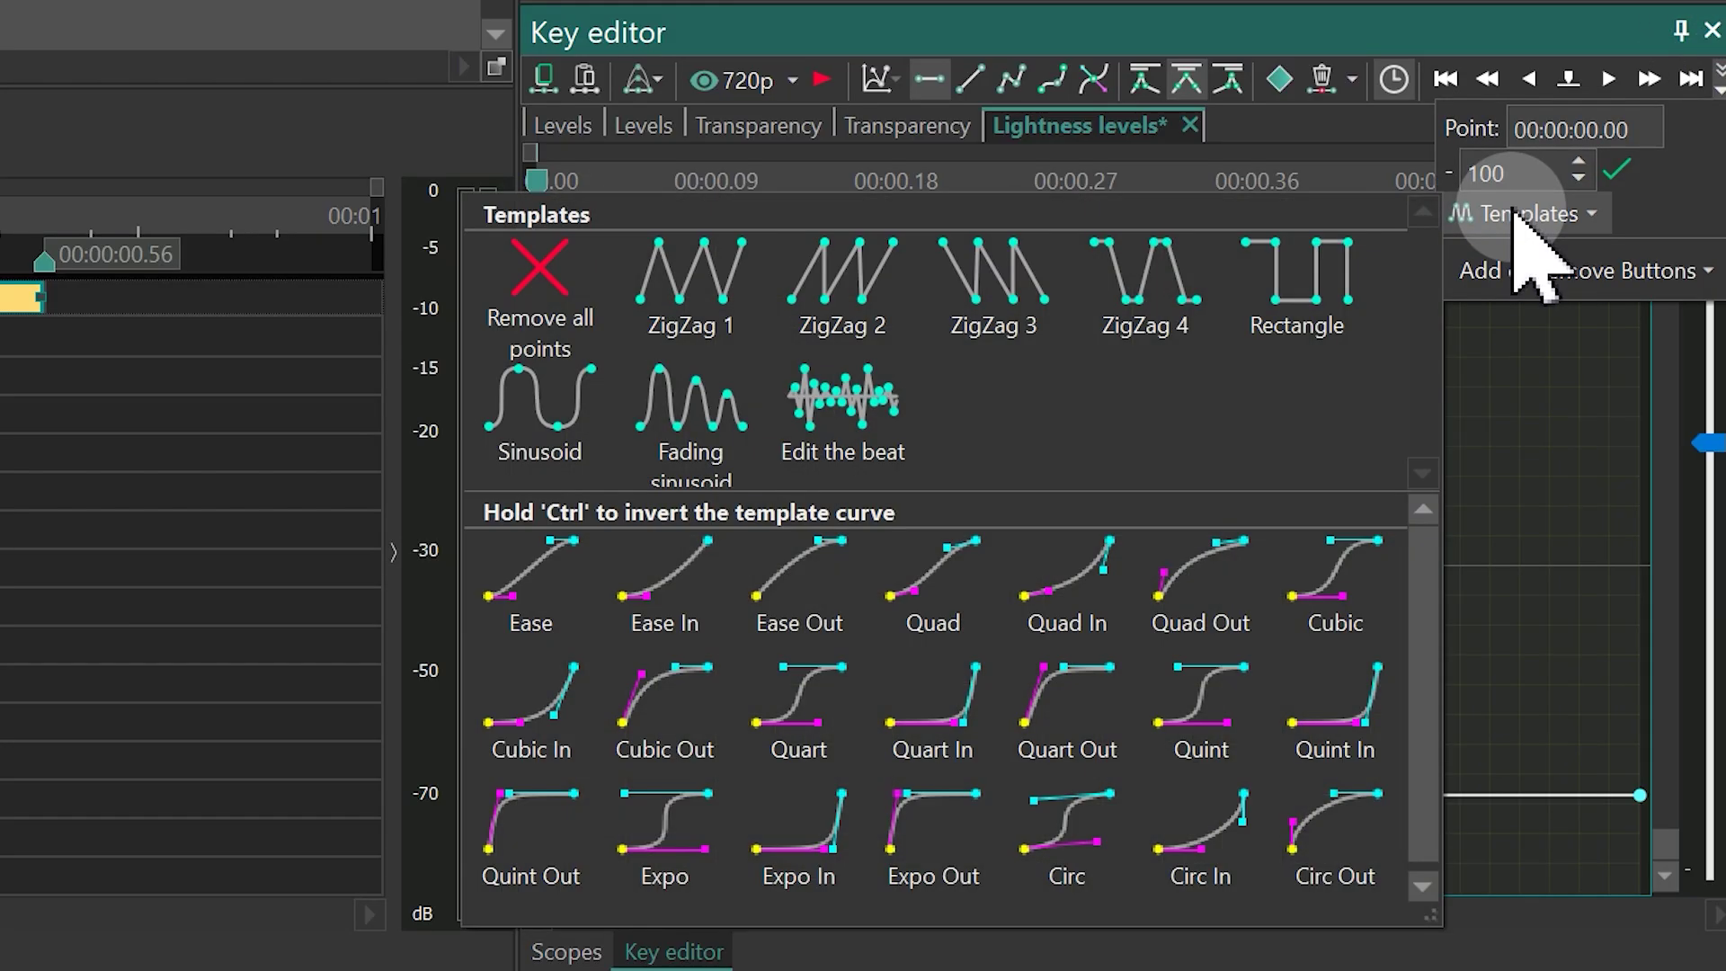
click(845, 409)
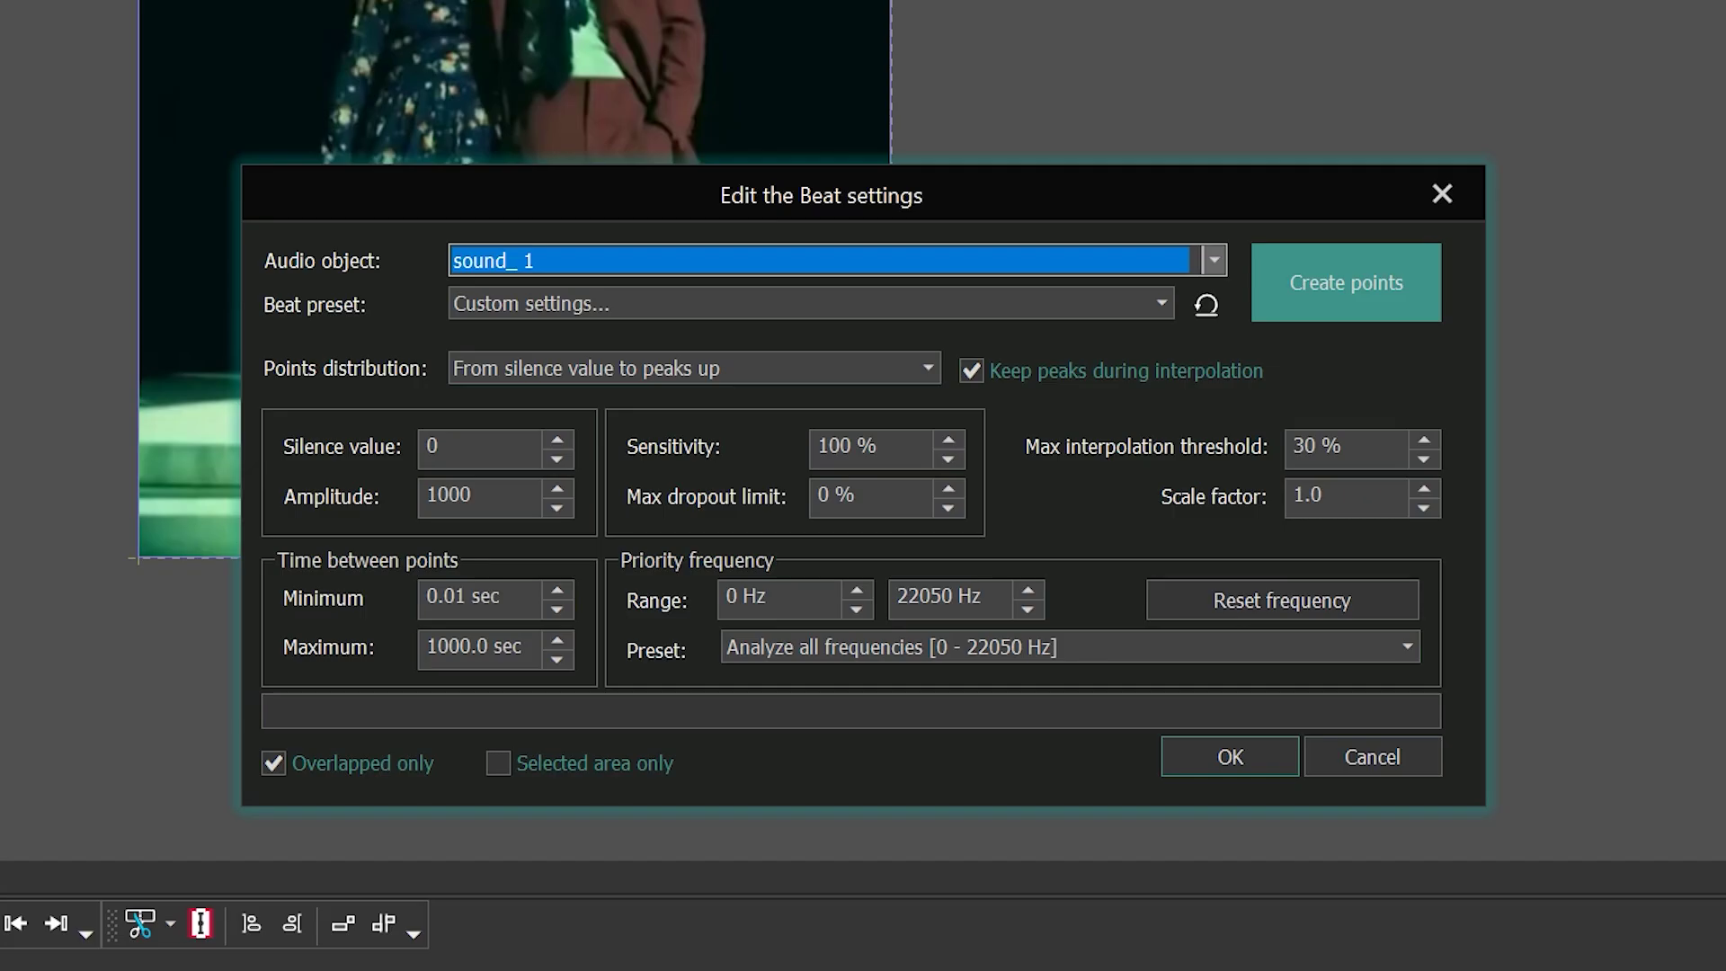
click(499, 445)
text(100)
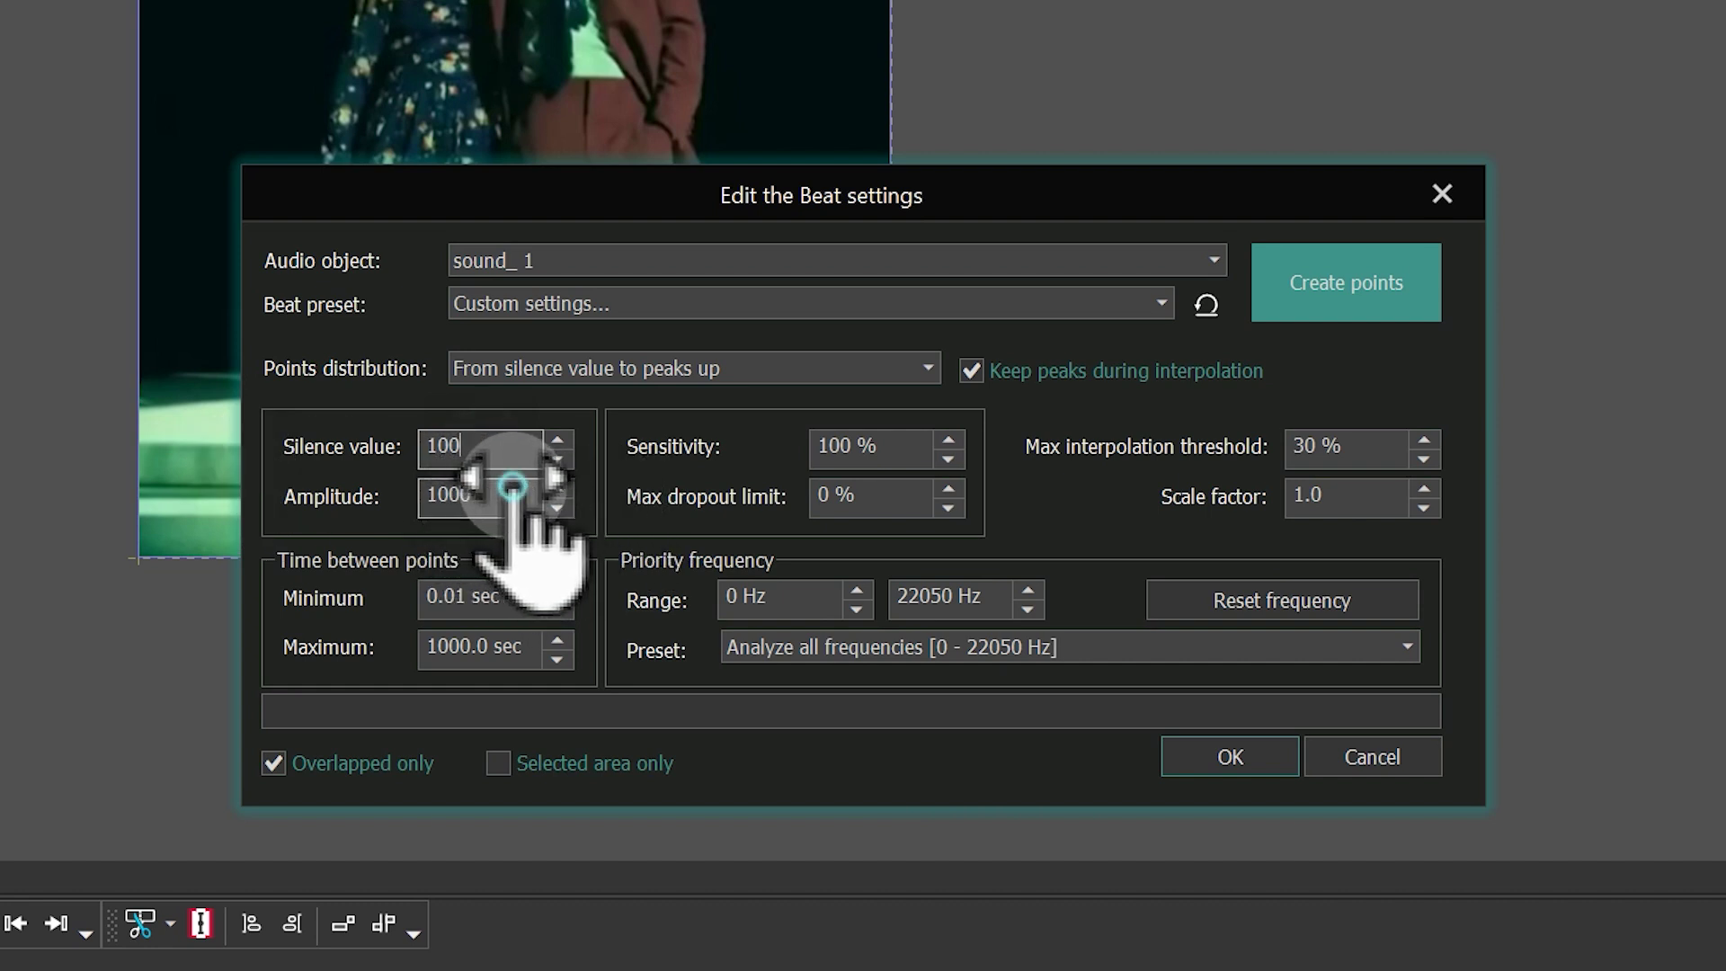
click(508, 492)
text(1000)
drag(508, 493, 290, 501)
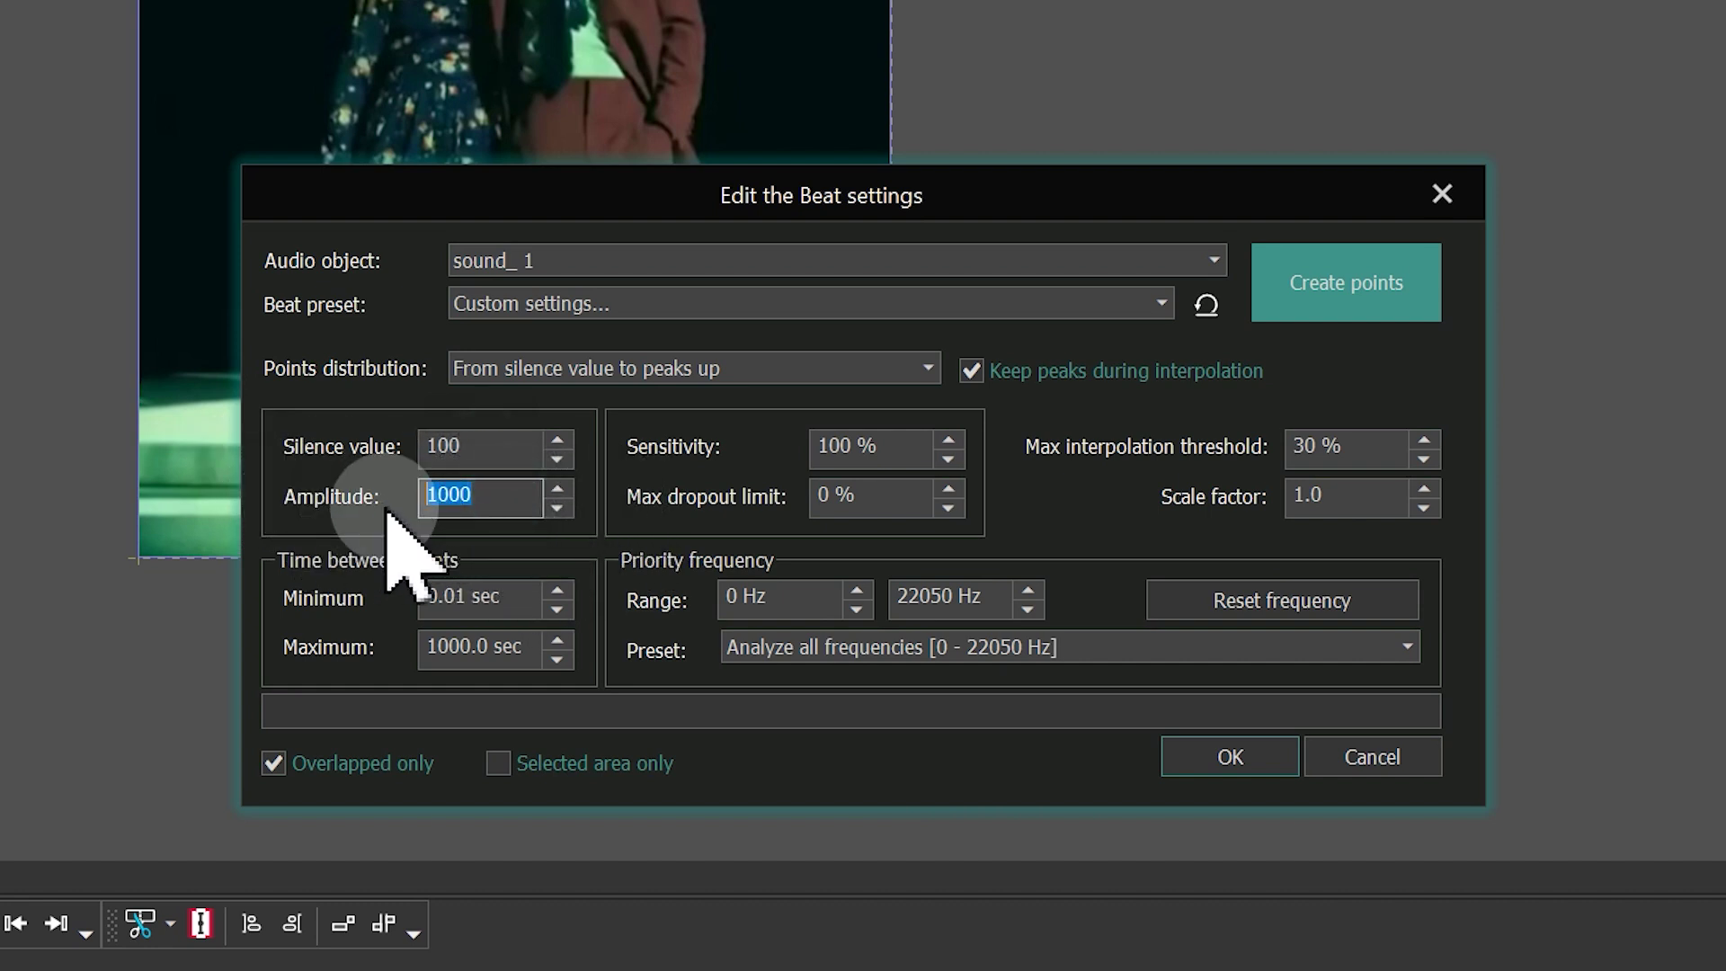
text(300)
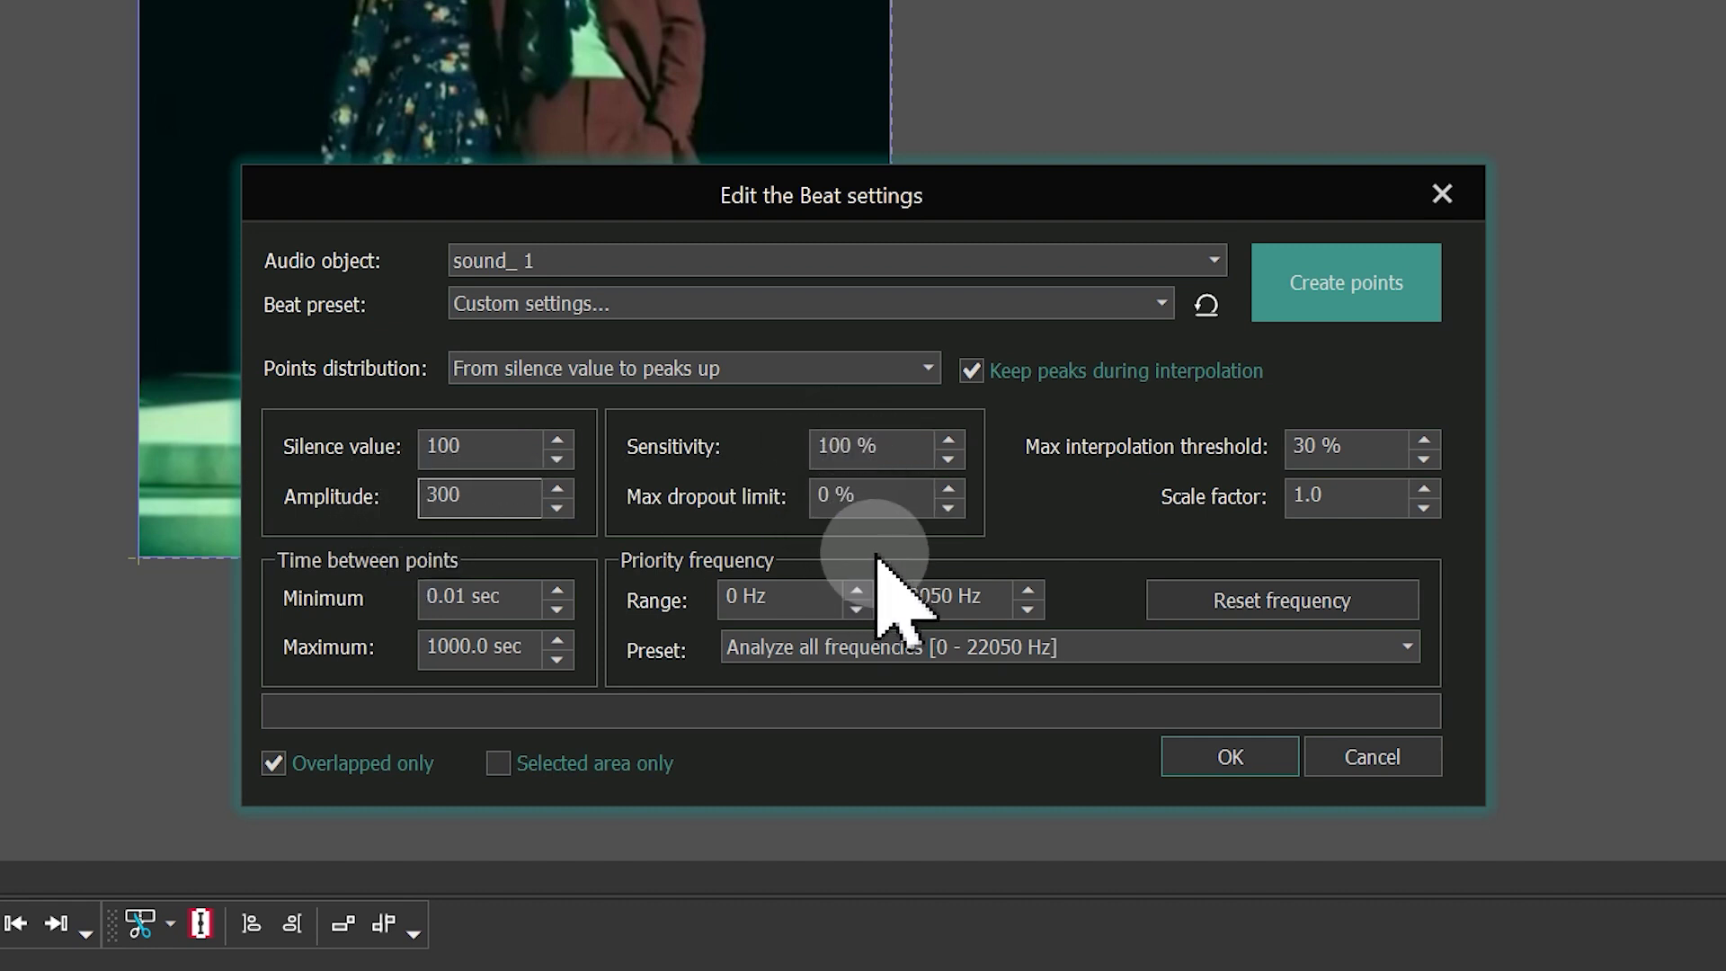
click(460, 596)
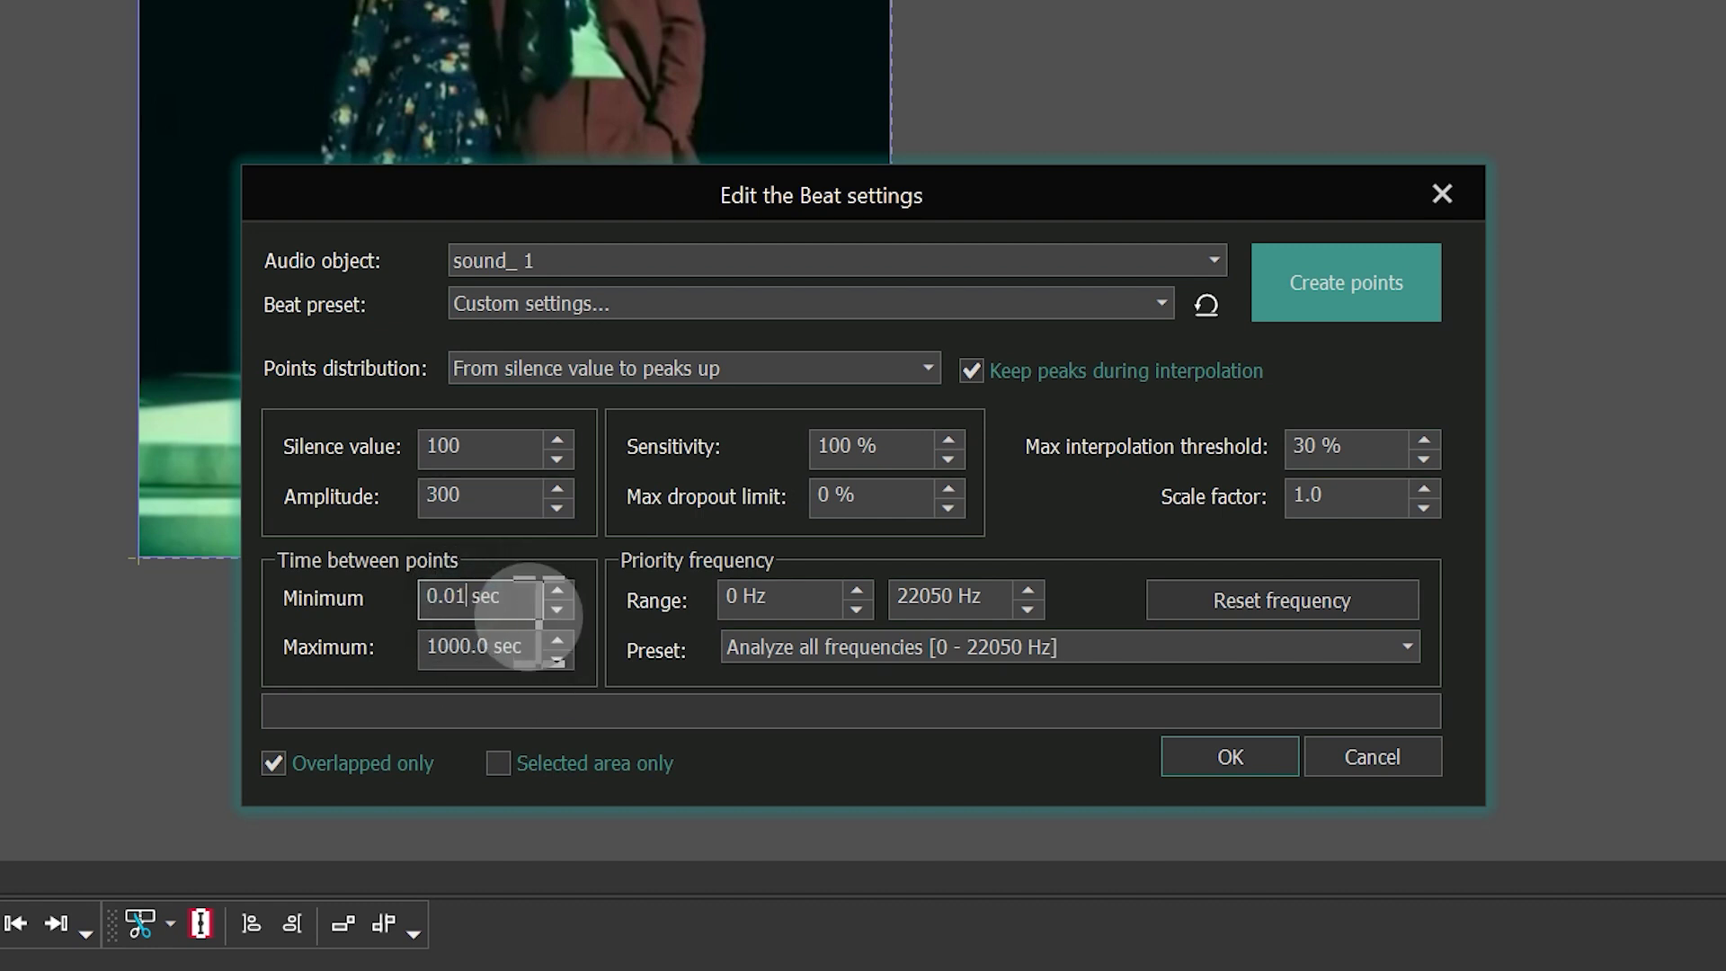
key(Left)
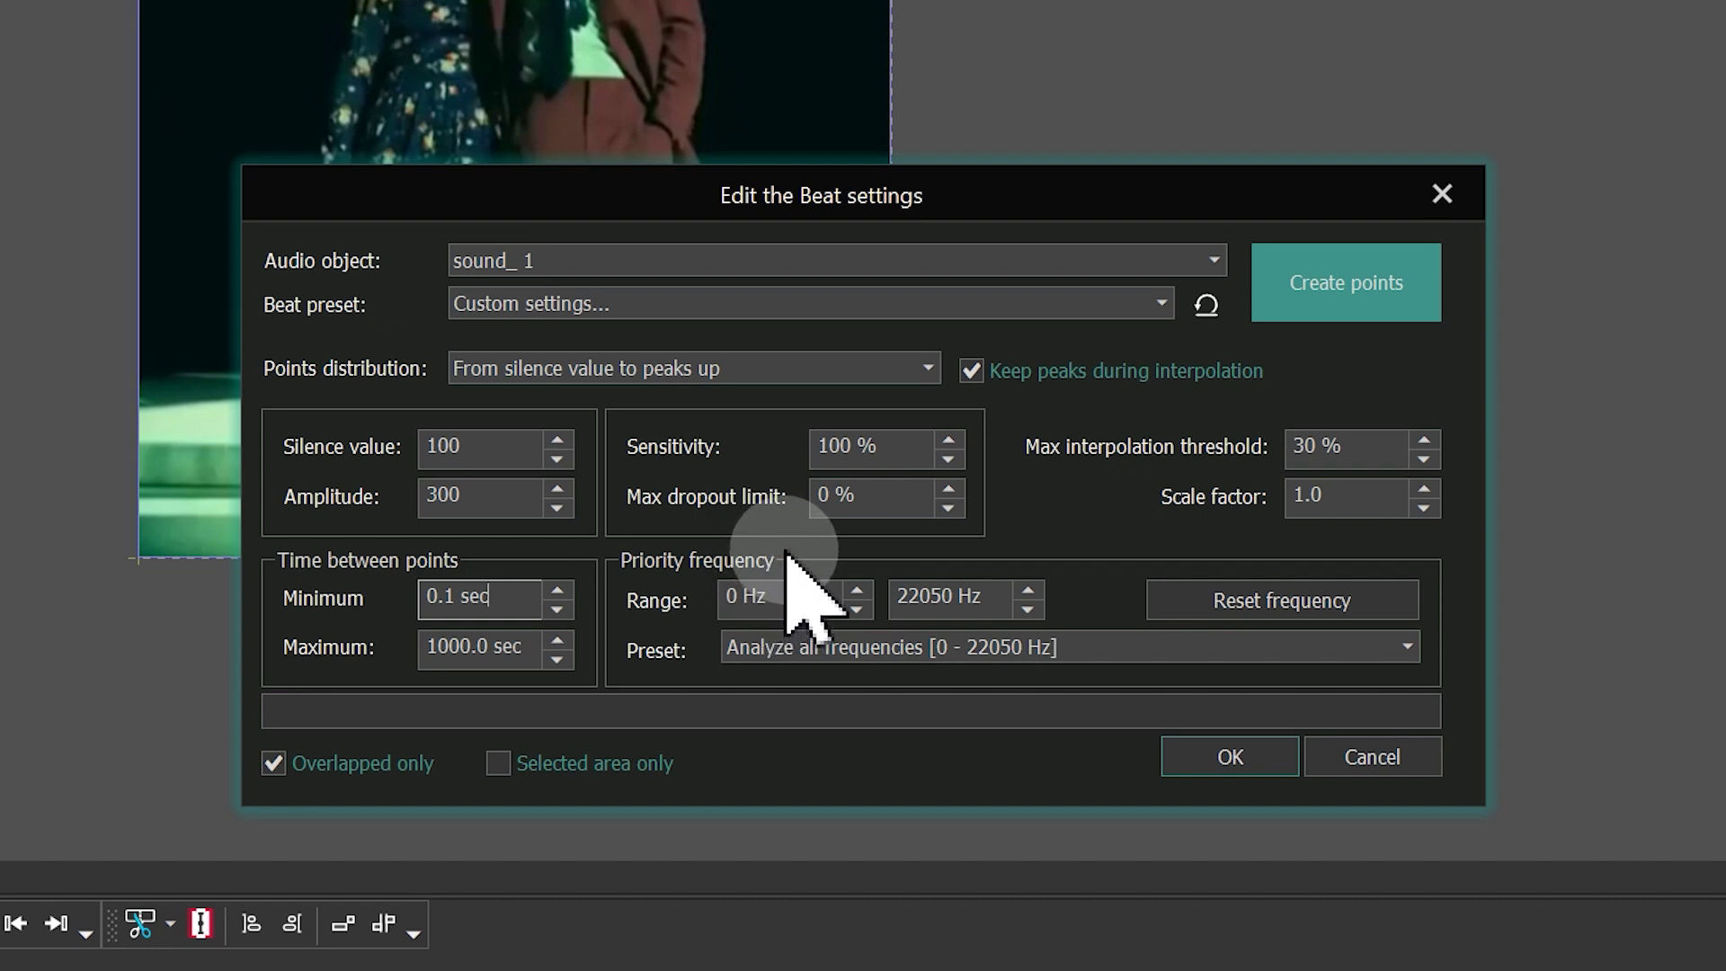
click(1348, 306)
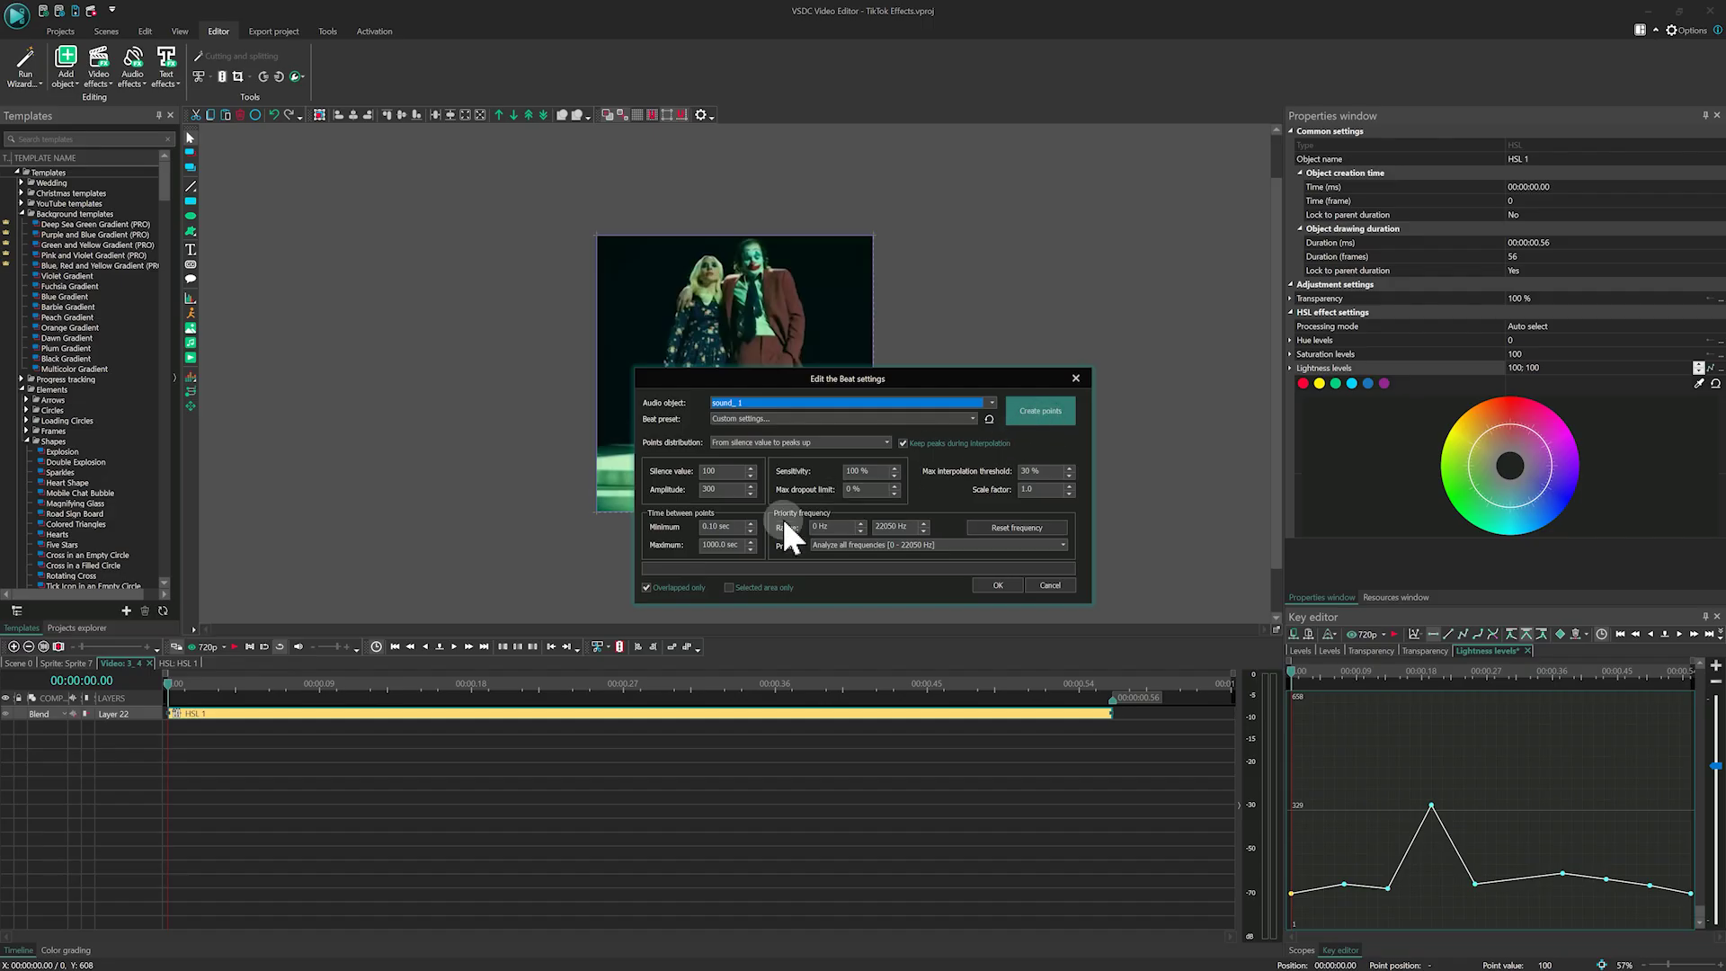
- Lower the minimum spacing to 0.01 sec, regenerate the beat points and accept the settings
click(725, 529)
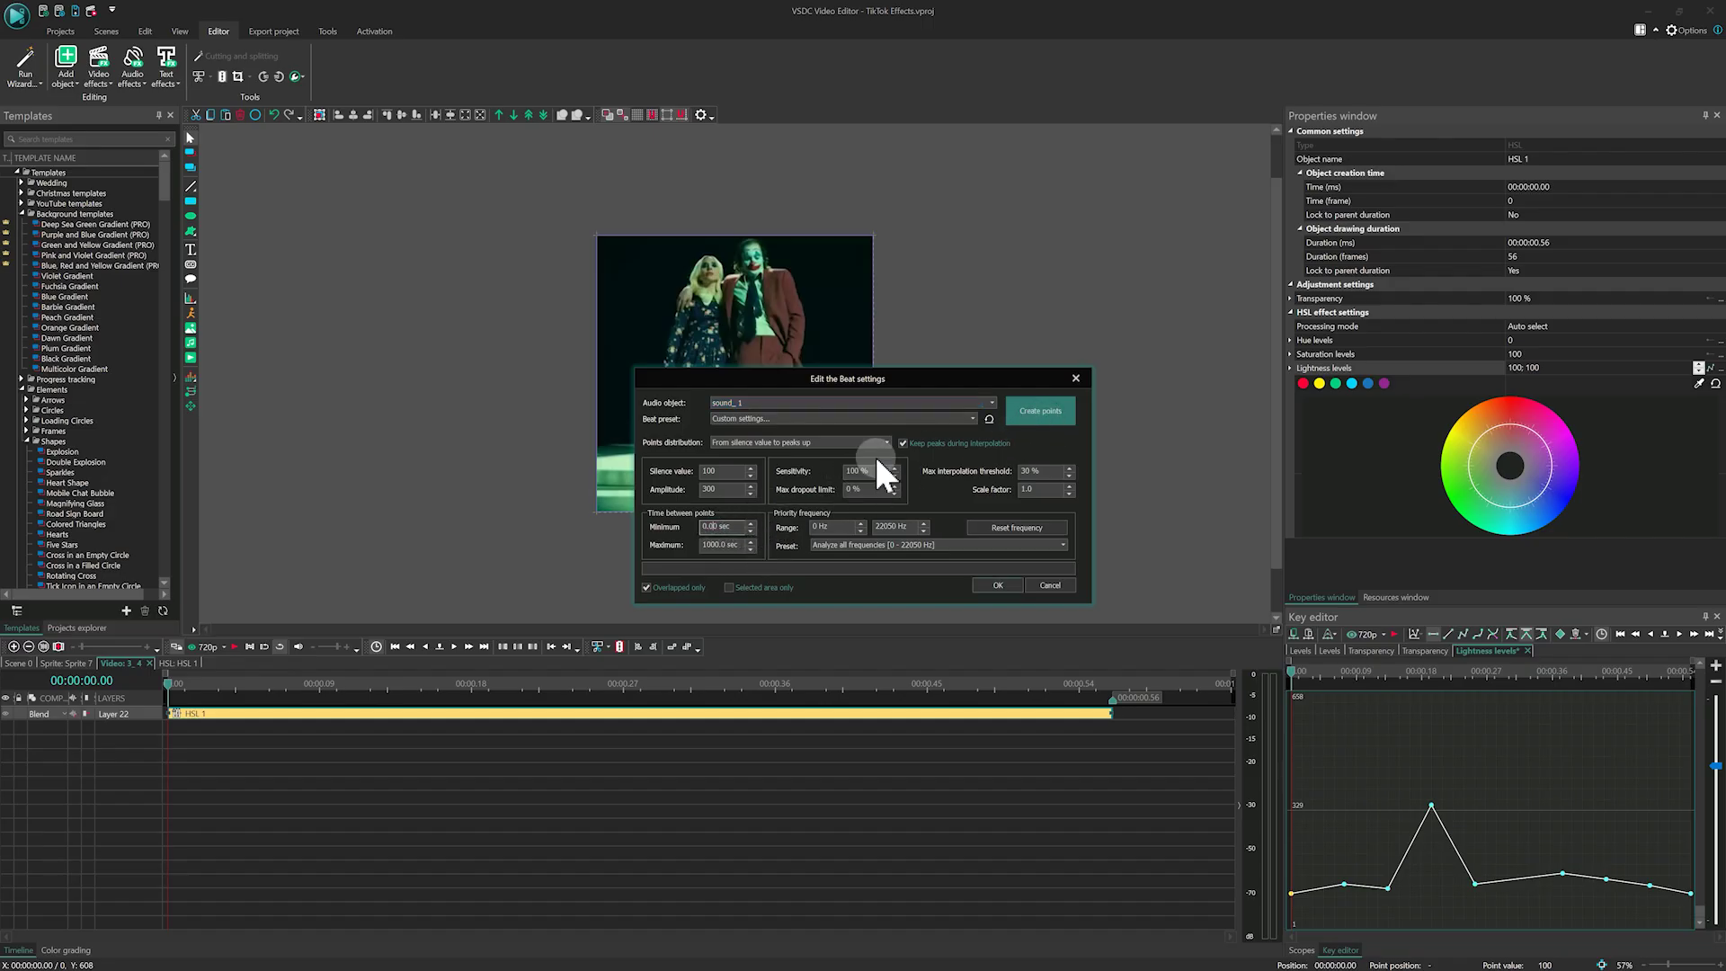
click(987, 419)
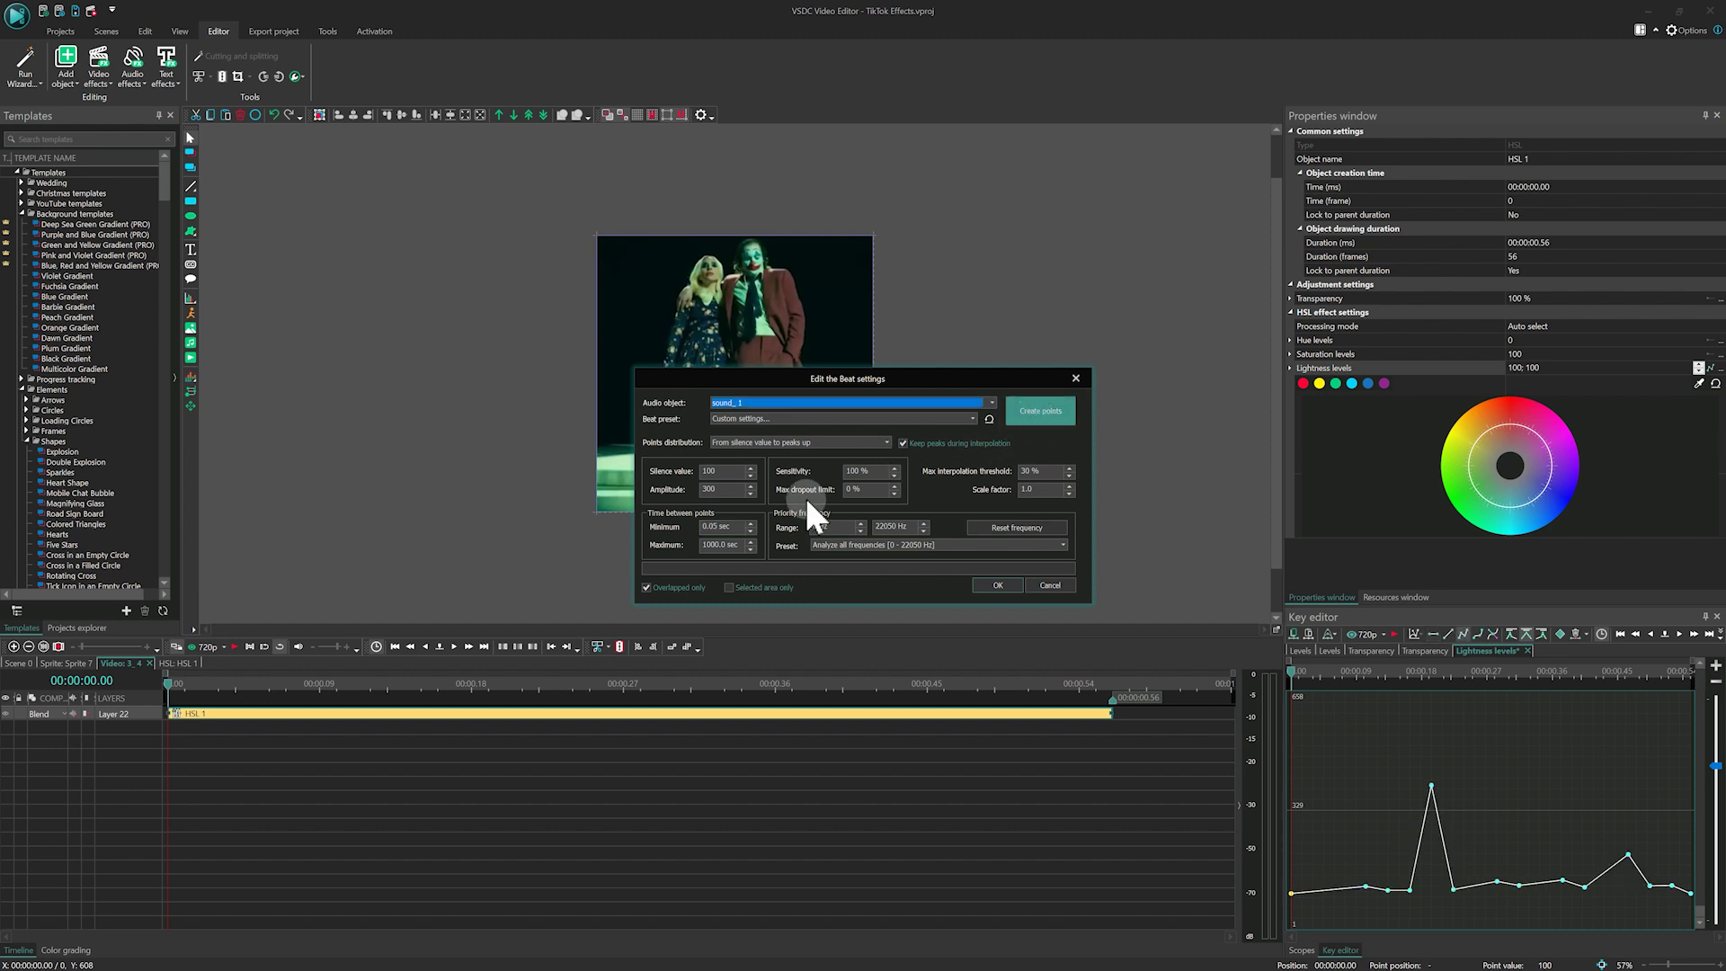
drag(726, 532, 707, 531)
click(1038, 407)
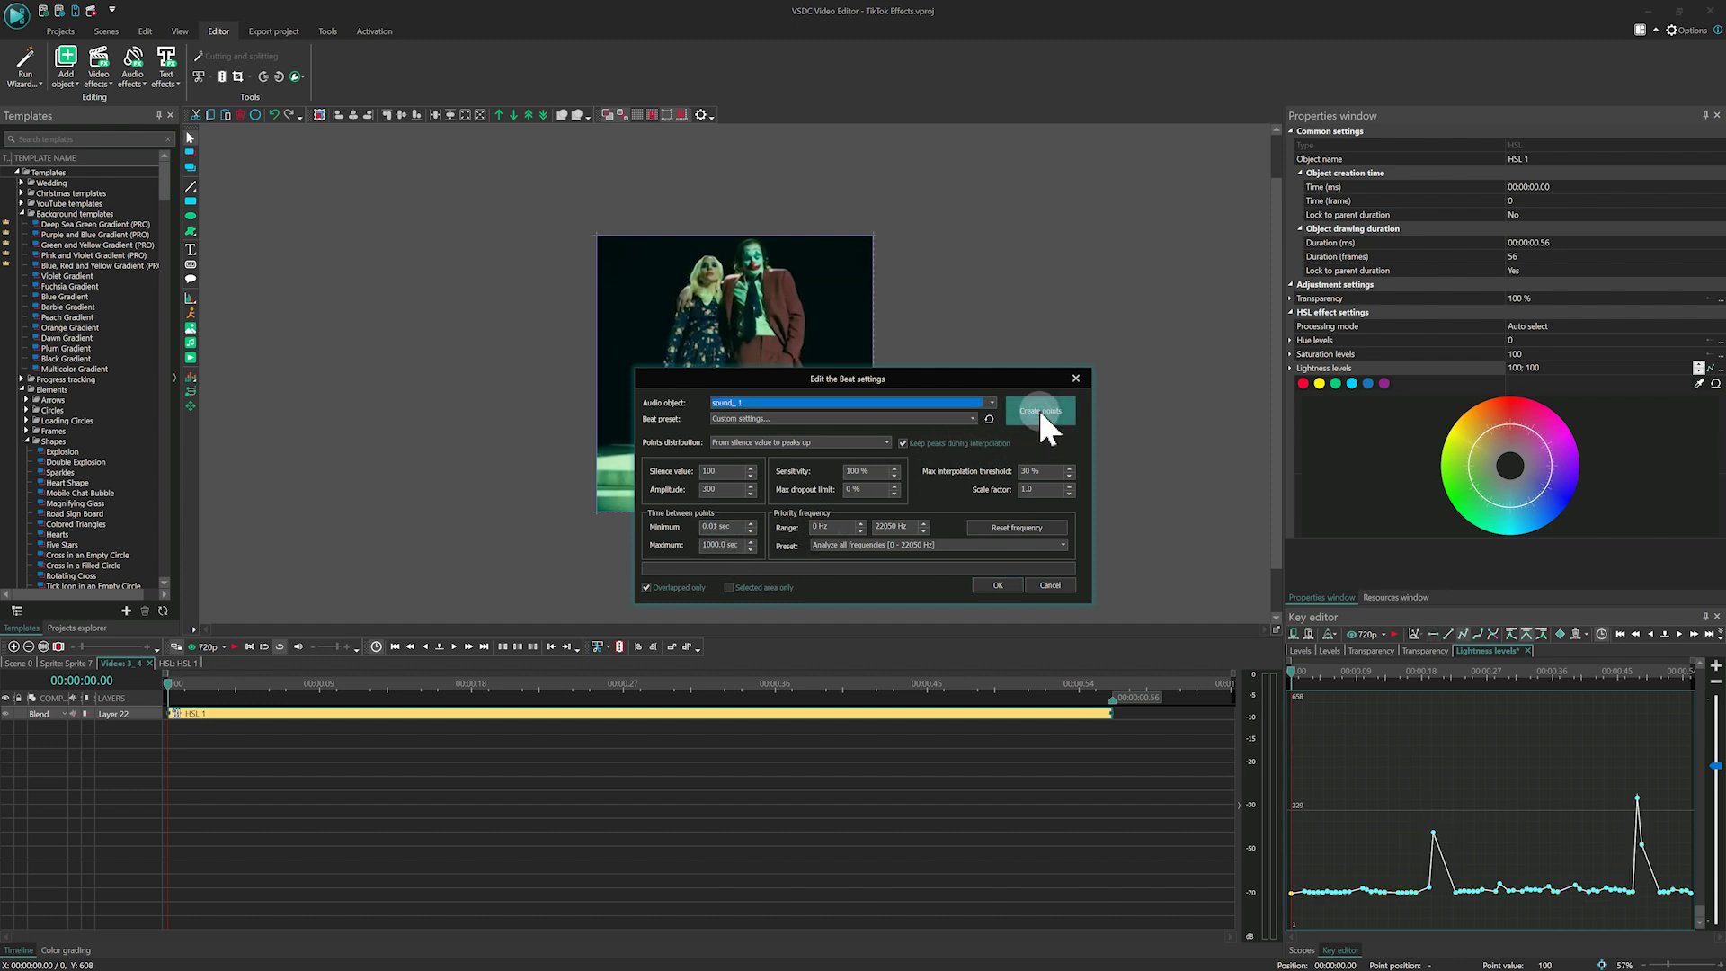
drag(1310, 654, 1364, 685)
click(1029, 471)
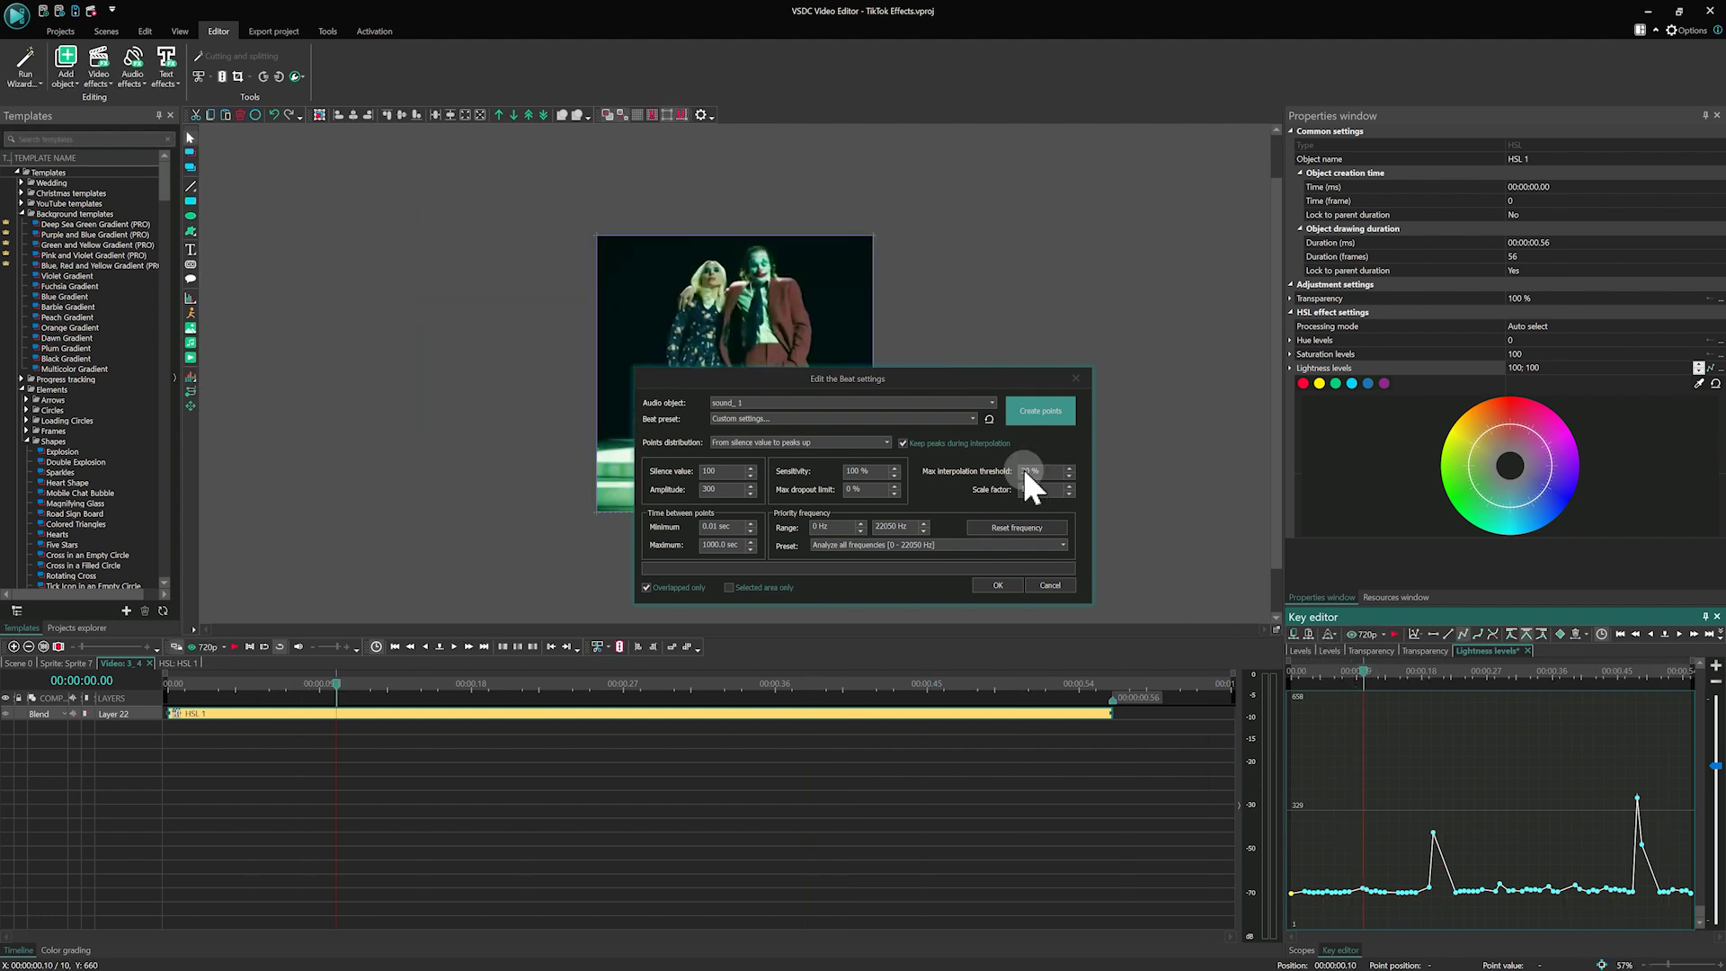
click(998, 586)
- Give the lightness curve peaks a curved shape and preview the flash
click(198, 694)
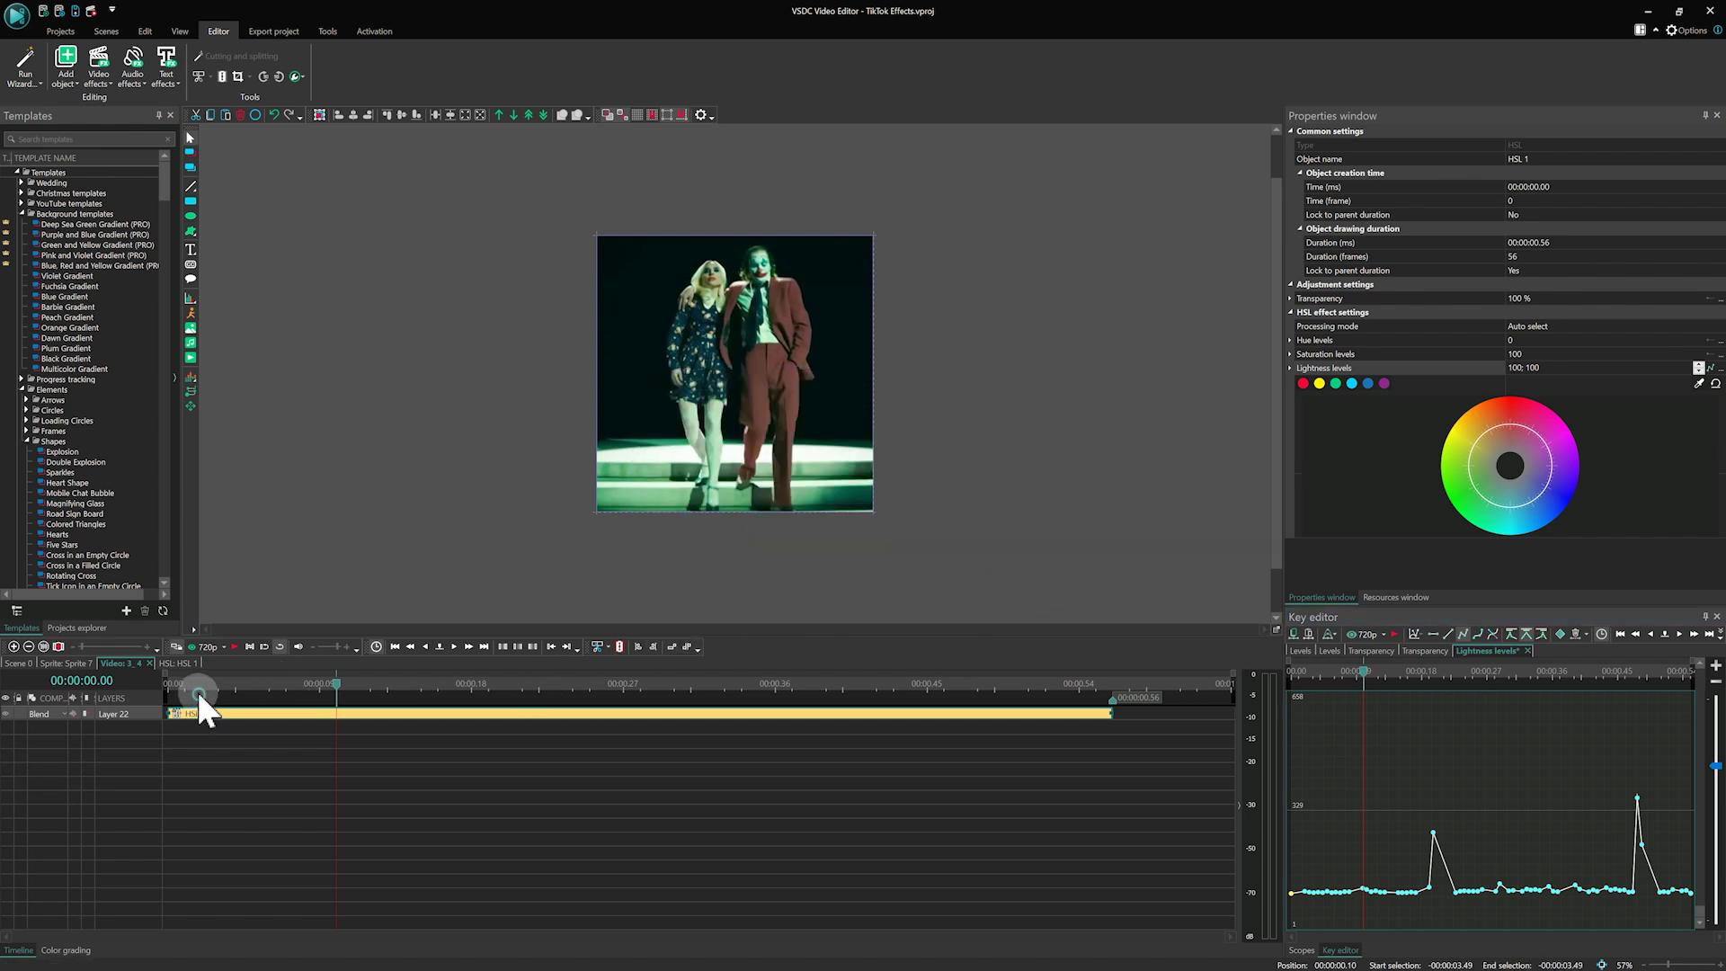
drag(196, 677, 356, 698)
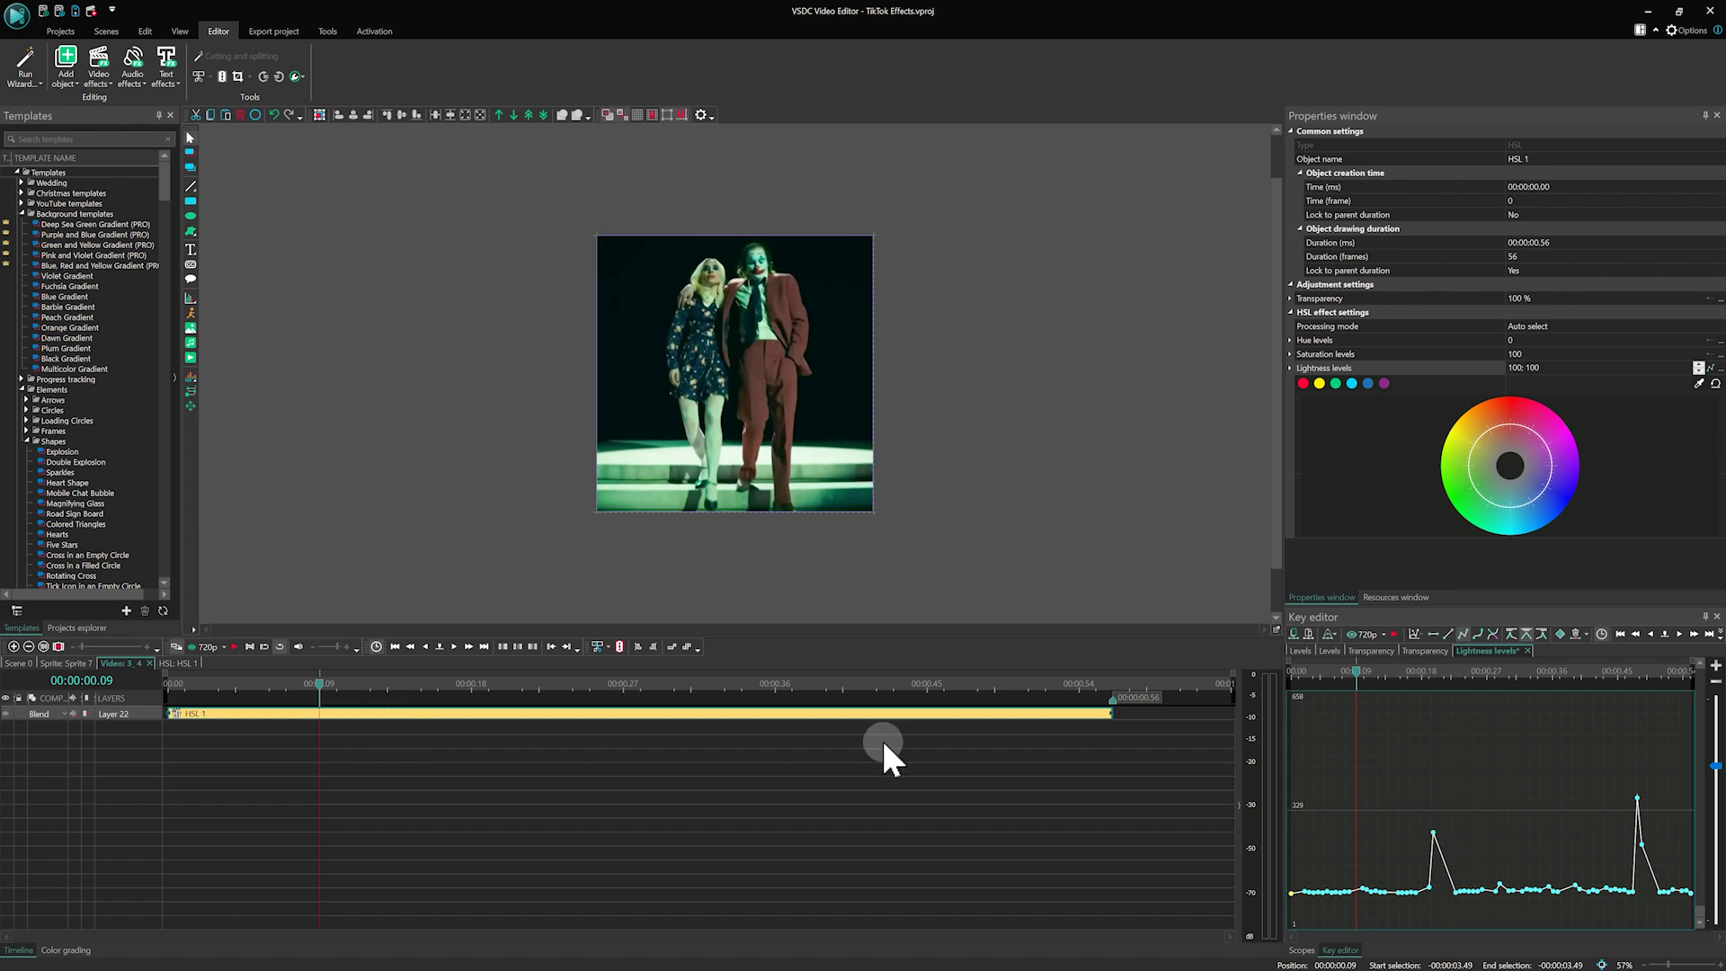
click(1480, 629)
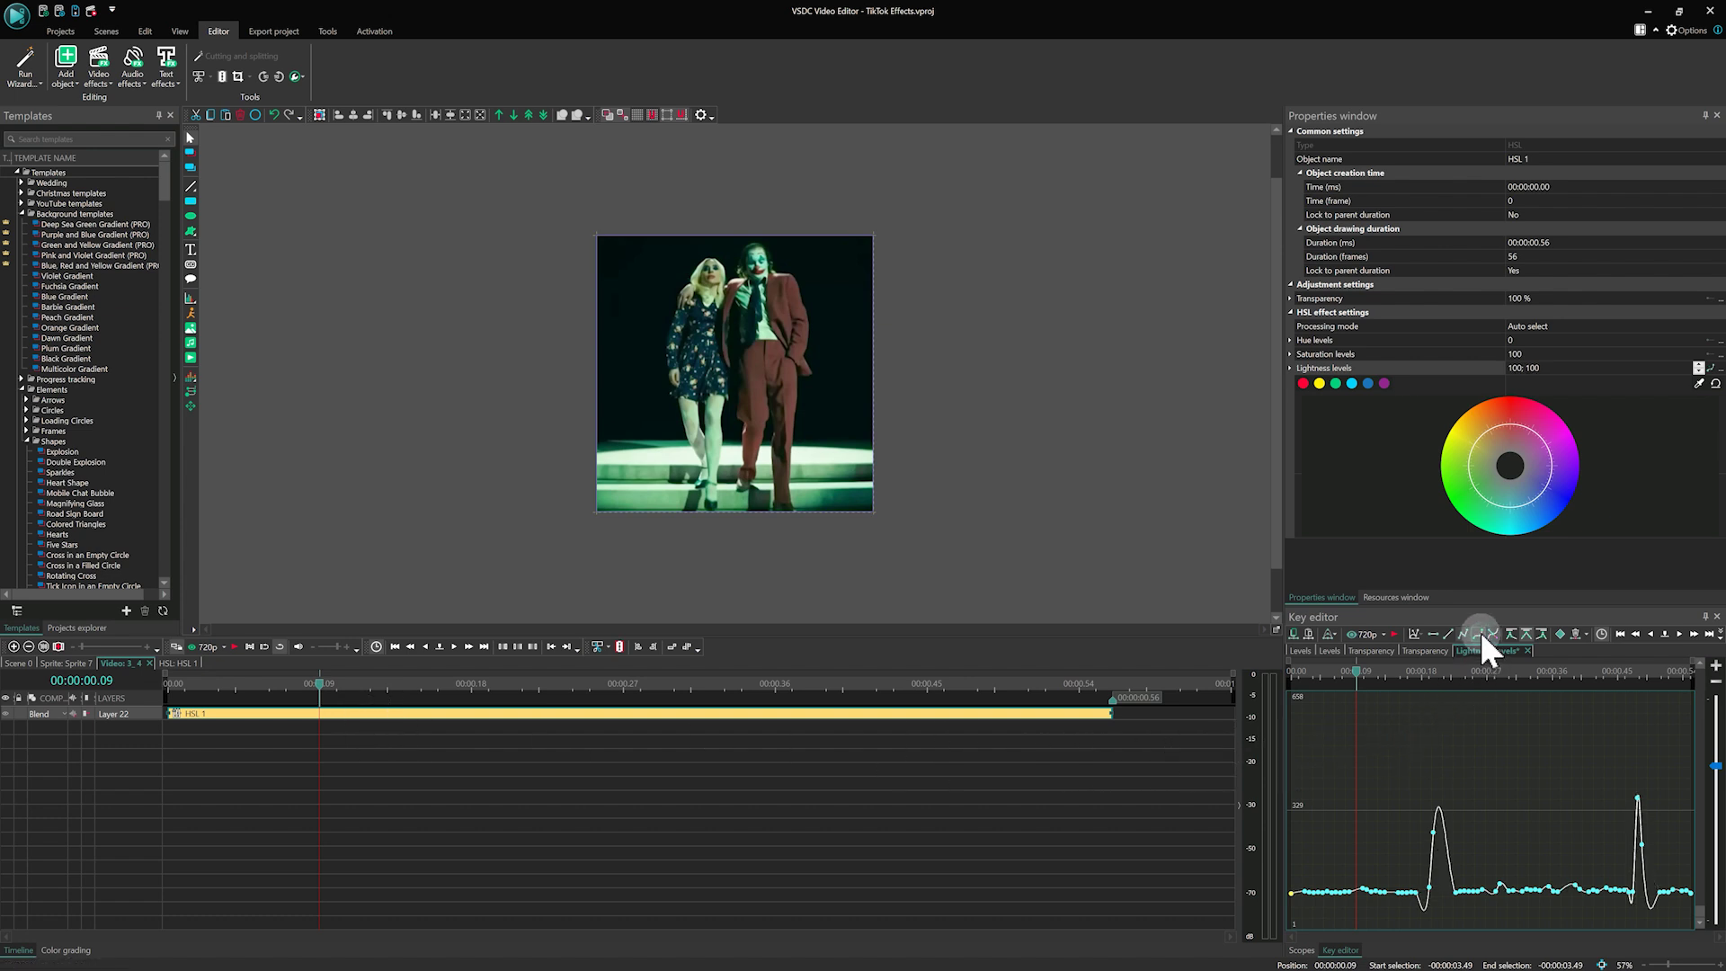
click(1460, 633)
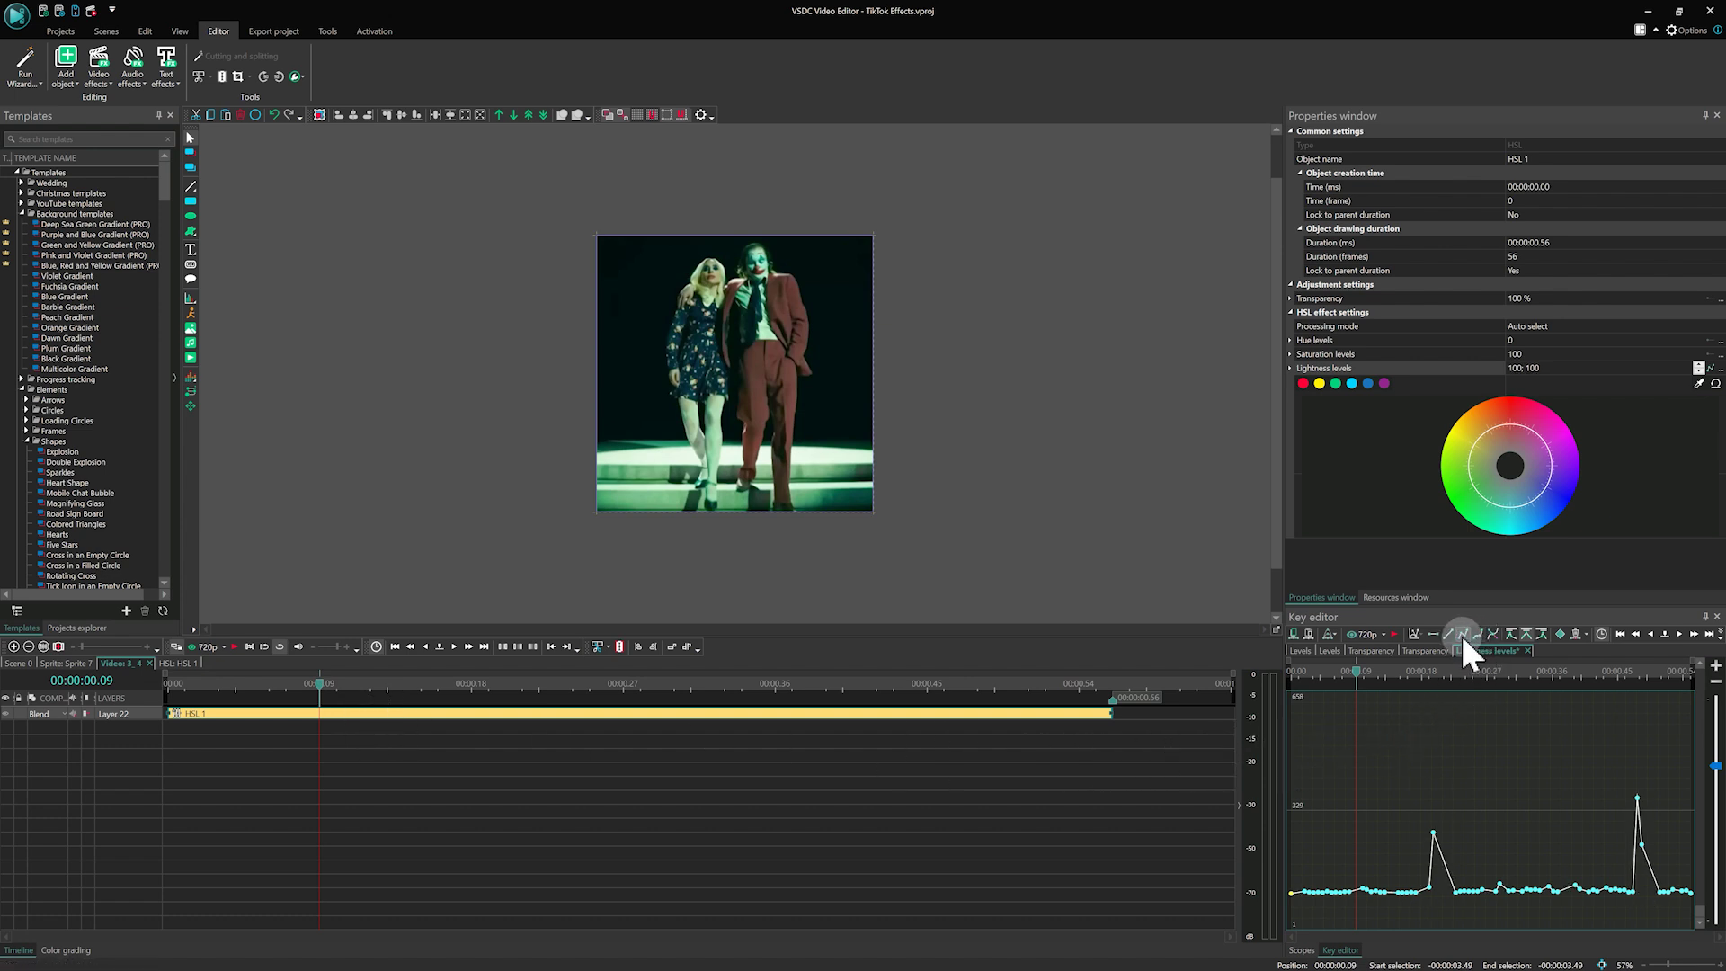
click(1478, 634)
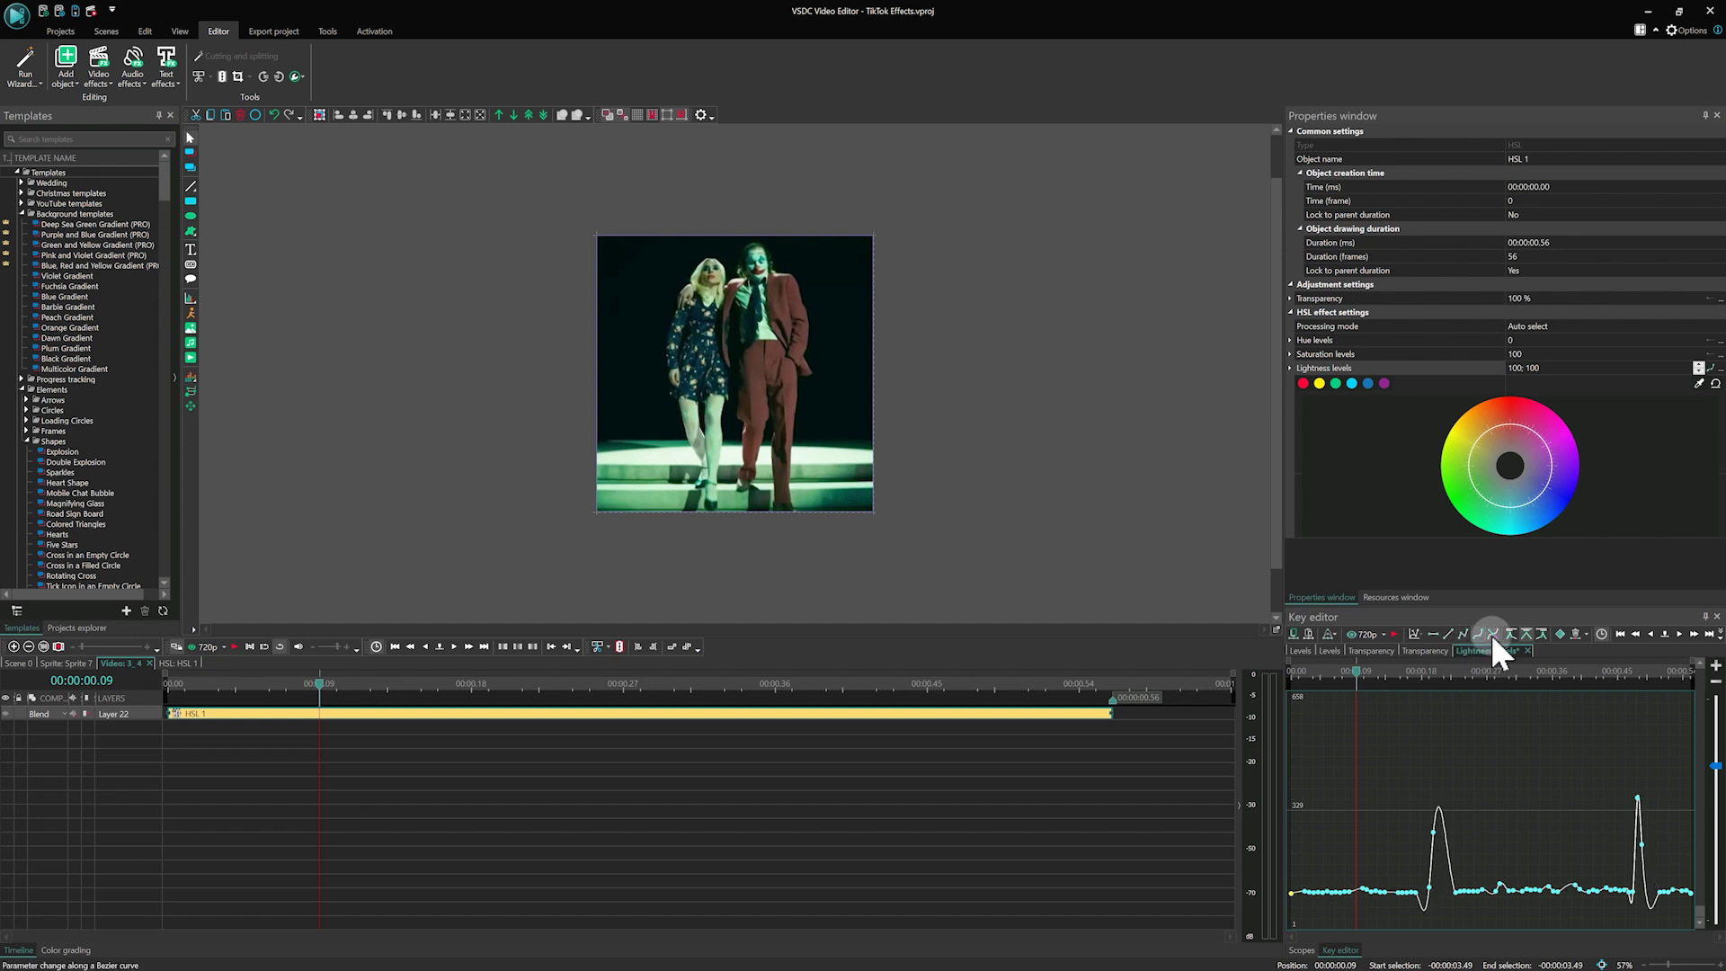
click(1493, 631)
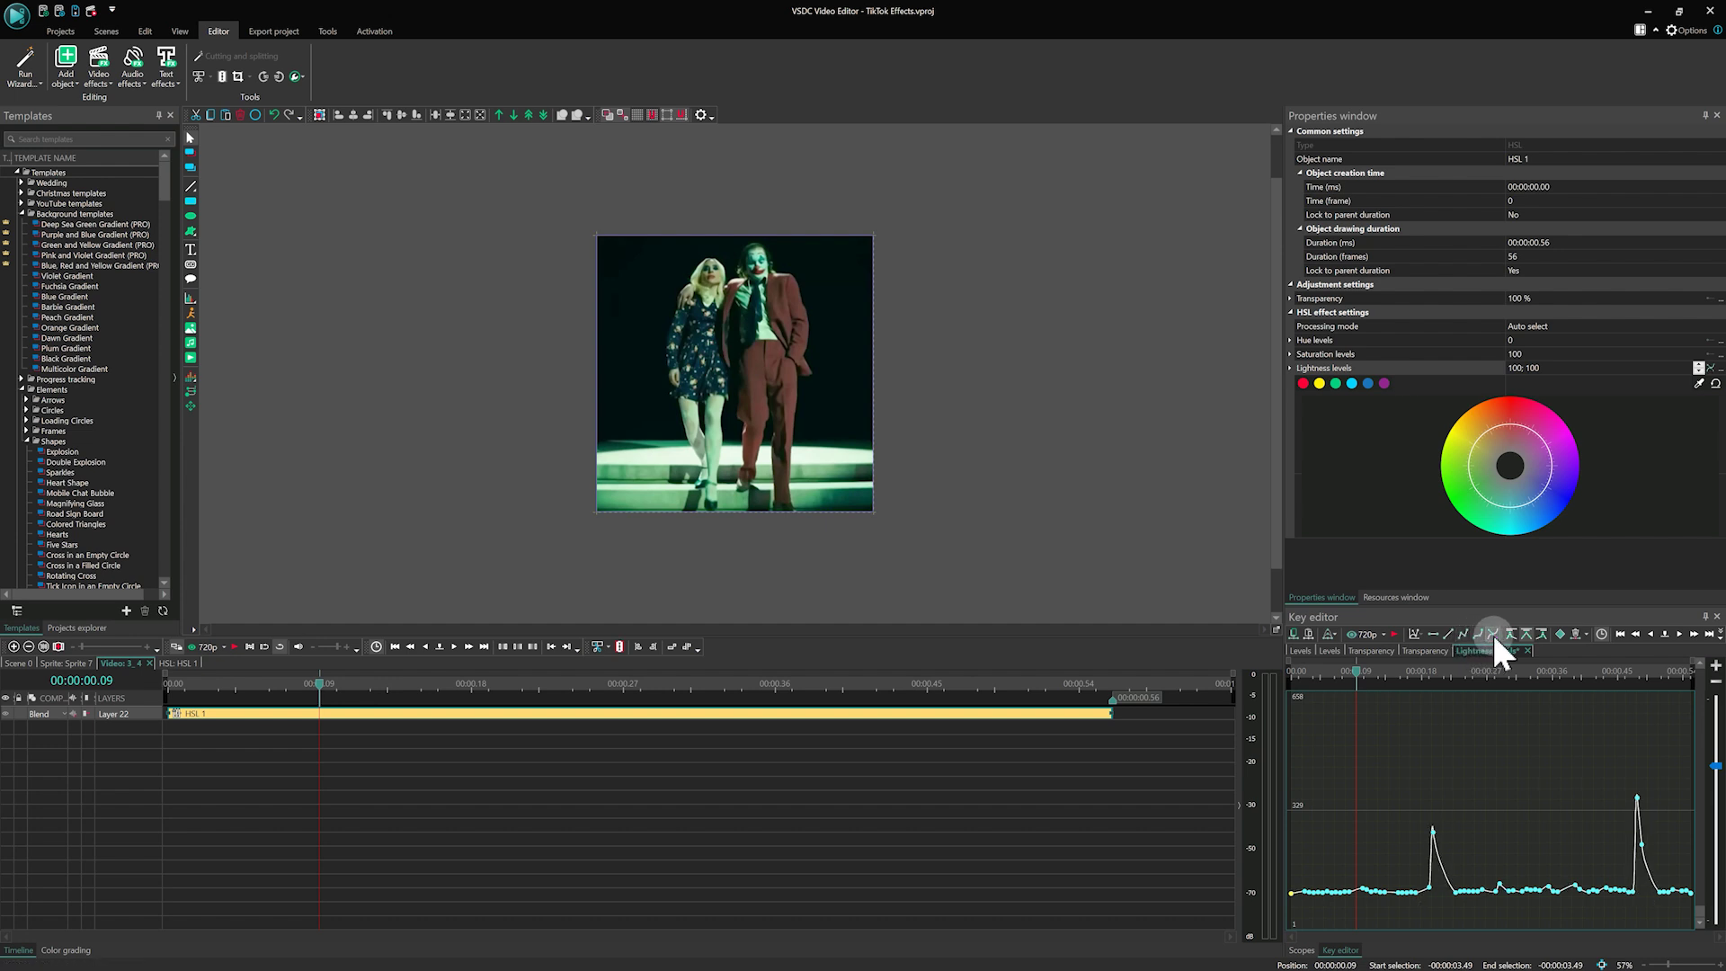
click(172, 685)
key(space)
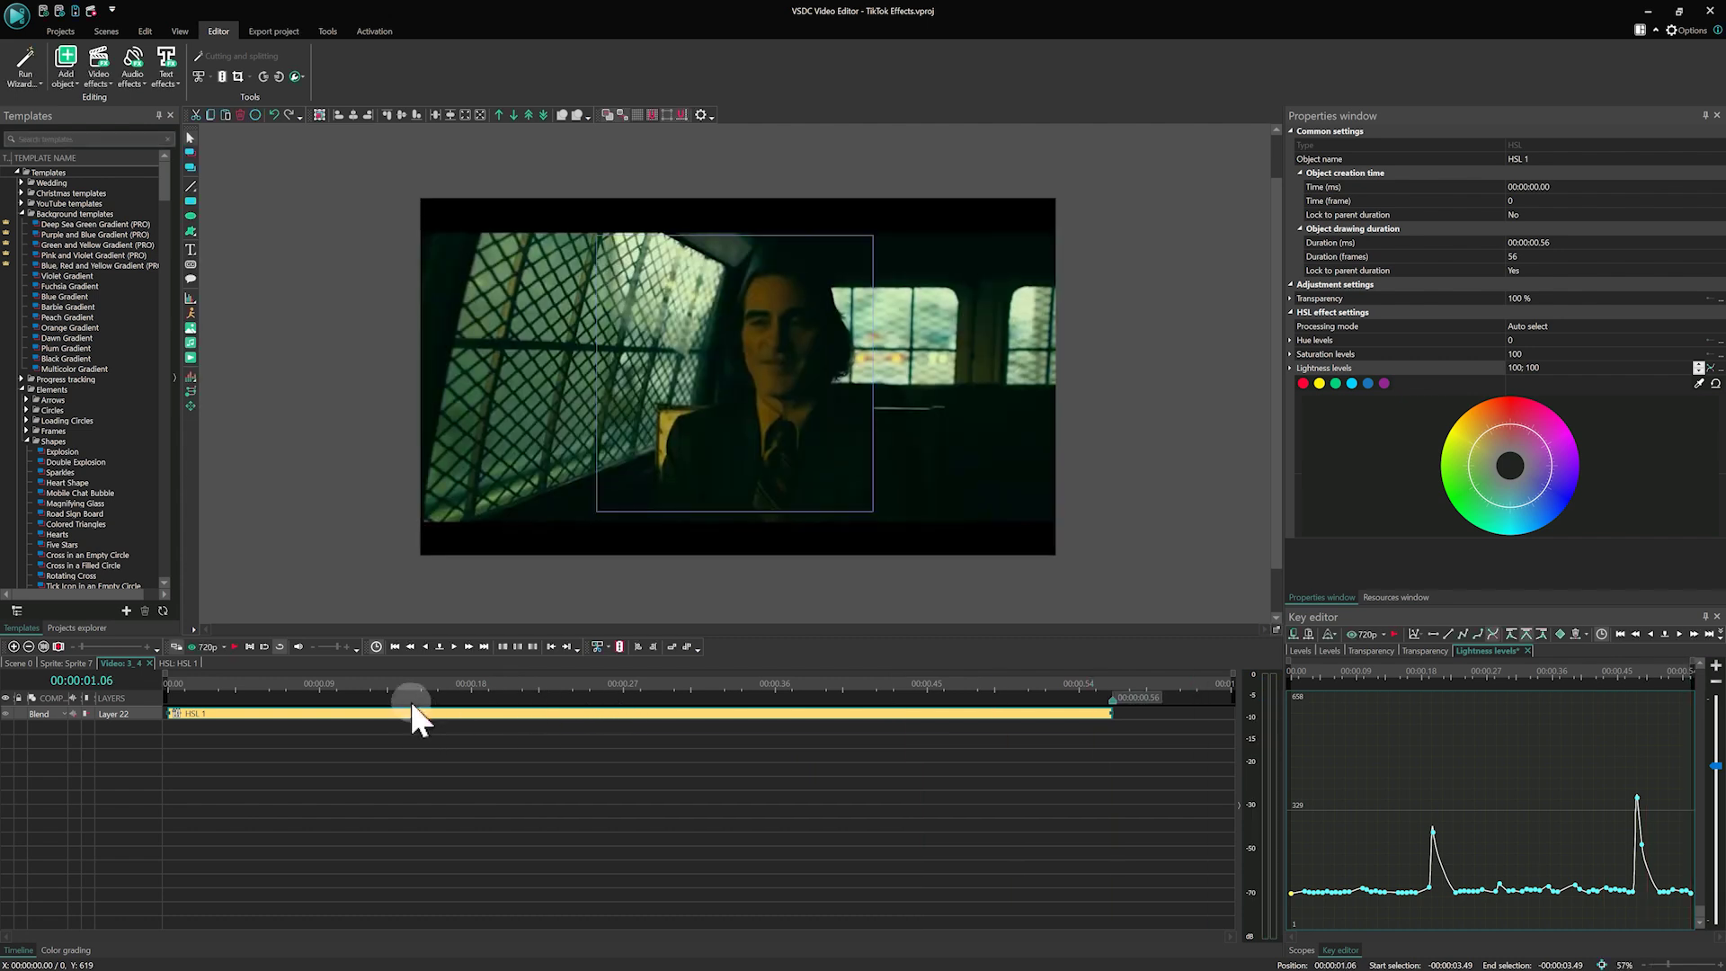
key(space)
- Set the HSL 1 effect's transparency to 50 %
click(1555, 301)
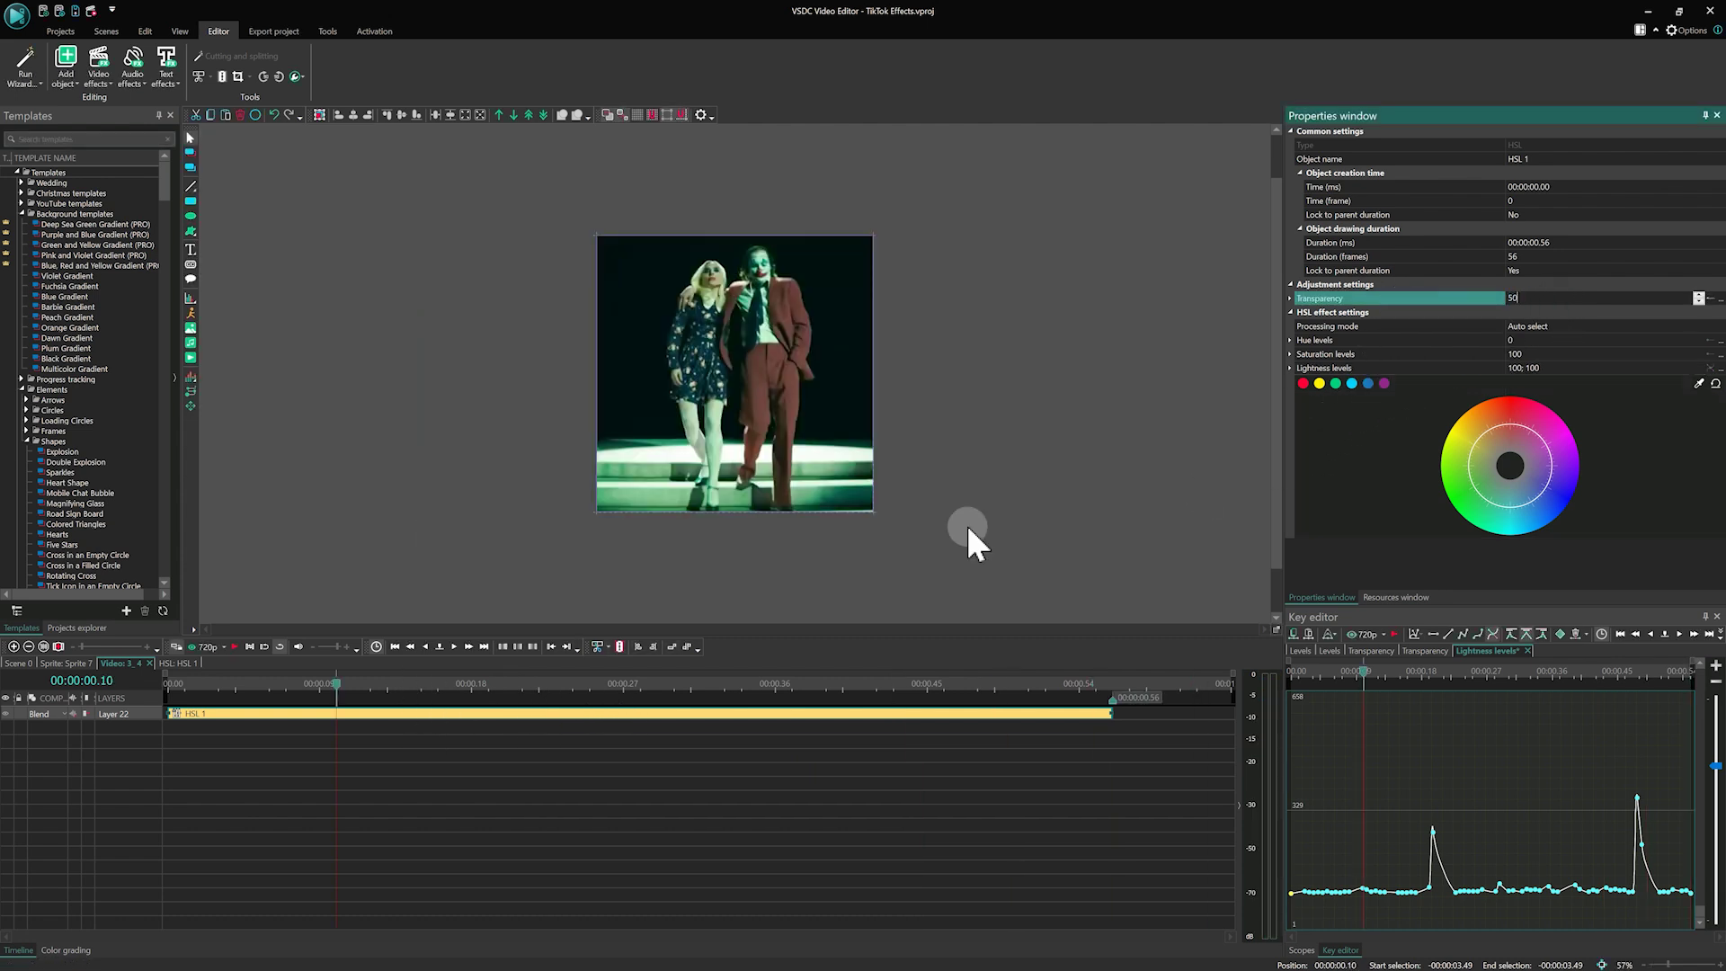
key(Return)
click(172, 681)
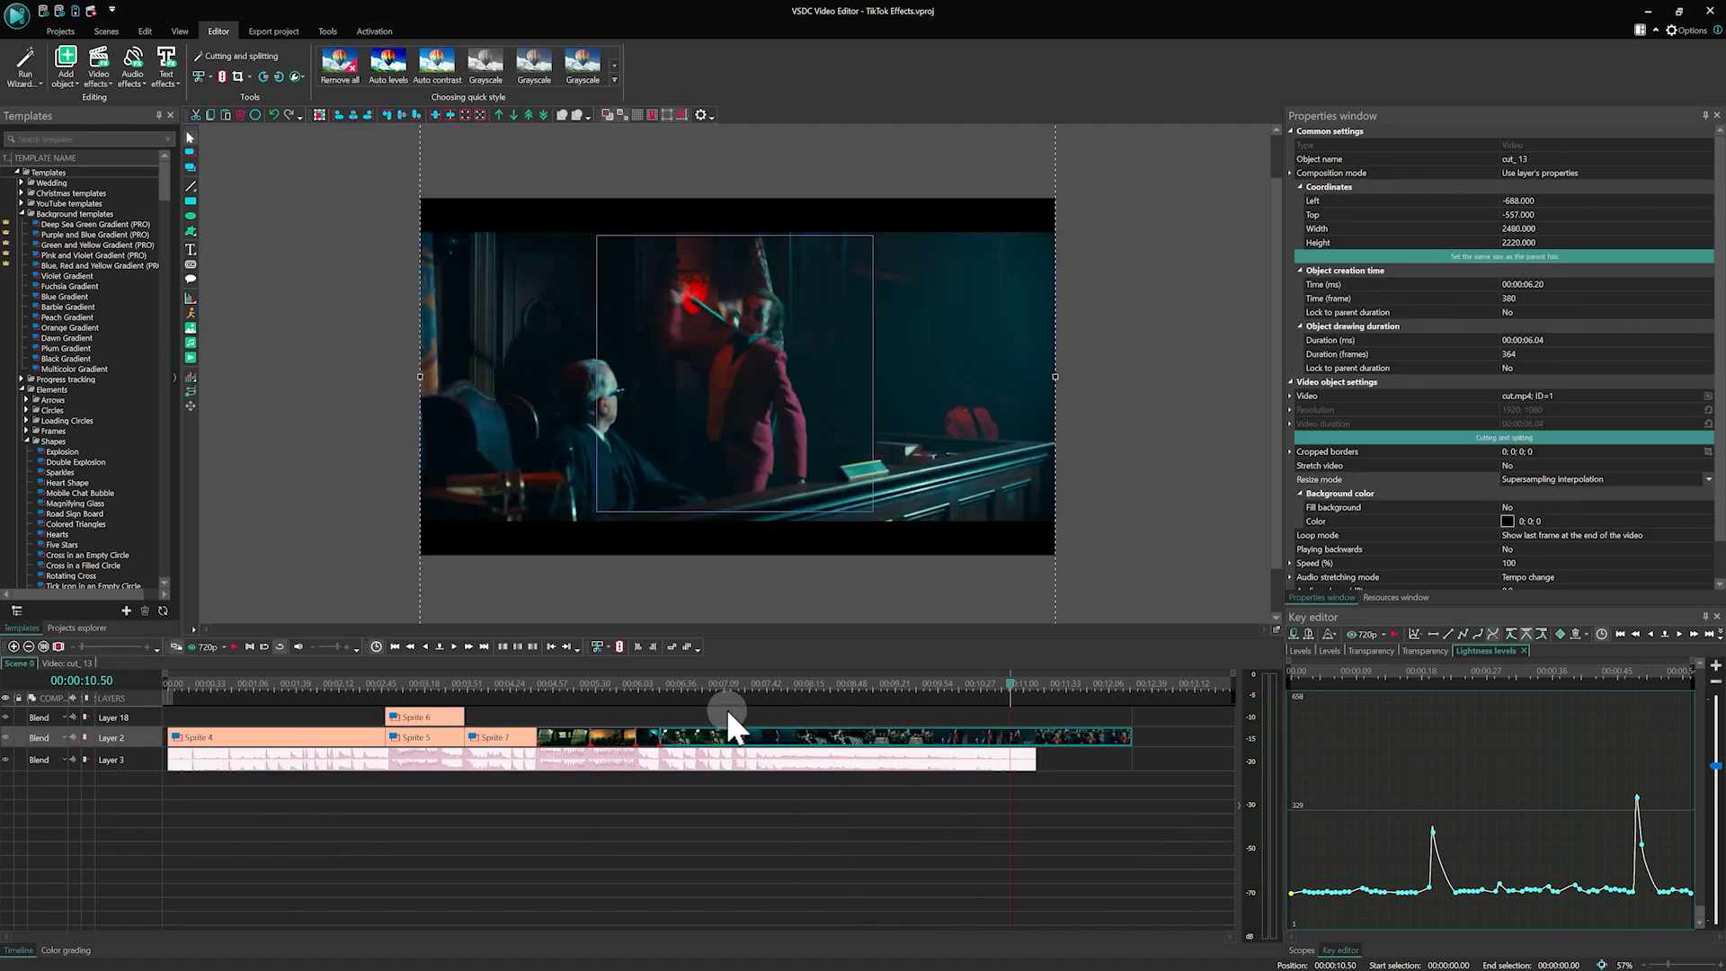
- Move the playhead back to the sprite section on the Scene 0 timeline
click(396, 685)
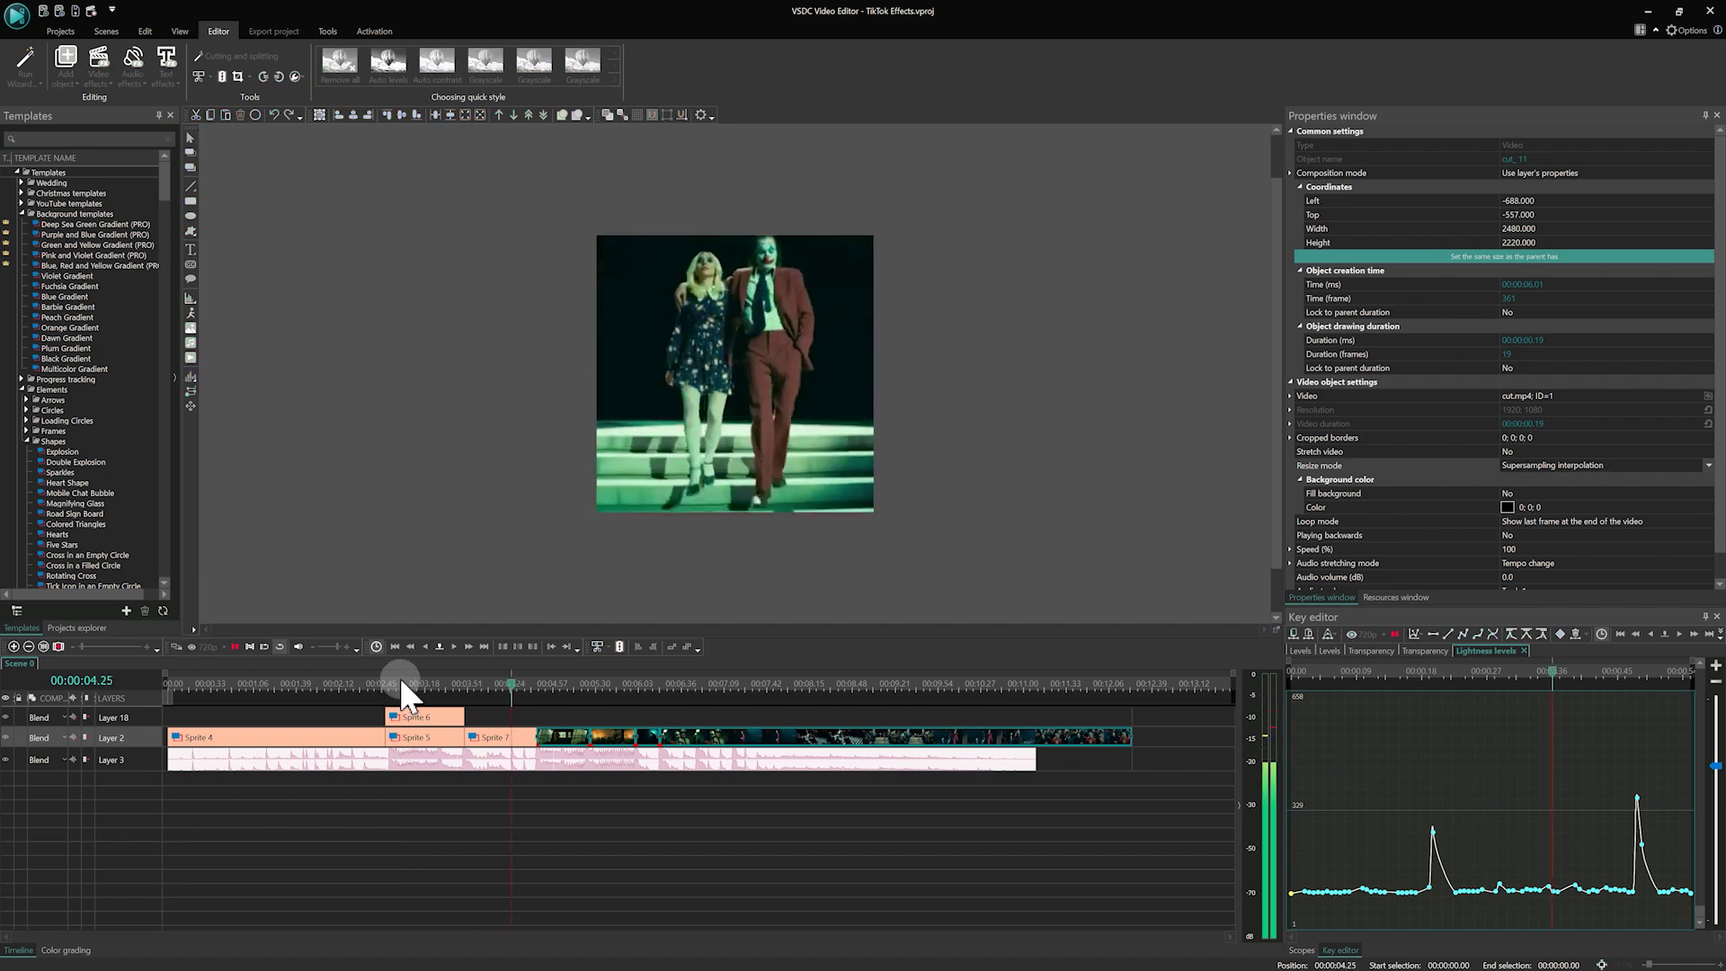